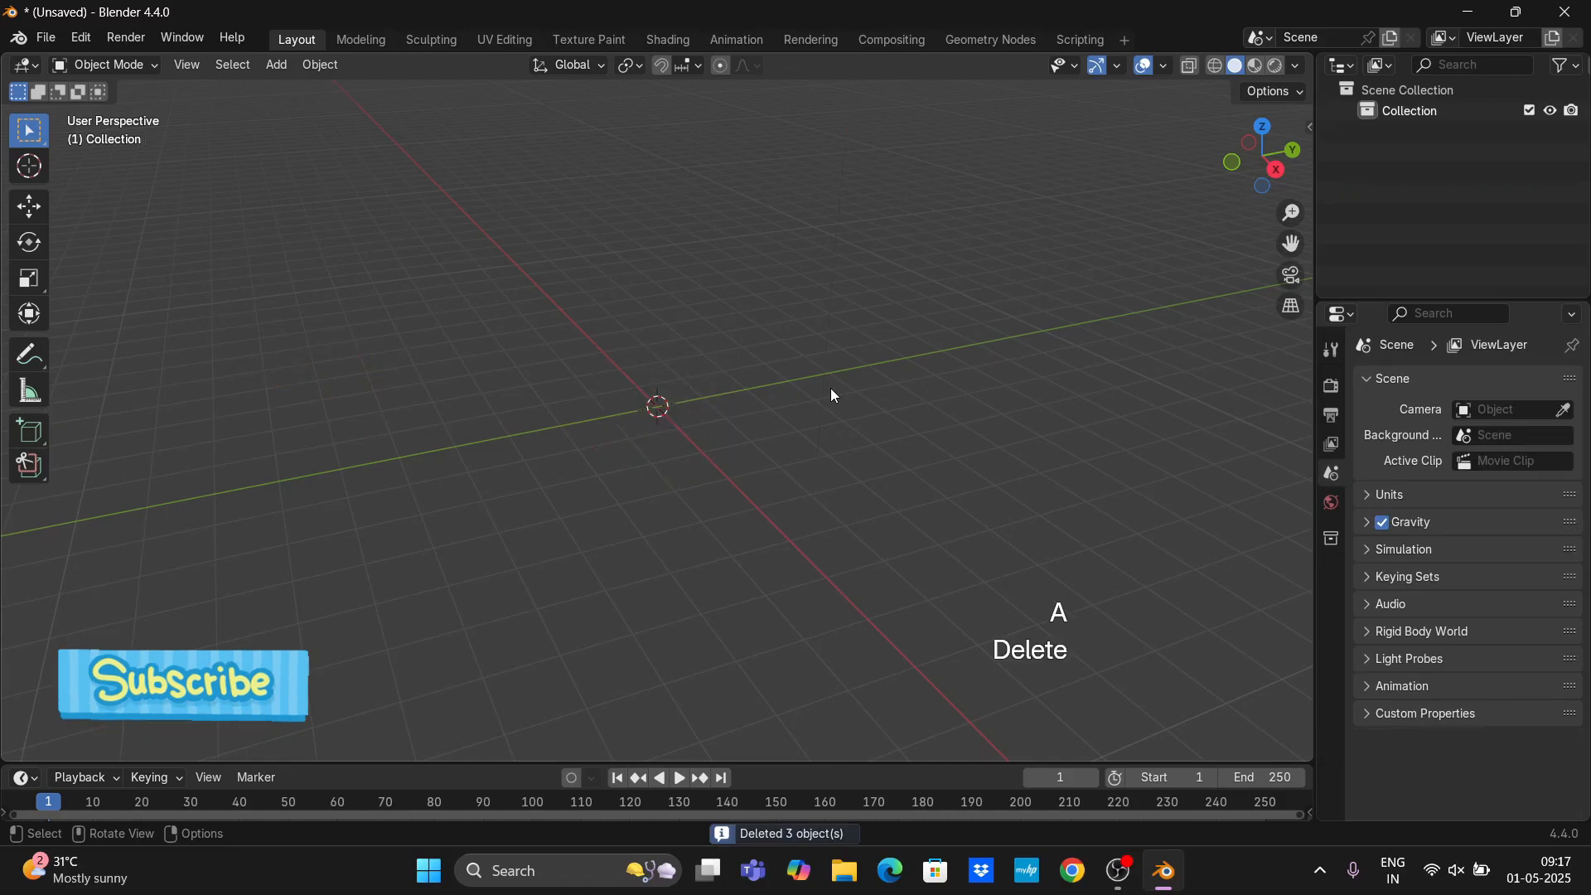
Add a mesh cylinder at the scene origin and rotate it 90° about the Y axis.
key("shift+a")
mouse_move(640, 371)
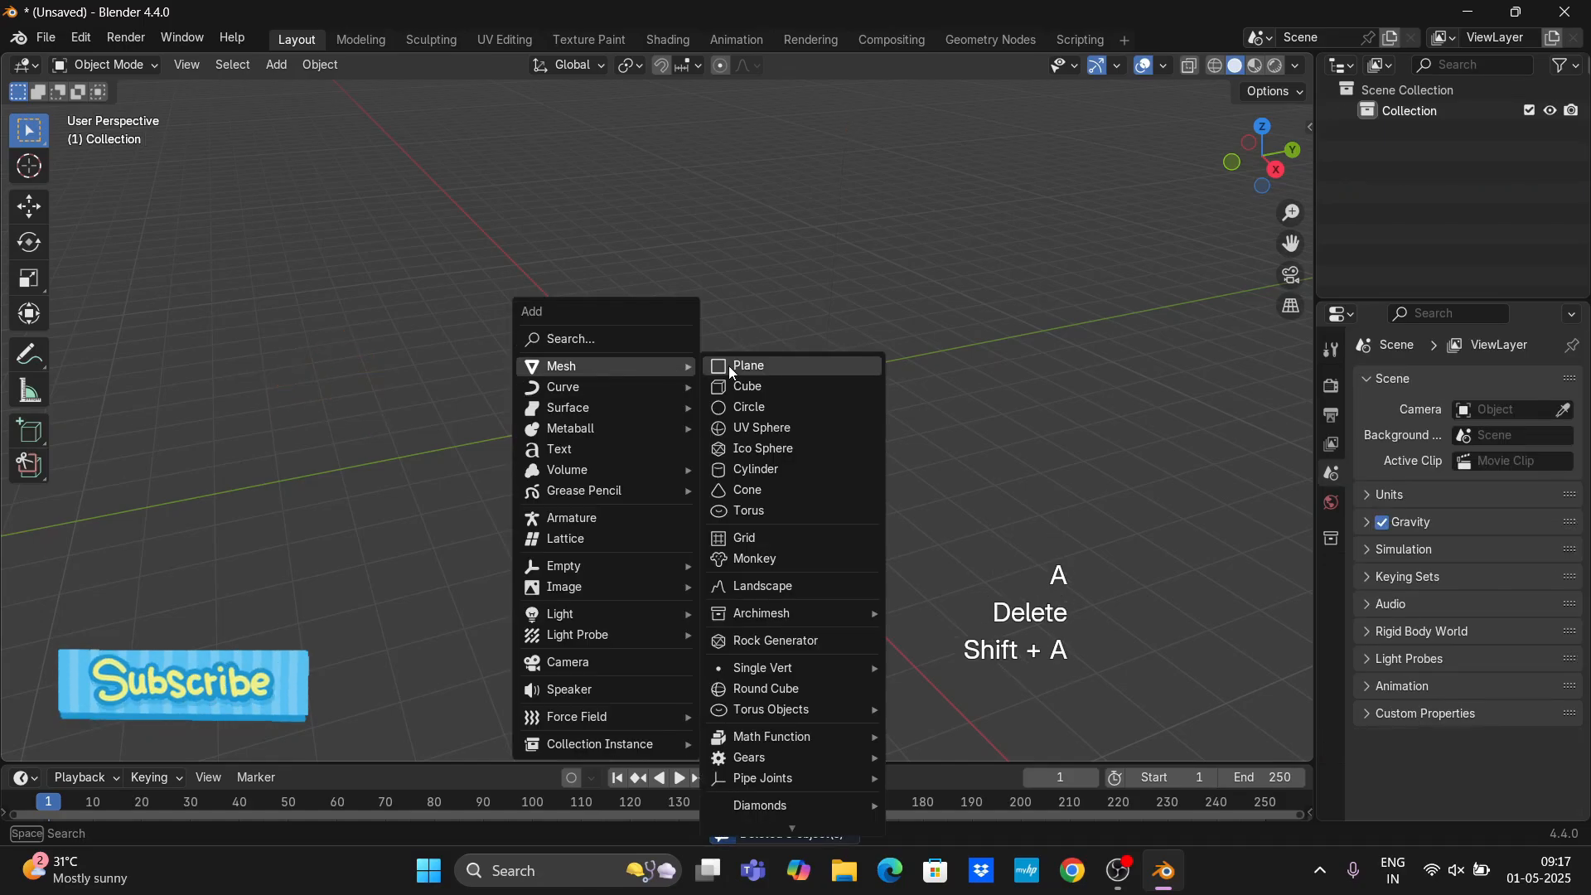
left_click(754, 465)
key("r")
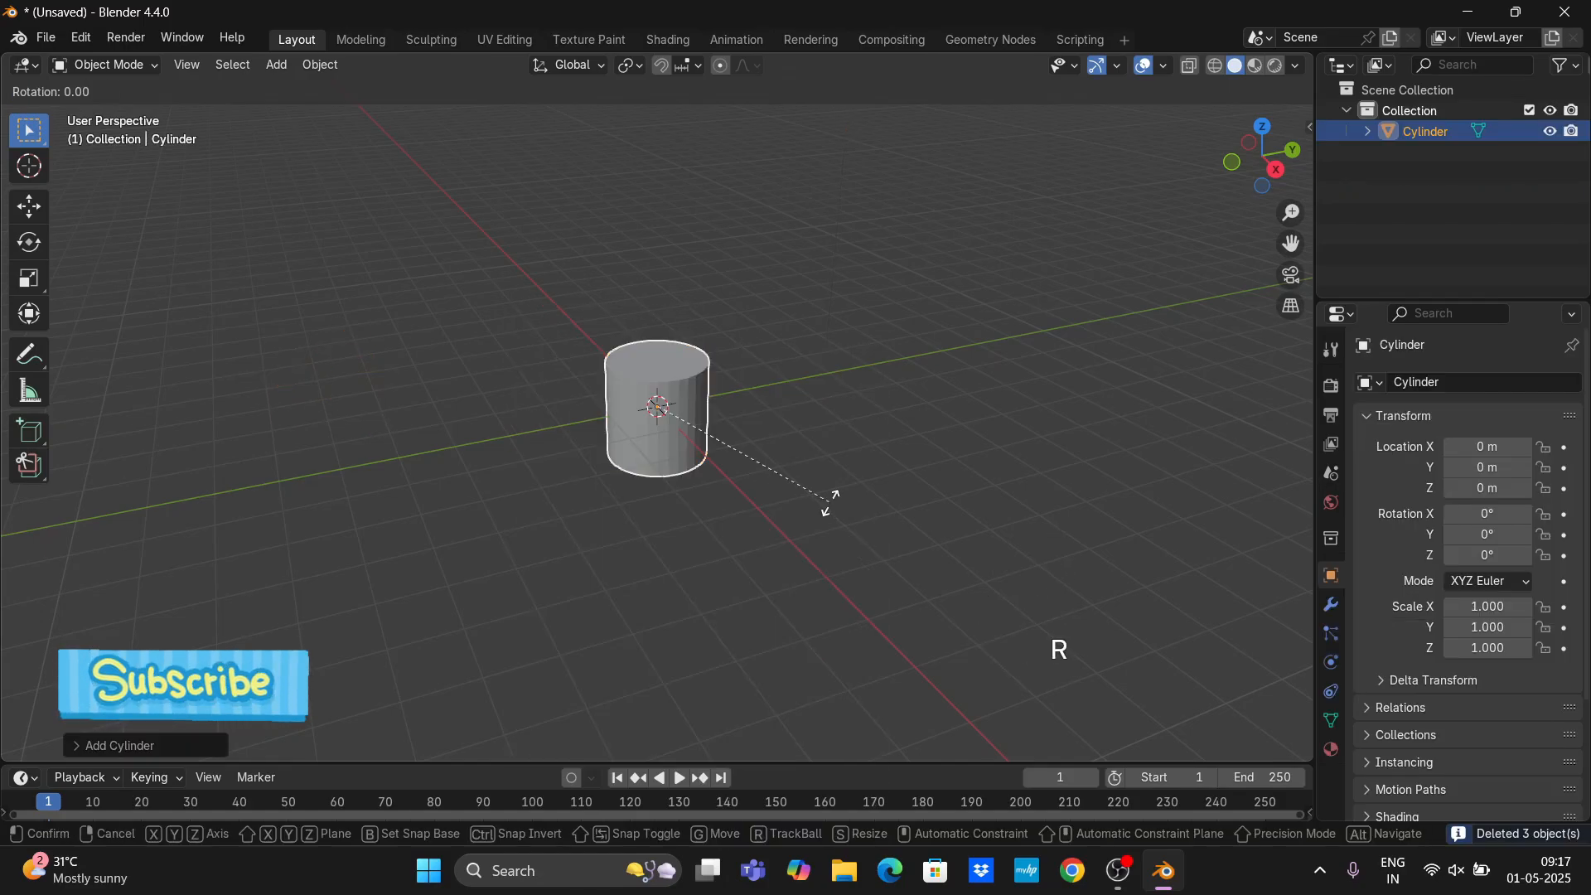
key("y")
key("9")
key("0")
key("Return")
Stretch the cylinder along the global X axis to about 4.37 times its length to form the torch body.
middle_click_drag(809, 512, 934, 497)
key("s")
key("x")
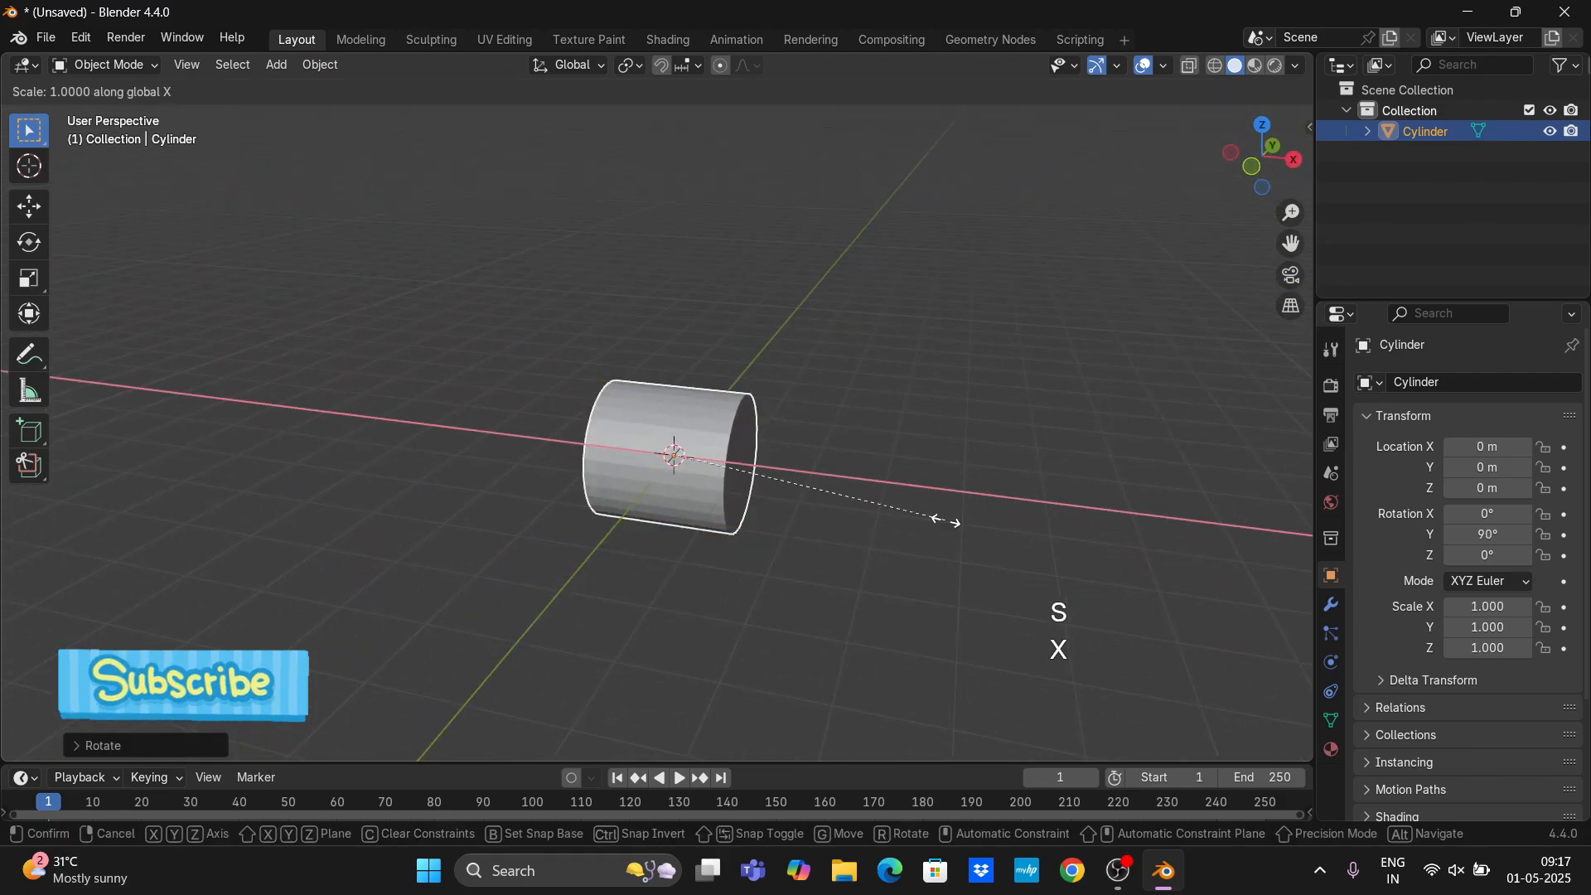
left_click(592, 533)
middle_click_drag(988, 535, 922, 505)
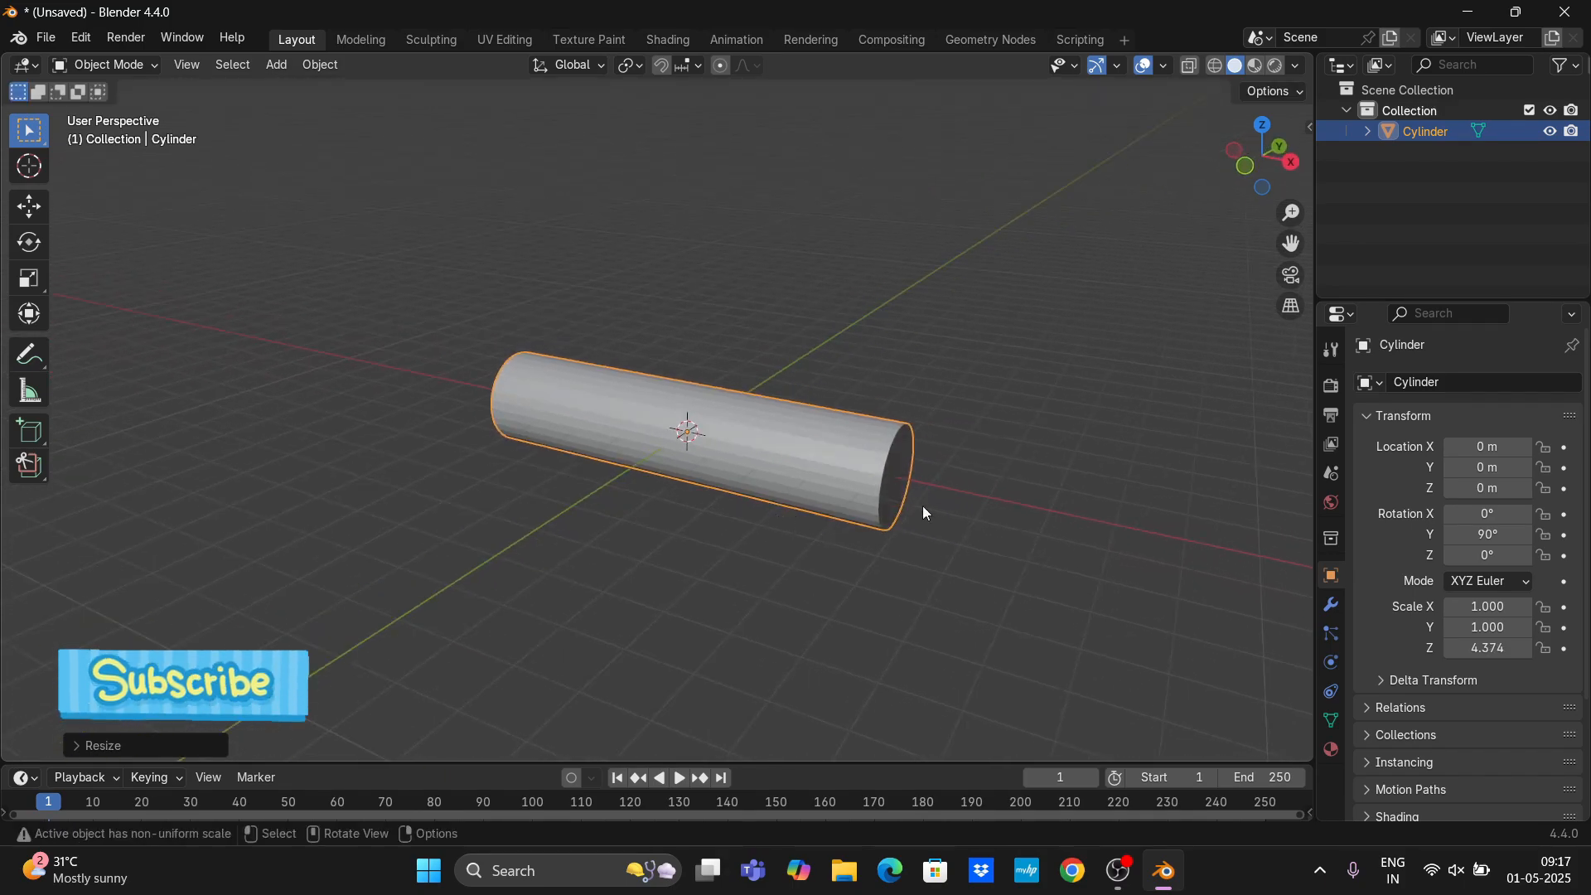
In Edit Mode with face selection, extrude the body's front end face outward by about 0.3 m.
key("Tab")
key("3")
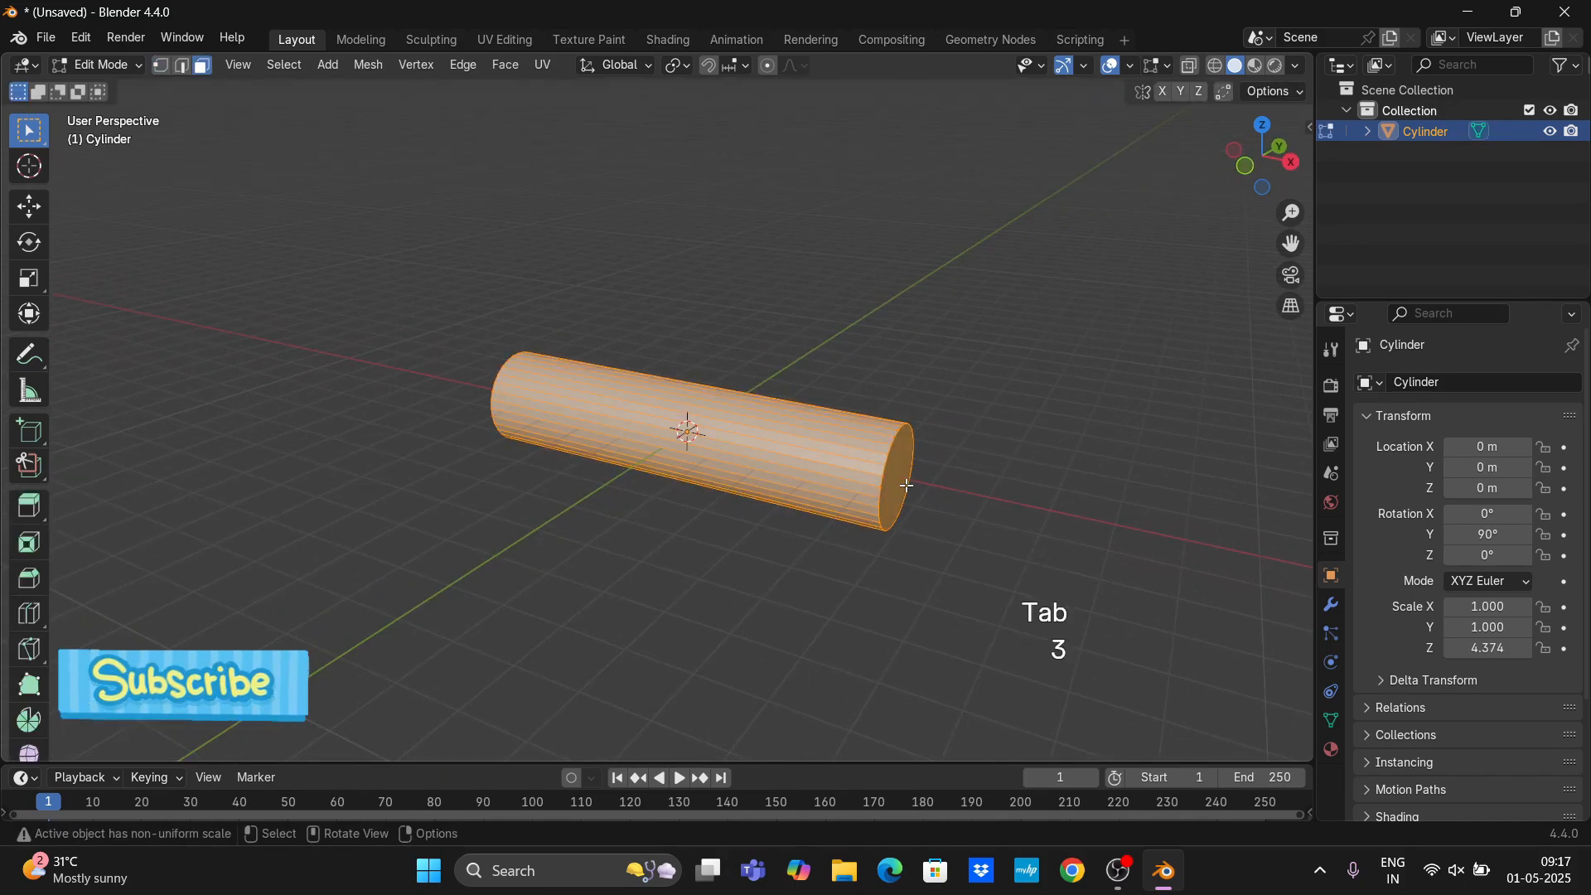
left_click(906, 484)
key("e")
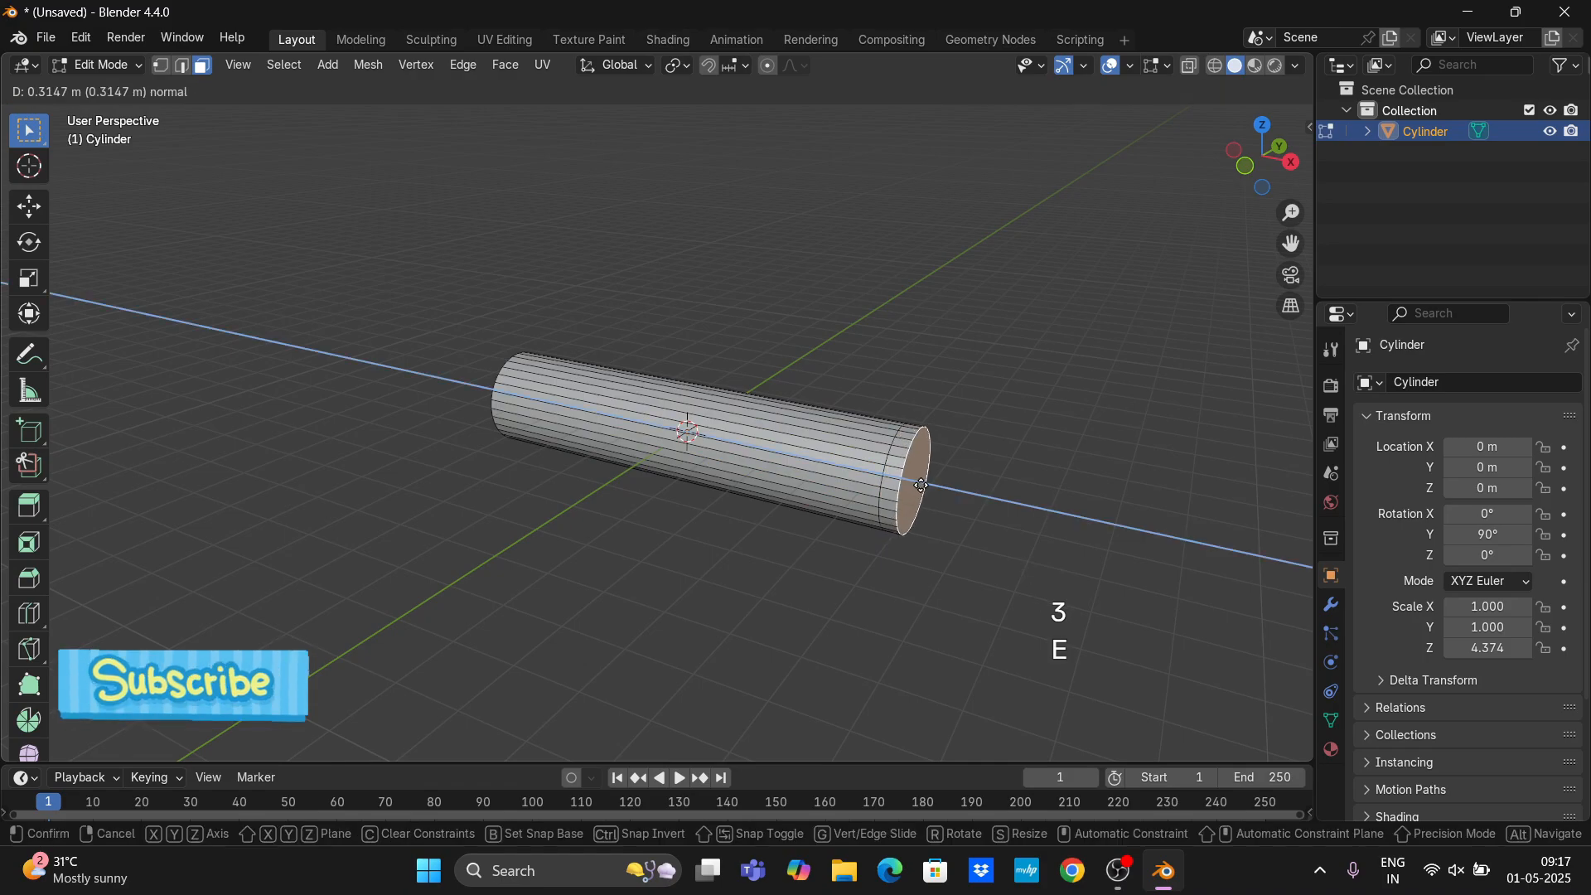
left_click(920, 485)
Extrude the front end face again by about 2 m and scale it up about 1.7 times into a flared head.
key("e")
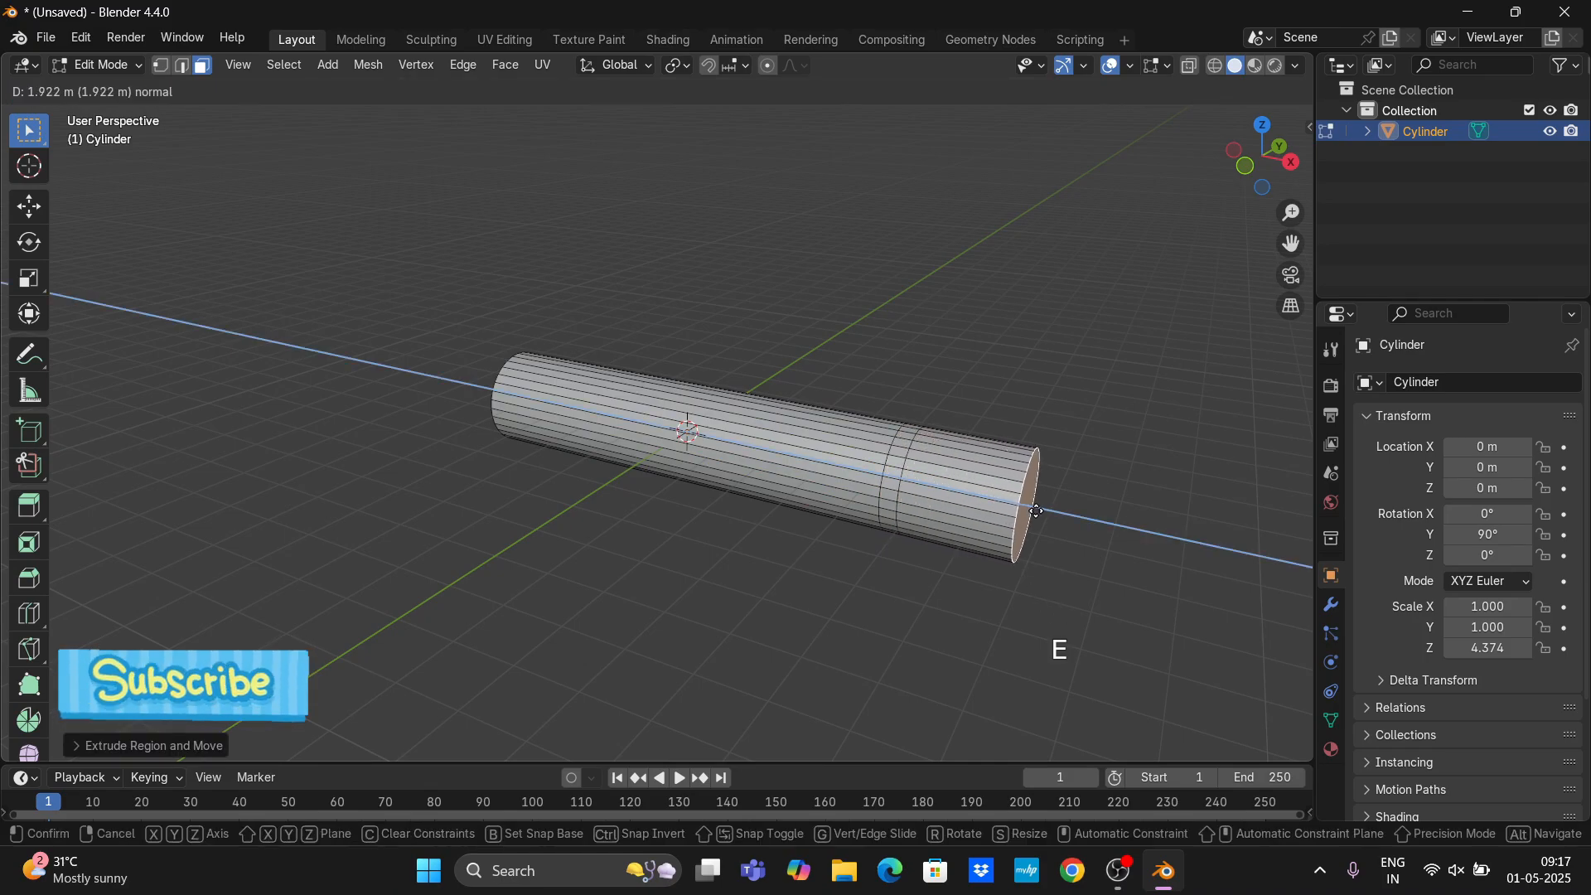
left_click(1049, 514)
key("s")
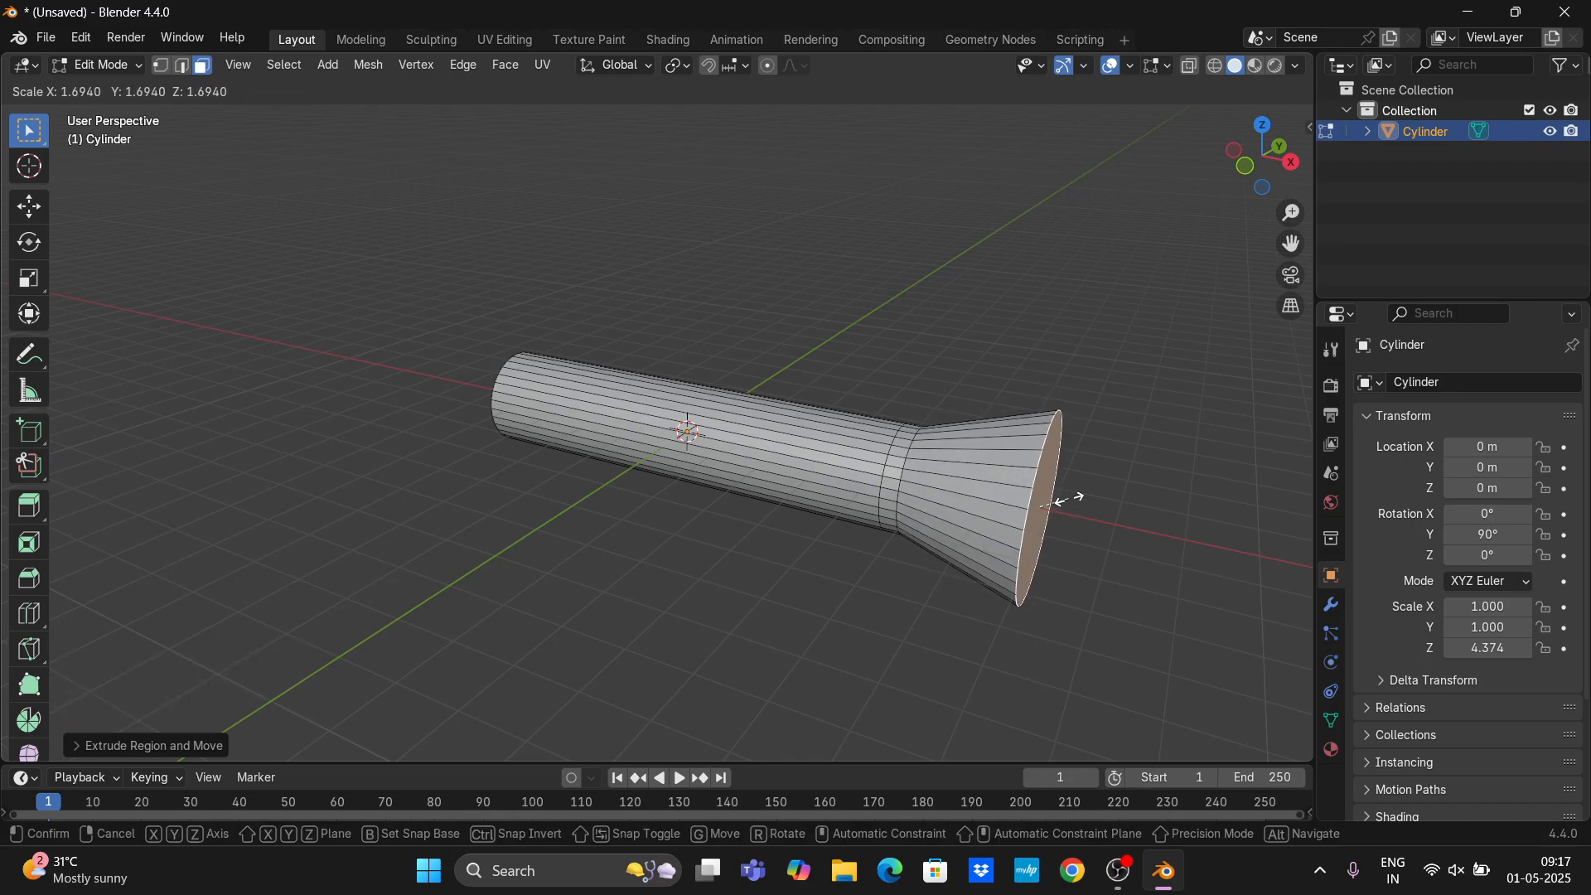
left_click(1137, 650)
Inset the flared head's front face by about 0.2 m to form a rim.
middle_click_drag(1136, 649, 1008, 554)
scroll(1008, 555, "up", 2)
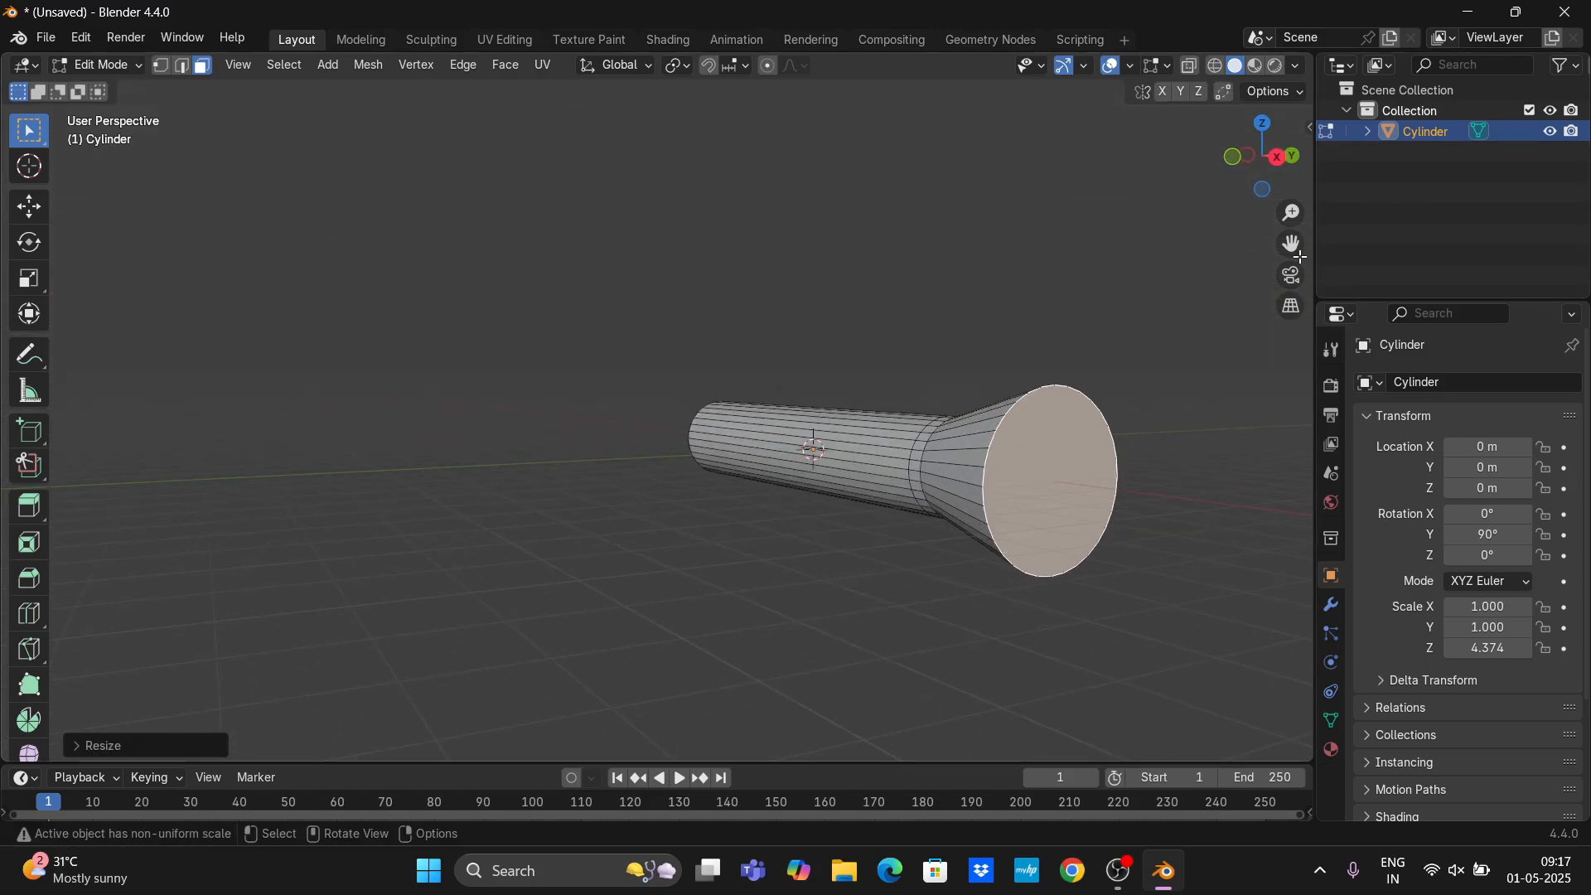
left_click_drag(1301, 258, 1060, 248)
scroll(1090, 433, "up", 2)
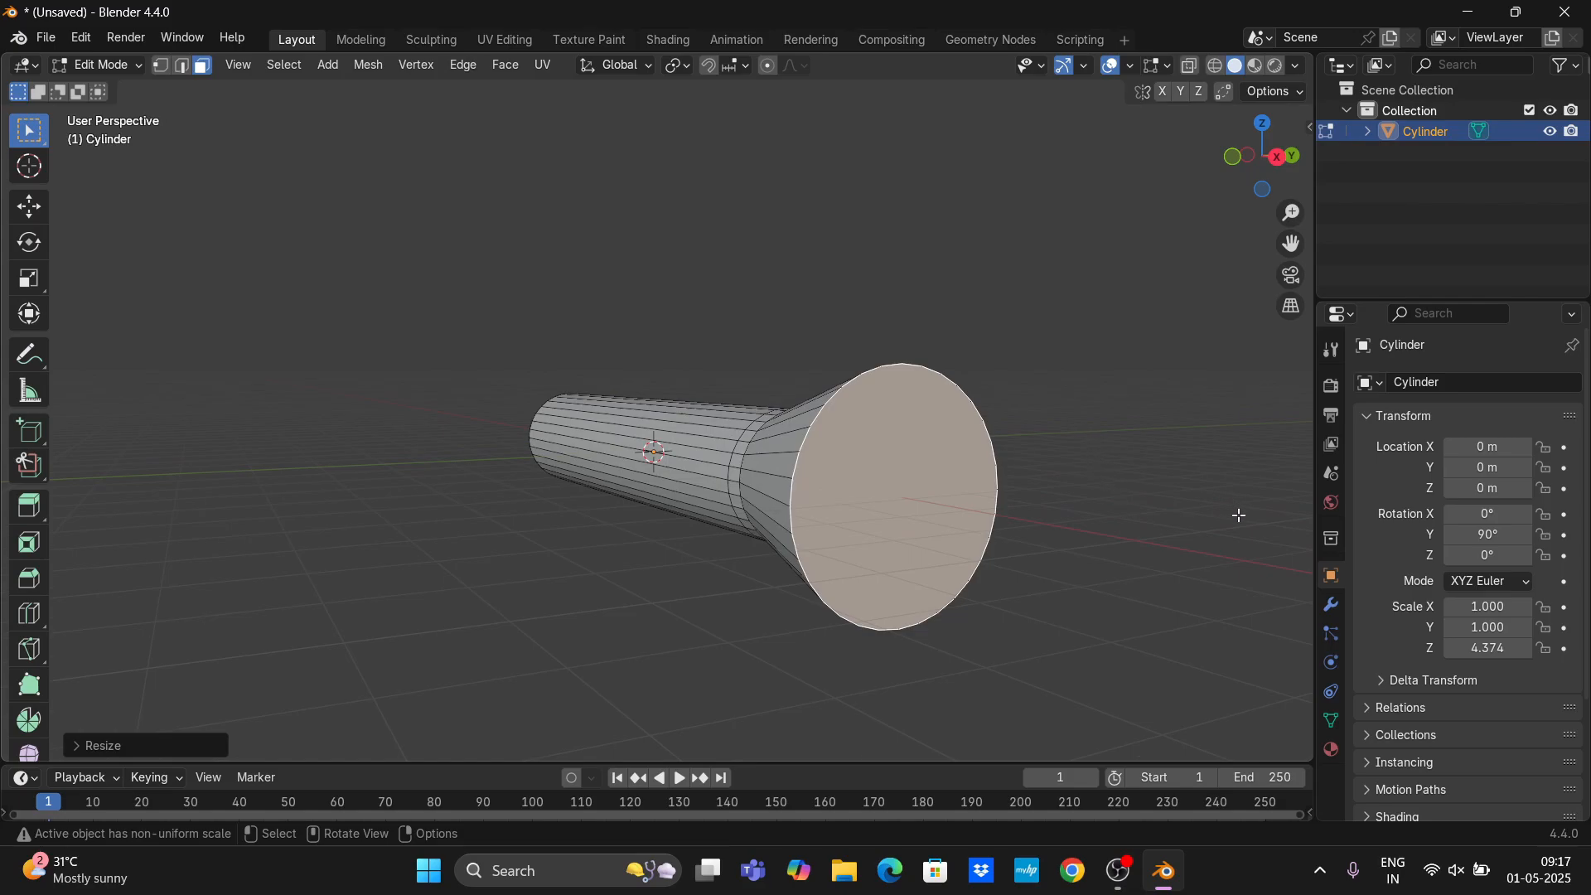
key("i")
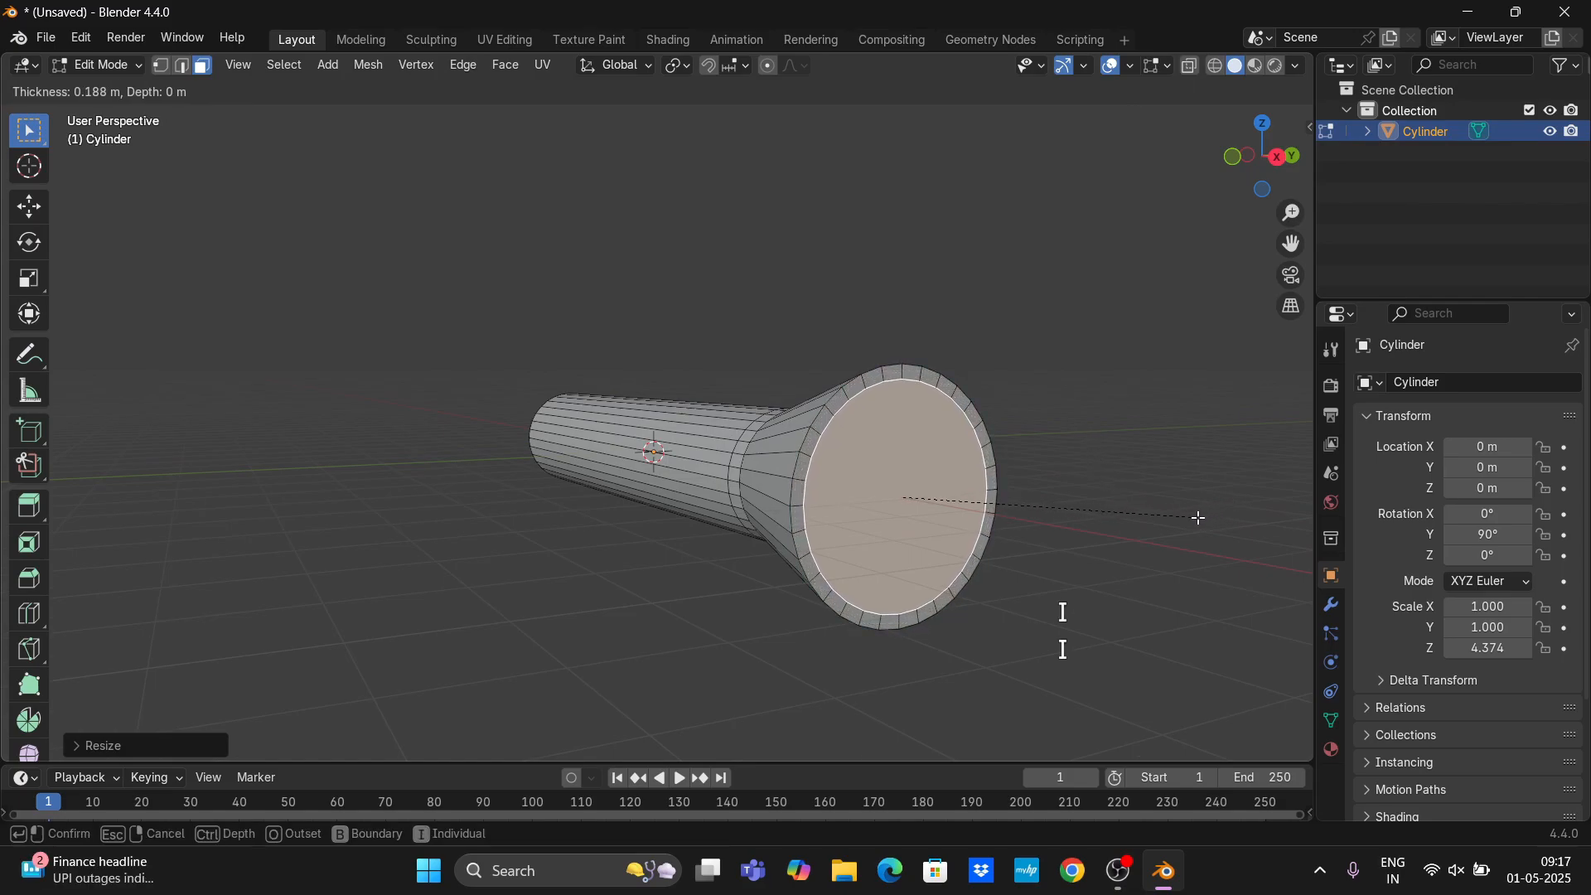
left_click(1191, 518)
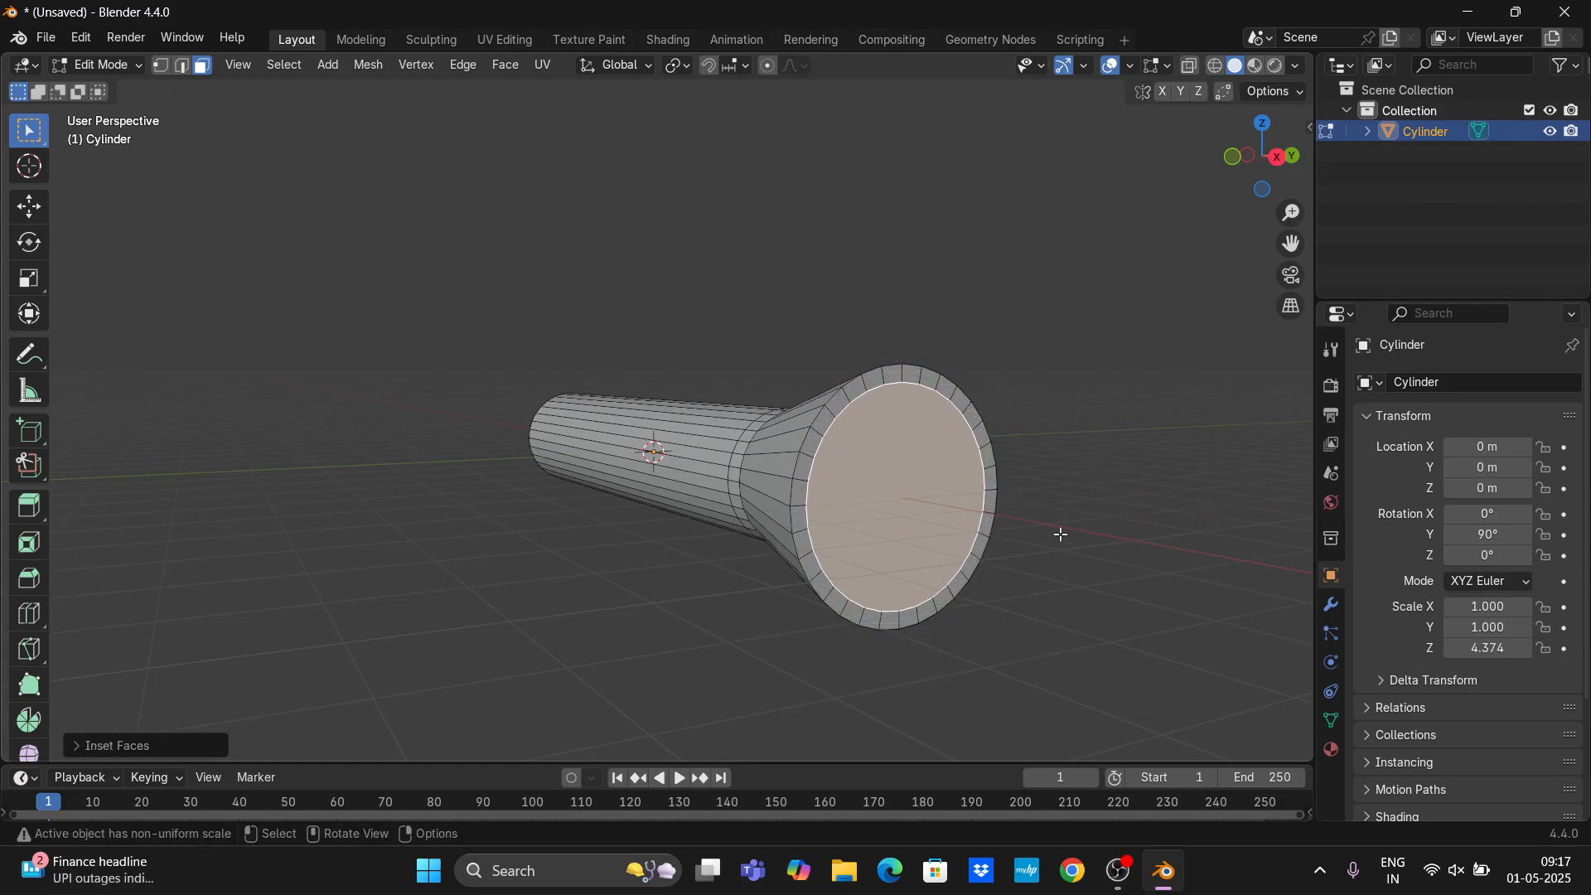
Split off the inset front face and separate it from the body into its own object.
key("y")
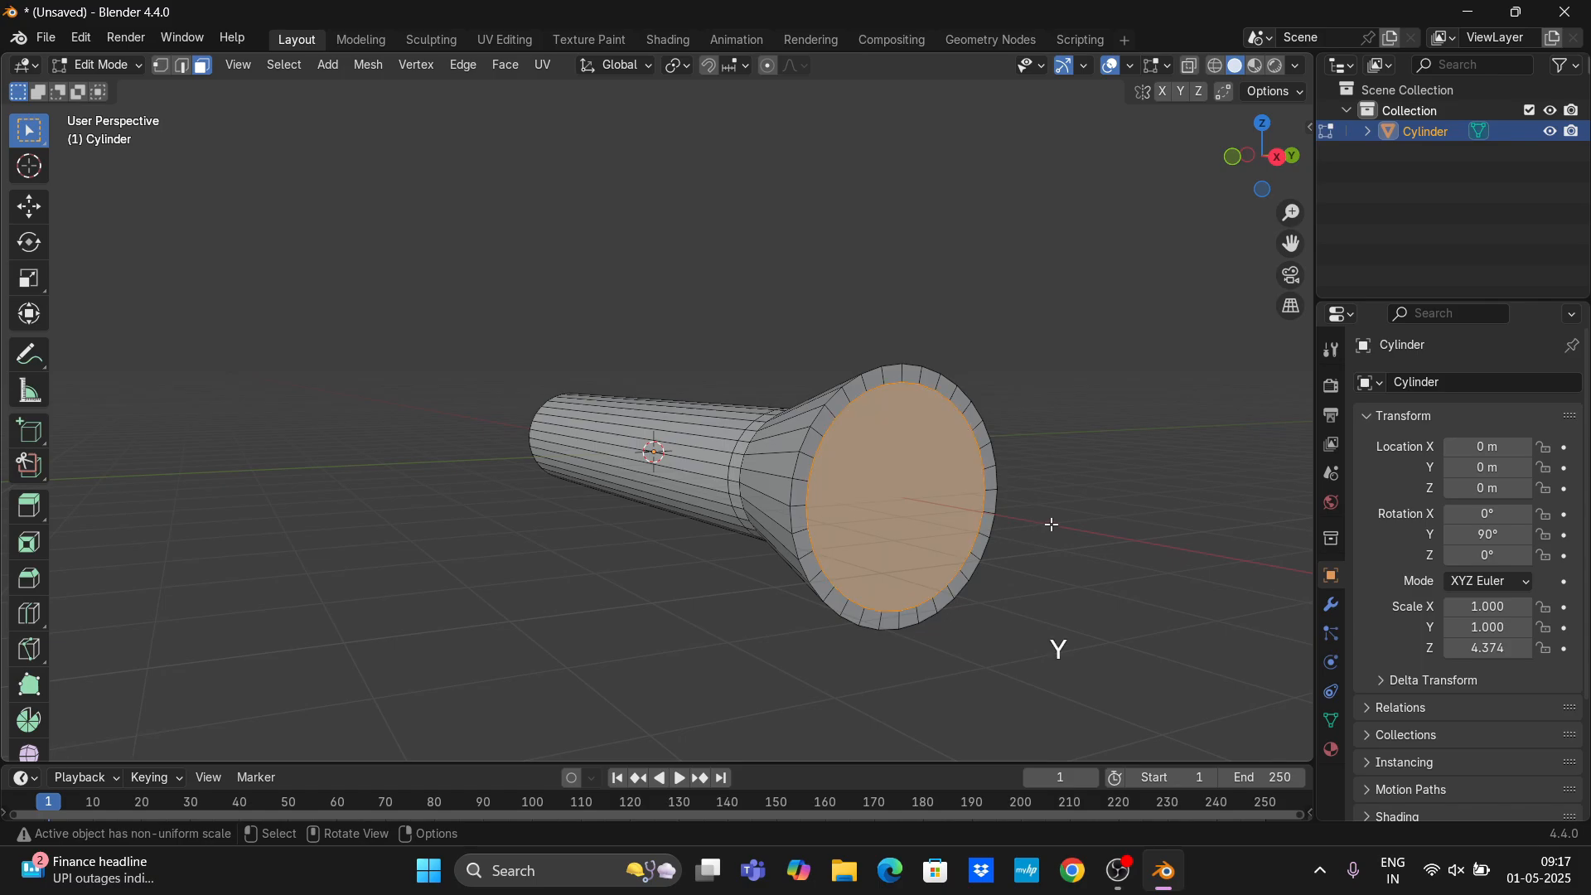
key("g")
key("Escape")
key("a")
key("p")
left_click(1012, 543)
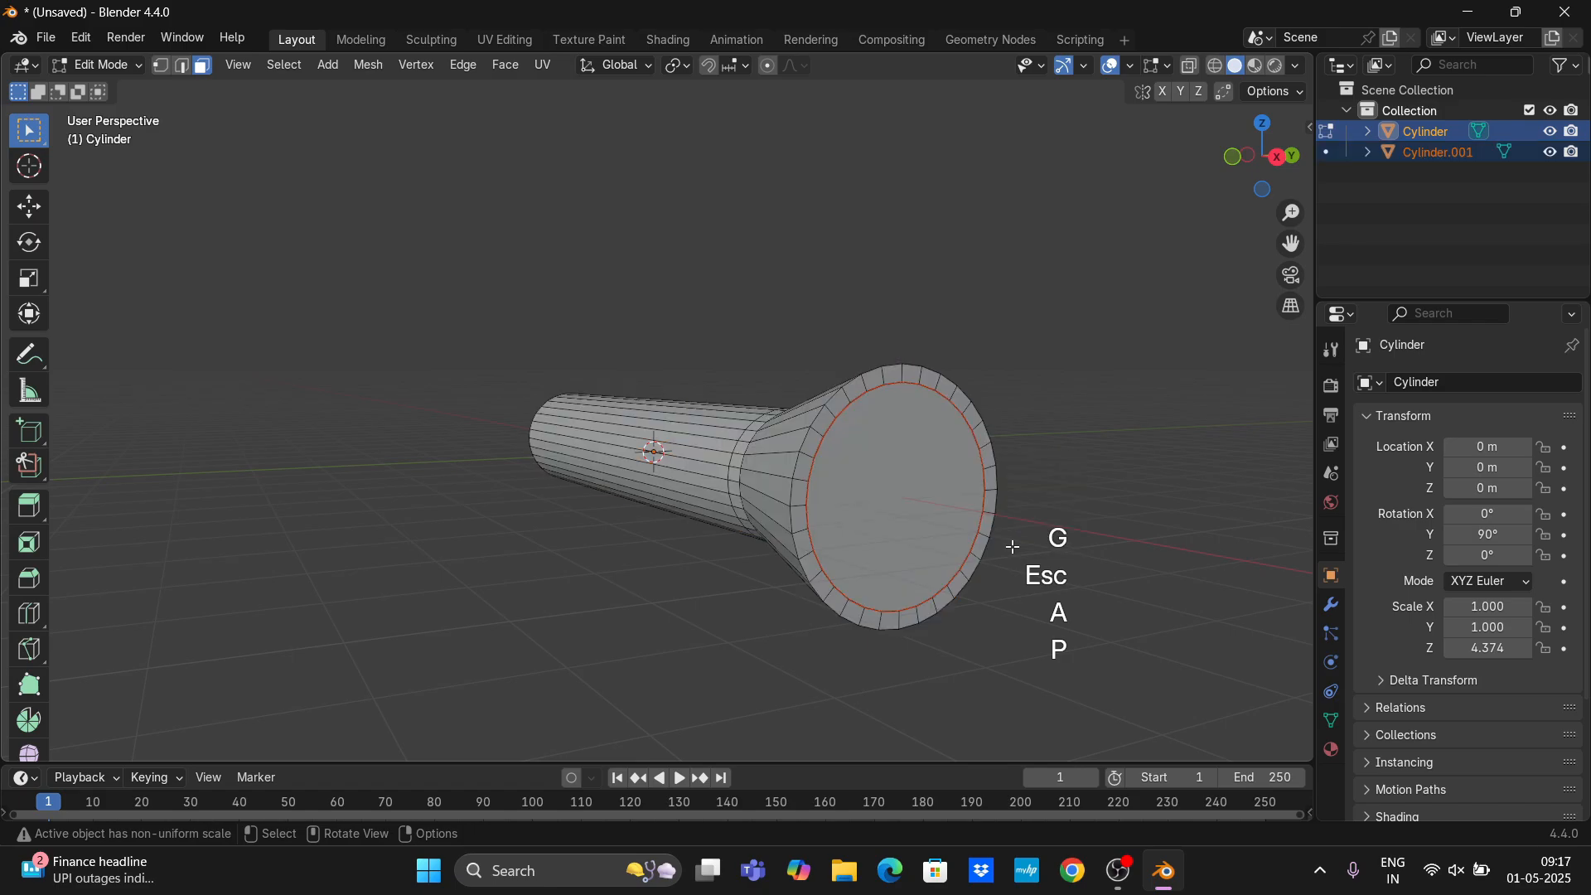
key("Tab")
left_click(880, 516)
Extrude the narrow face loop behind the flared head along its normals by about 0.1 m with even thickness.
middle_click_drag(879, 515, 986, 566)
left_click(723, 496)
key("Tab")
scroll(724, 495, "up", 2)
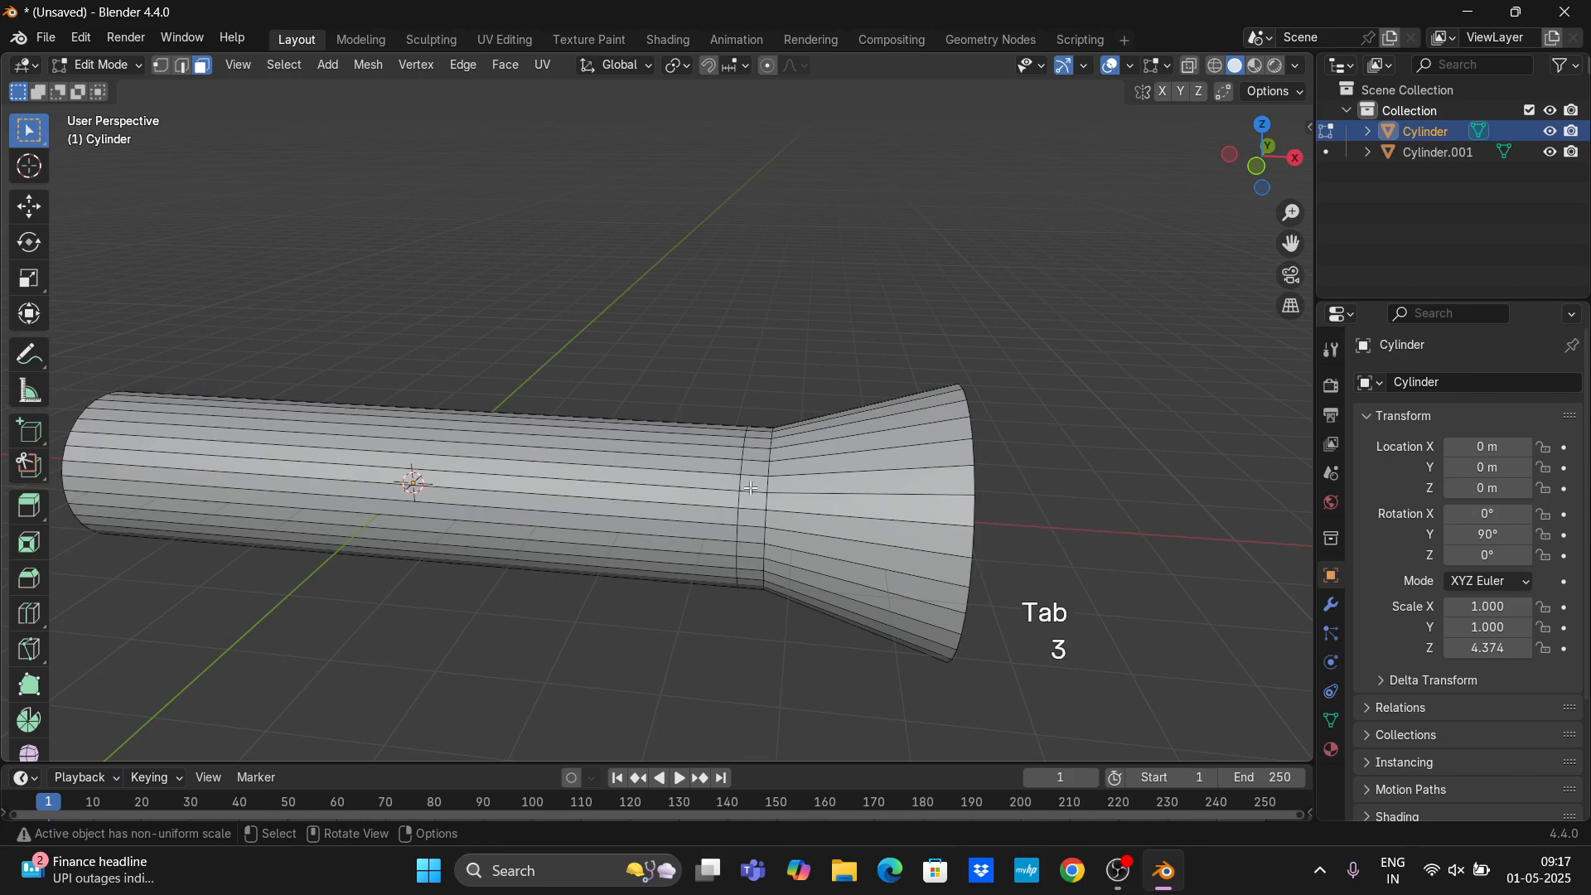
left_click(753, 477, "alt")
key("alt+e")
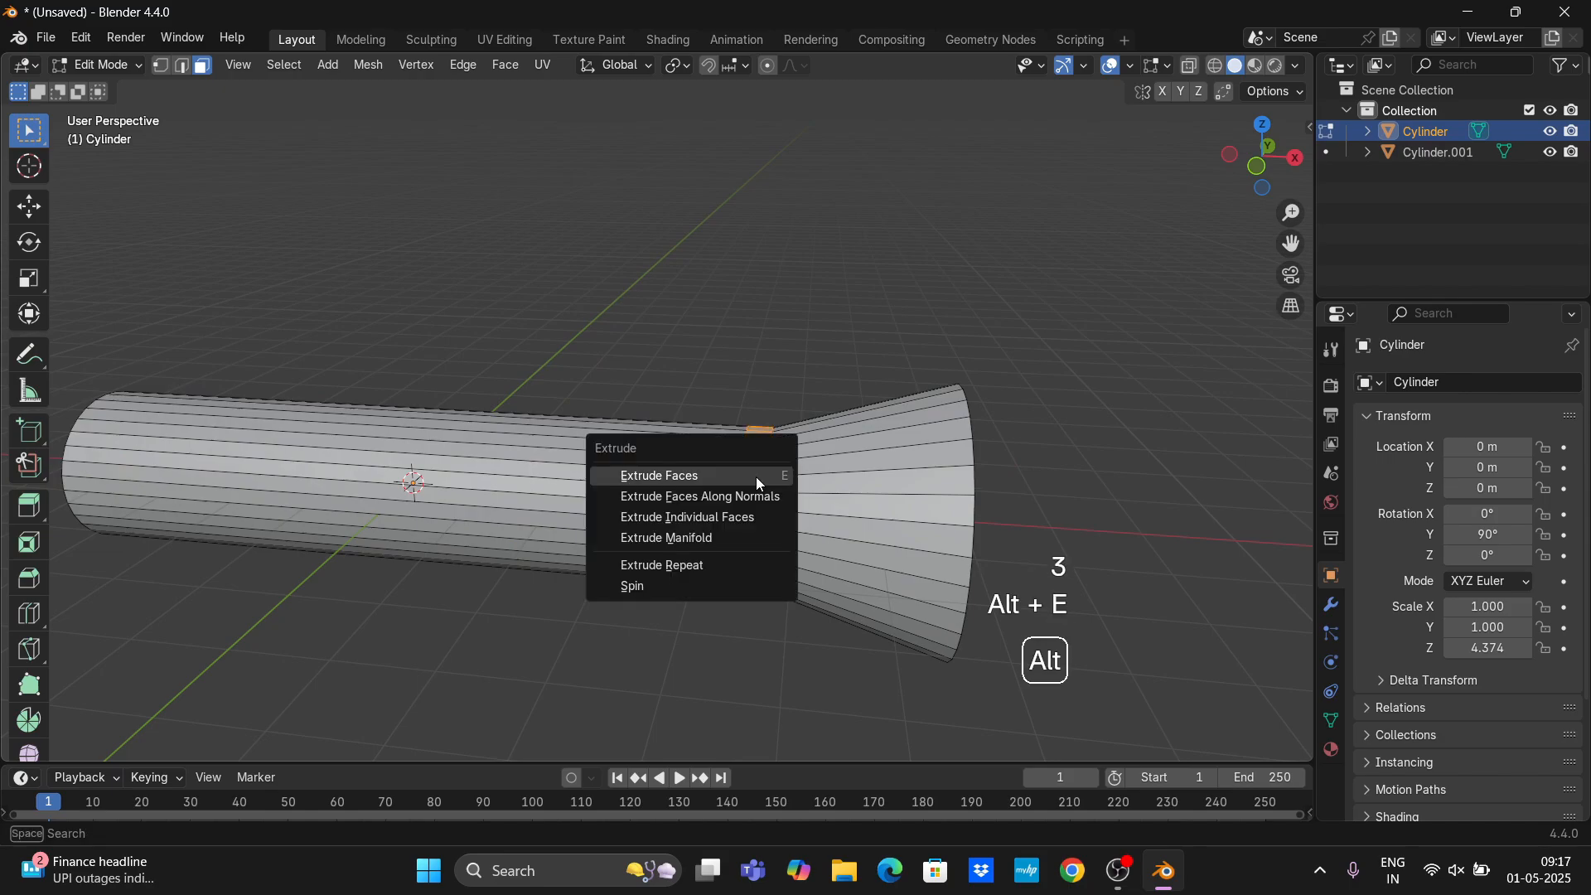
left_click(752, 495)
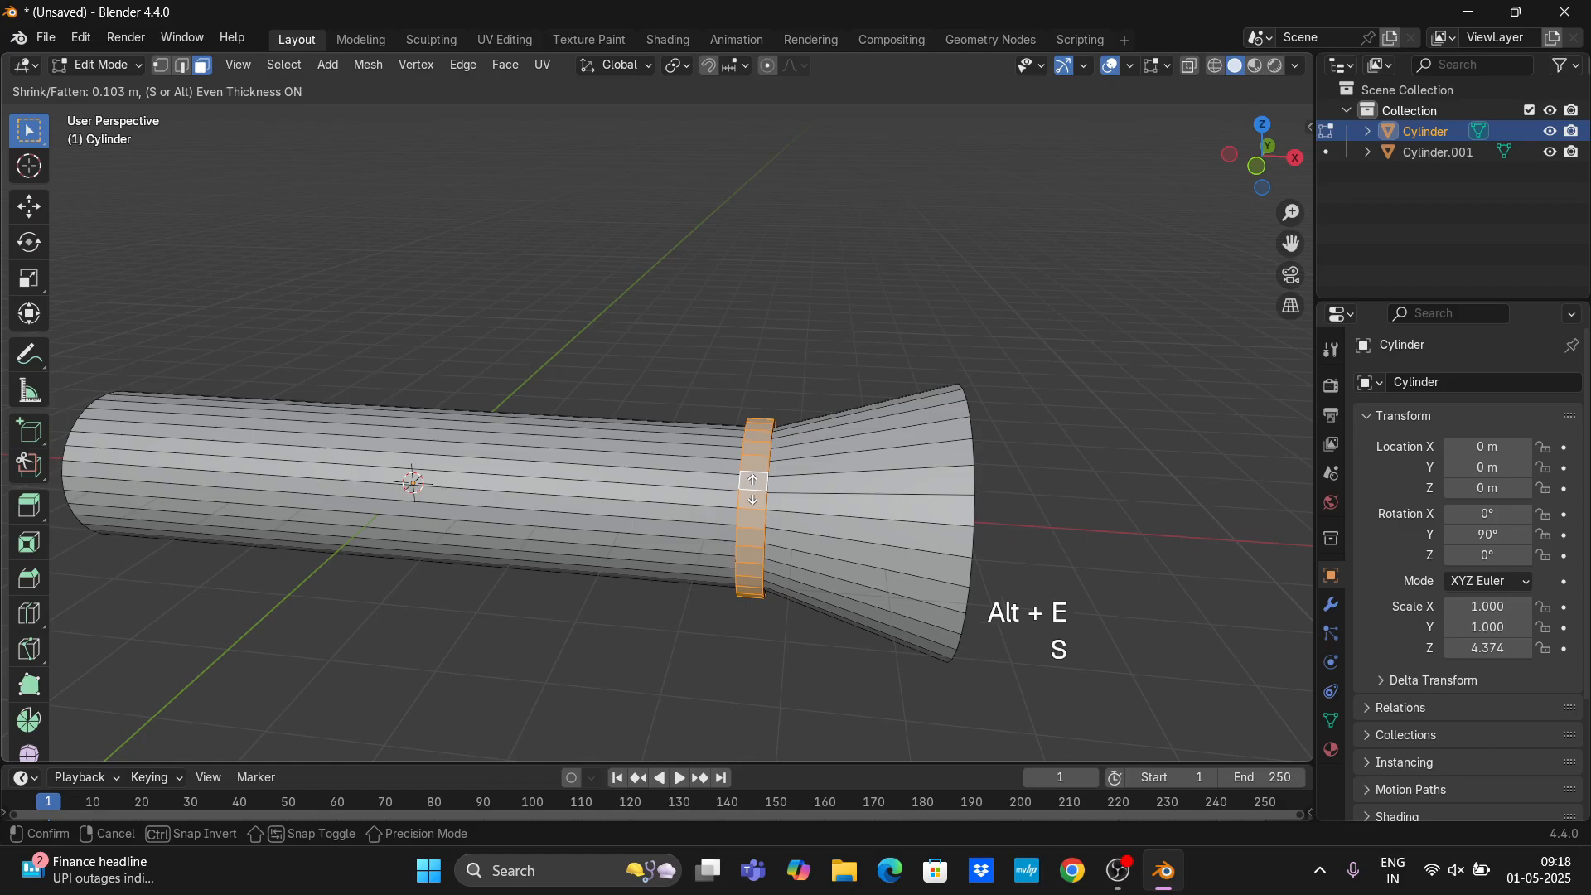
left_click(752, 489)
key("Tab")
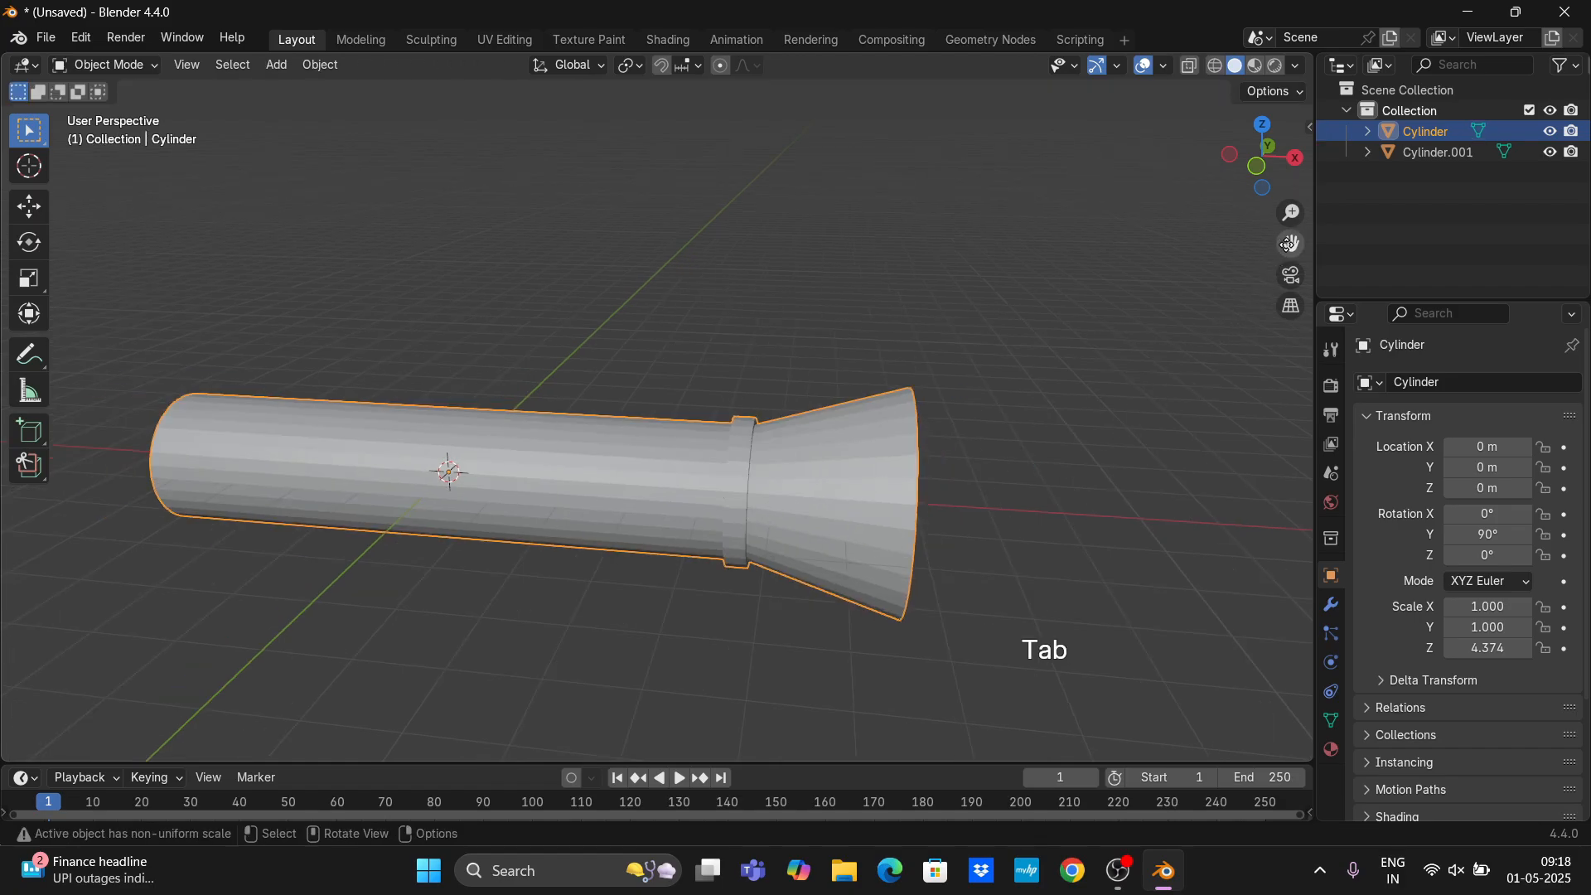
Duplicate the raised ring's faces along the X axis to the rear end of the torch body.
left_click_drag(1290, 244, 1532, 290)
key("Tab")
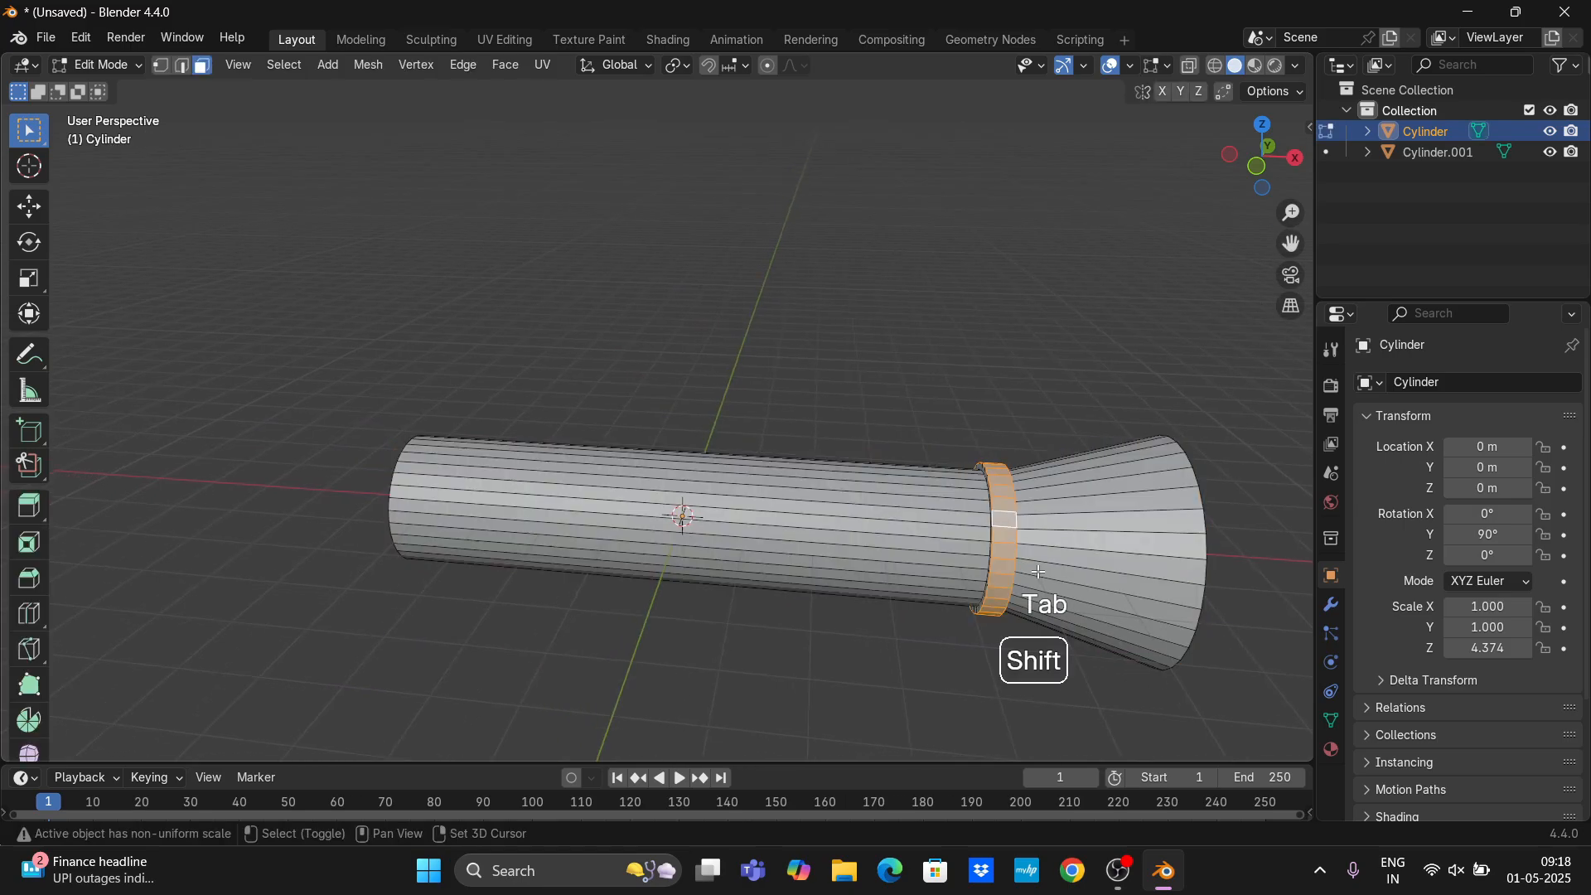
key("shift+d")
key("x")
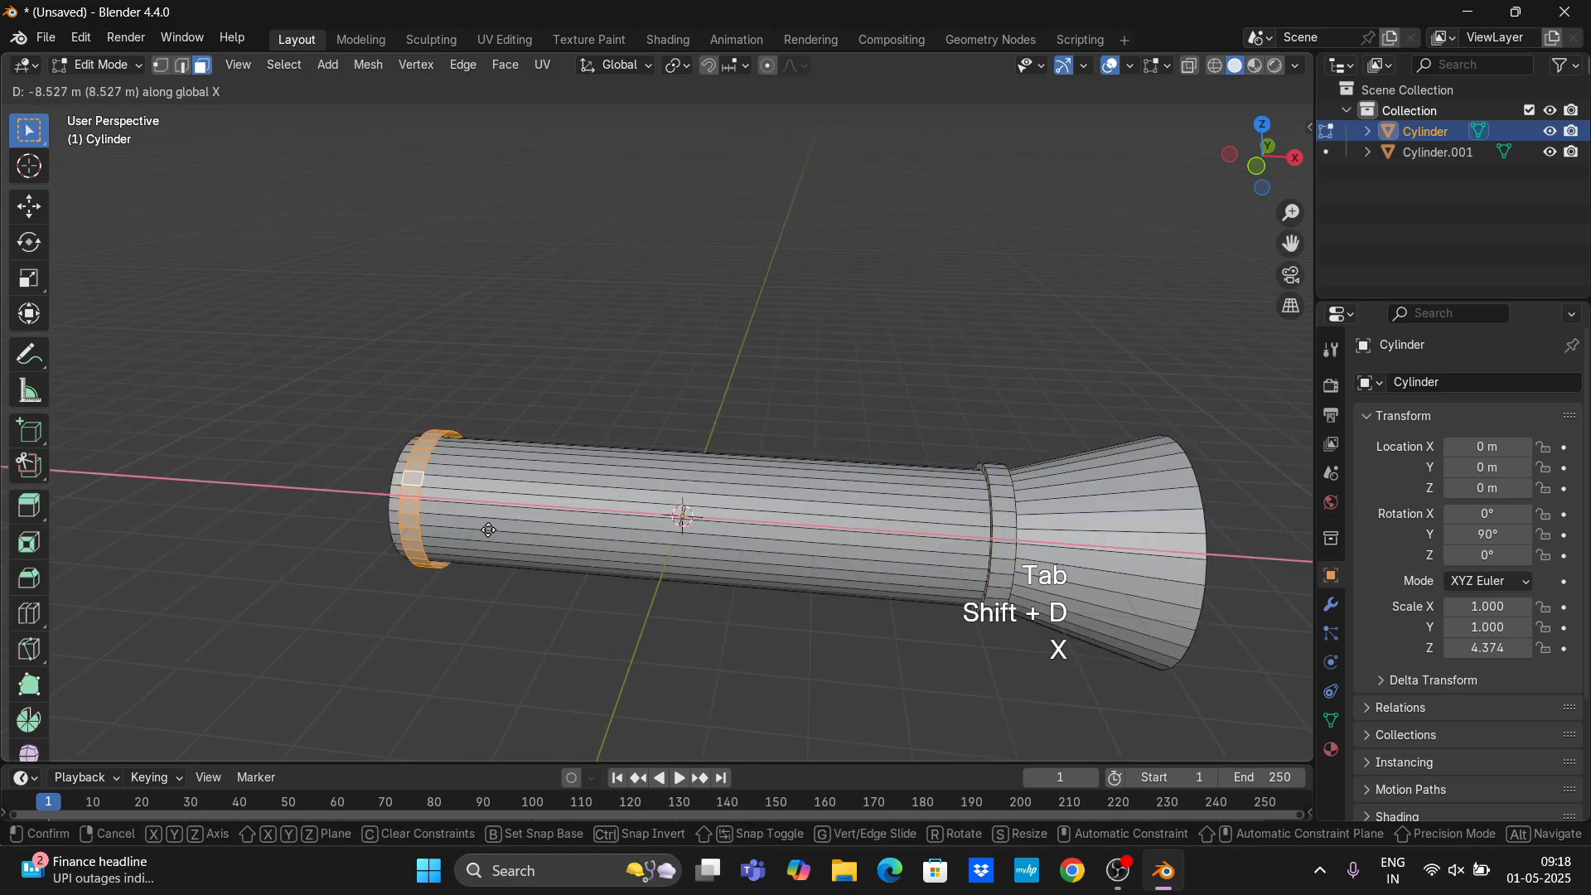
left_click(479, 529)
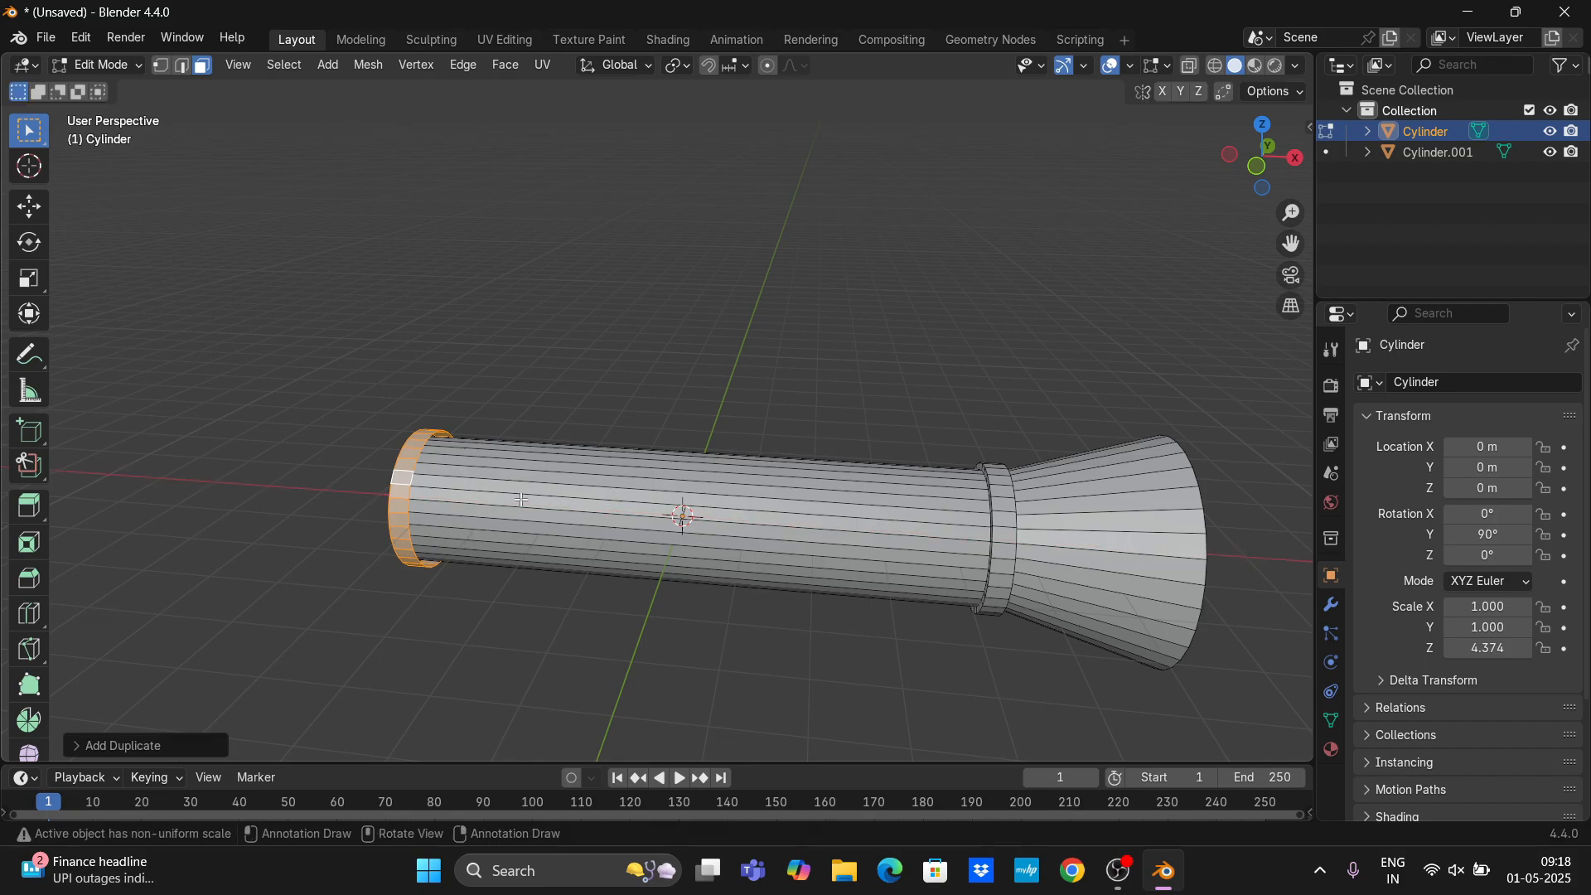
Extrude the duplicated rear ring along its normals inward to thicken it toward the body.
mouse_move(519, 499)
middle_mouse_down()
mouse_move(437, 518)
mouse_move(539, 481)
middle_mouse_up()
key("alt+e")
left_click(539, 483)
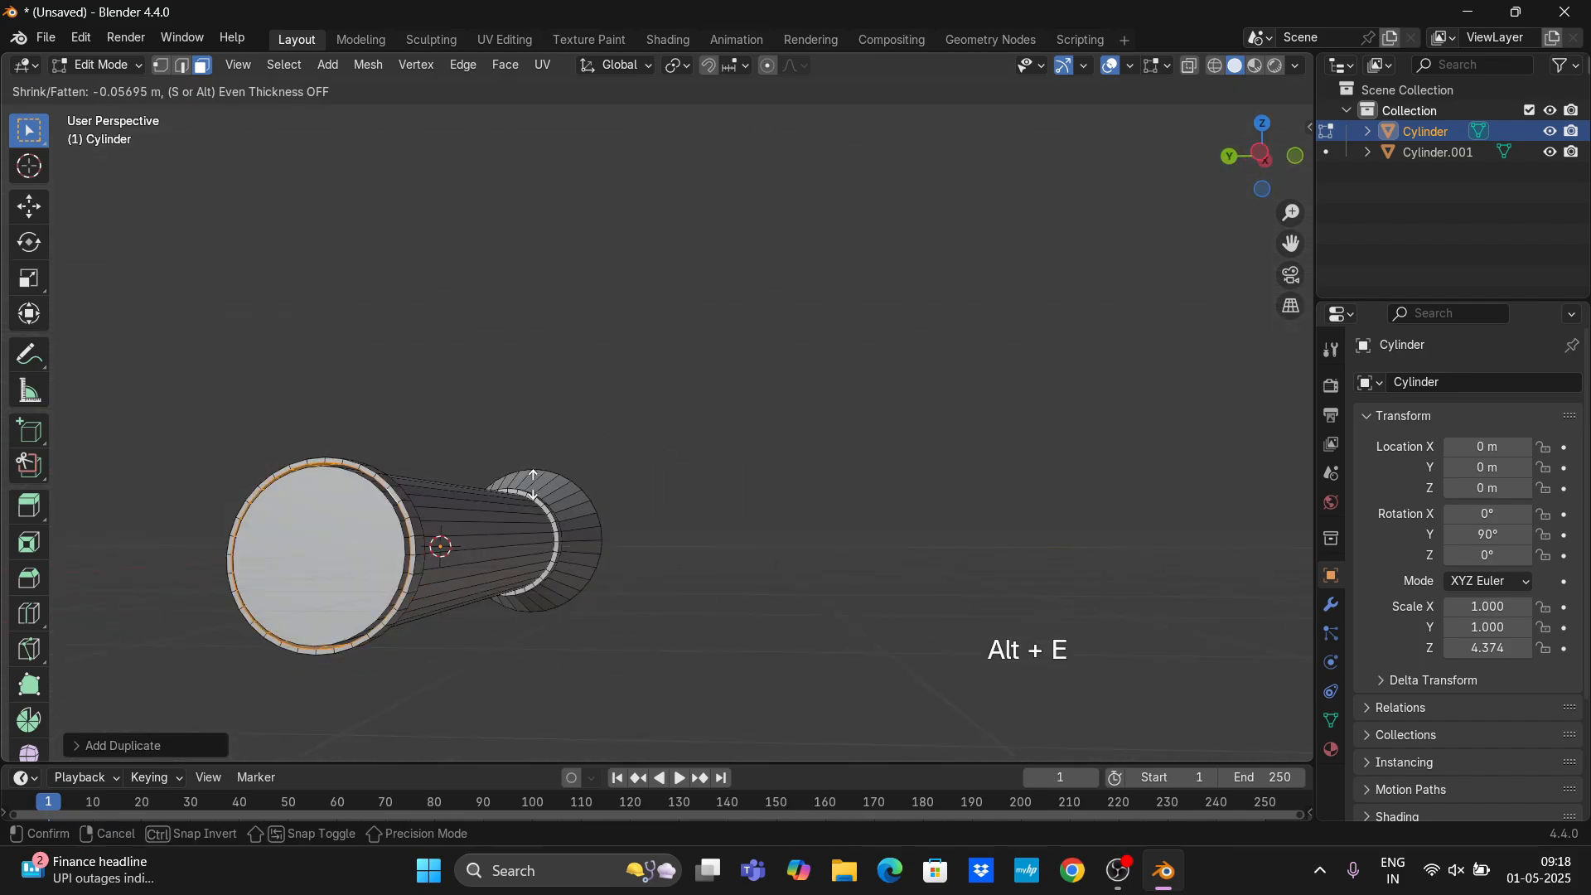
left_click(529, 489)
key("Tab")
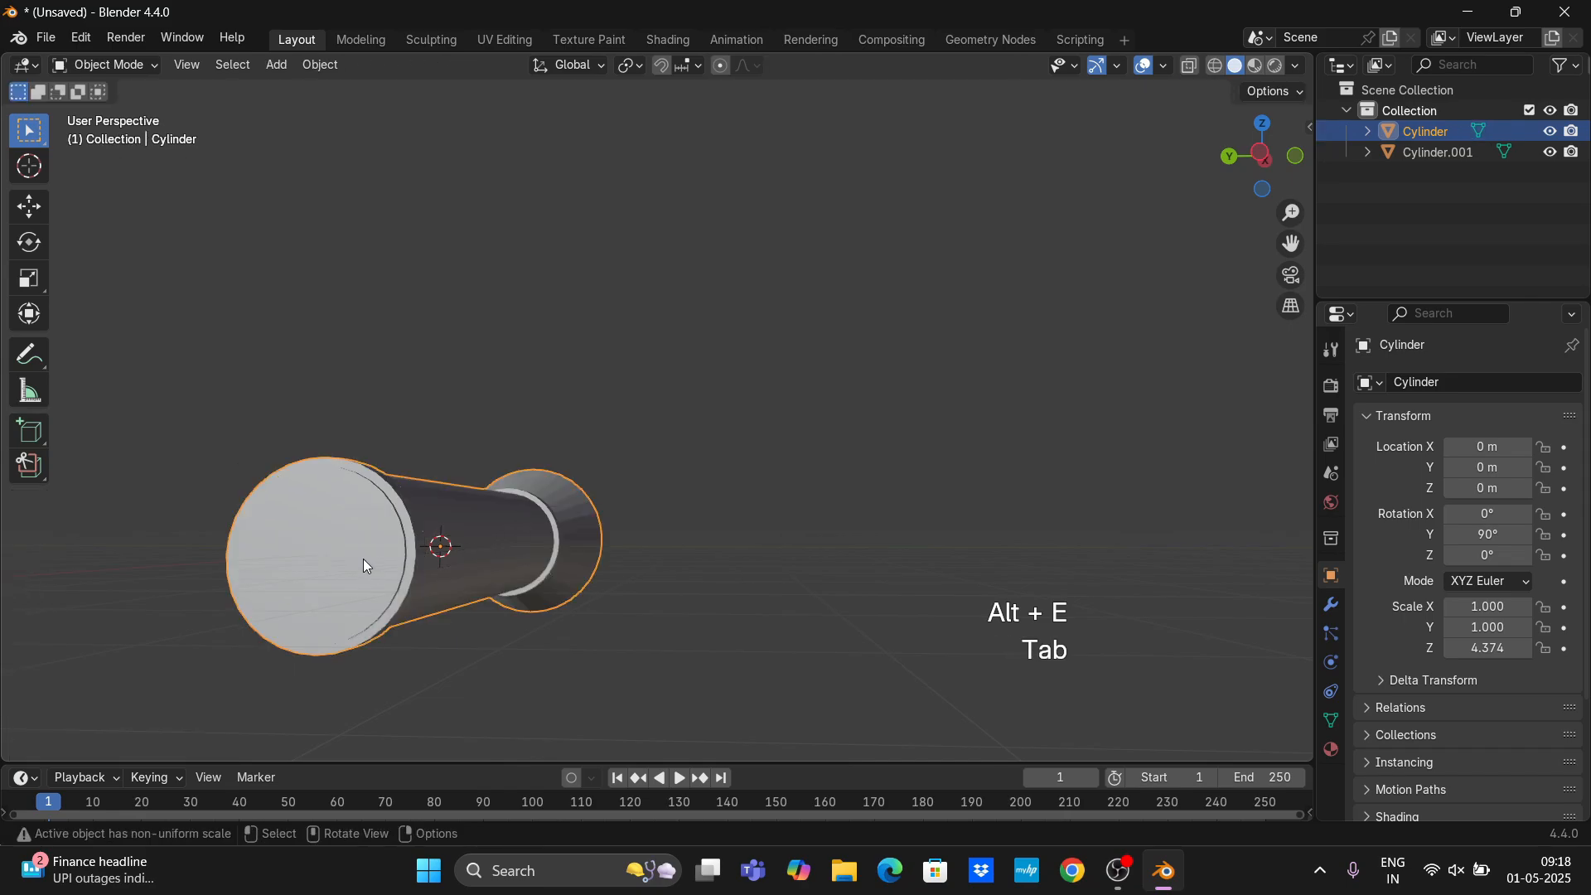
Inset the rear end face by about 0.06 m and extrude the inset face slightly.
key("Tab")
left_click(344, 548)
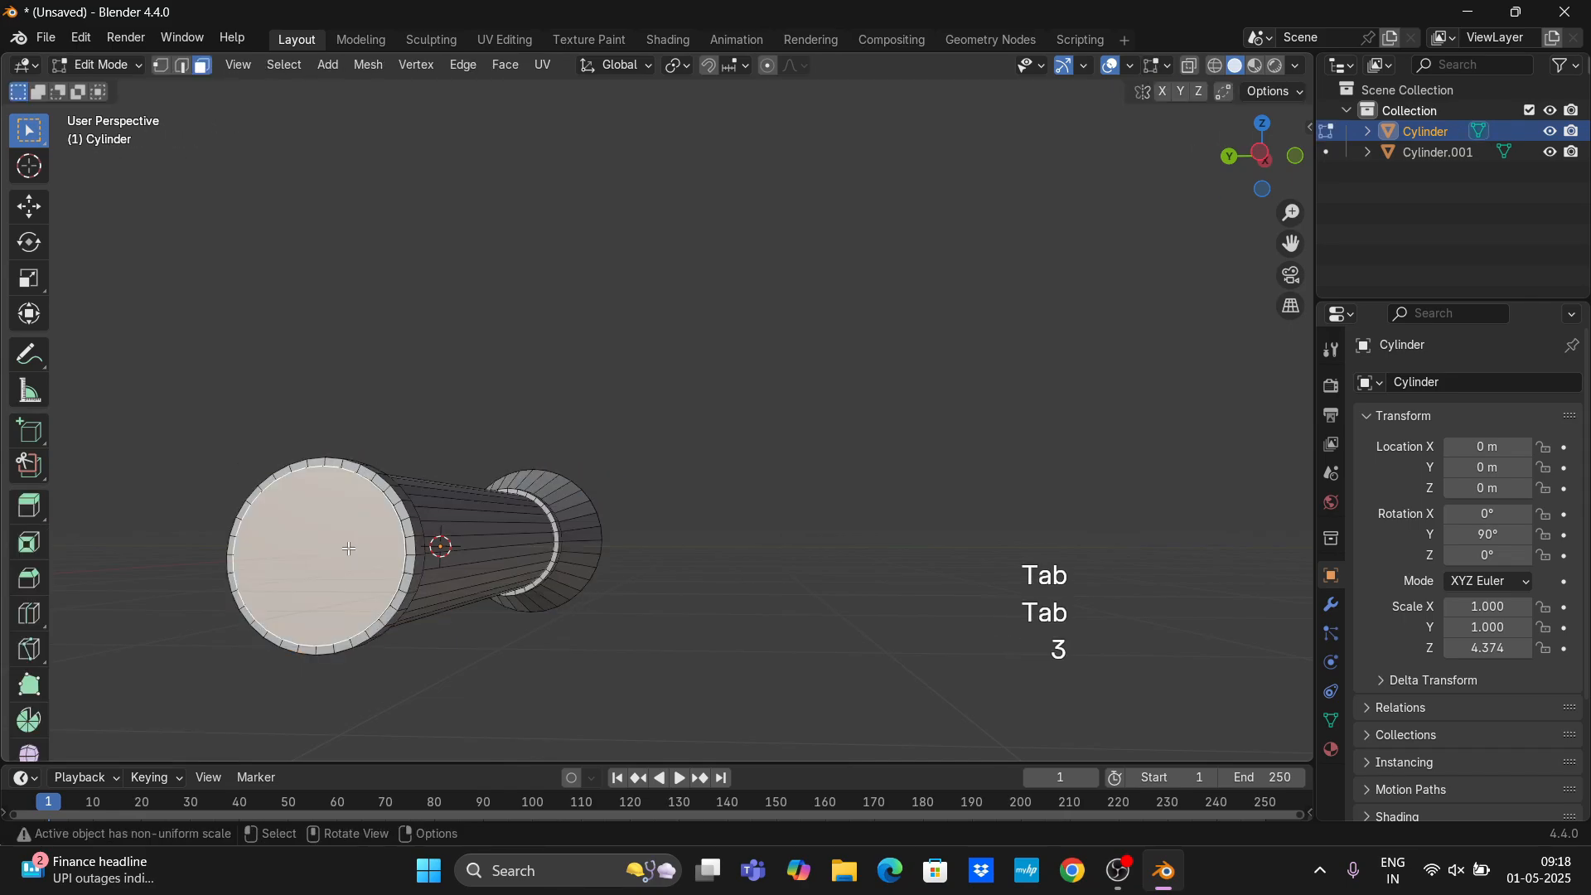
key("i")
key("i")
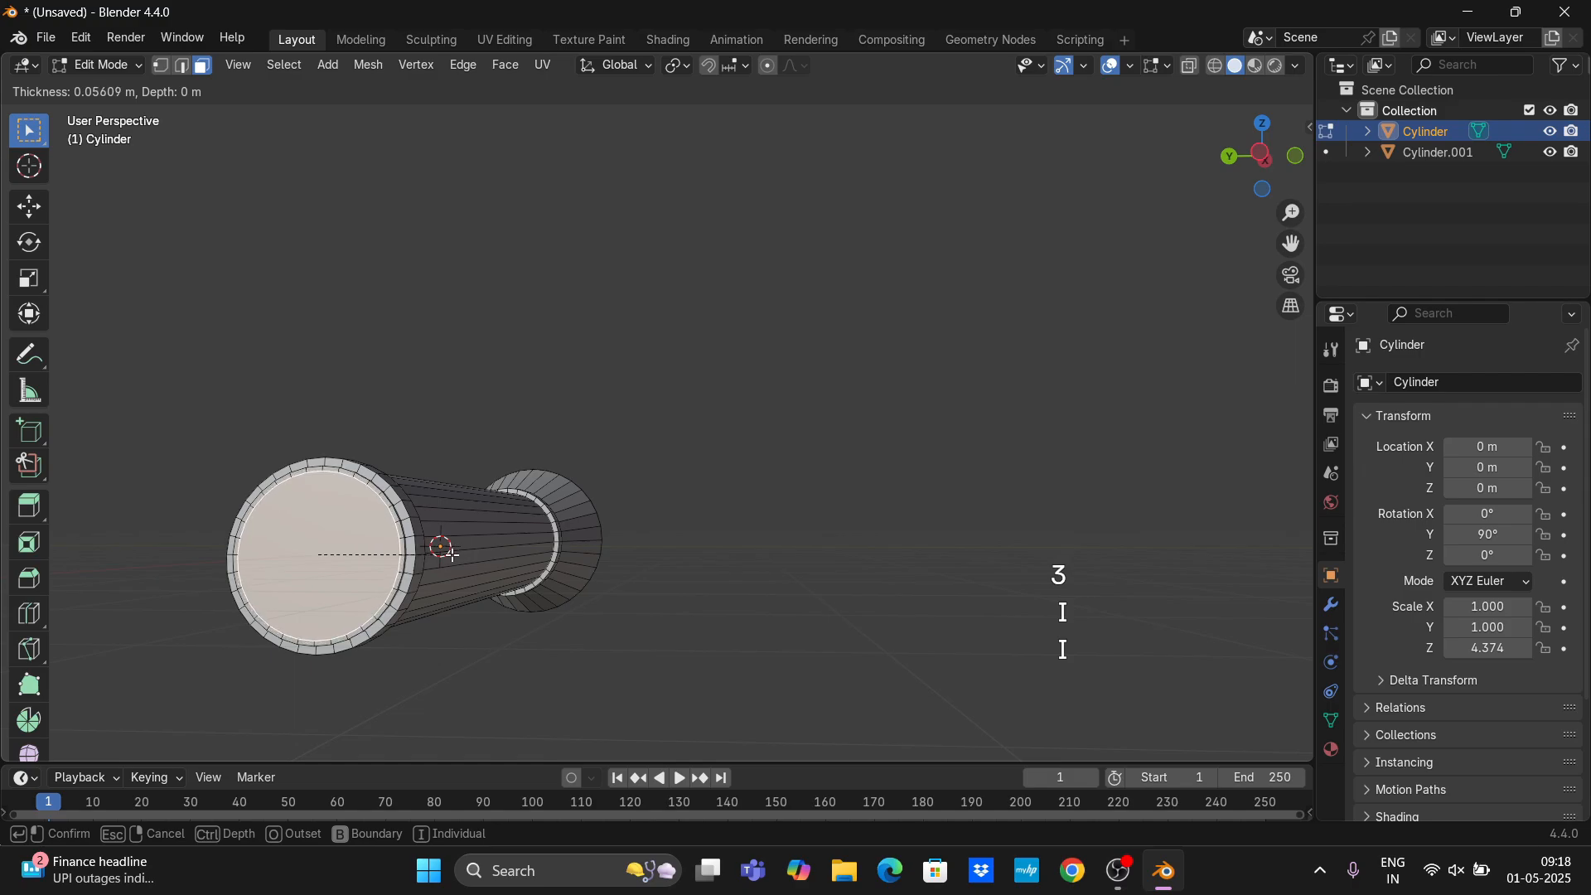
left_click(451, 554)
key("e")
left_click(448, 549)
key("Tab")
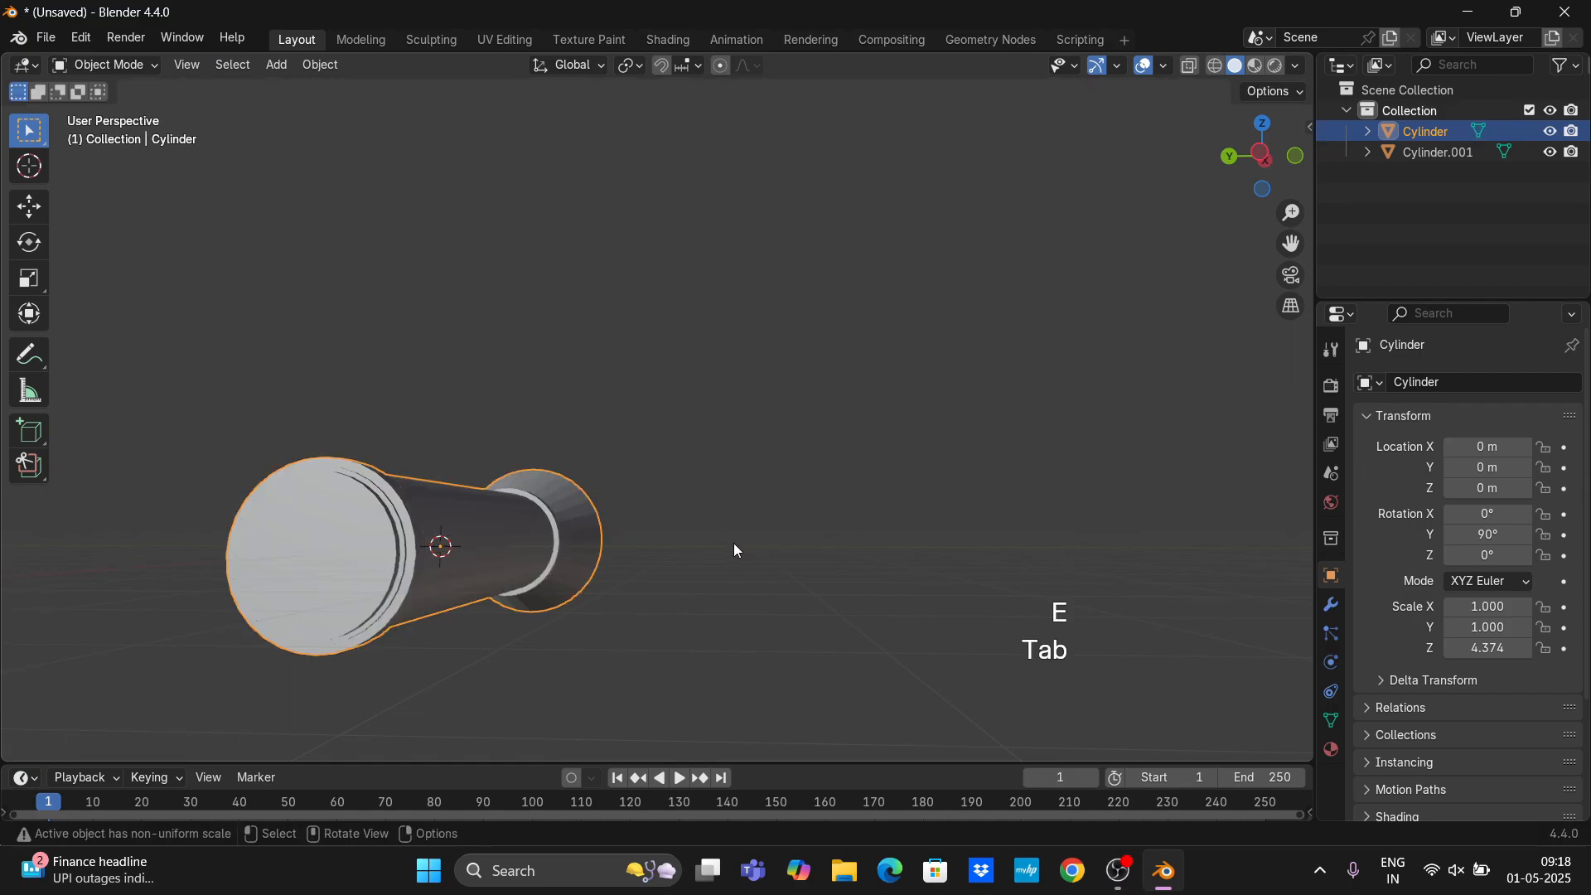
Extrude the rim face loop around the head's front opening outward by about 0.2 m.
middle_click_drag(735, 550, 1135, 393)
left_click_drag(1303, 247, 1057, 333)
scroll(1165, 364, "up", 2)
middle_click_drag(1165, 365, 1240, 262)
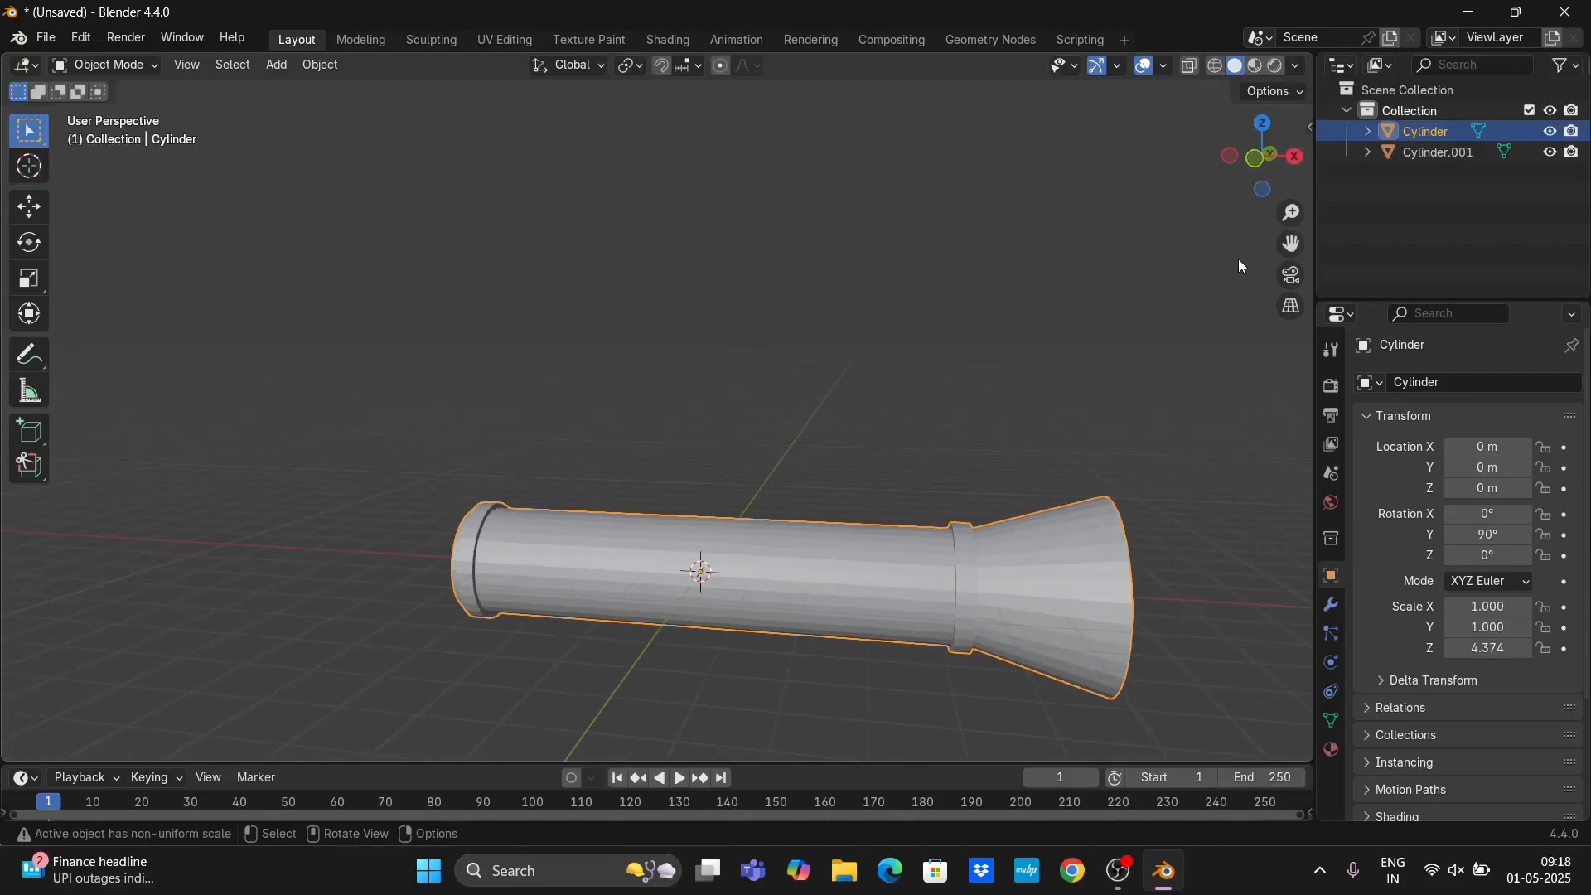
left_click_drag(1302, 239, 862, 212)
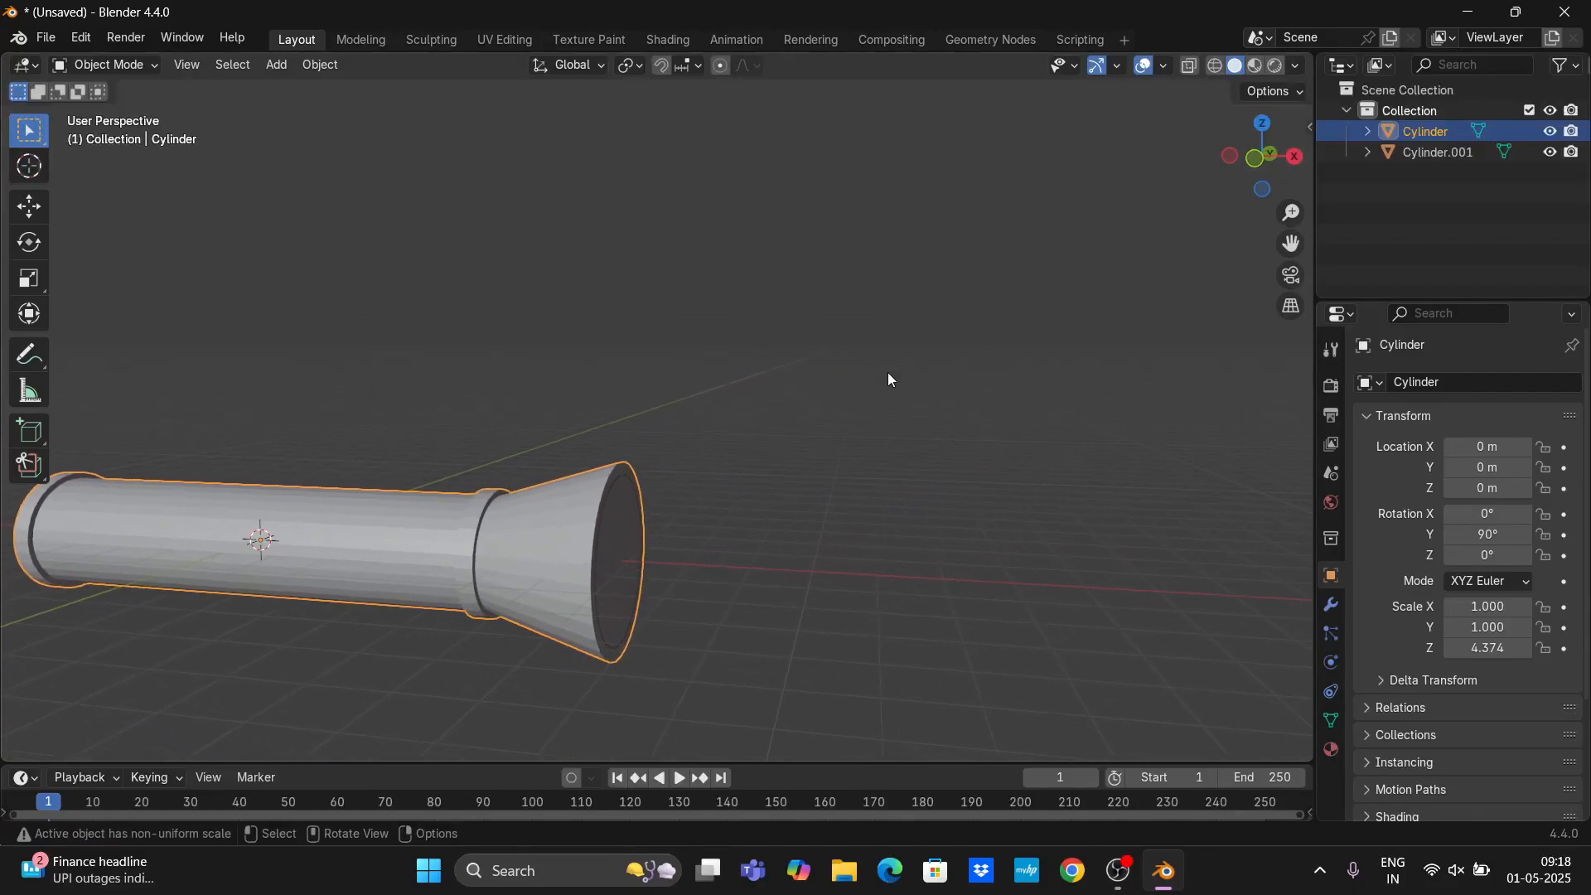
scroll(676, 507, "up", 2)
middle_click_drag(676, 507, 759, 509)
key("Tab")
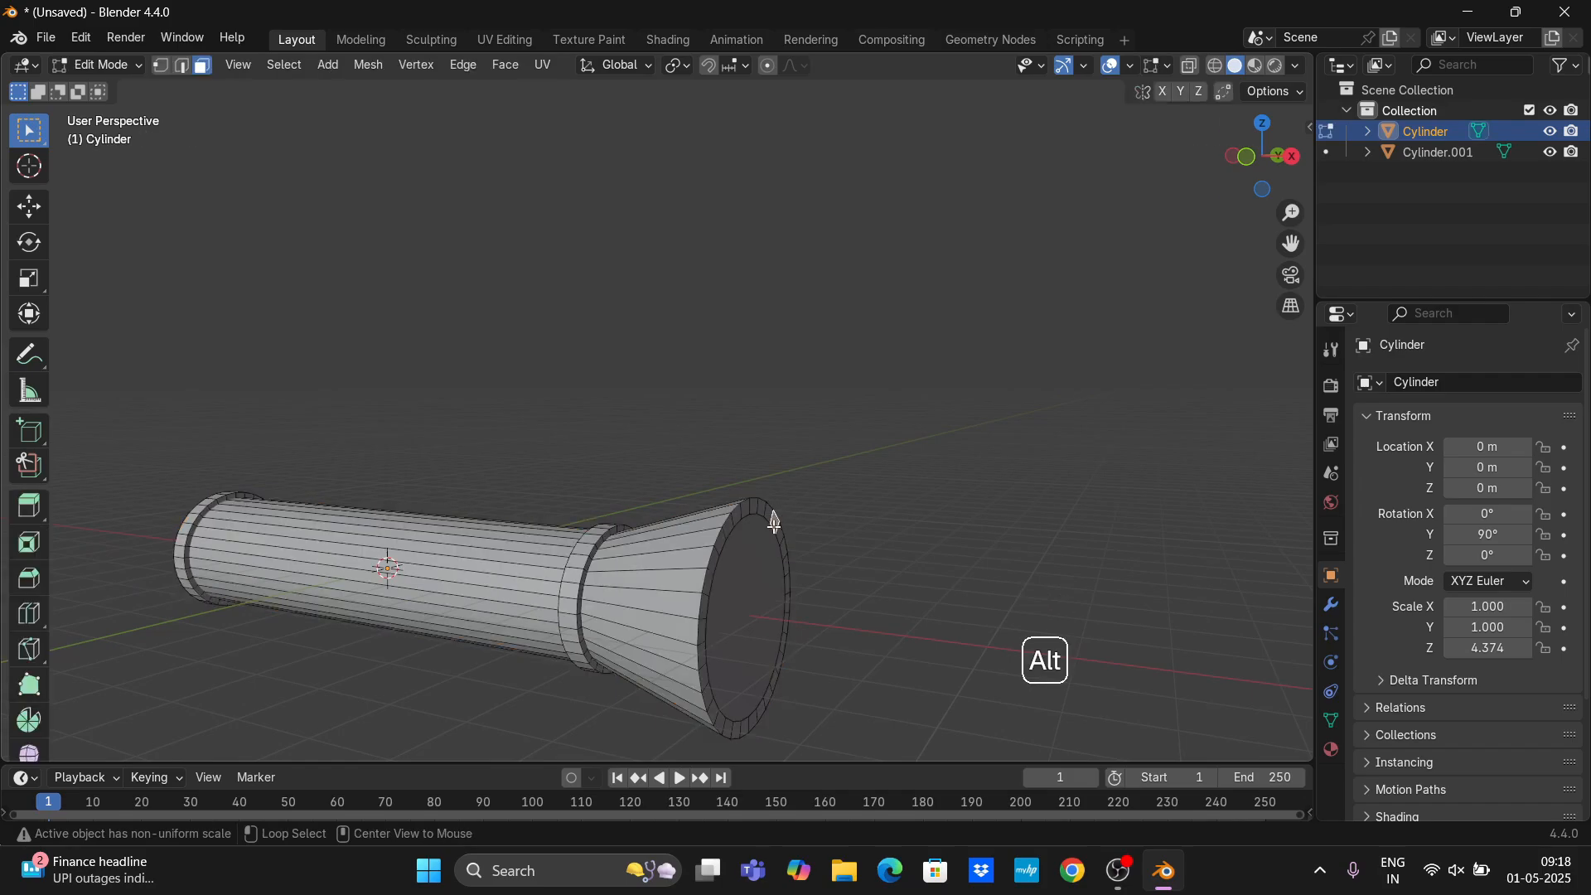
left_click(777, 525, "alt")
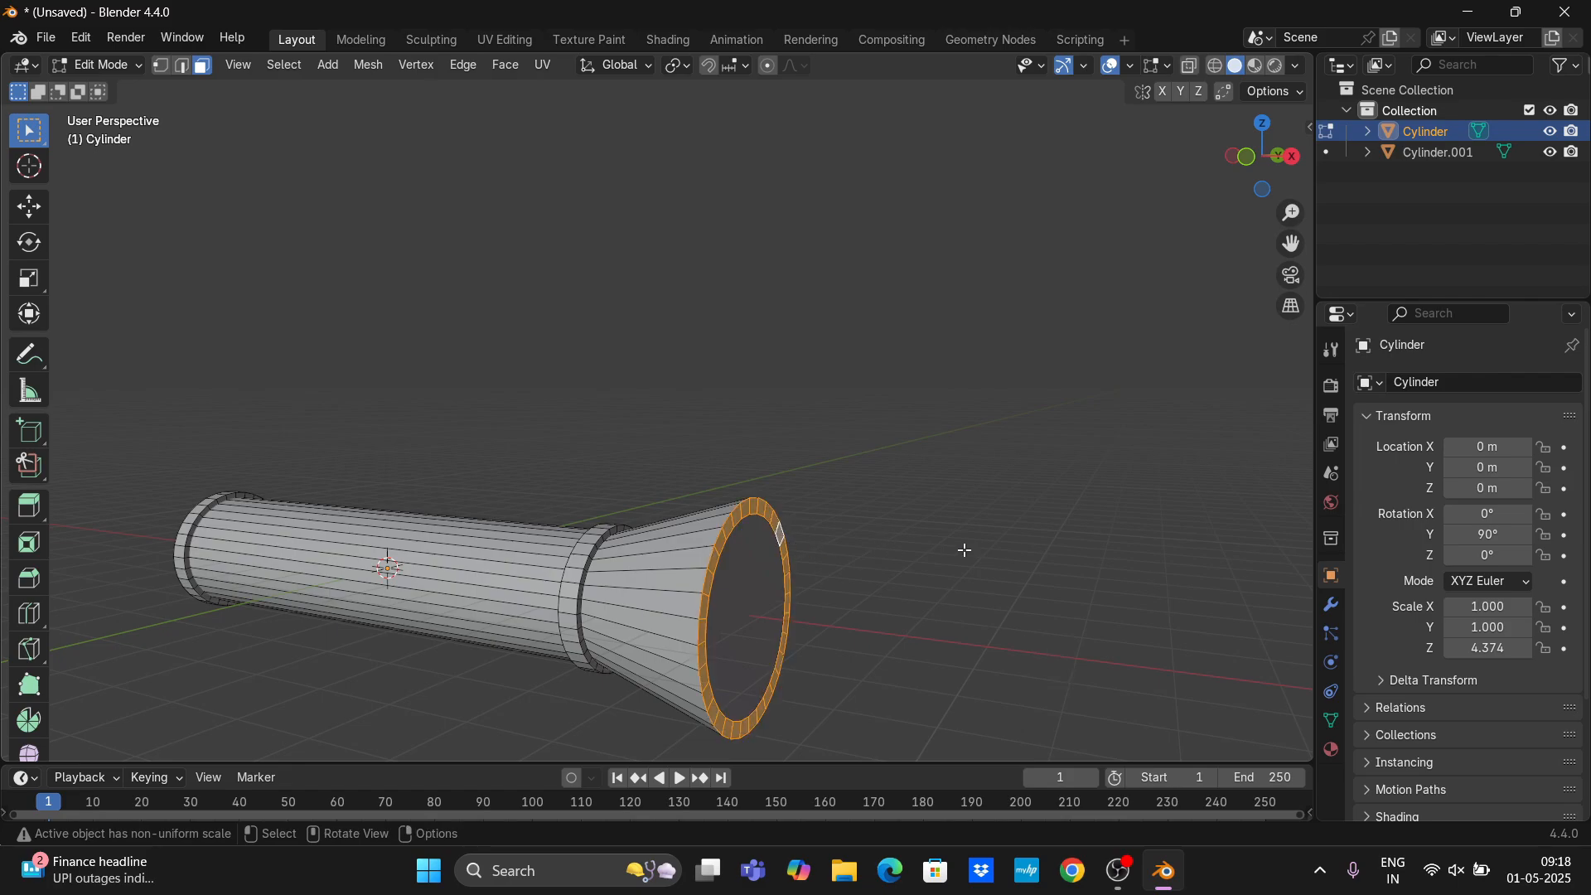
key("e")
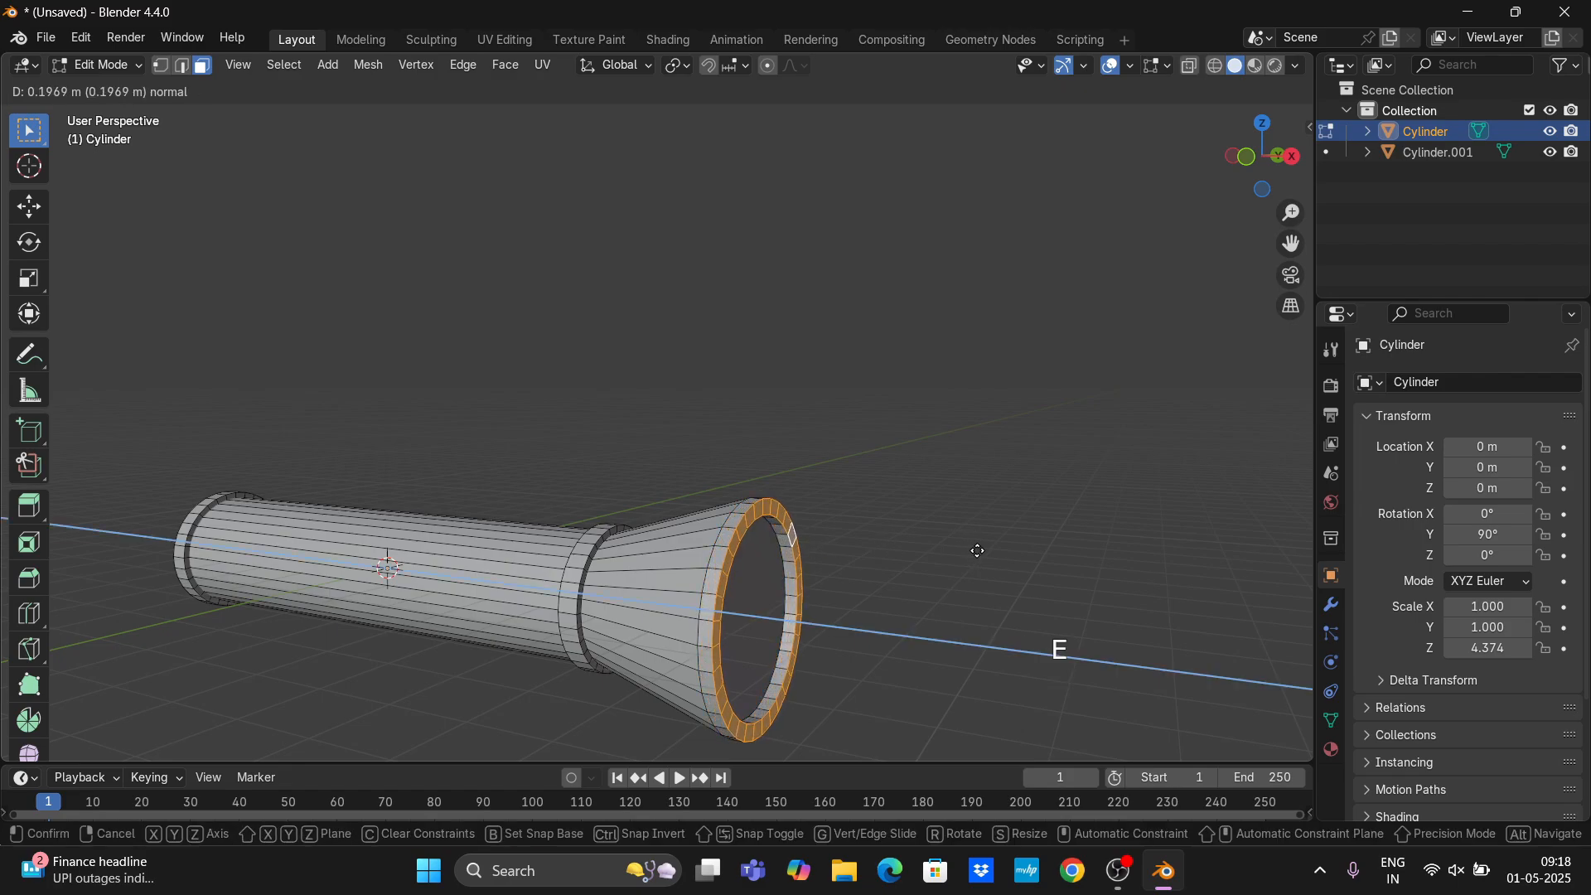
left_click(978, 550)
key("Tab")
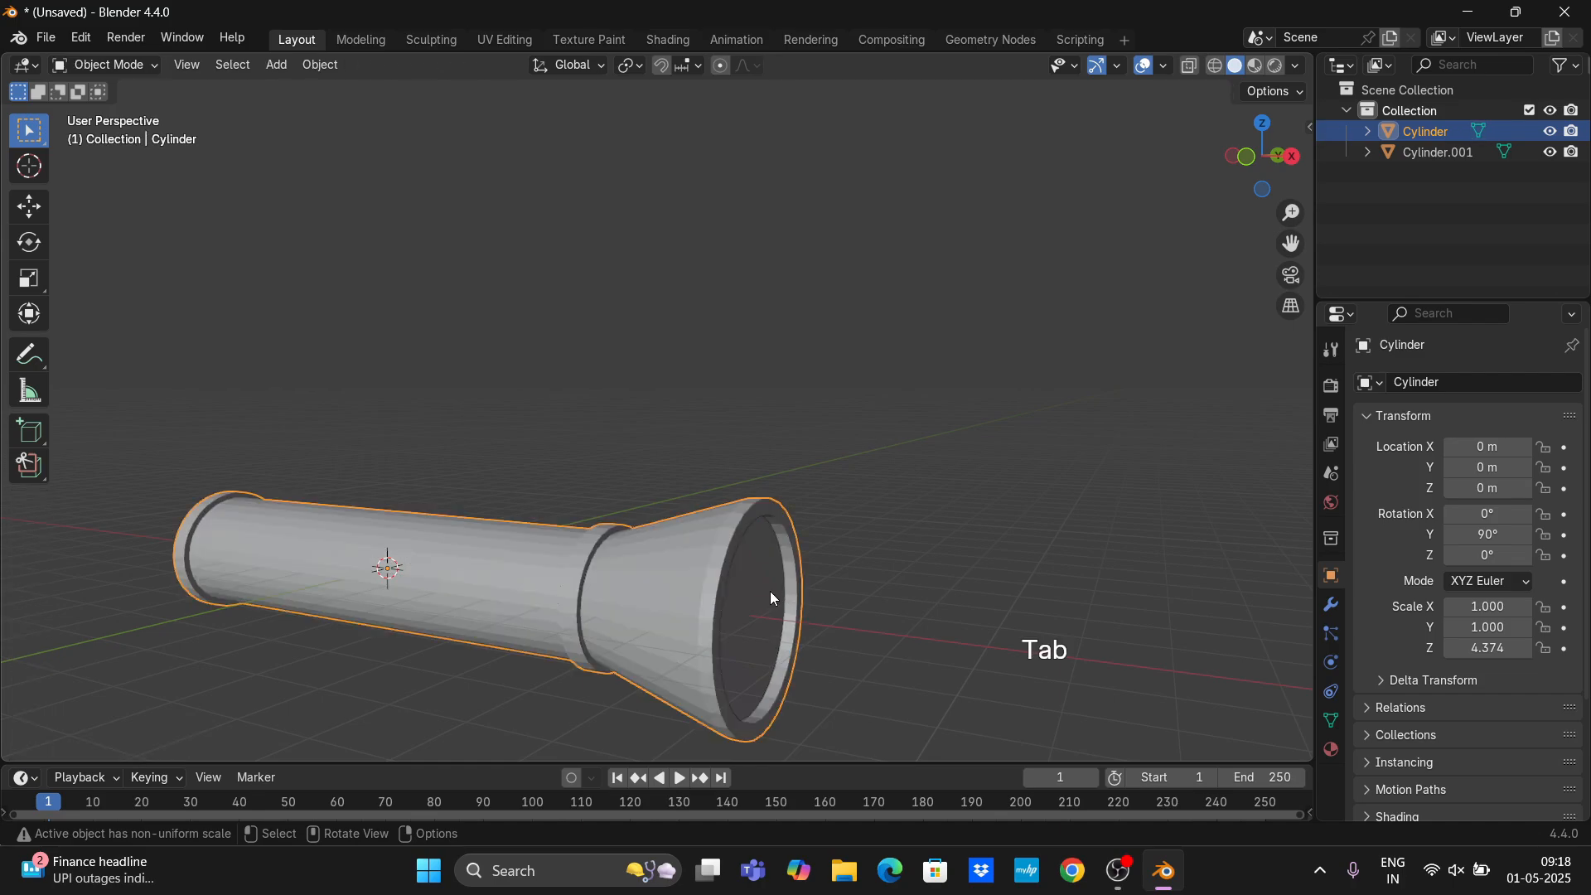
Move the separated front disc about 0.17 m along the X axis into the extruded rim and deselect it.
left_click(769, 590)
key("g")
key("x")
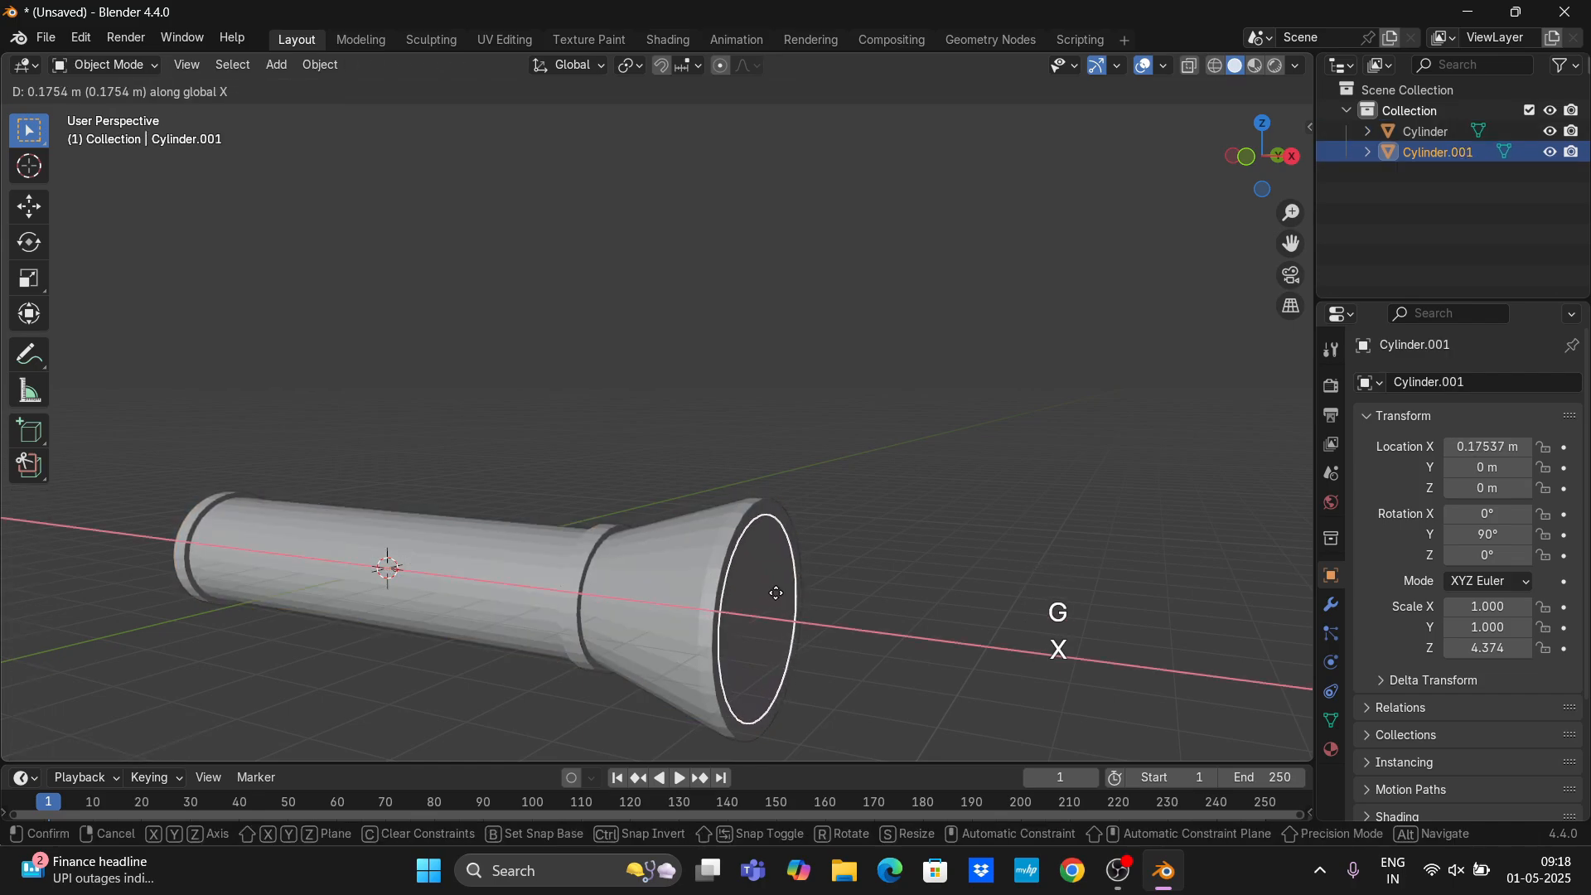
left_click(776, 591)
left_click(874, 615)
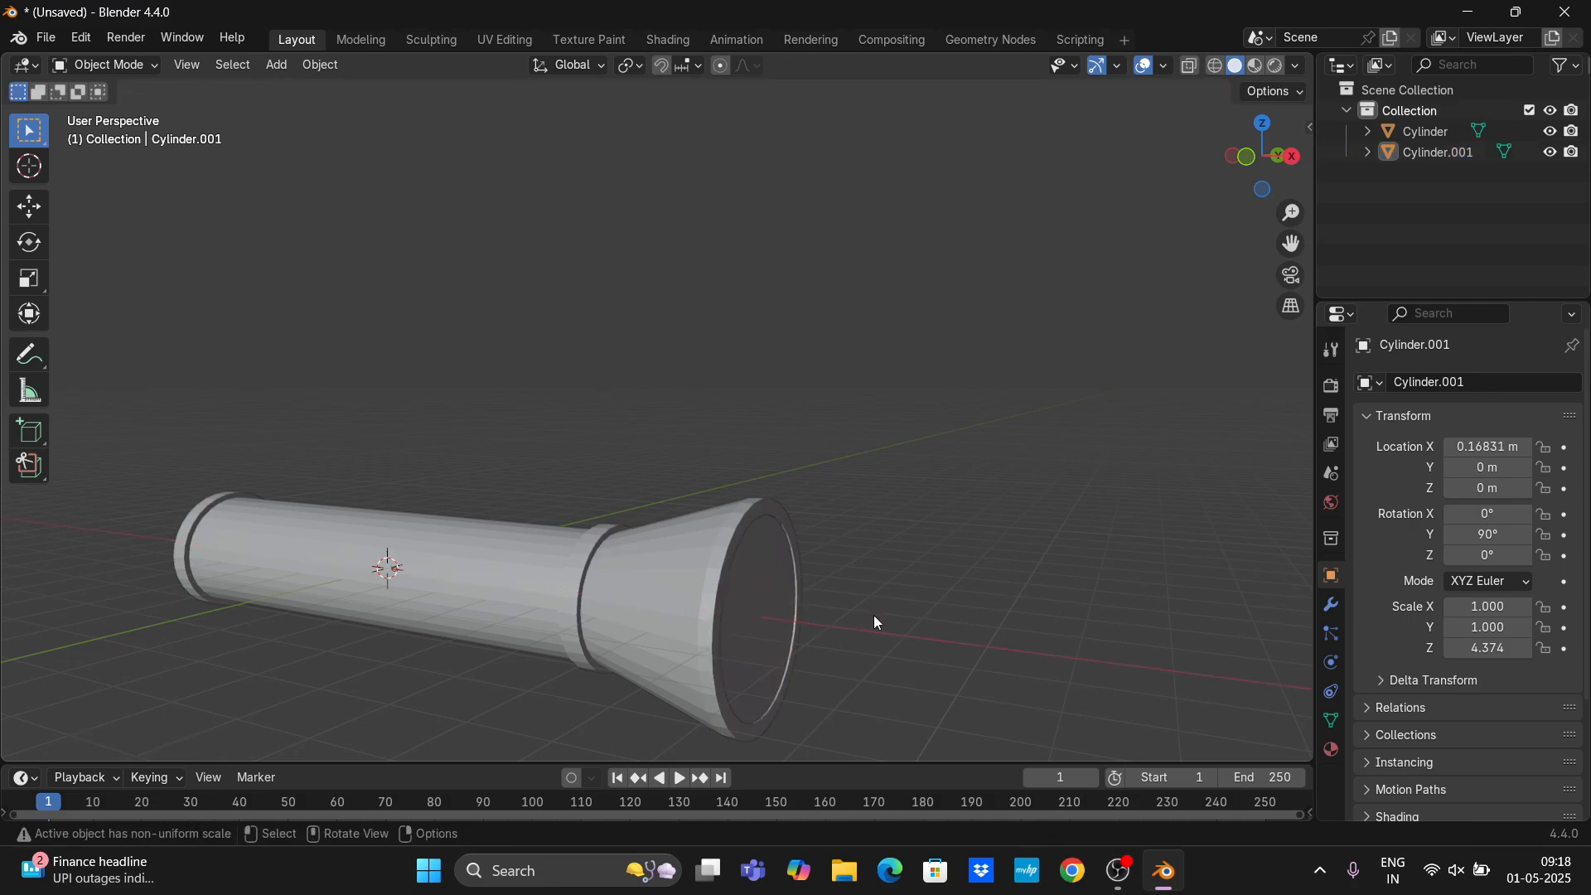
middle_click_drag(874, 615, 908, 621)
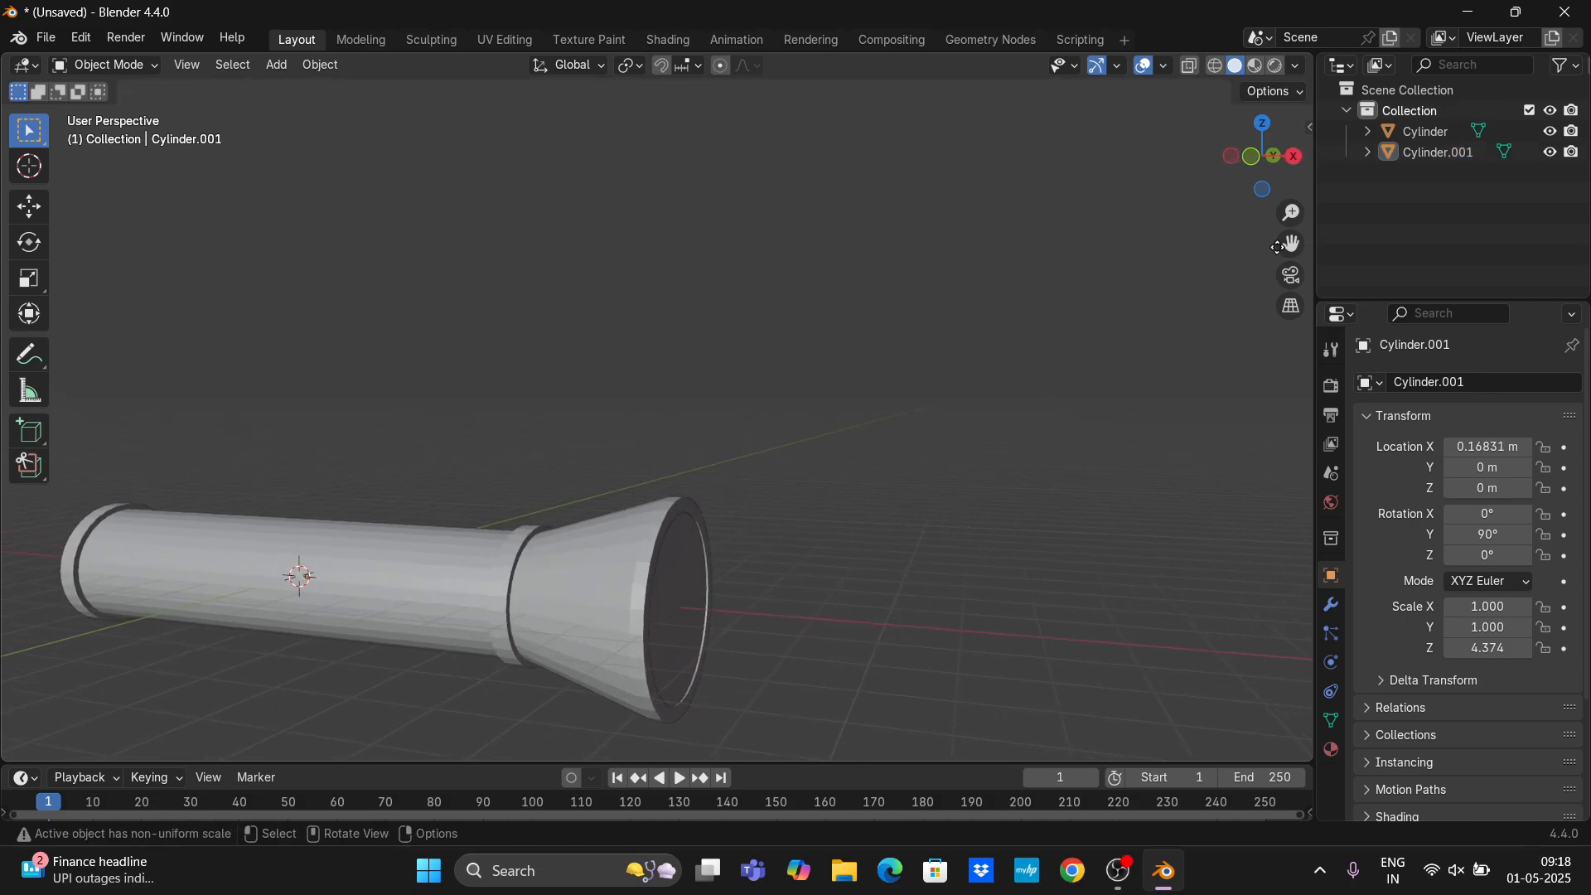
Apply Shade Auto Smooth to the torch body.
left_click_drag(1277, 247, 643, 540)
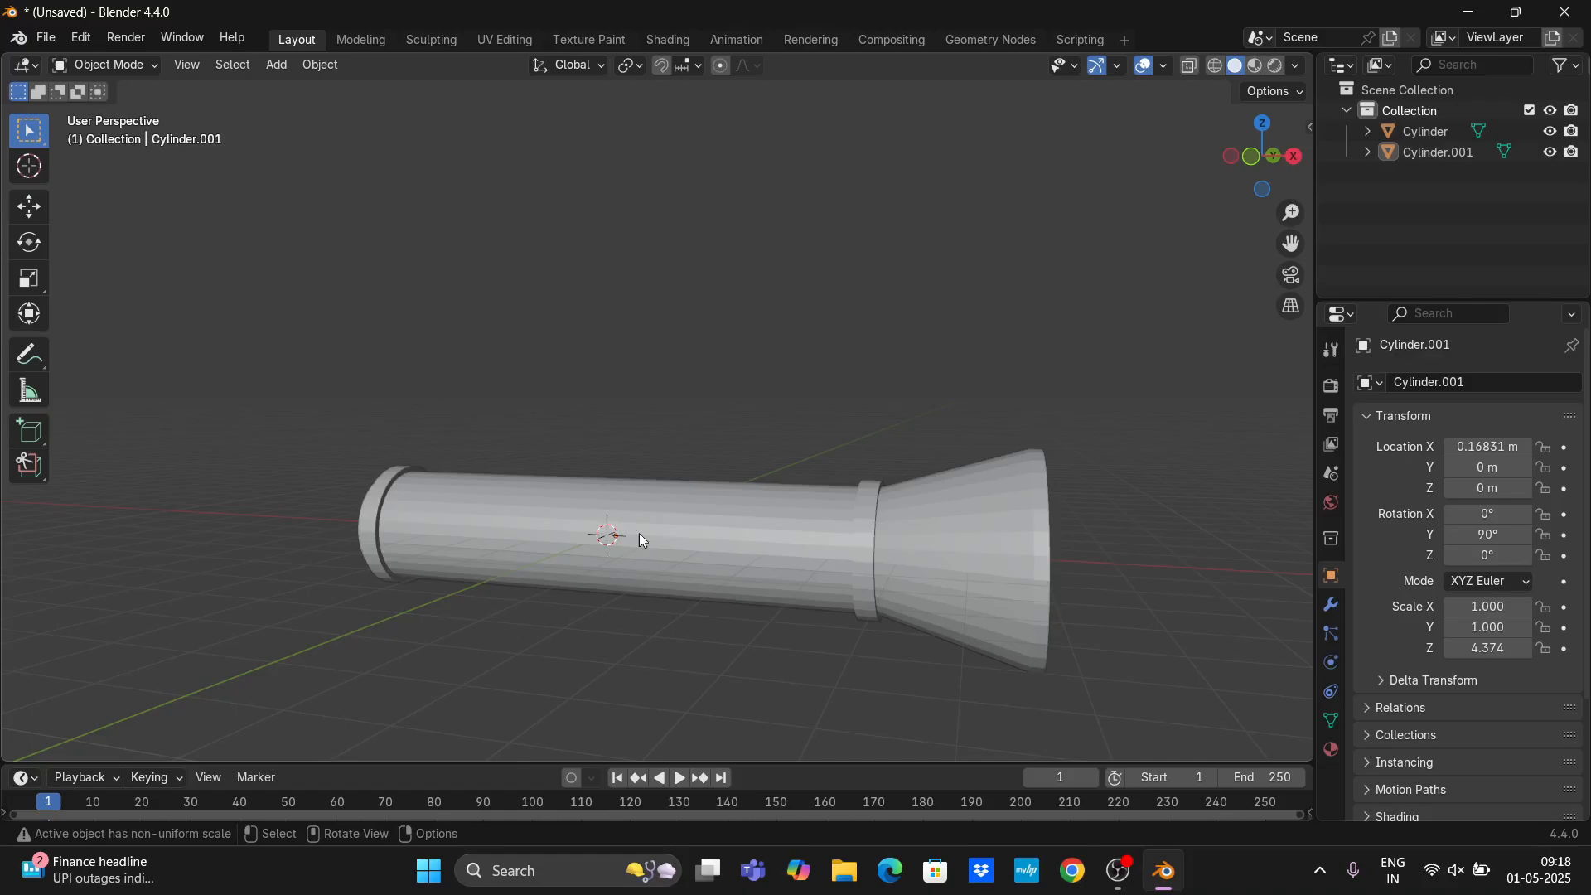
left_click(719, 520)
right_click(673, 479)
left_click(663, 466)
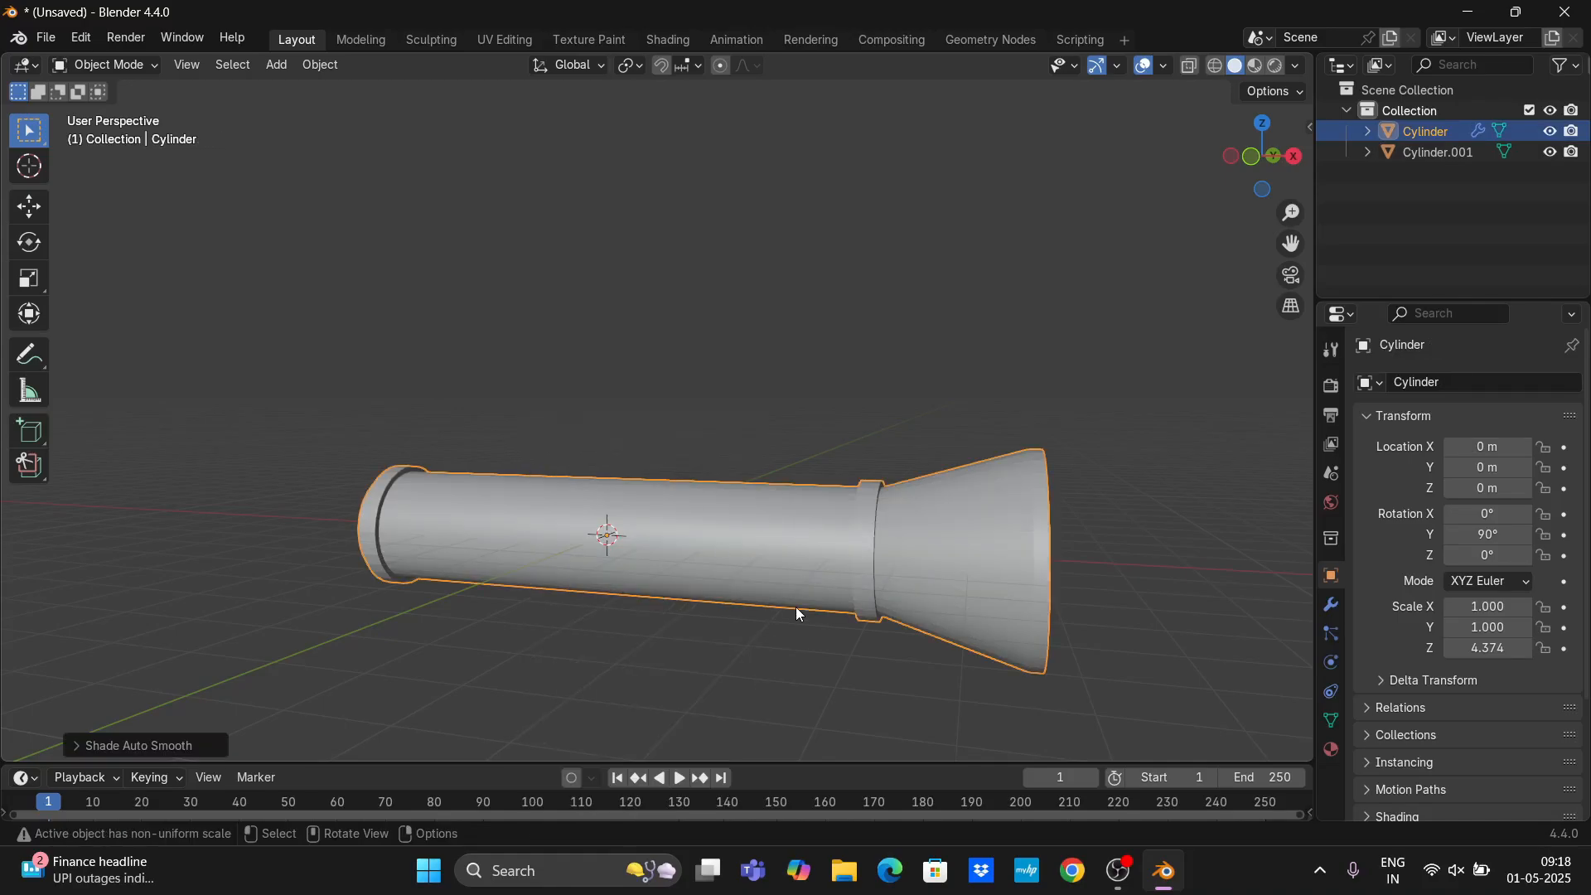
Add a new cylinder for the switch button, scale it to about 0.33, and stretch it along Z to about 0.39.
key("shift+a")
mouse_move(789, 444)
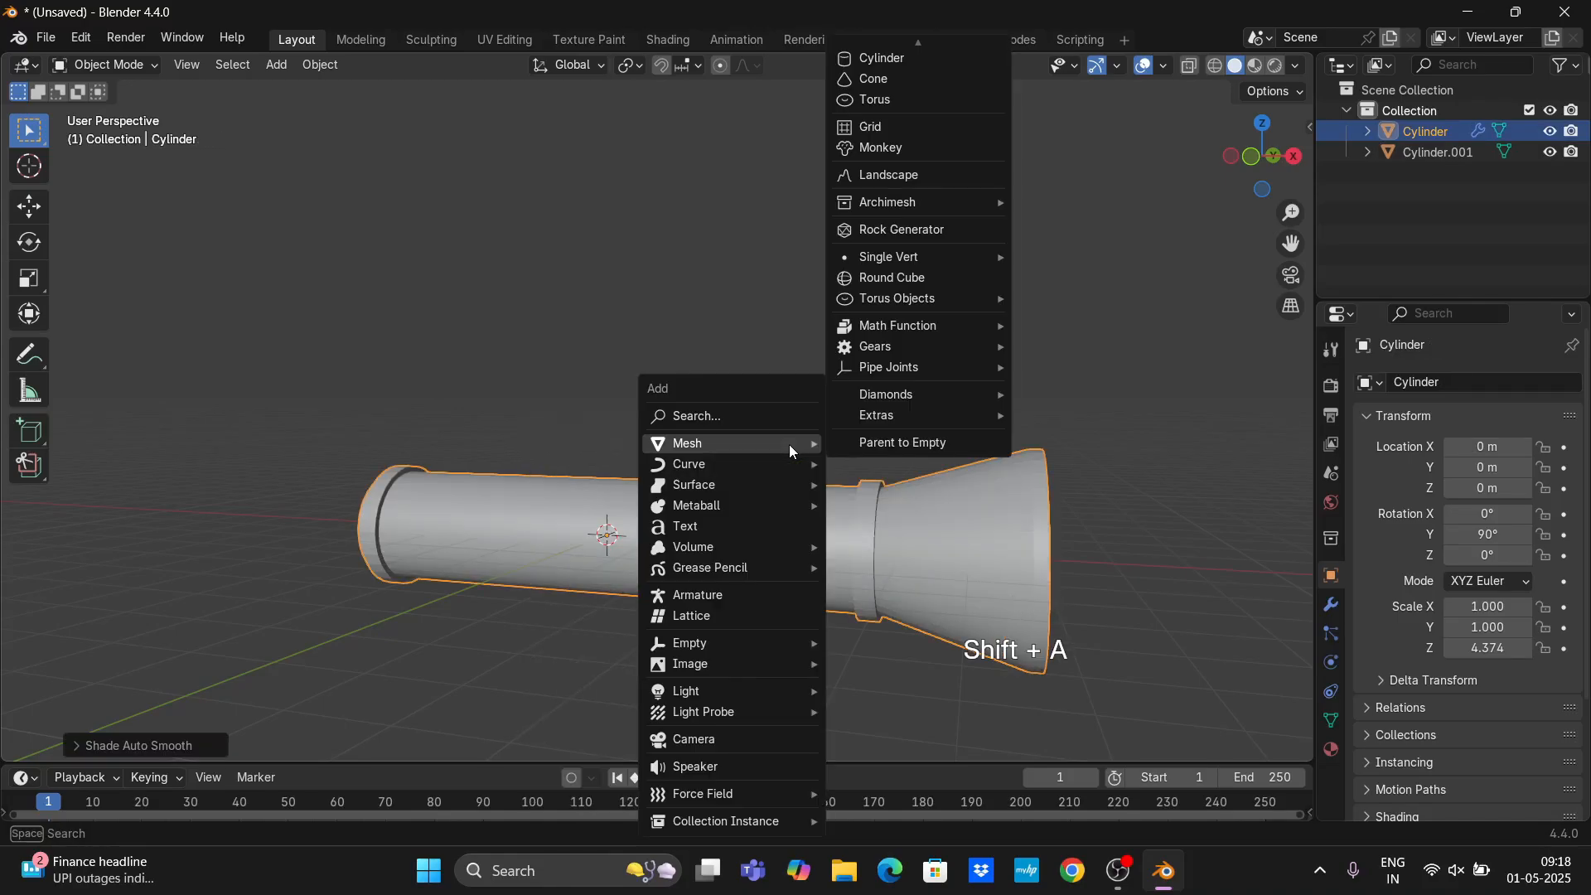
left_click(884, 58)
scroll(945, 528, "up", 4)
key("s")
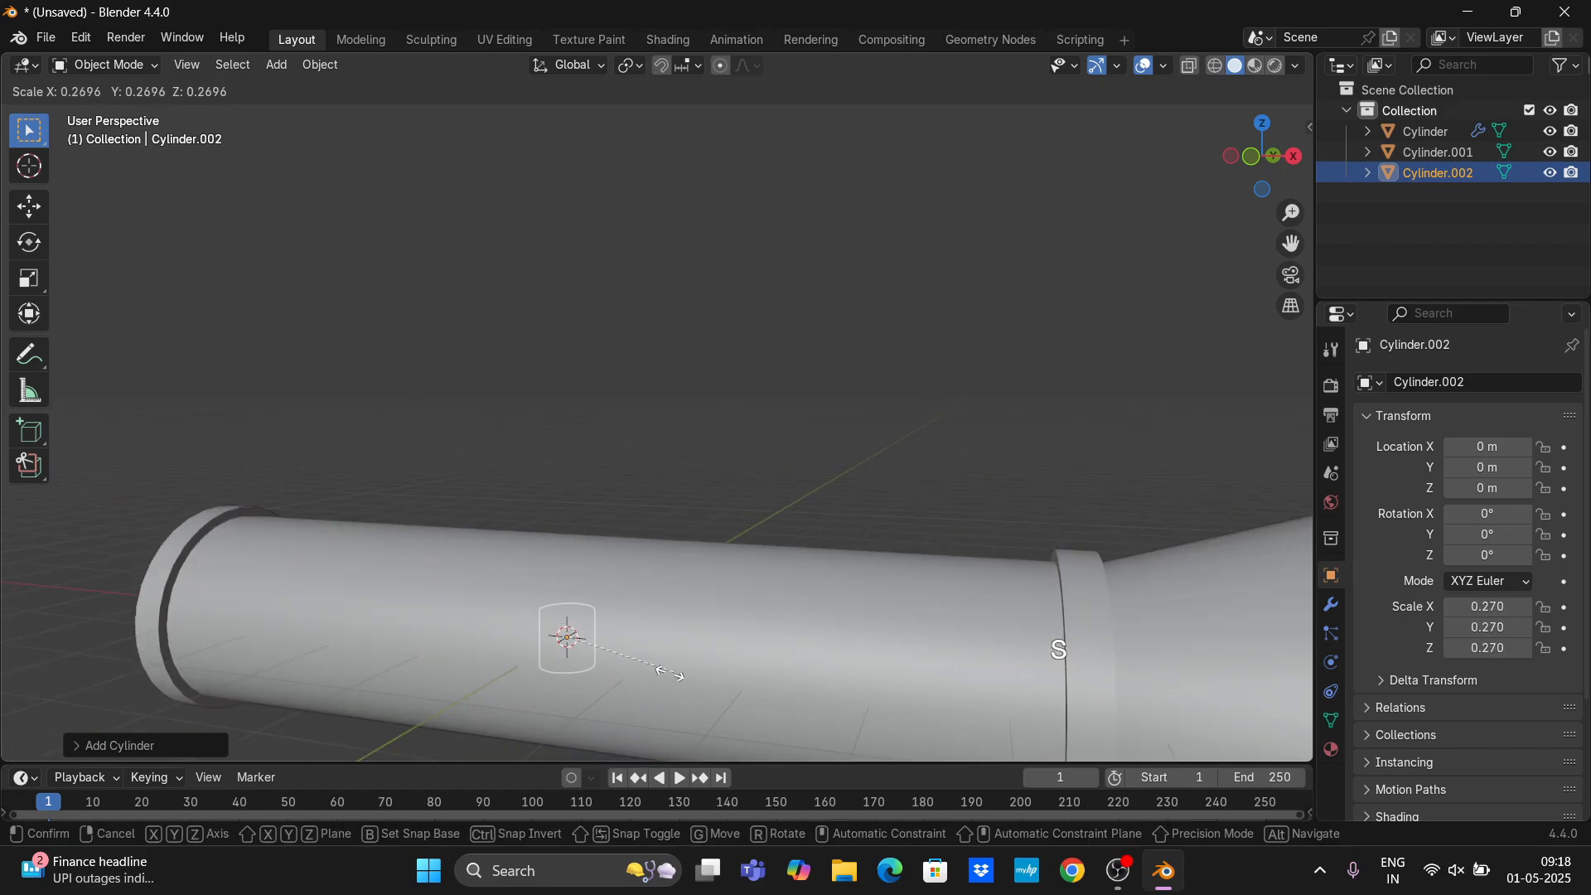
left_click(703, 654)
key("s")
key("z")
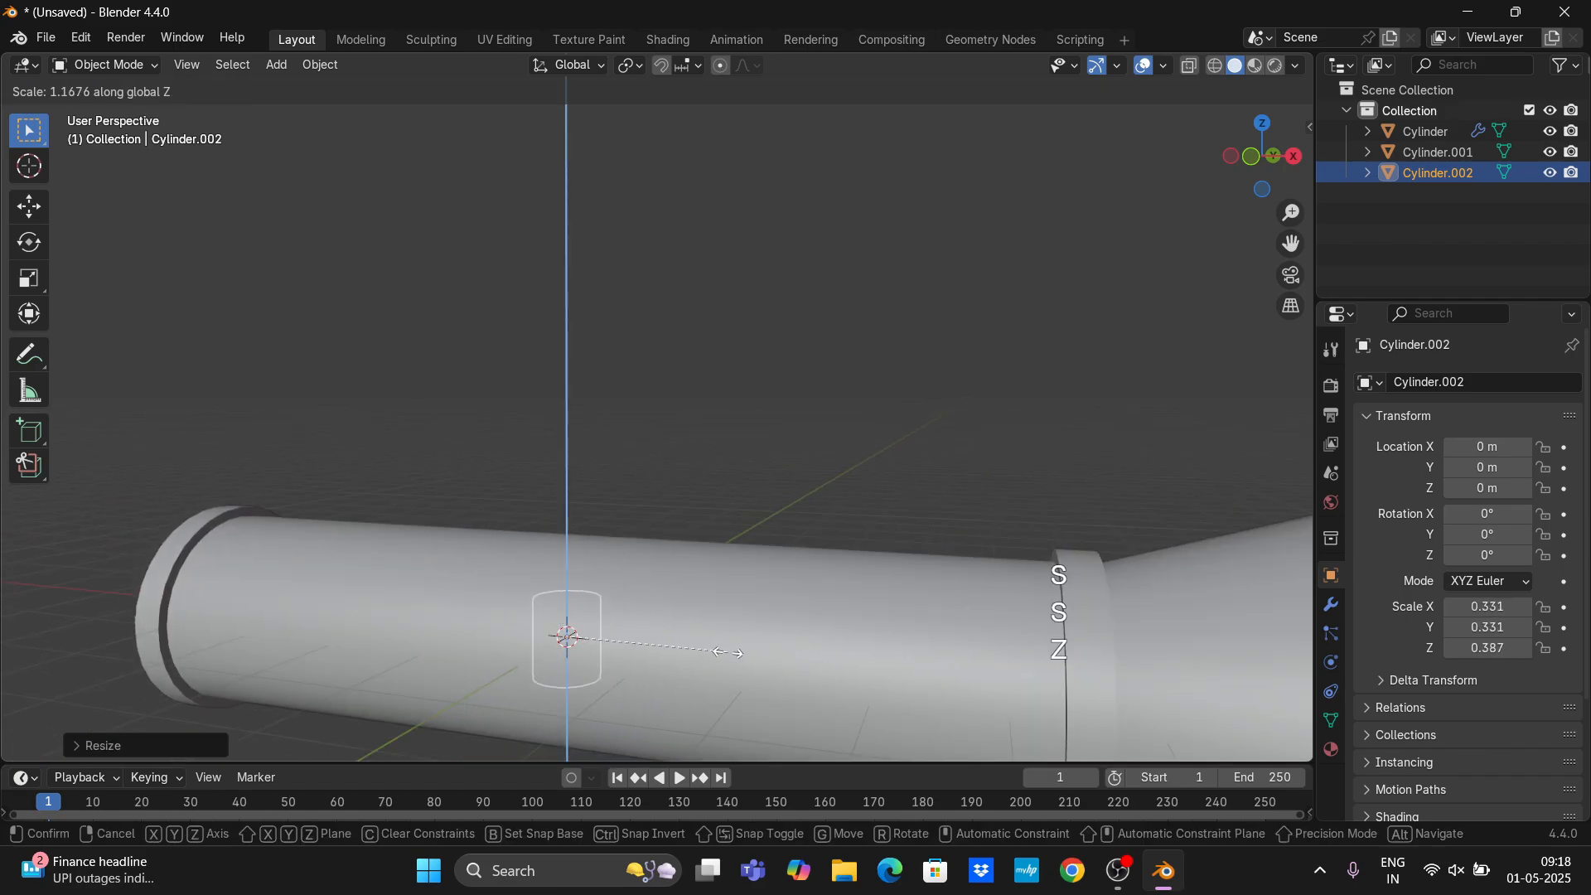
left_click(730, 659)
Move the small cylinder about 3.46 m along X and about 0.7 m up along Z onto the body near the head.
key("g")
key("x")
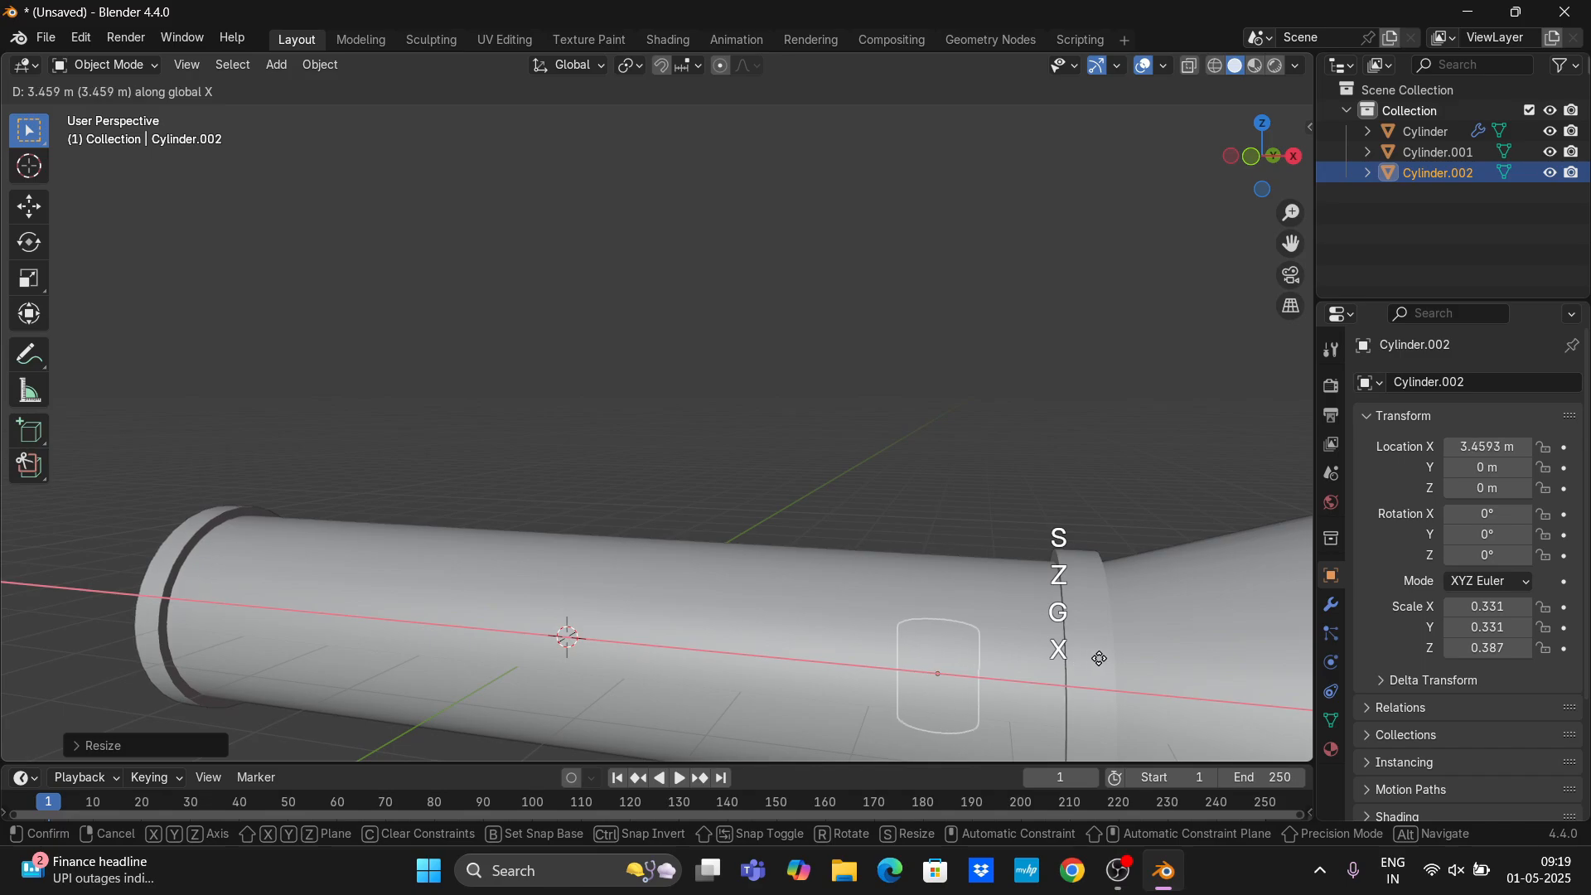
left_click(1099, 659)
key("g")
key("z")
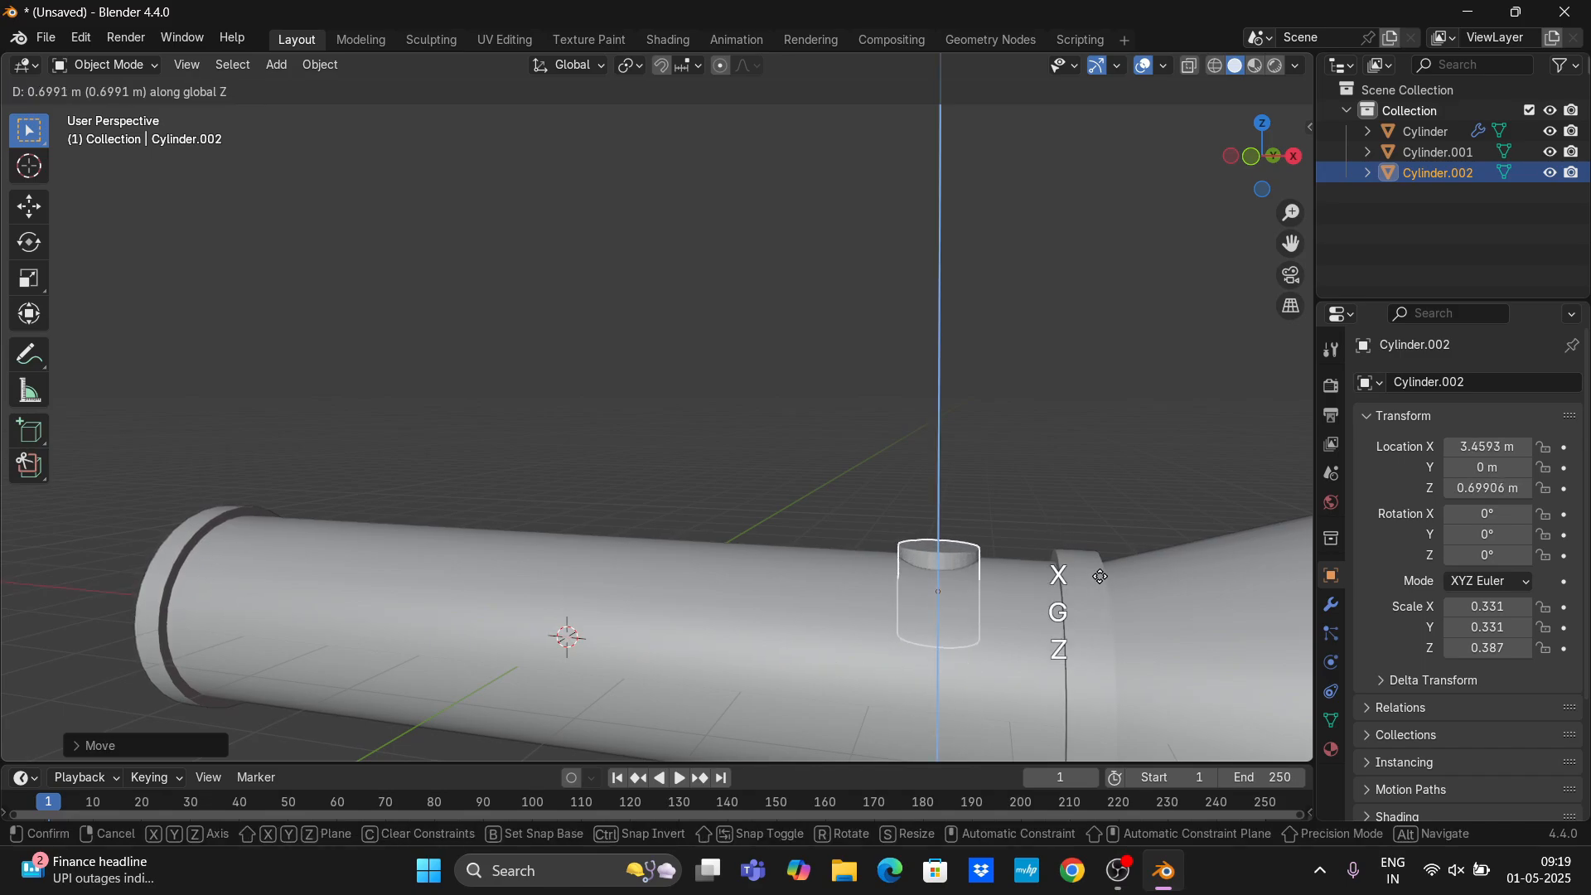
left_click(1100, 576)
Raise the button cylinder slightly along Z to a height of about 0.75 m.
left_click_drag(1290, 243, 1291, 244)
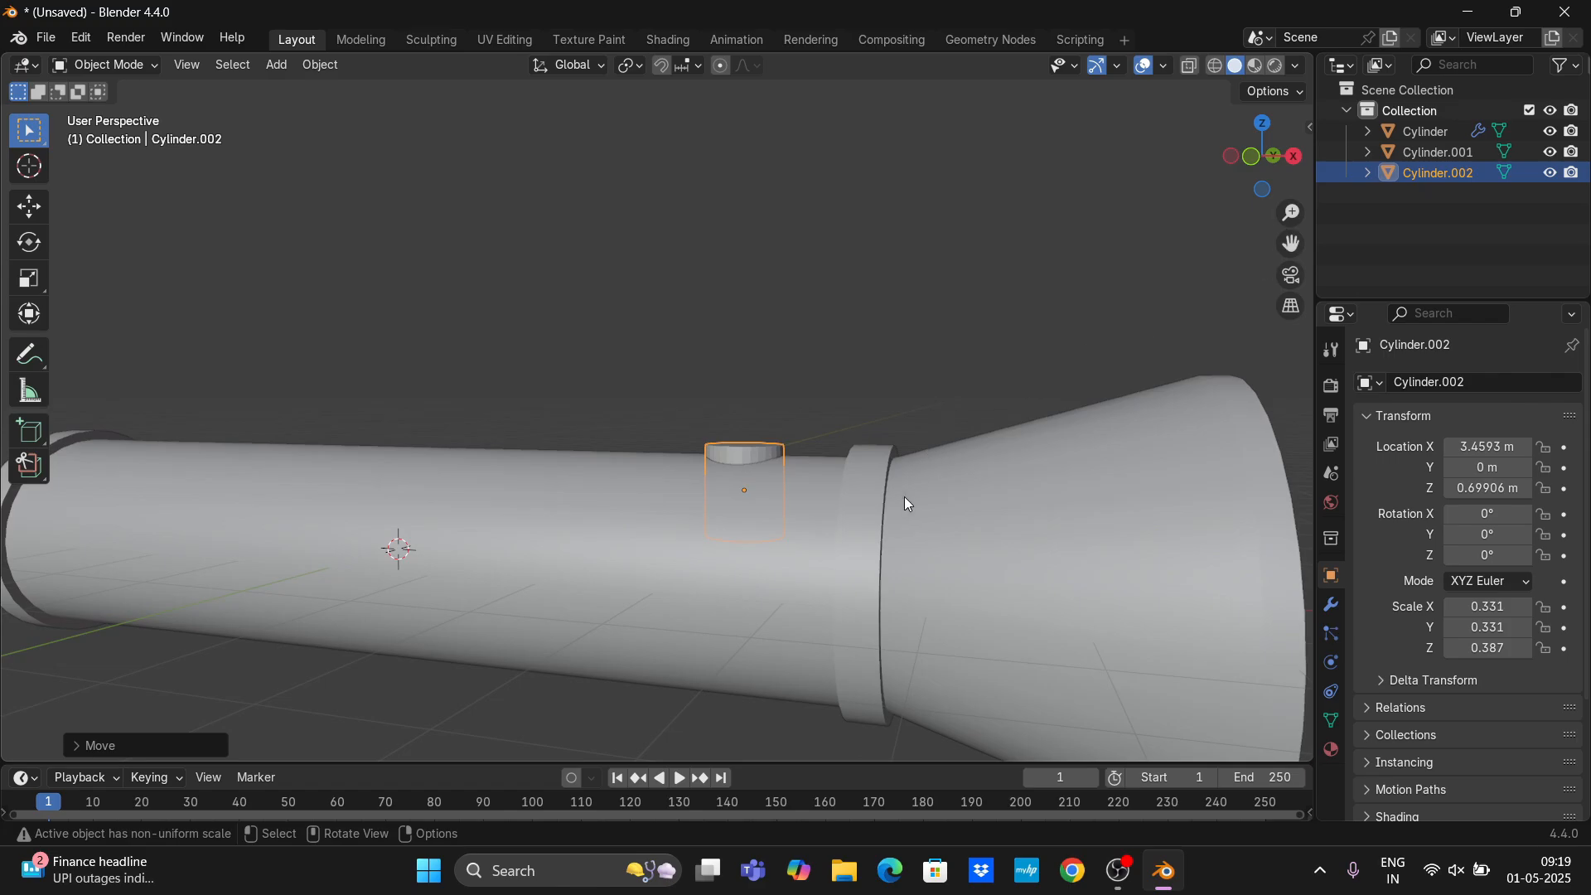
scroll(906, 502, "up", 5)
middle_click_drag(906, 501, 908, 534)
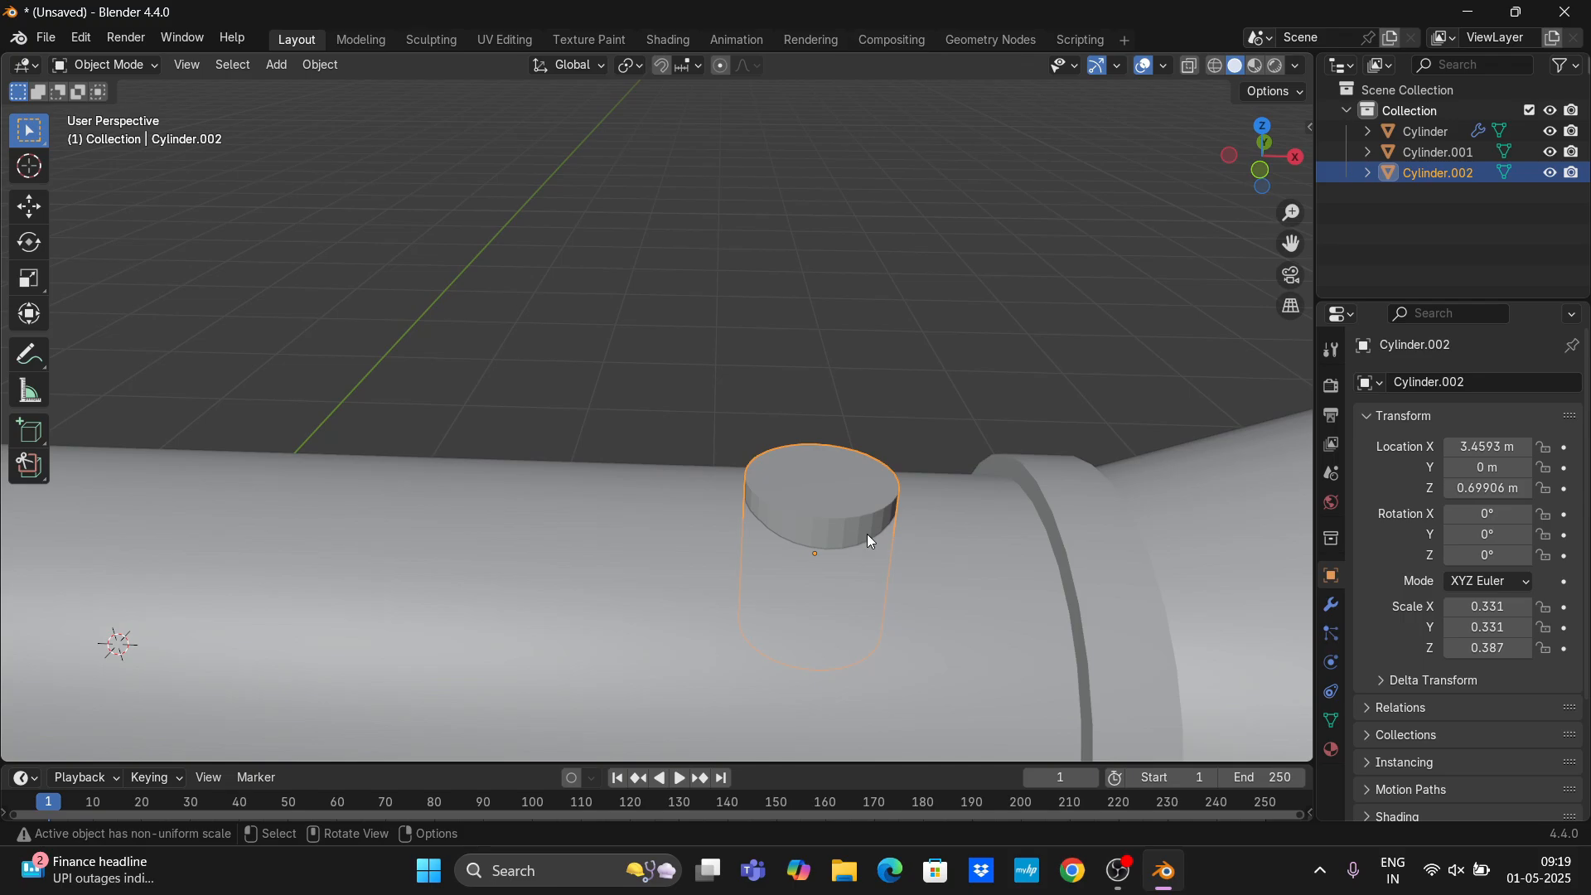
key("g")
key("z")
left_click(865, 502)
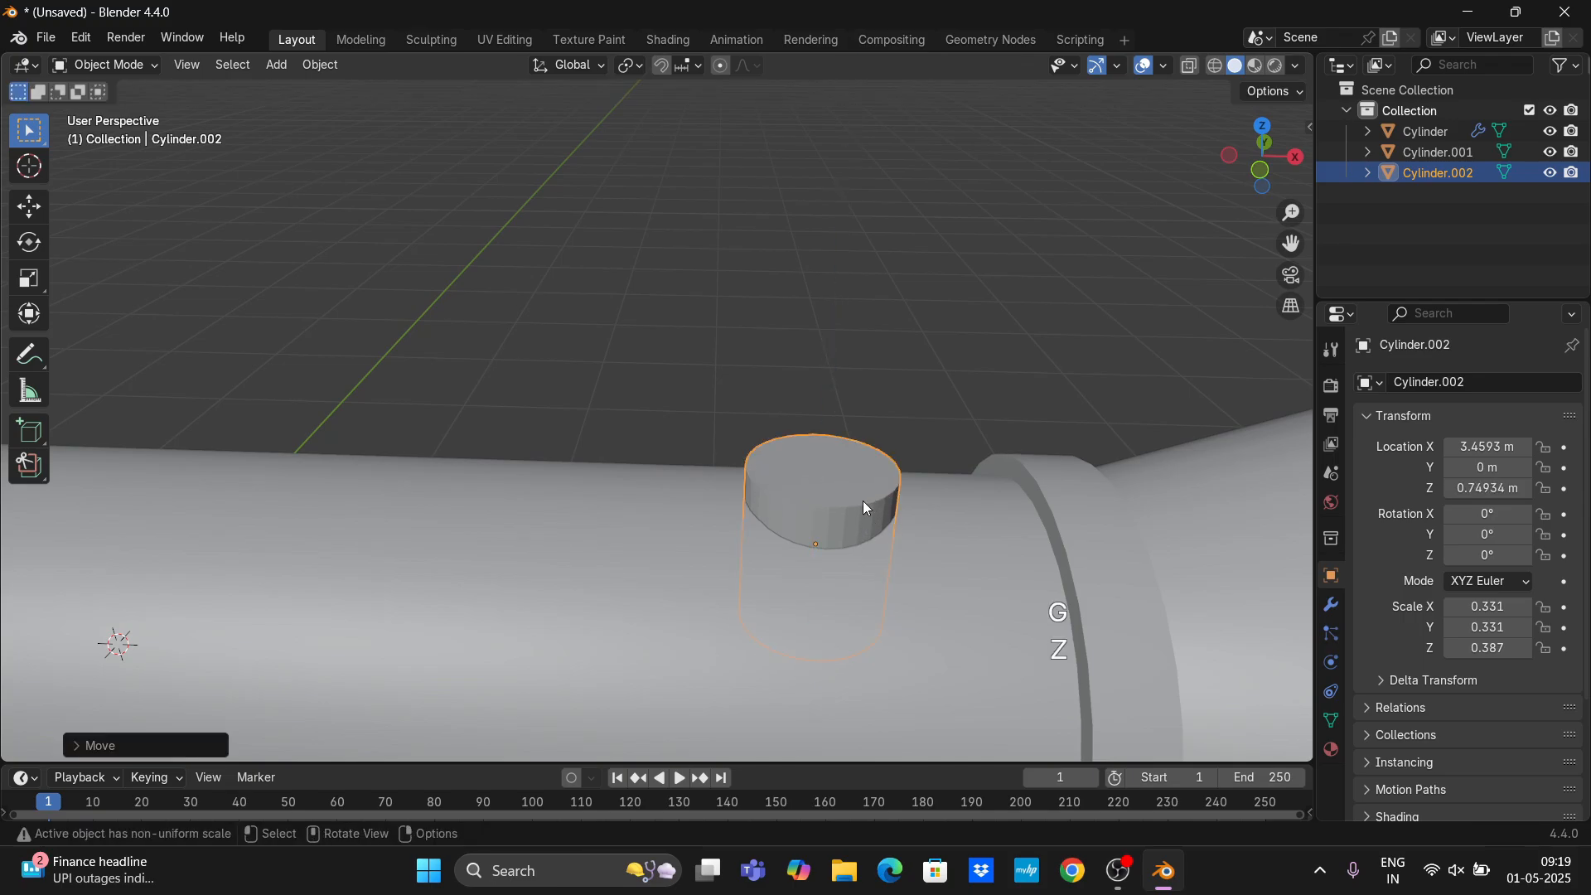
Apply the button's scale and bevel its top edge loop by about 0.14 m with 6 segments.
key("ctrl+a")
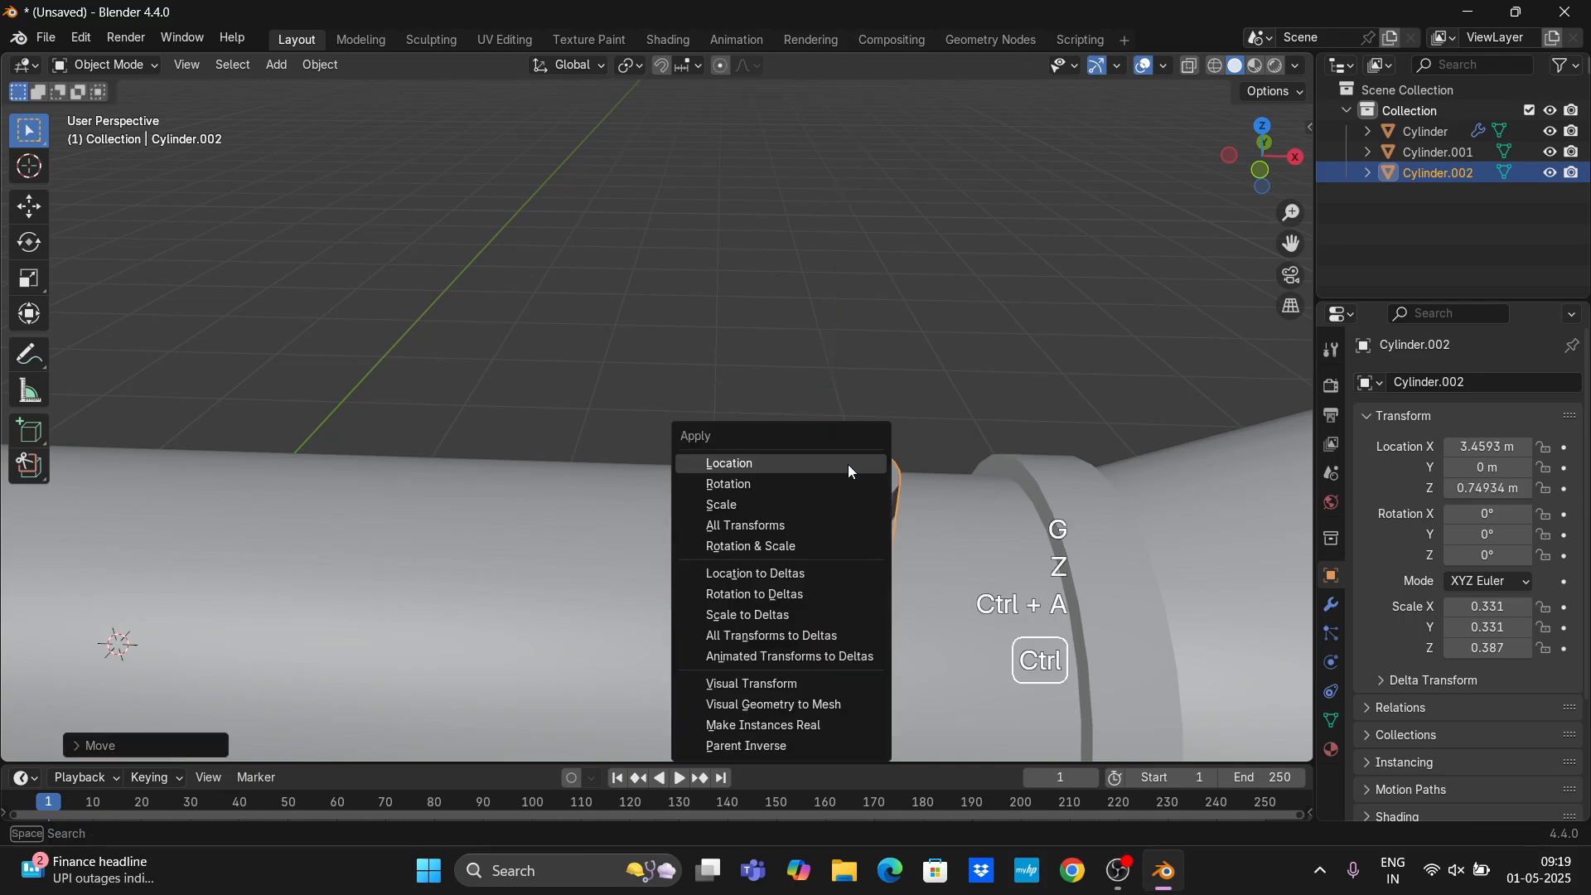
left_click(836, 505)
key("Tab")
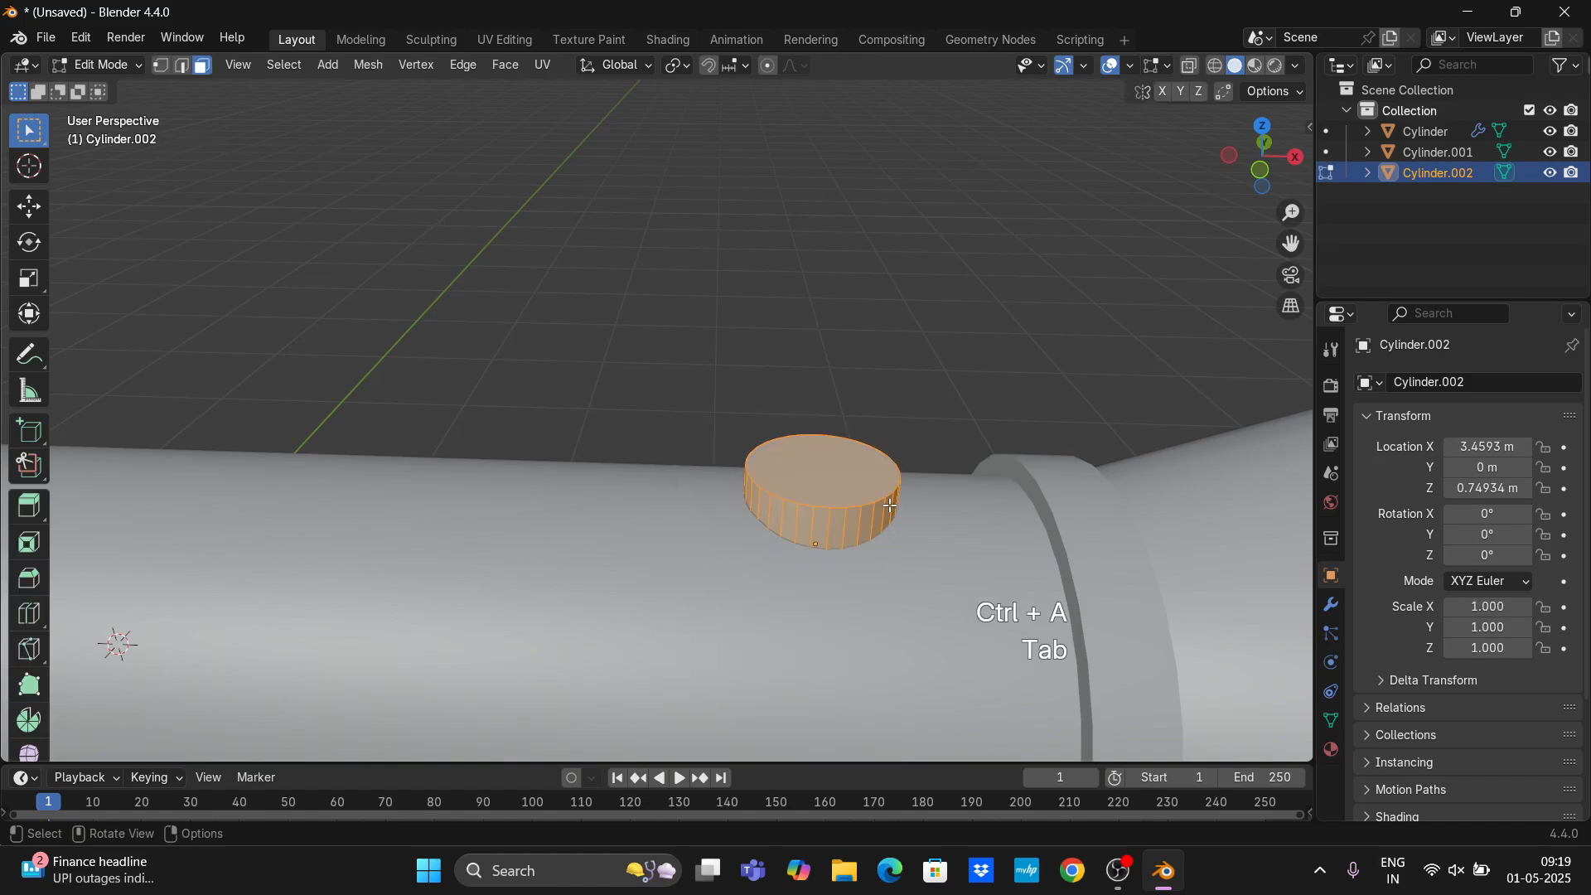
left_click(877, 496, "alt")
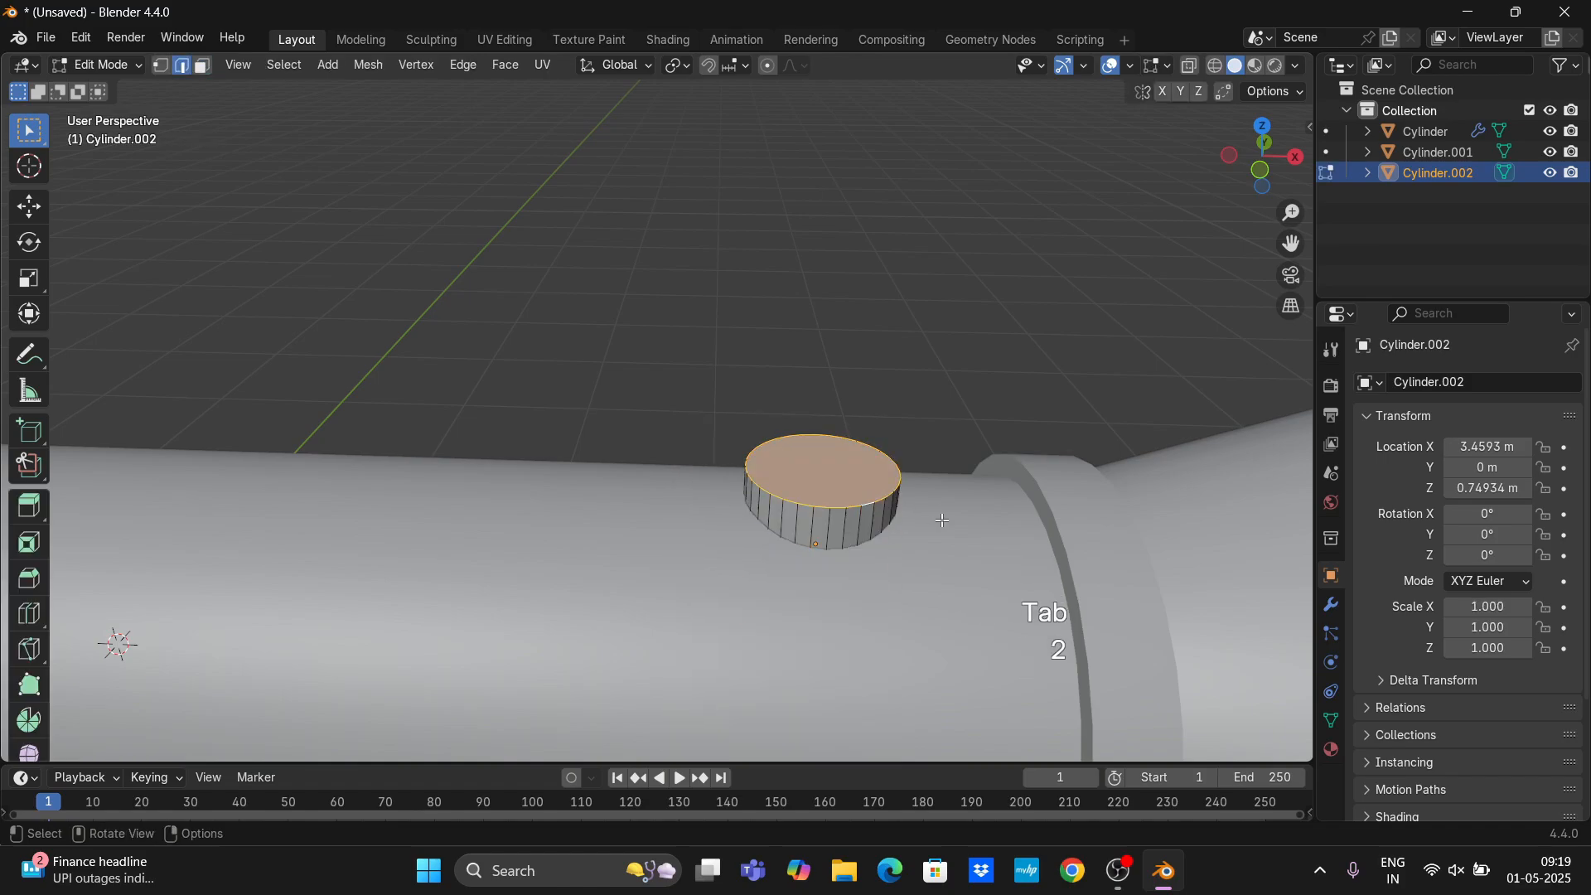
key("2")
key("ctrl+b")
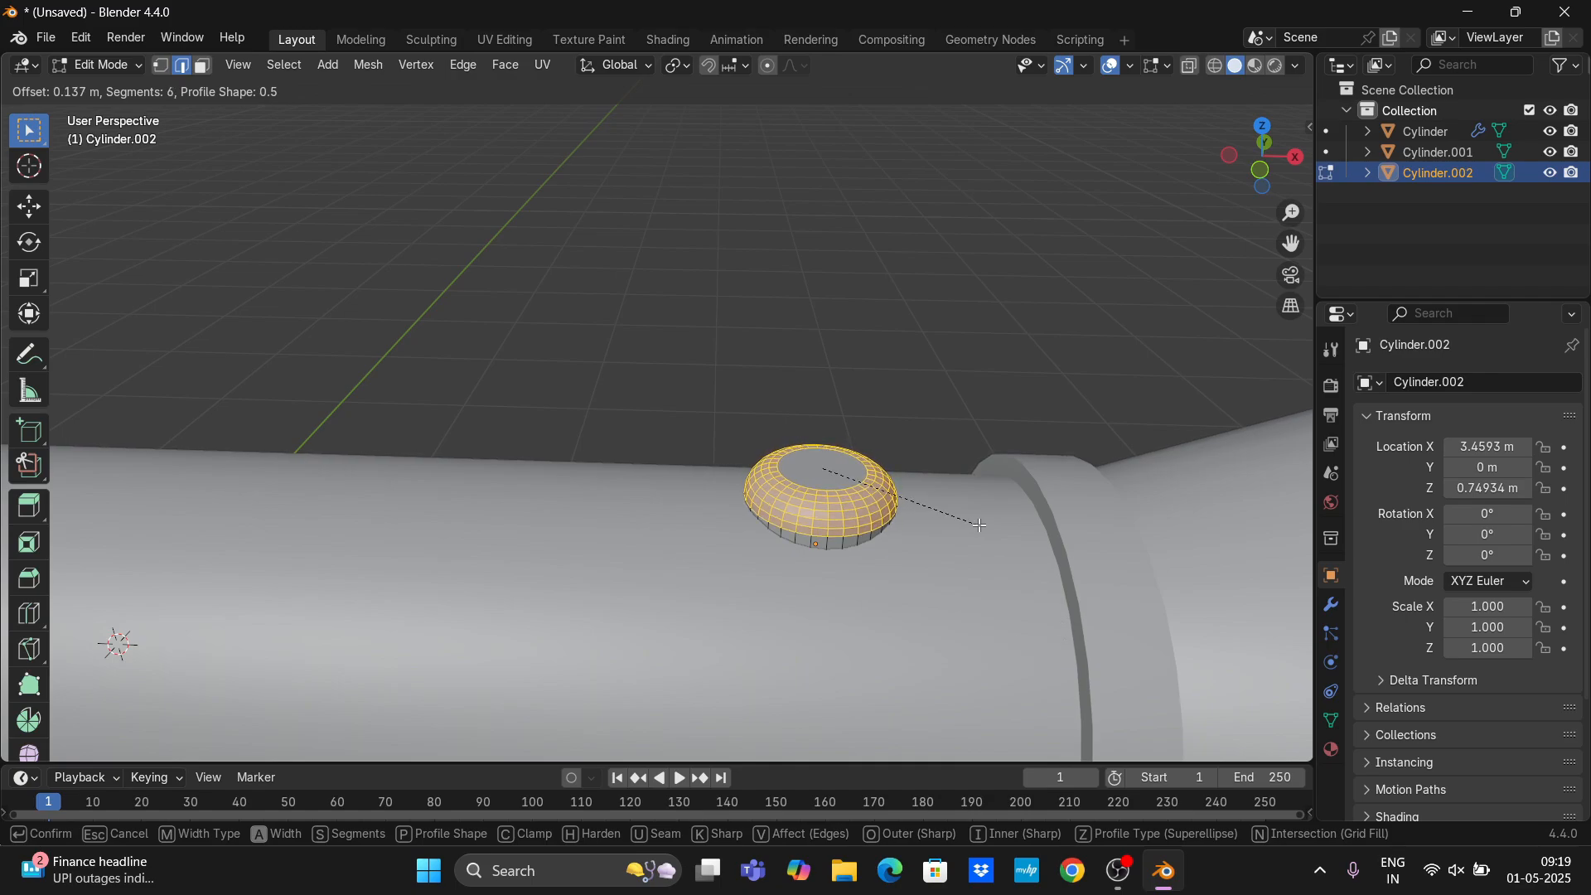
left_click(980, 525)
key("Tab")
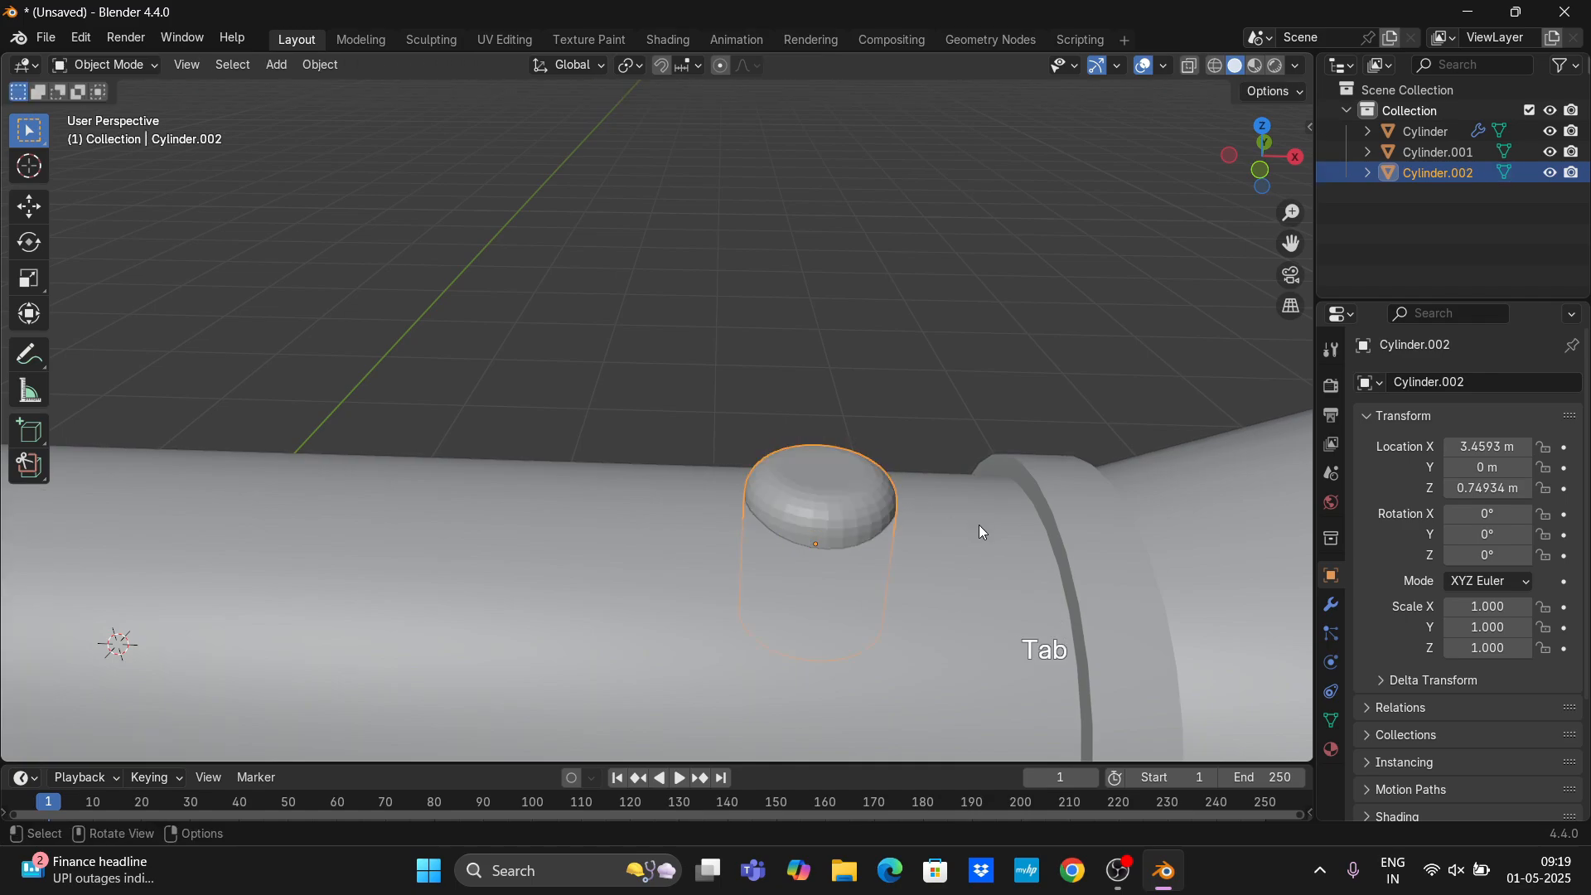
Apply Shade Auto Smooth to the button and deselect it.
right_click(870, 500)
left_click(839, 461)
scroll(890, 520, "down", 2)
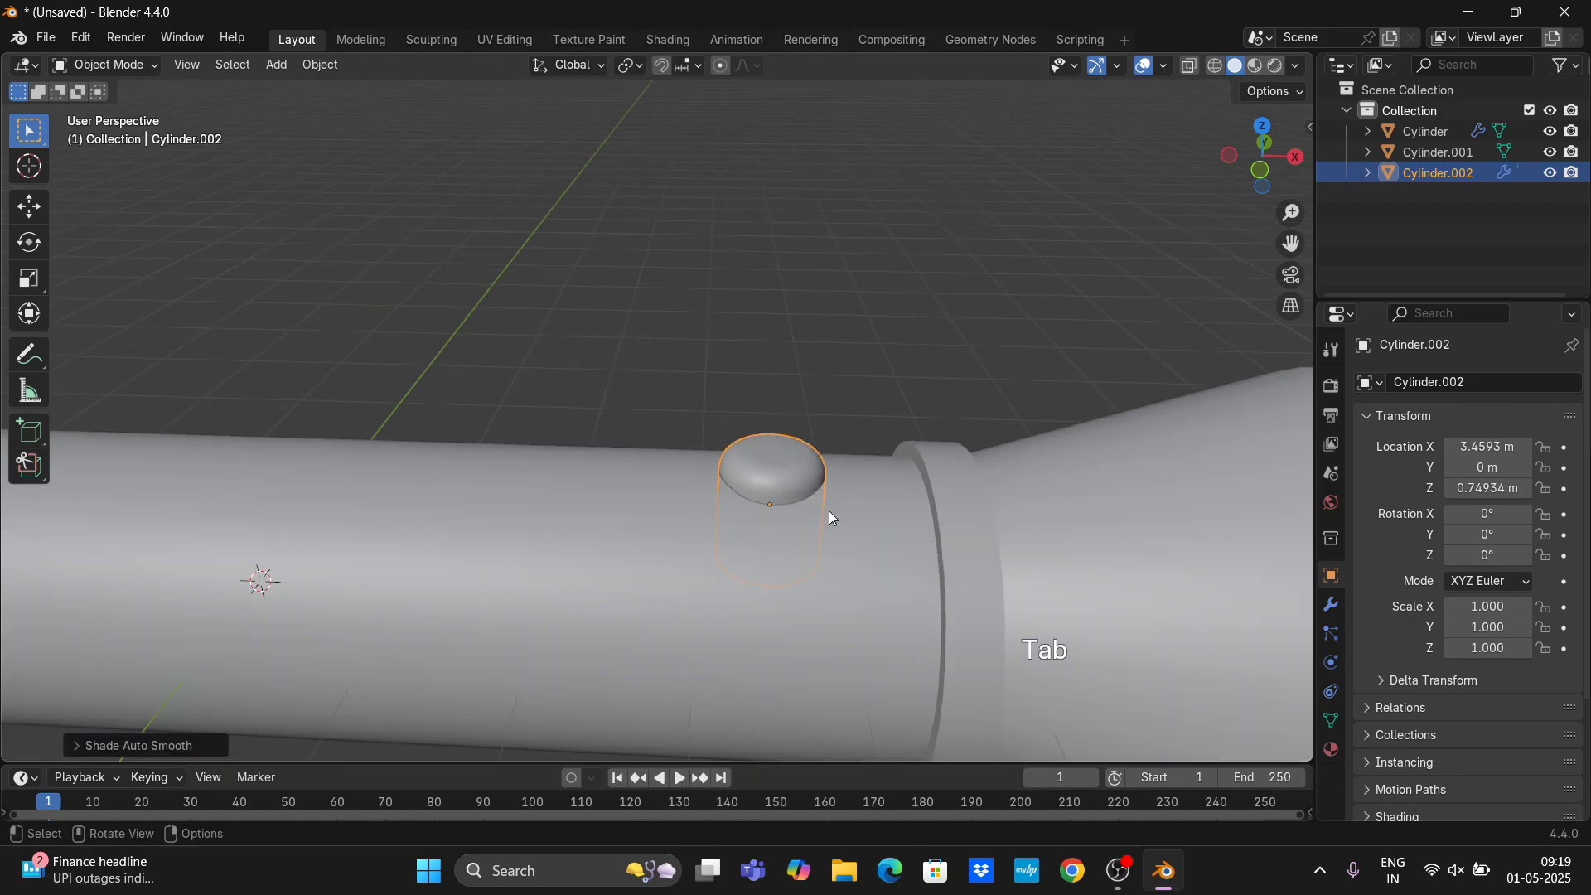
left_click(927, 394)
Extrude the button's lower side face loop along its normals by about 0.05 m to form a collar.
middle_click_drag(926, 394, 802, 527)
scroll(801, 527, "up", 3)
left_click(800, 523)
key("Tab")
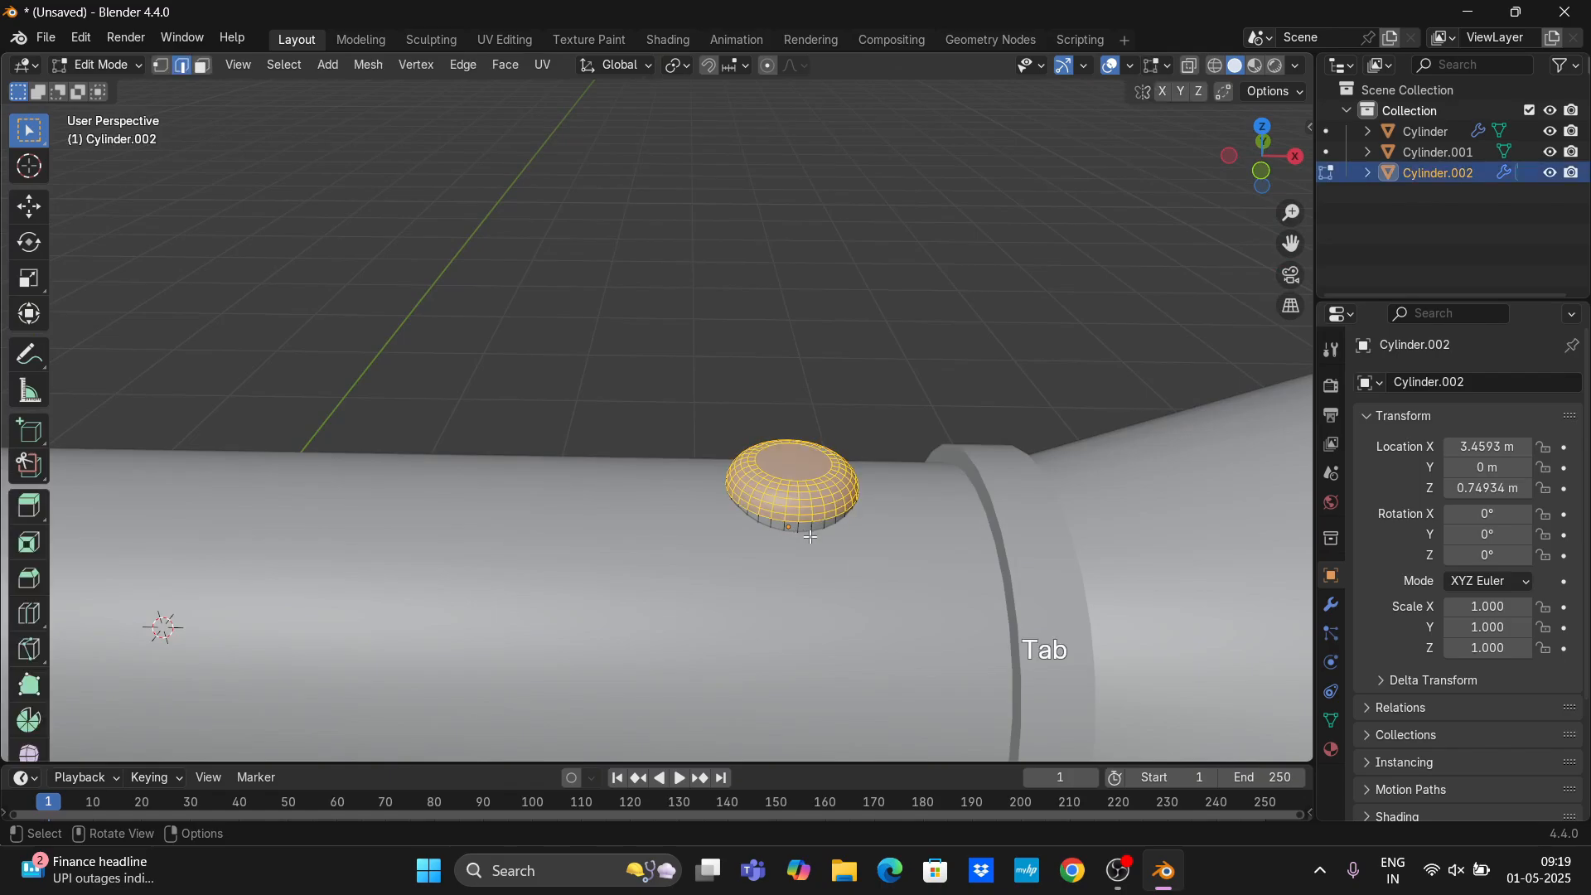
key("3")
left_click(819, 527, "alt")
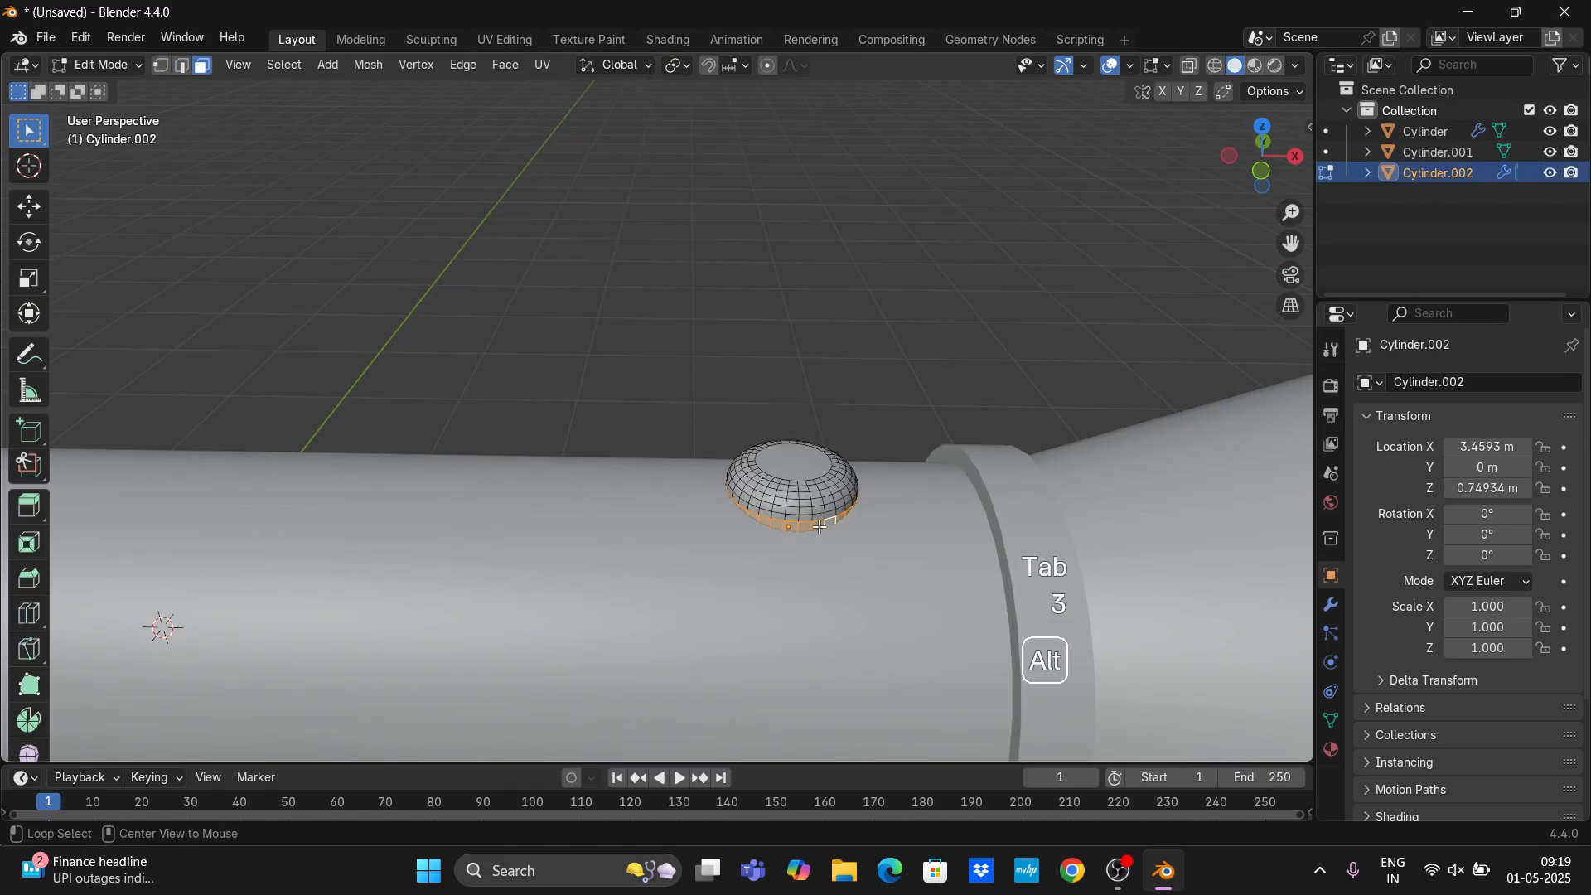
key("alt+e")
left_click(825, 525)
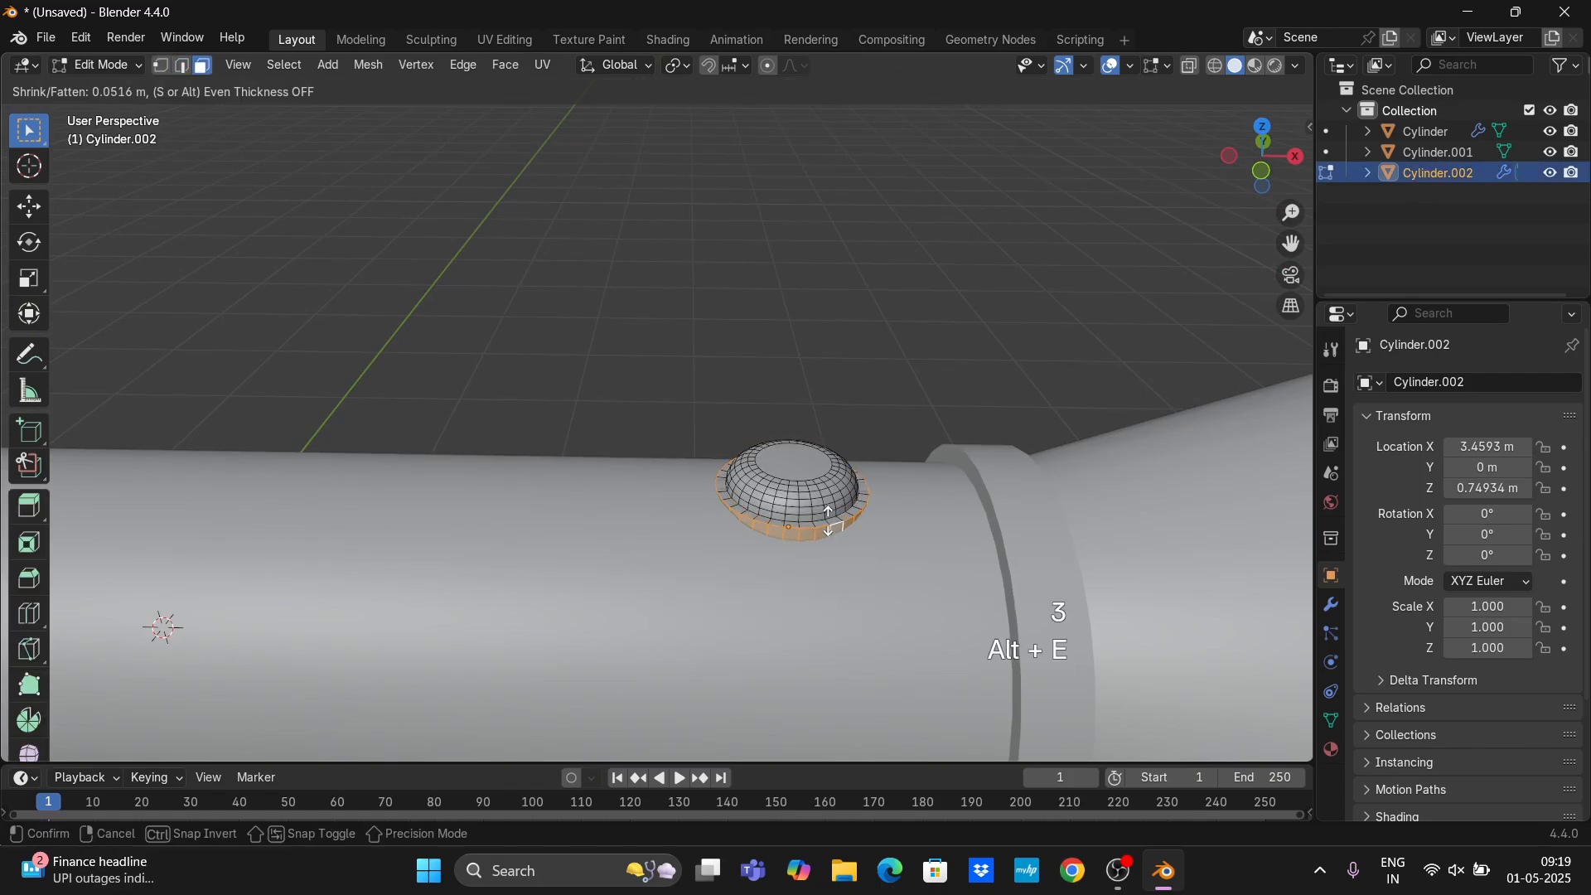
left_click(828, 520)
key("Tab")
left_click(846, 409)
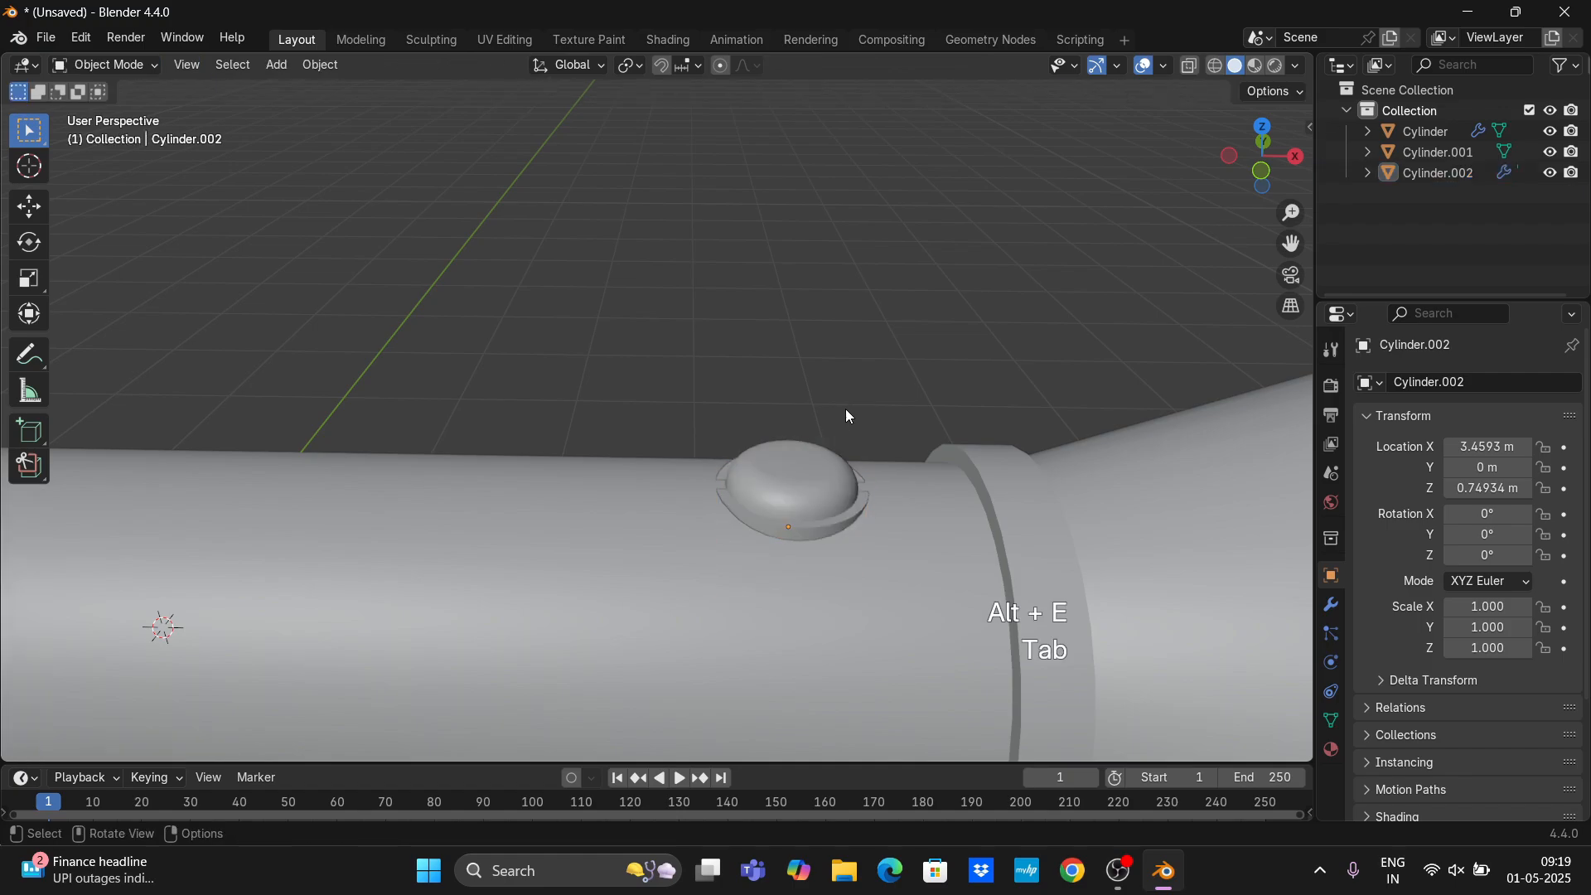
Raise the finished button along Z to a height of about 0.78 m and deselect it.
left_click(837, 474)
key("g")
key("z")
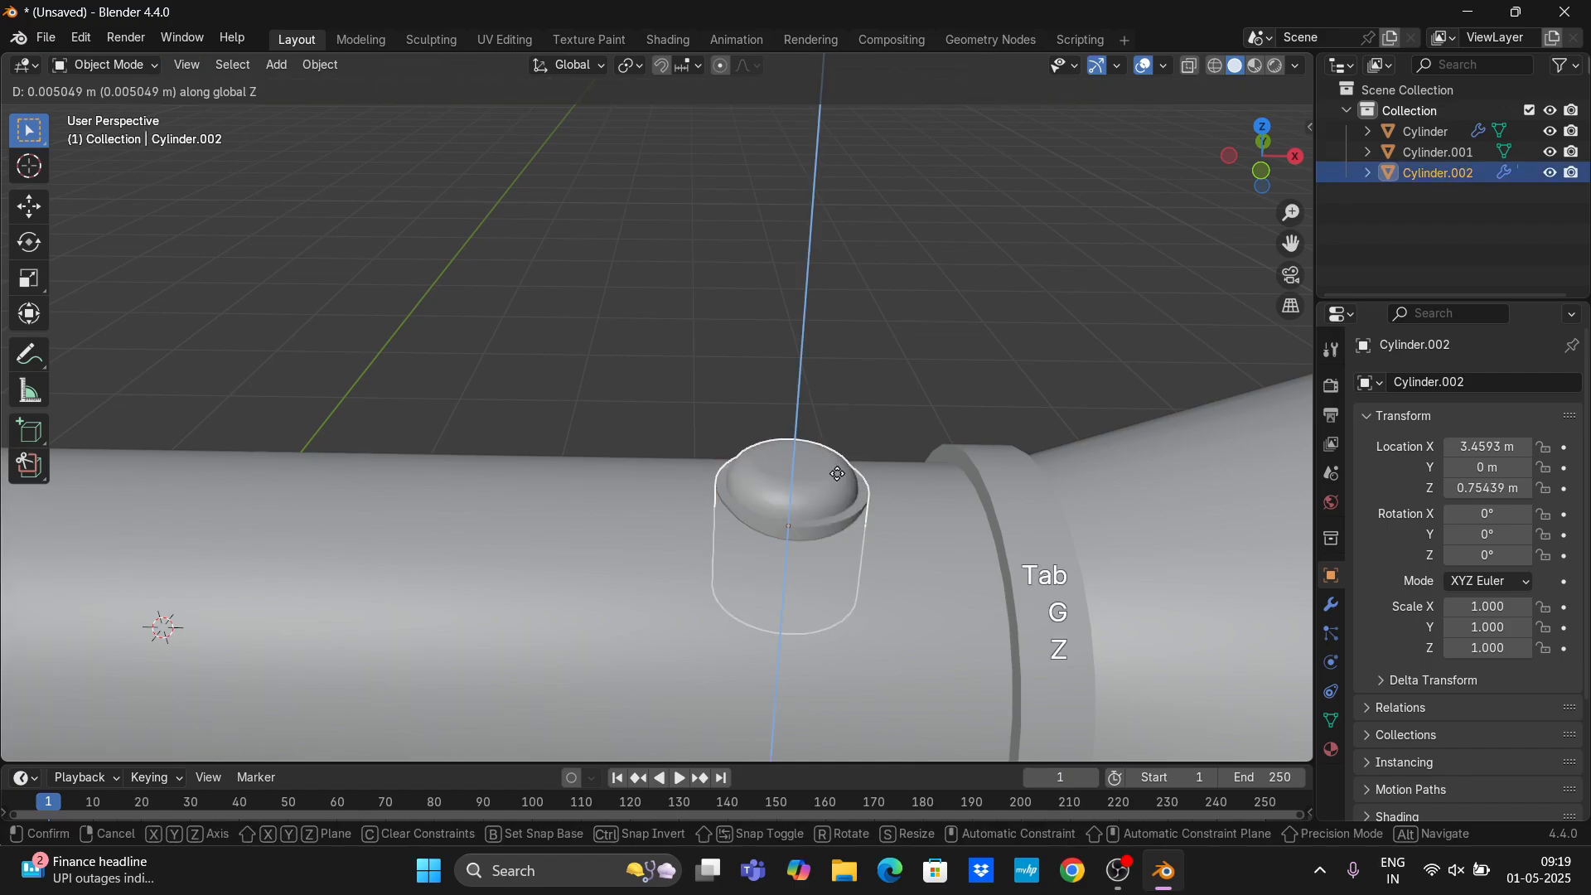
left_click(860, 375)
left_click(861, 376)
Add two loop cuts around the torch body and spread them apart along X by a factor of about 1.4.
scroll(860, 375, "down", 6)
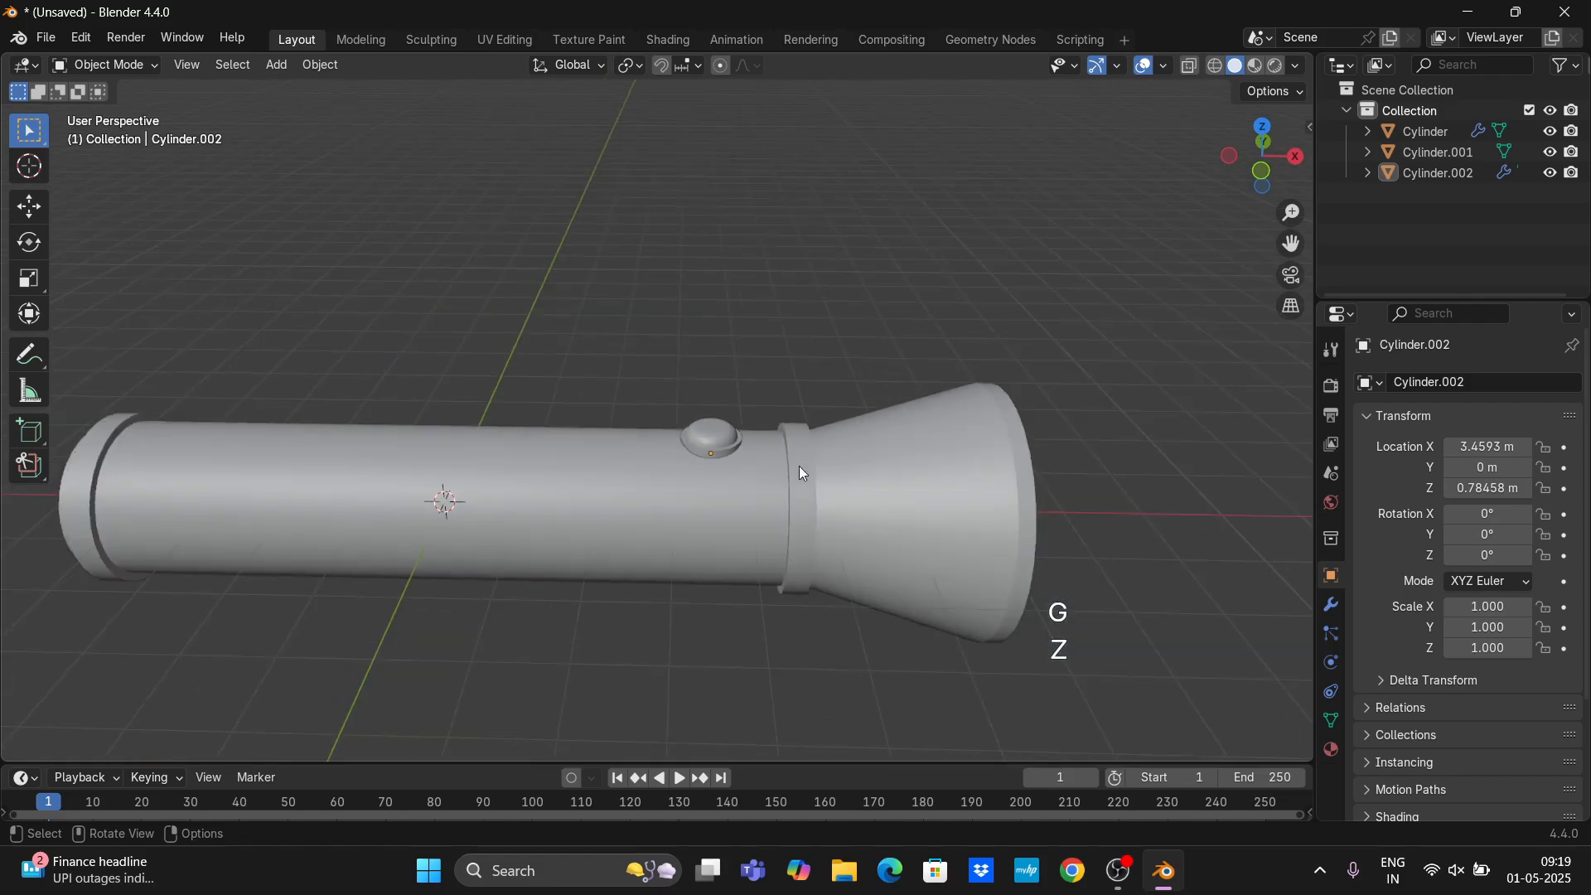
middle_click_drag(801, 474, 830, 511)
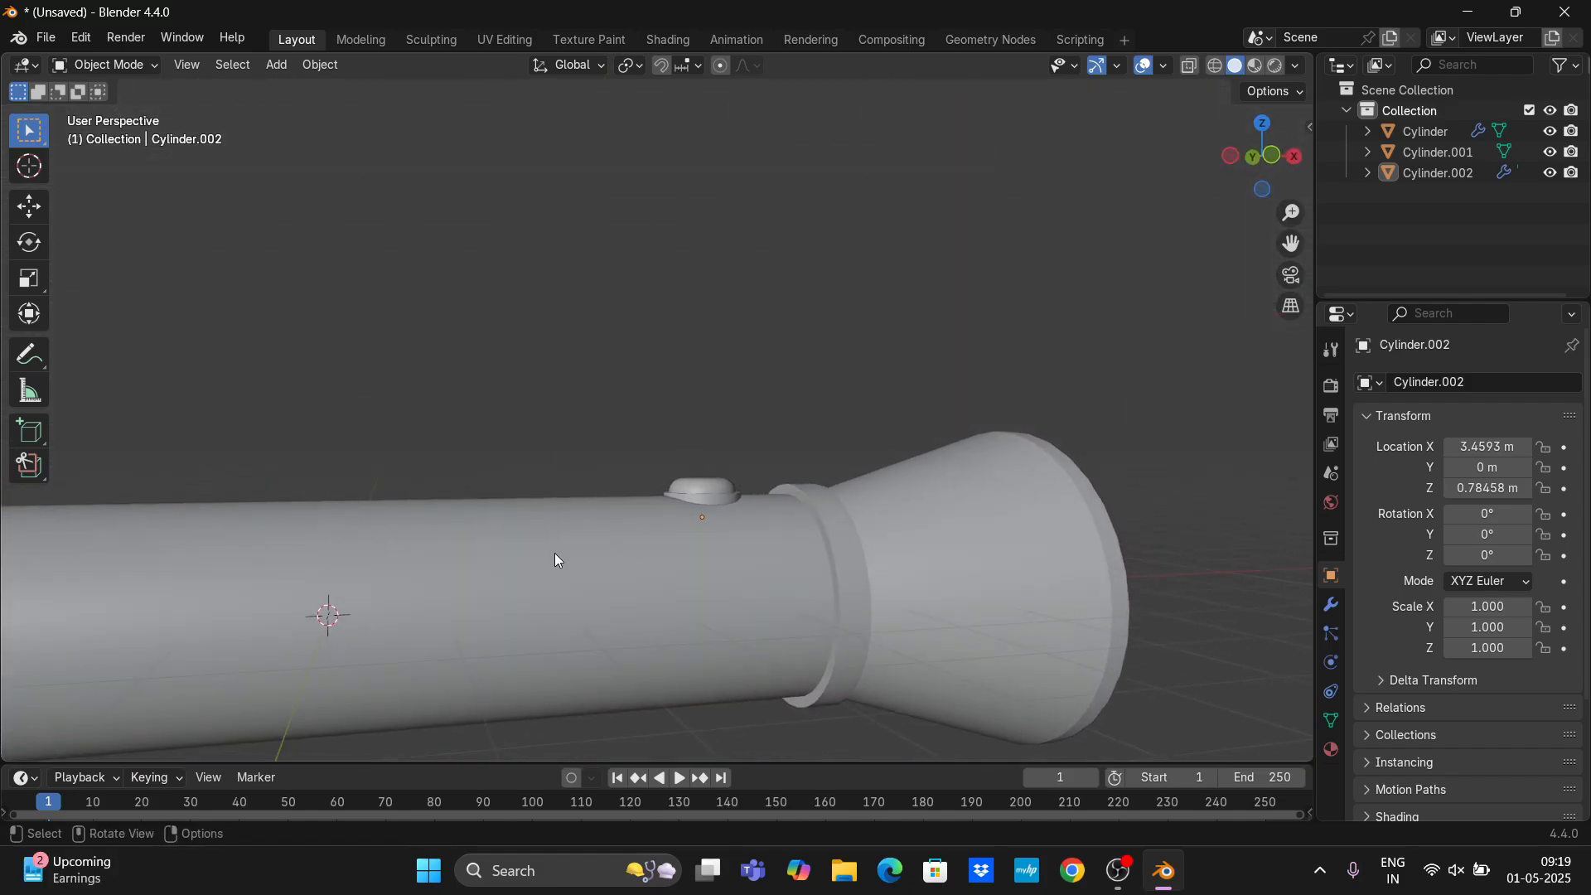
scroll(554, 554, "down", 3)
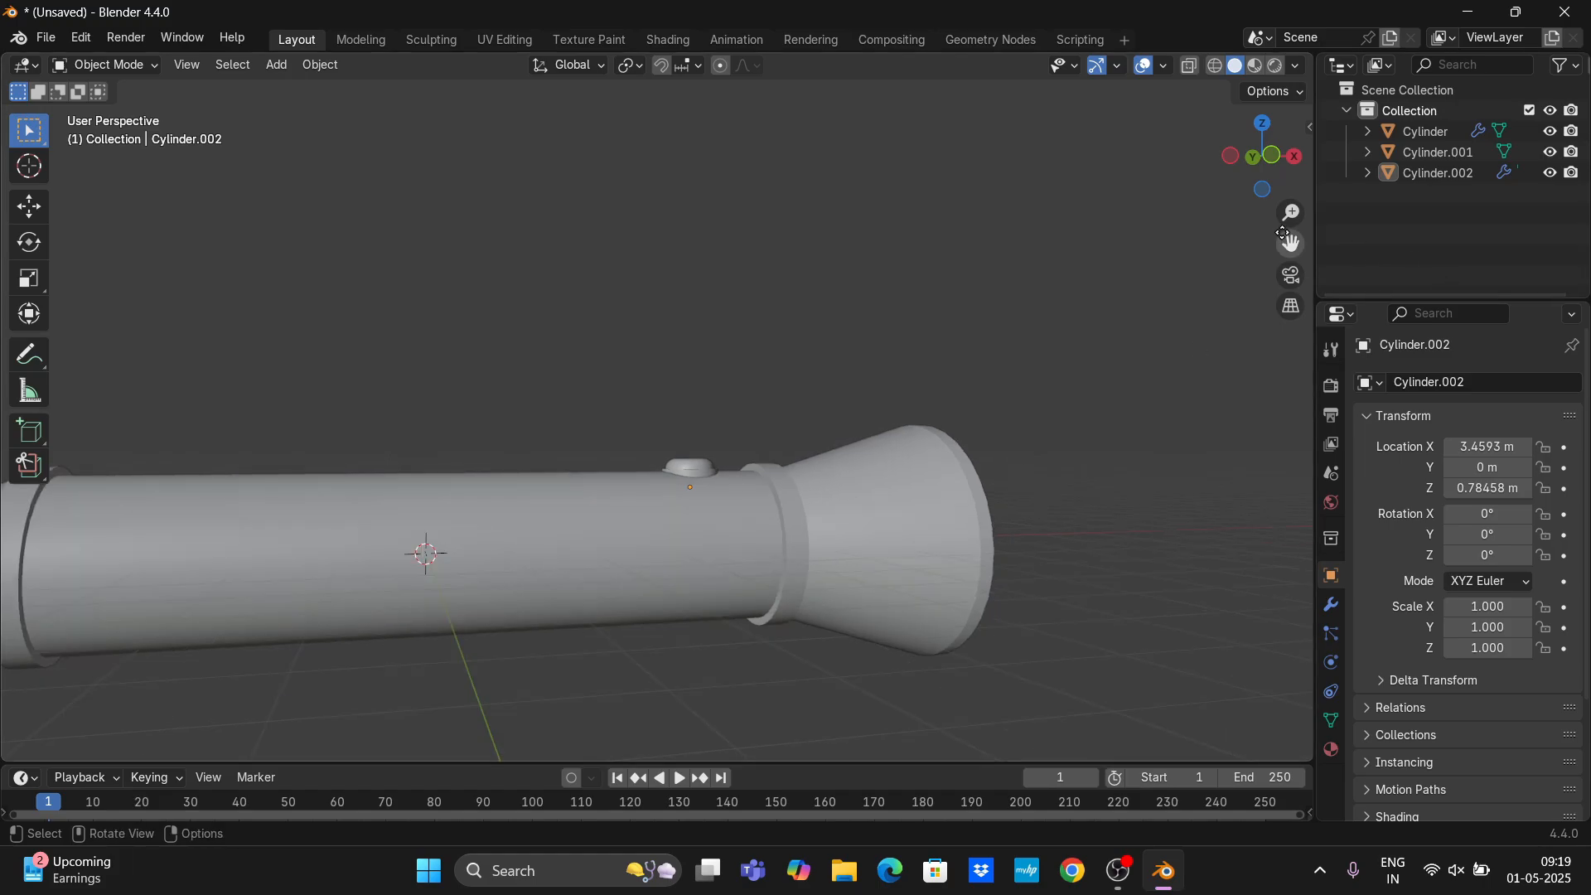
left_click_drag(1284, 237, 1495, 207)
scroll(1006, 398, "up", 2)
middle_click_drag(1006, 398, 966, 394)
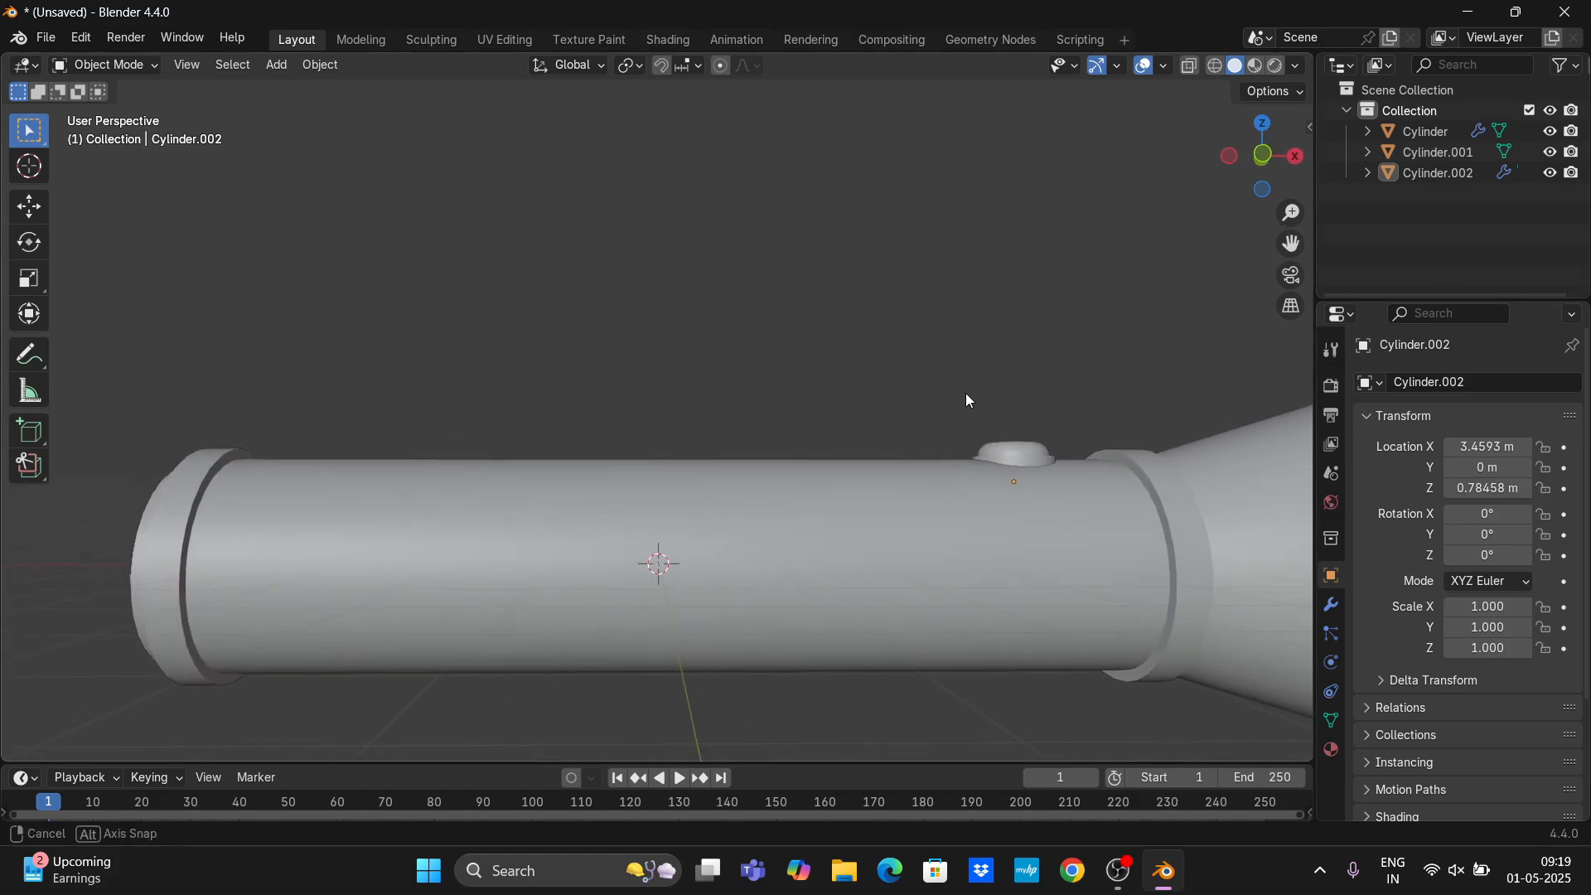
key("Tab")
key("Tab")
left_click(845, 534)
key("Tab")
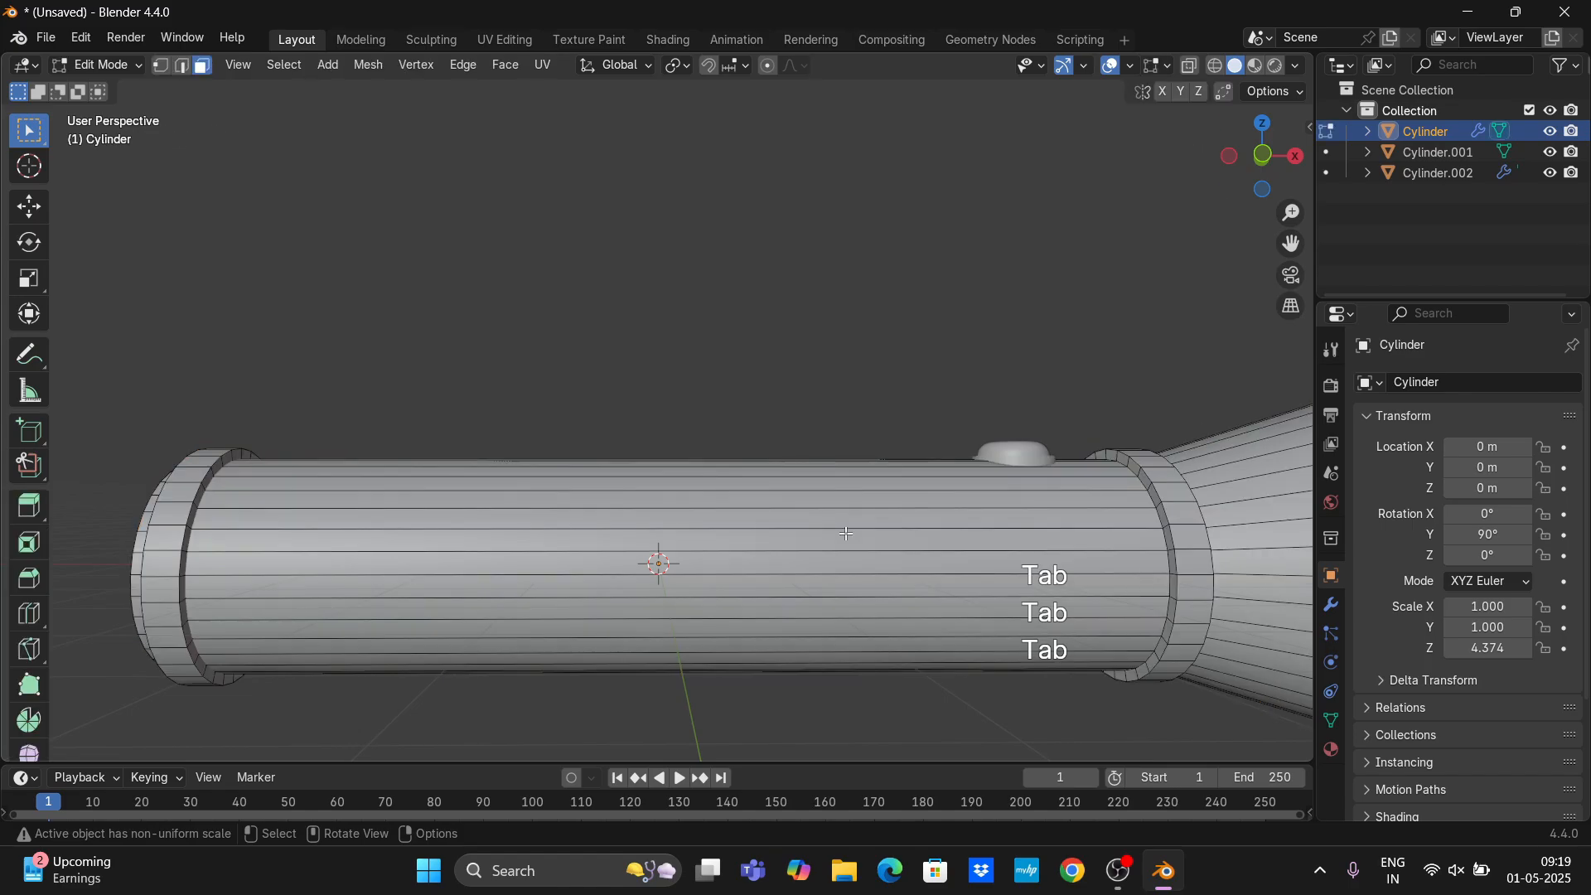
key("ctrl+r")
scroll(845, 534, "up", 1)
left_click(845, 534)
key("s")
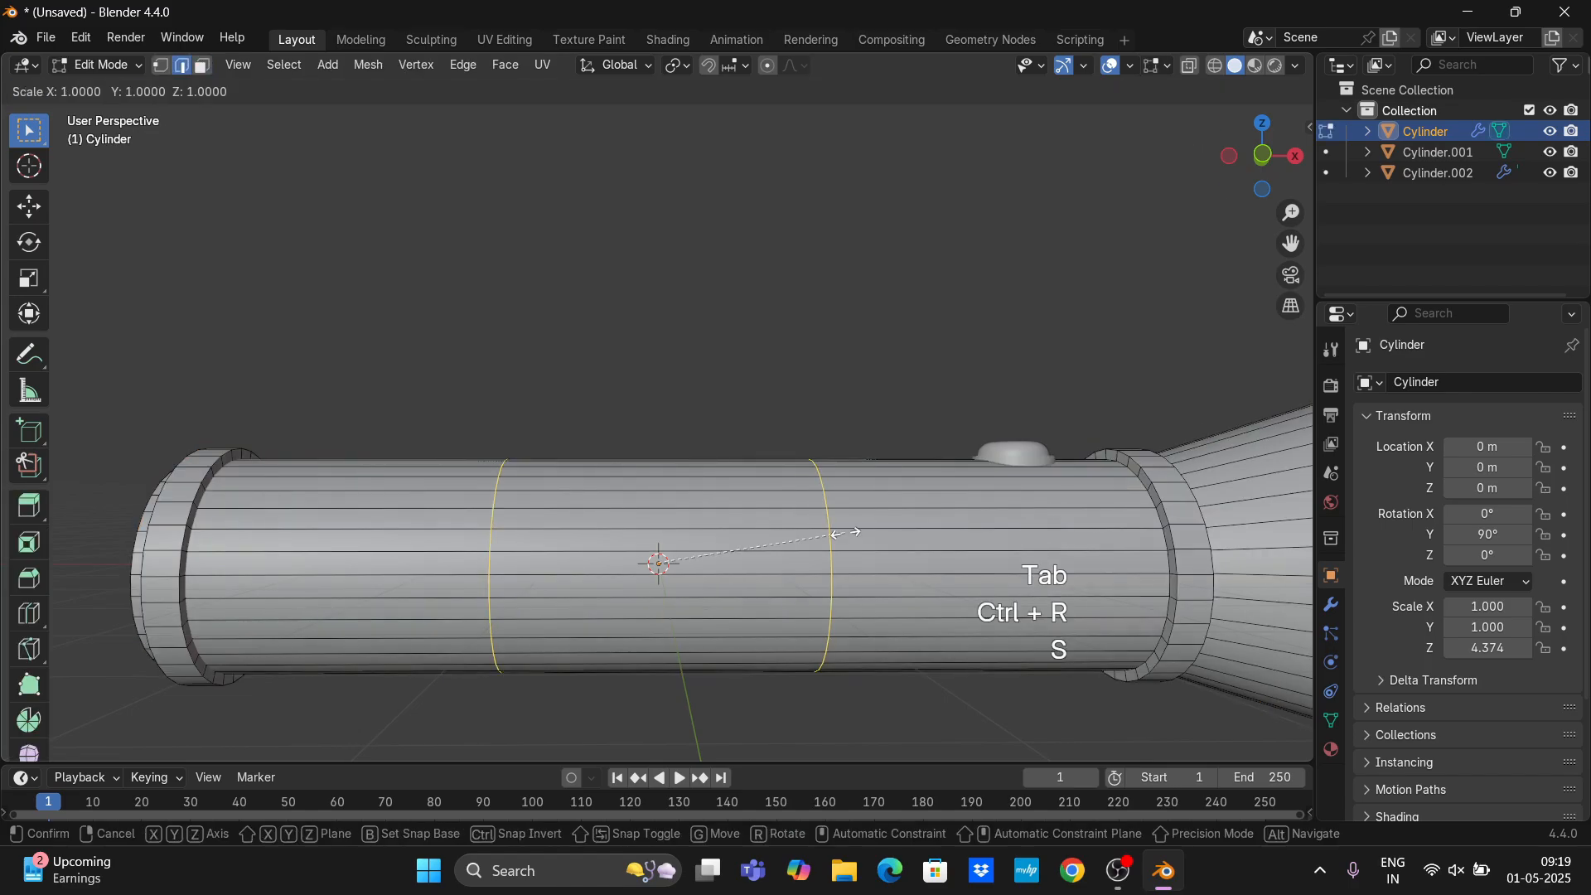
key("x")
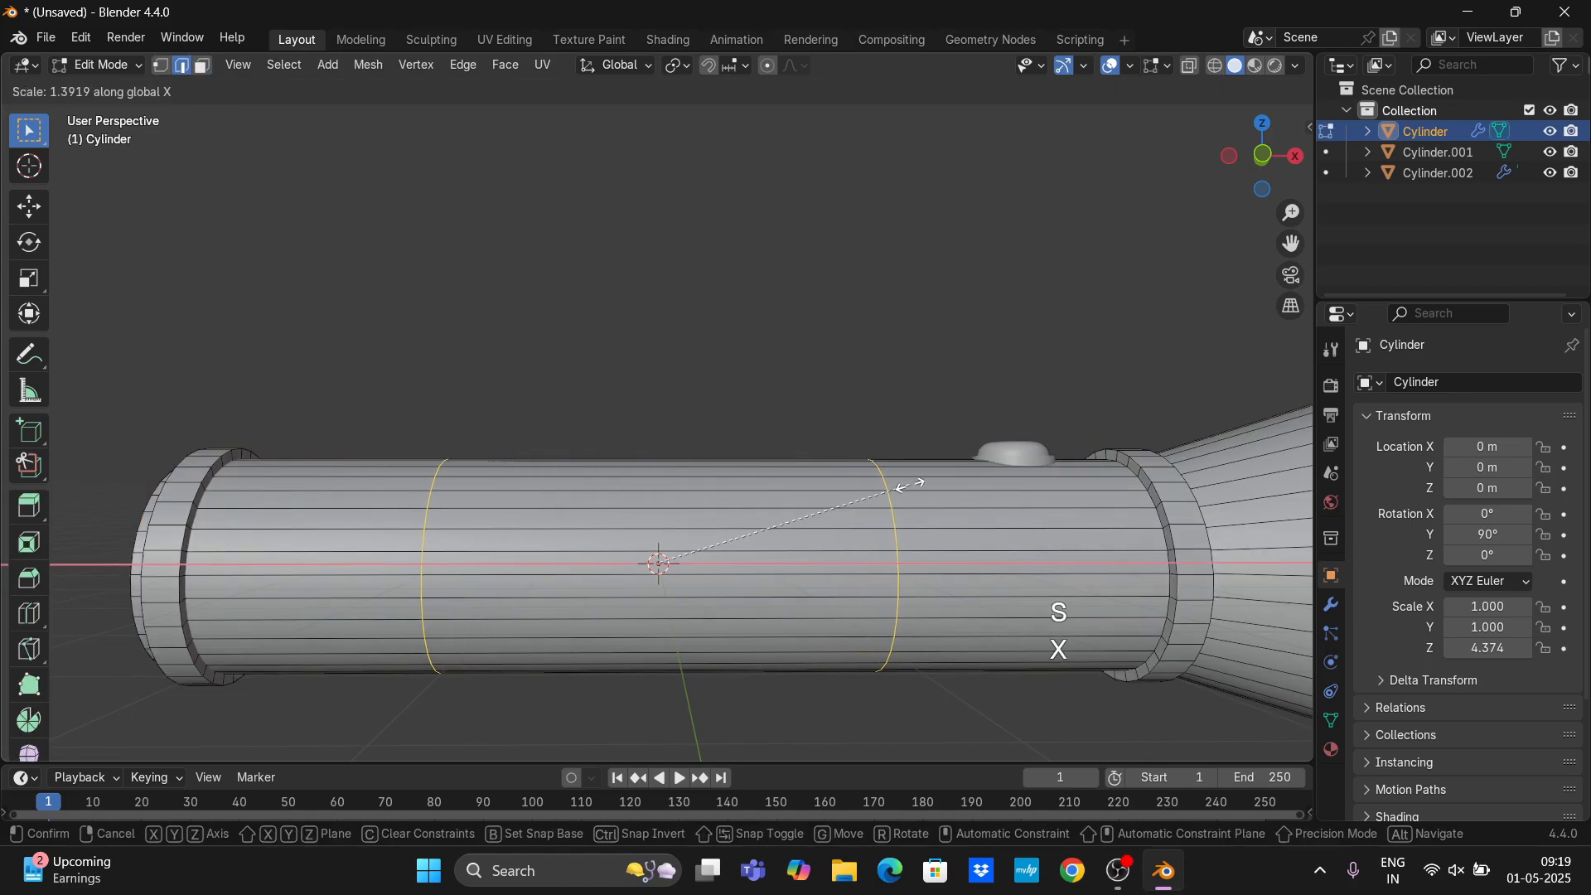
left_click(897, 488)
Shift the two new edge loops slightly along X toward the rear end.
key("g")
key("x")
left_click(890, 485)
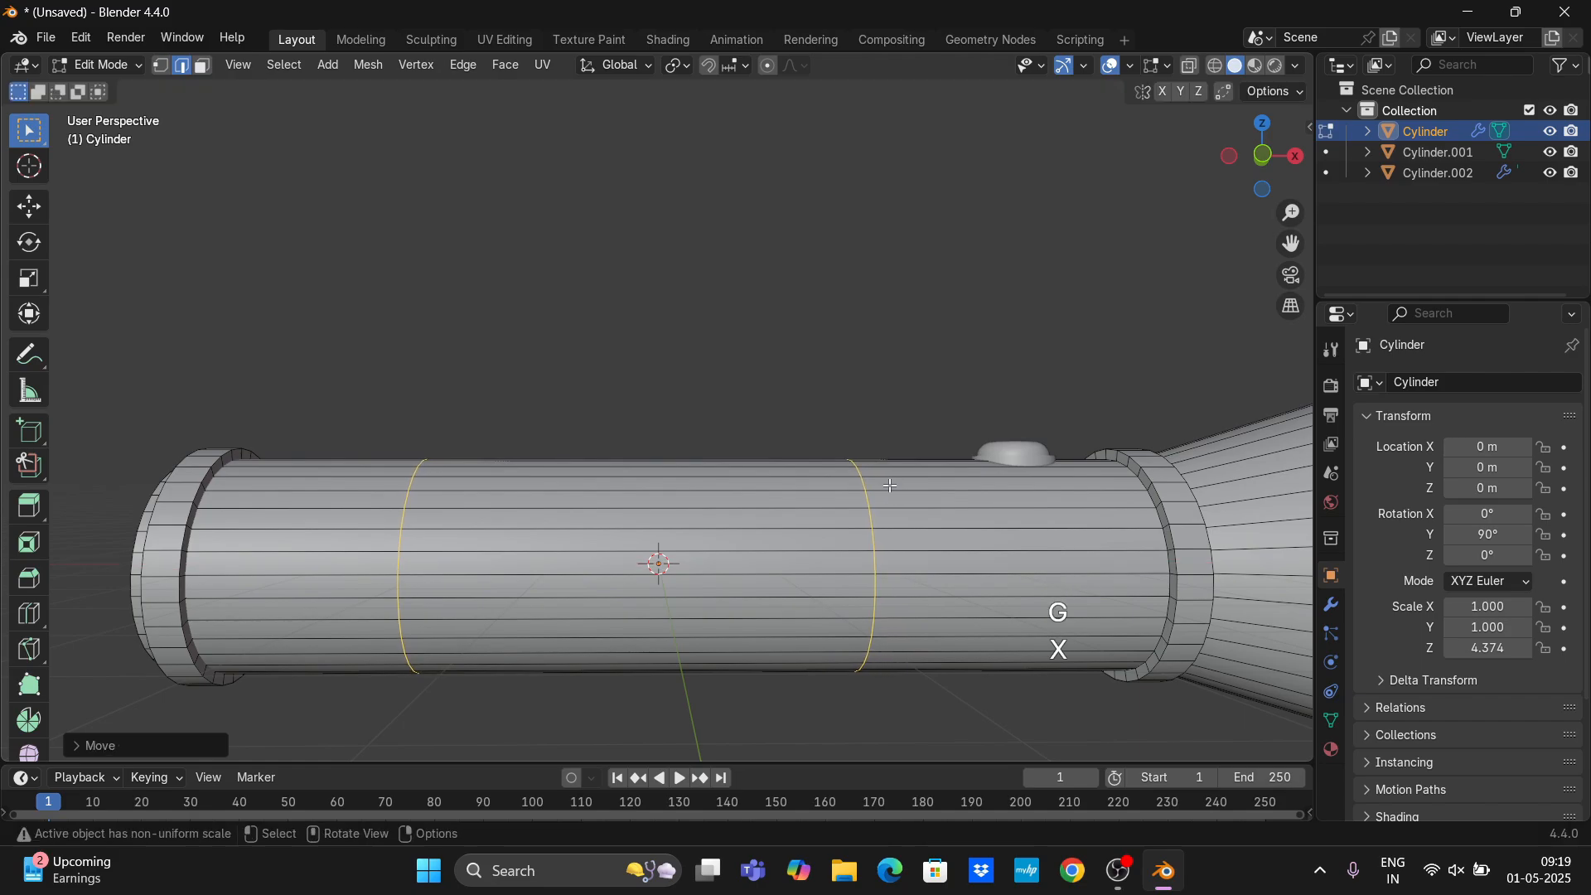
Add one more loop cut close to the outer side of each existing body loop, forming two narrow bands.
key("ctrl+r")
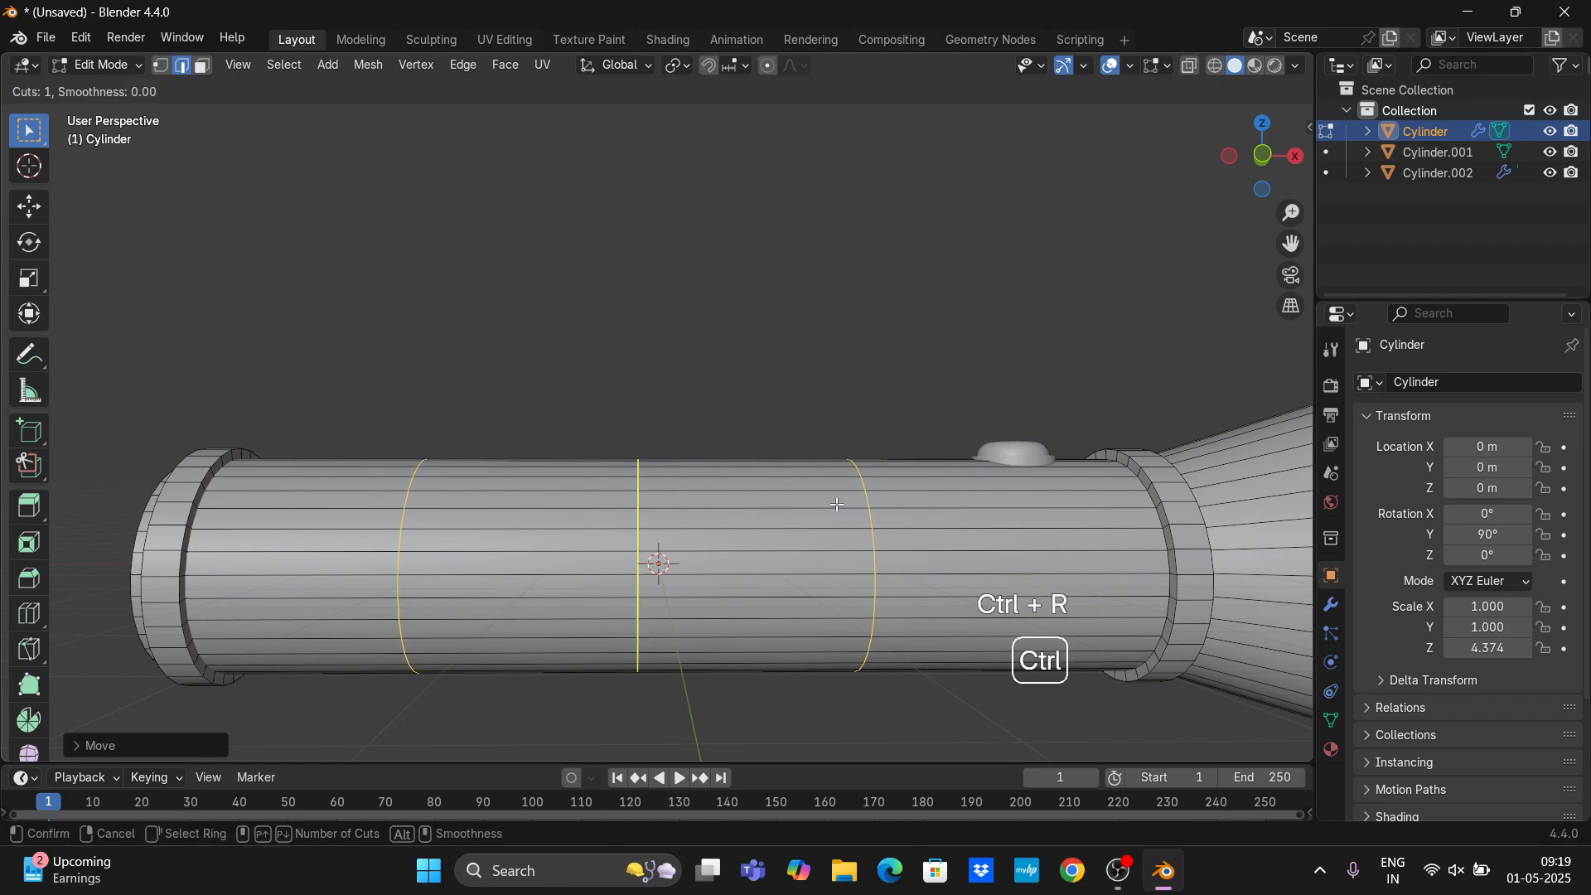
left_click(931, 509)
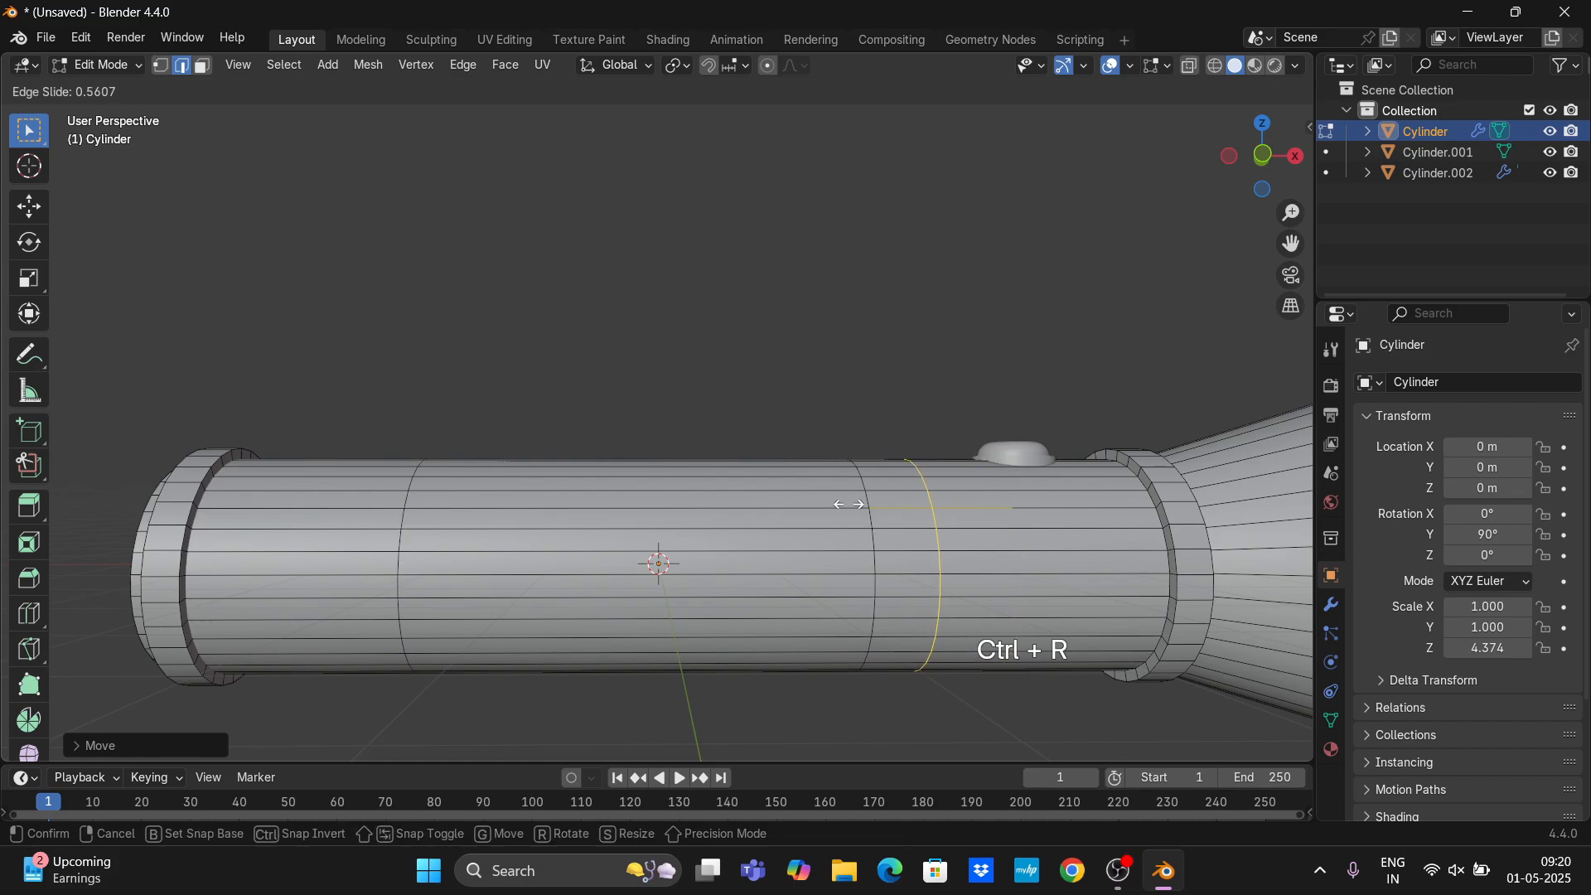
left_click(798, 491)
key("ctrl+r")
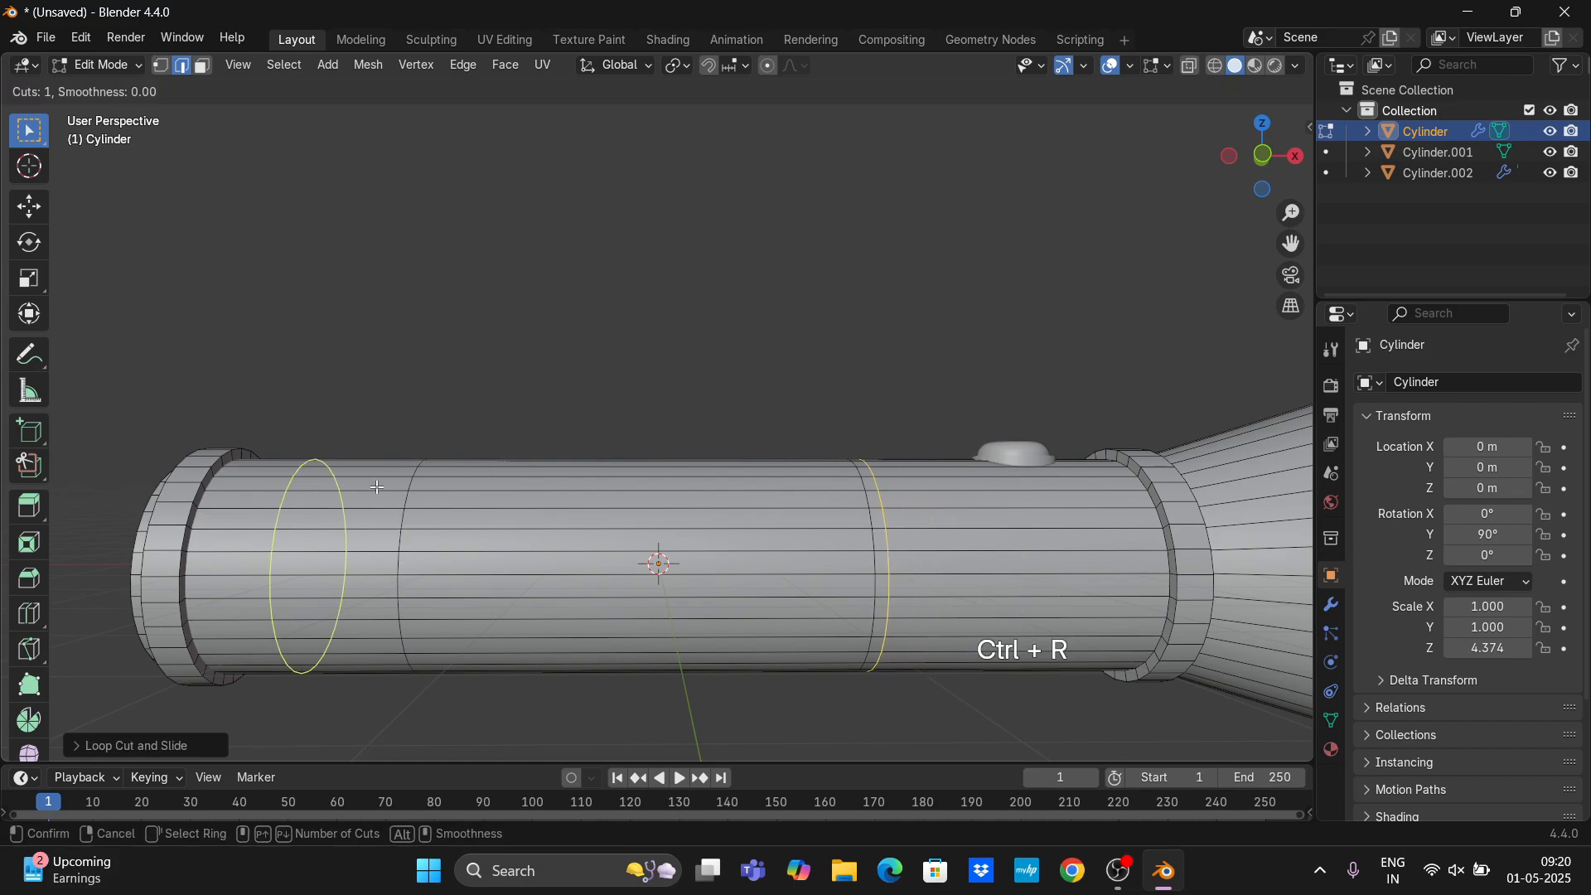
left_click(383, 489)
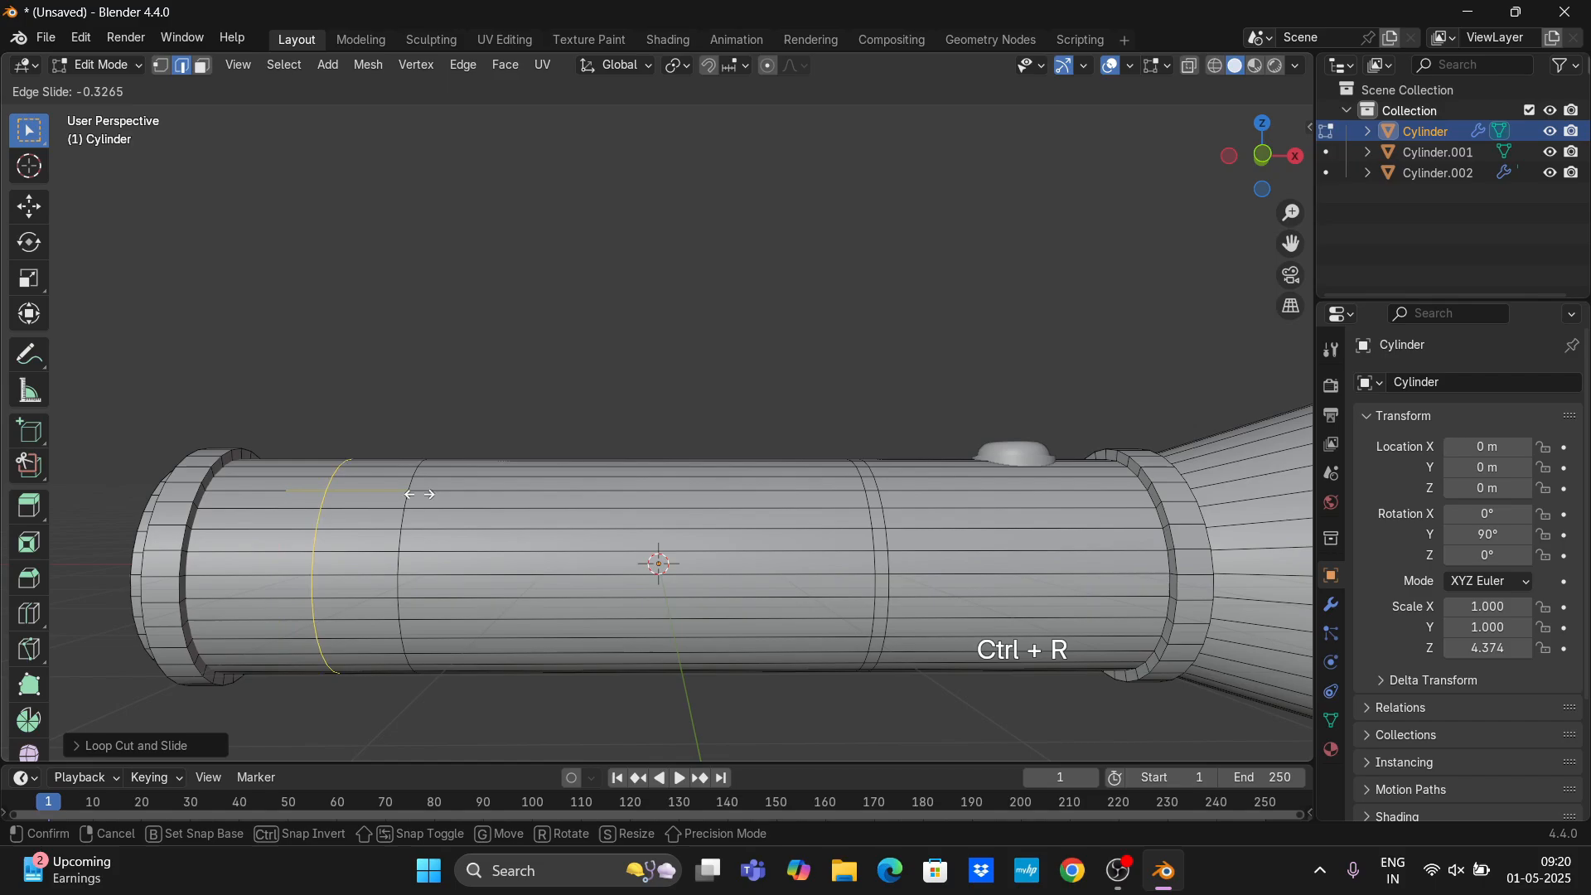
left_click(470, 503)
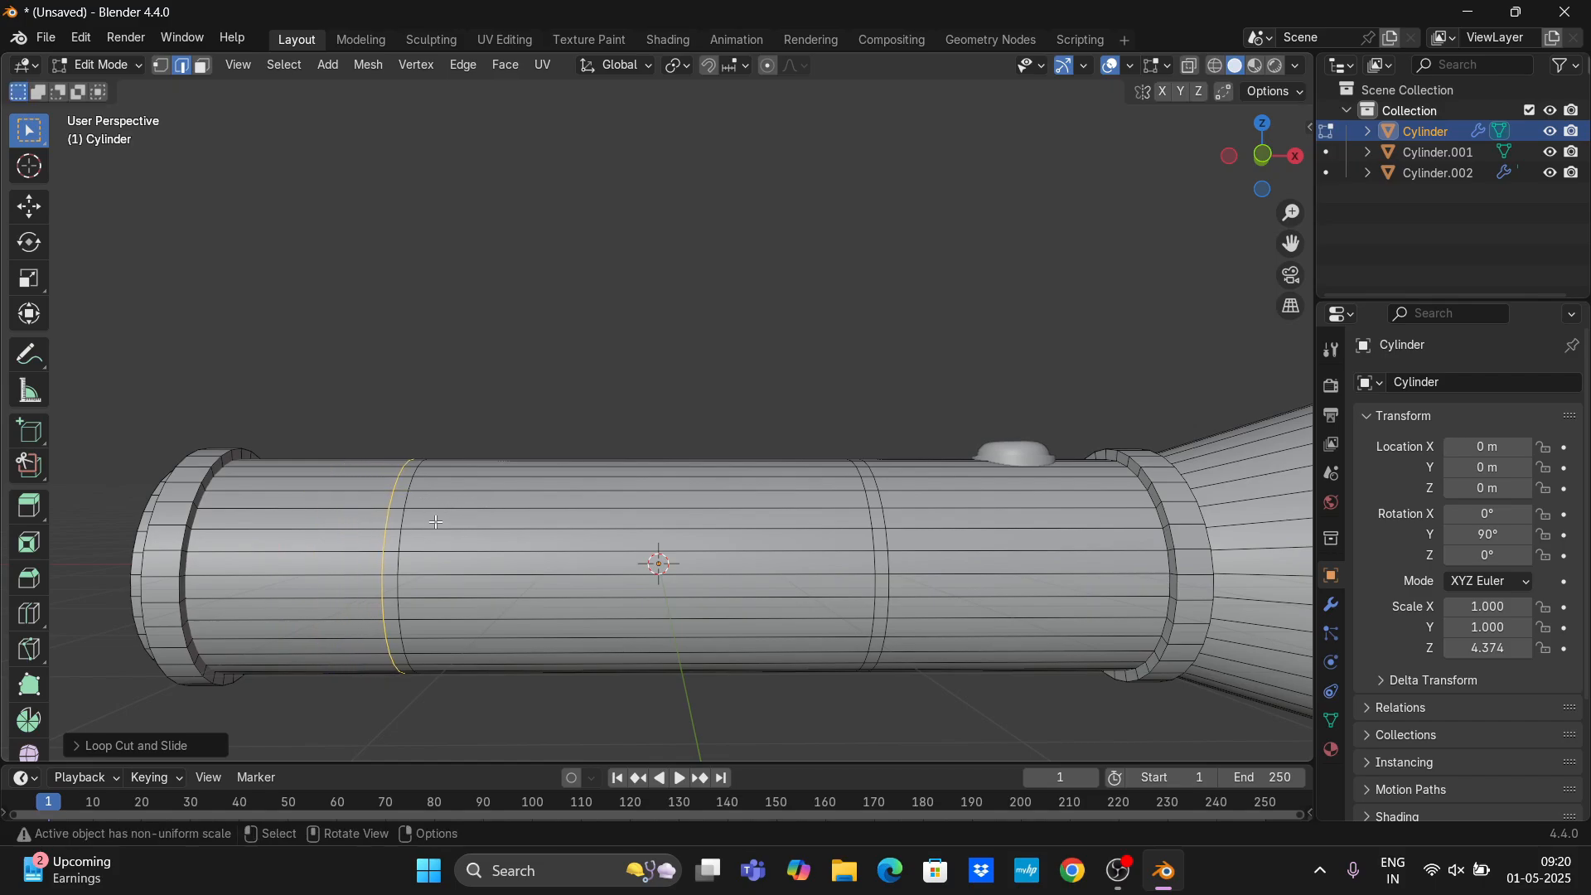
Select the face loops of both narrow body bands and extrude them slightly outward along their normals.
key("3")
left_click(402, 494, "alt")
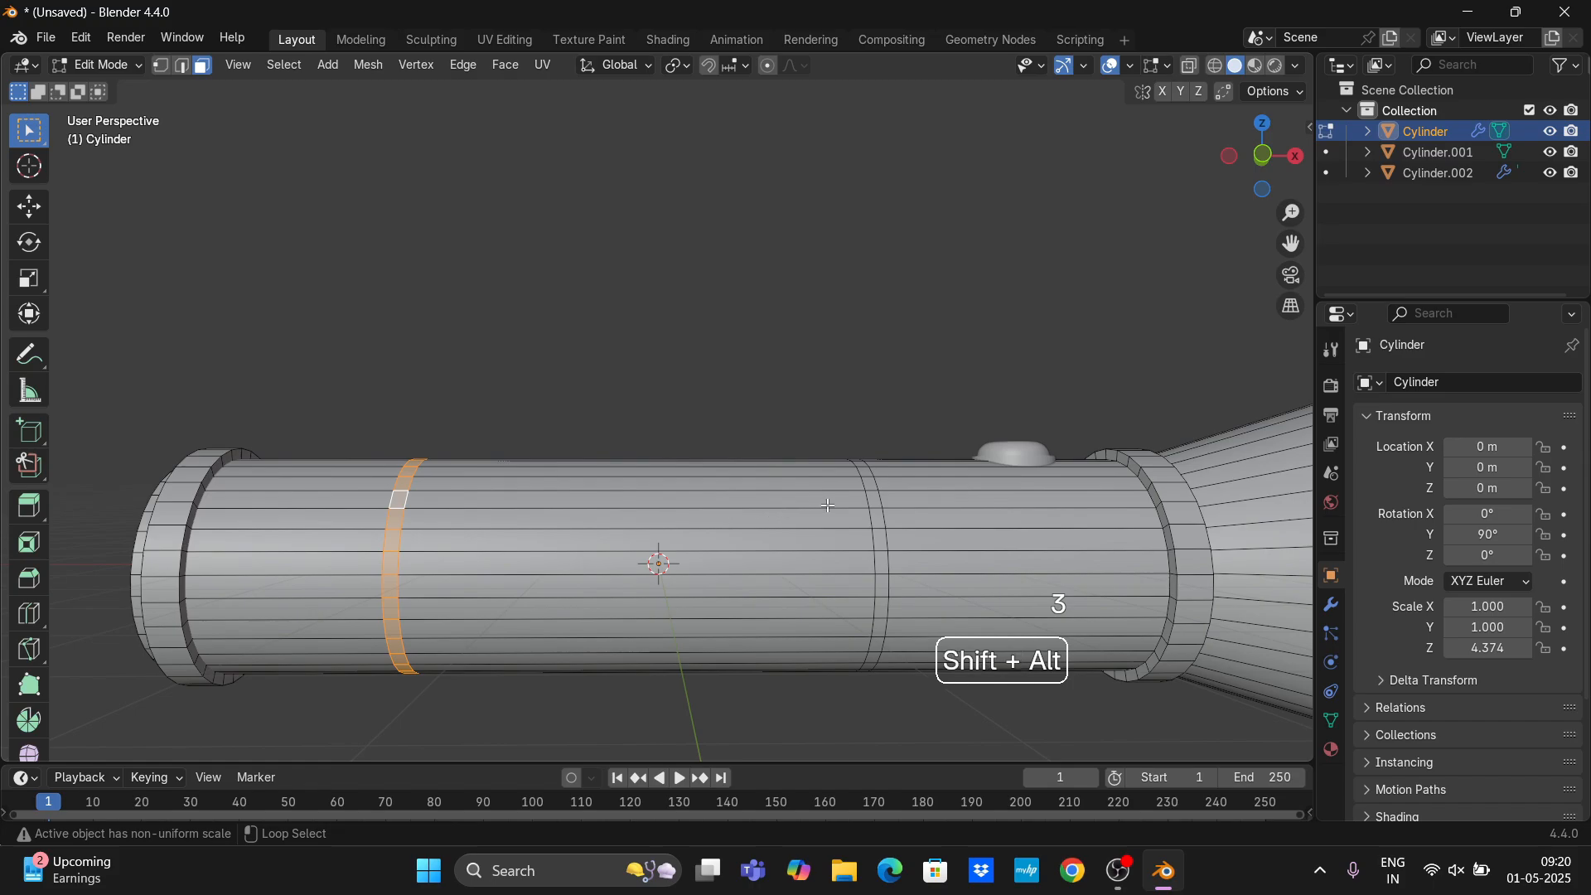
left_click(876, 496, "alt+shift")
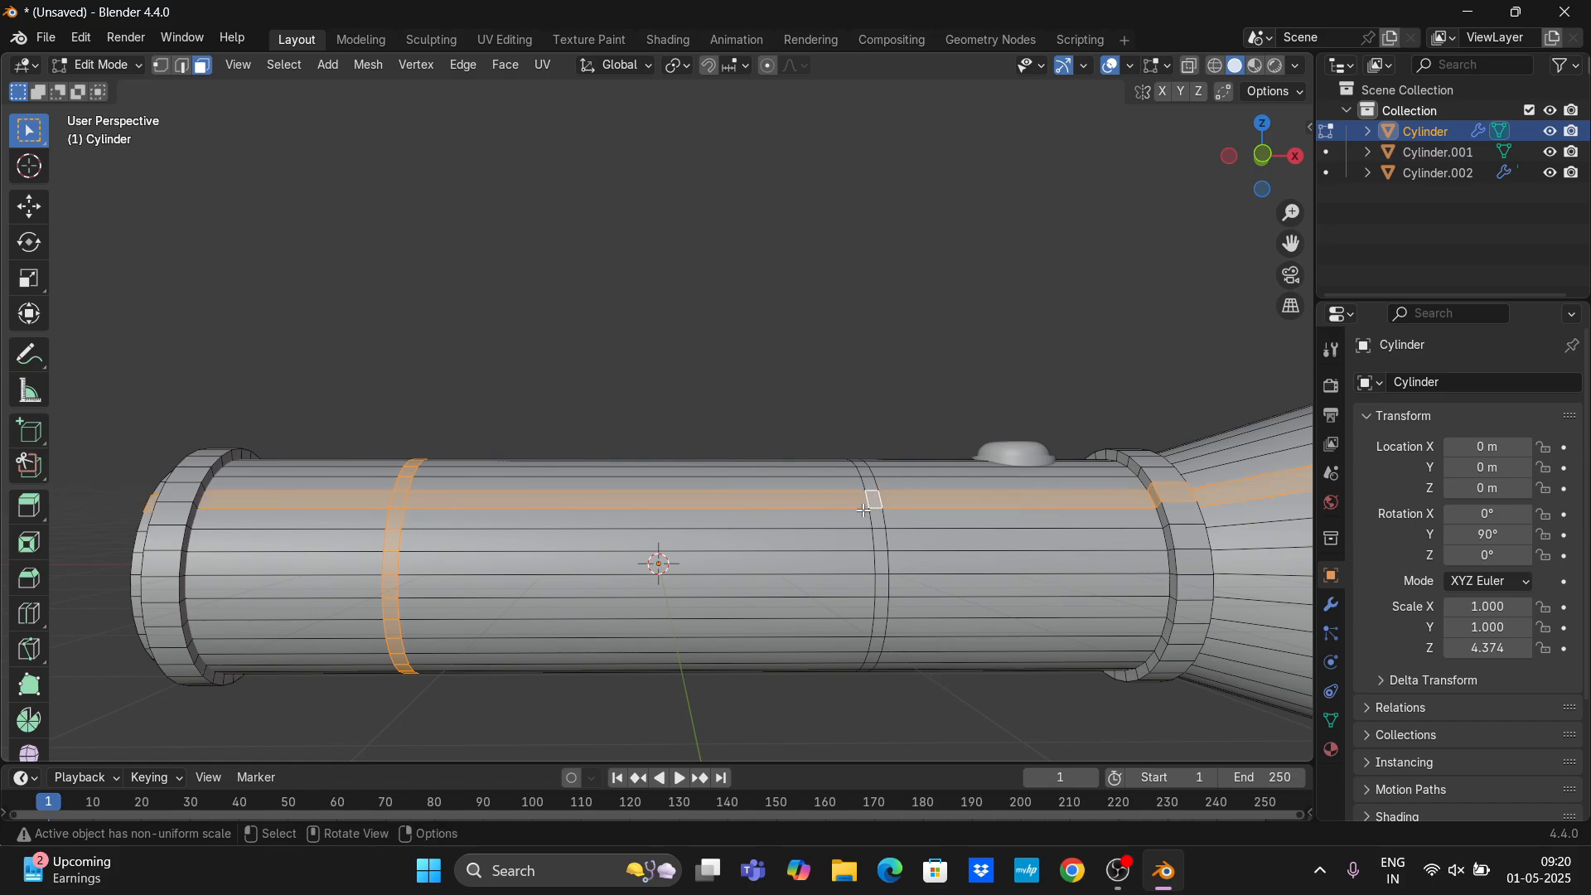
left_click(400, 493, "alt")
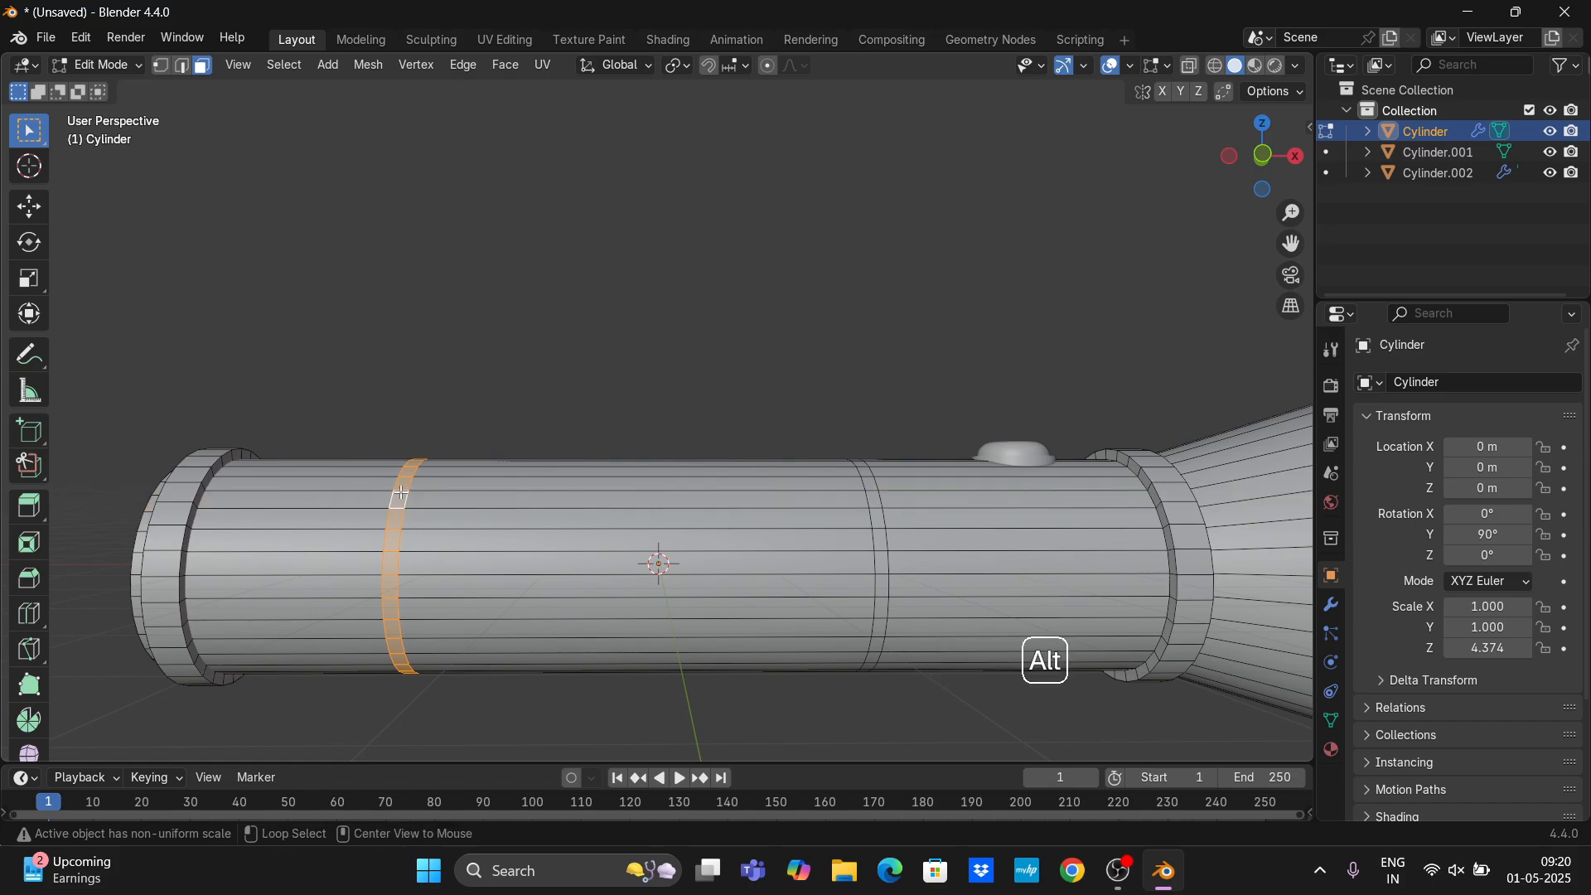
left_click(874, 510, "alt+shift")
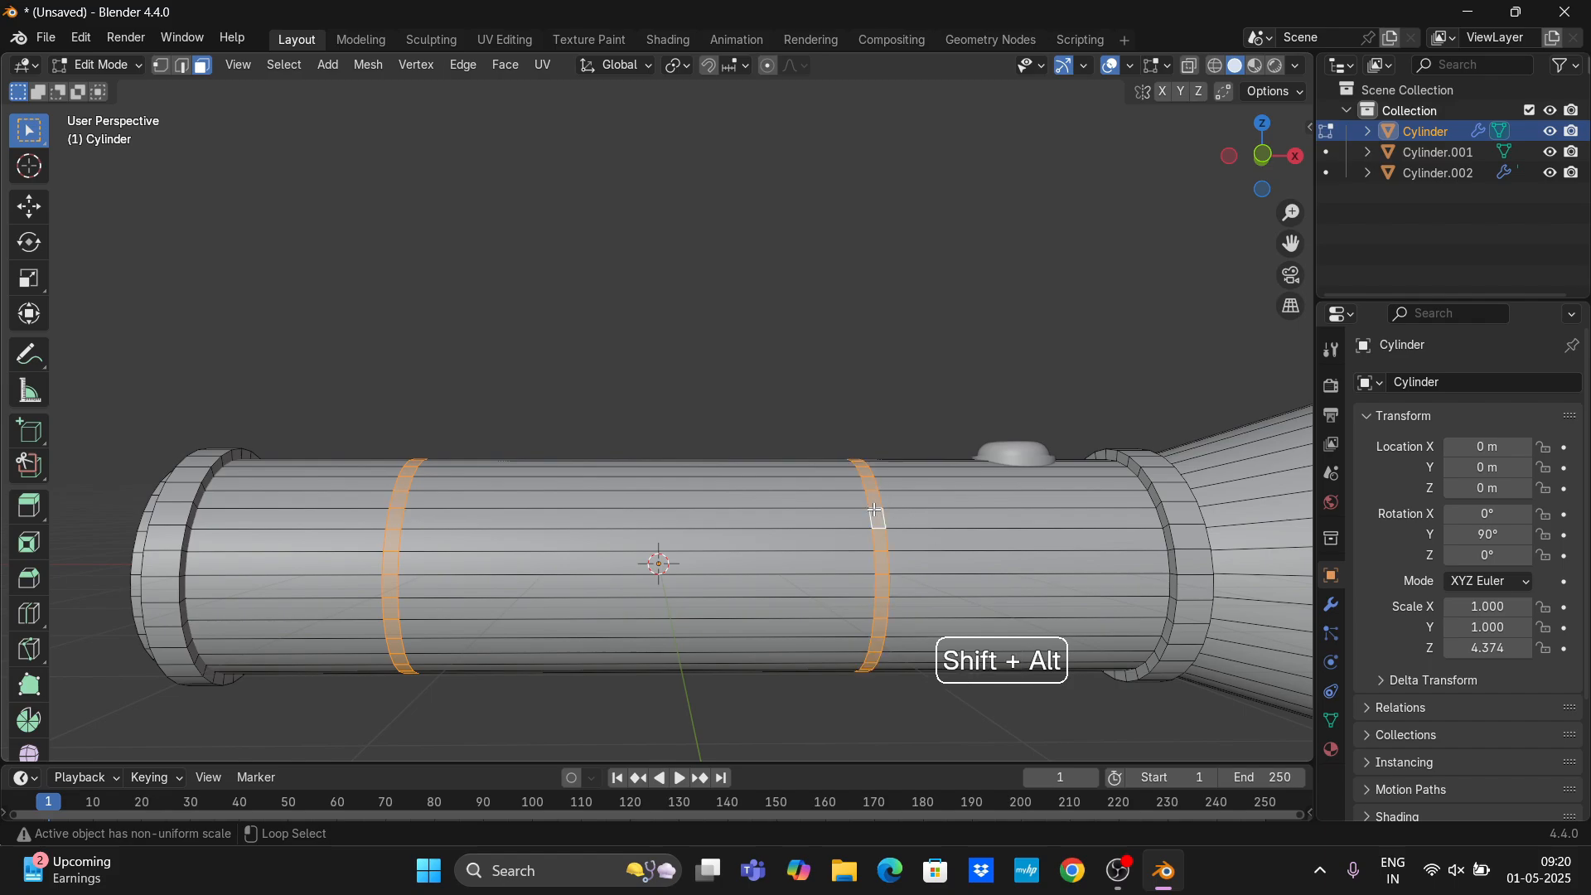
key("alt+e")
left_click(763, 496)
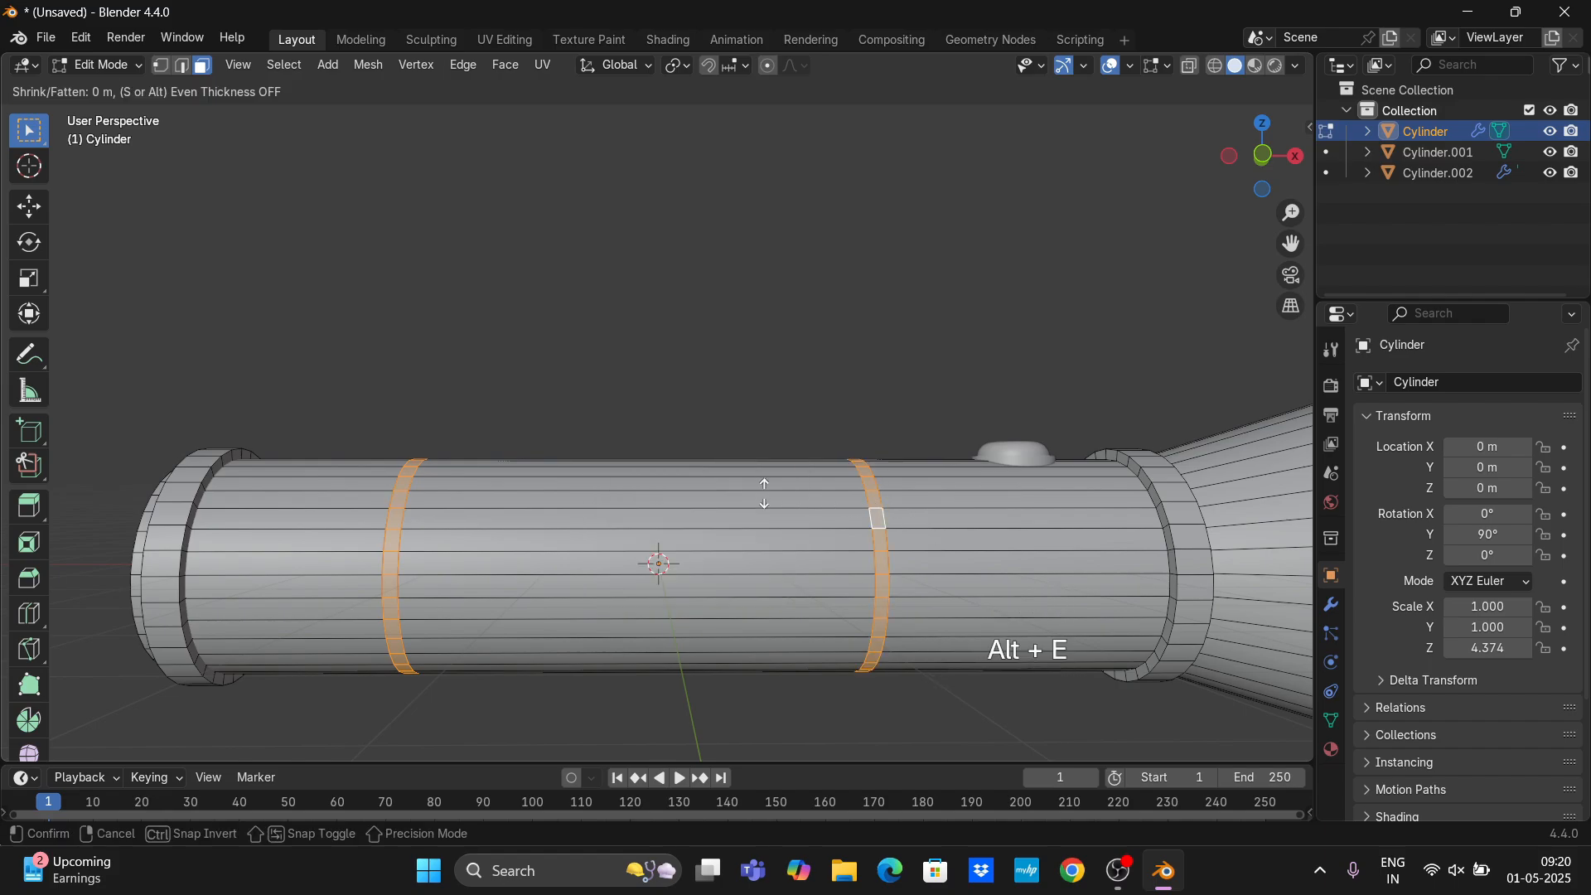
left_click(763, 491)
key("Tab")
scroll(765, 490, "down", 4)
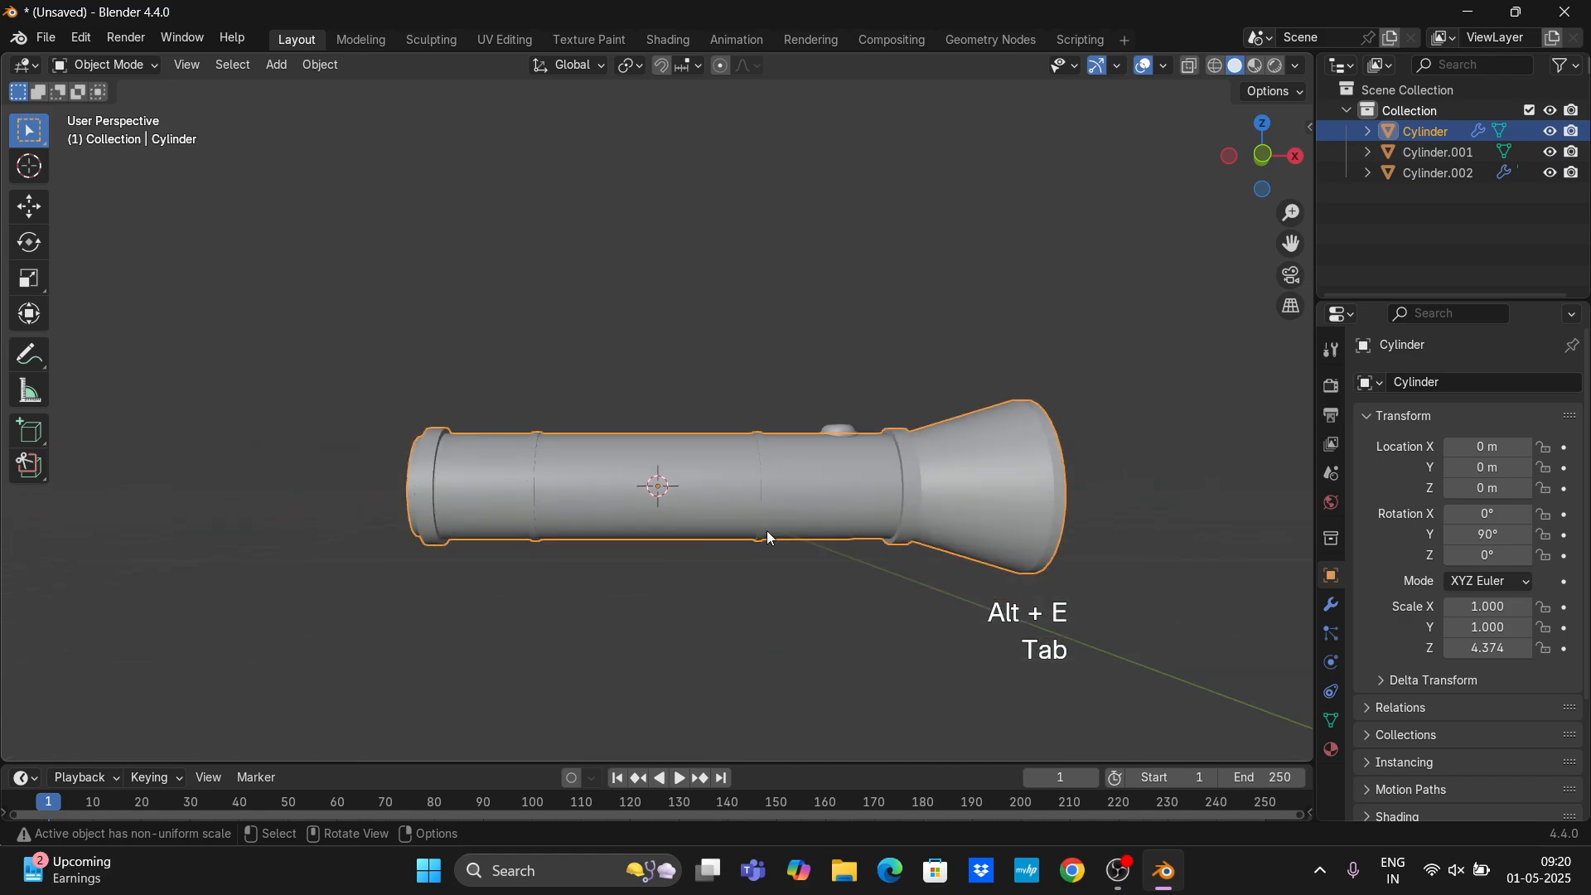
Bevel the outer edge loop of the flared head's front rim with 6 segments.
middle_click_drag(767, 530, 769, 624)
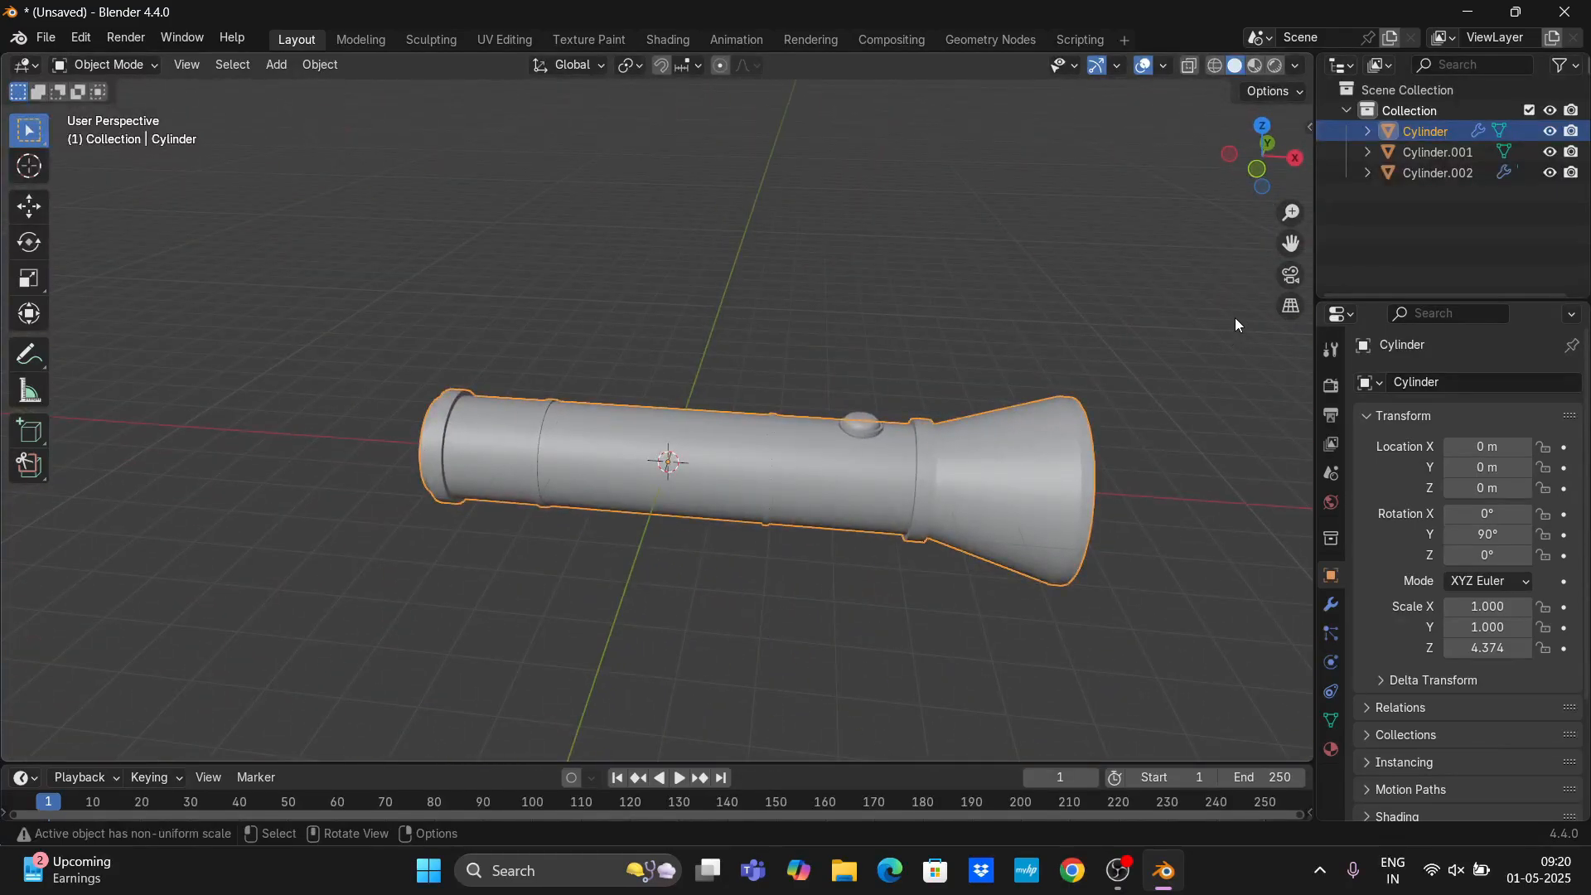
left_click_drag(1280, 250, 1102, 258)
scroll(1077, 440, "up", 2)
middle_click_drag(1078, 440, 951, 413)
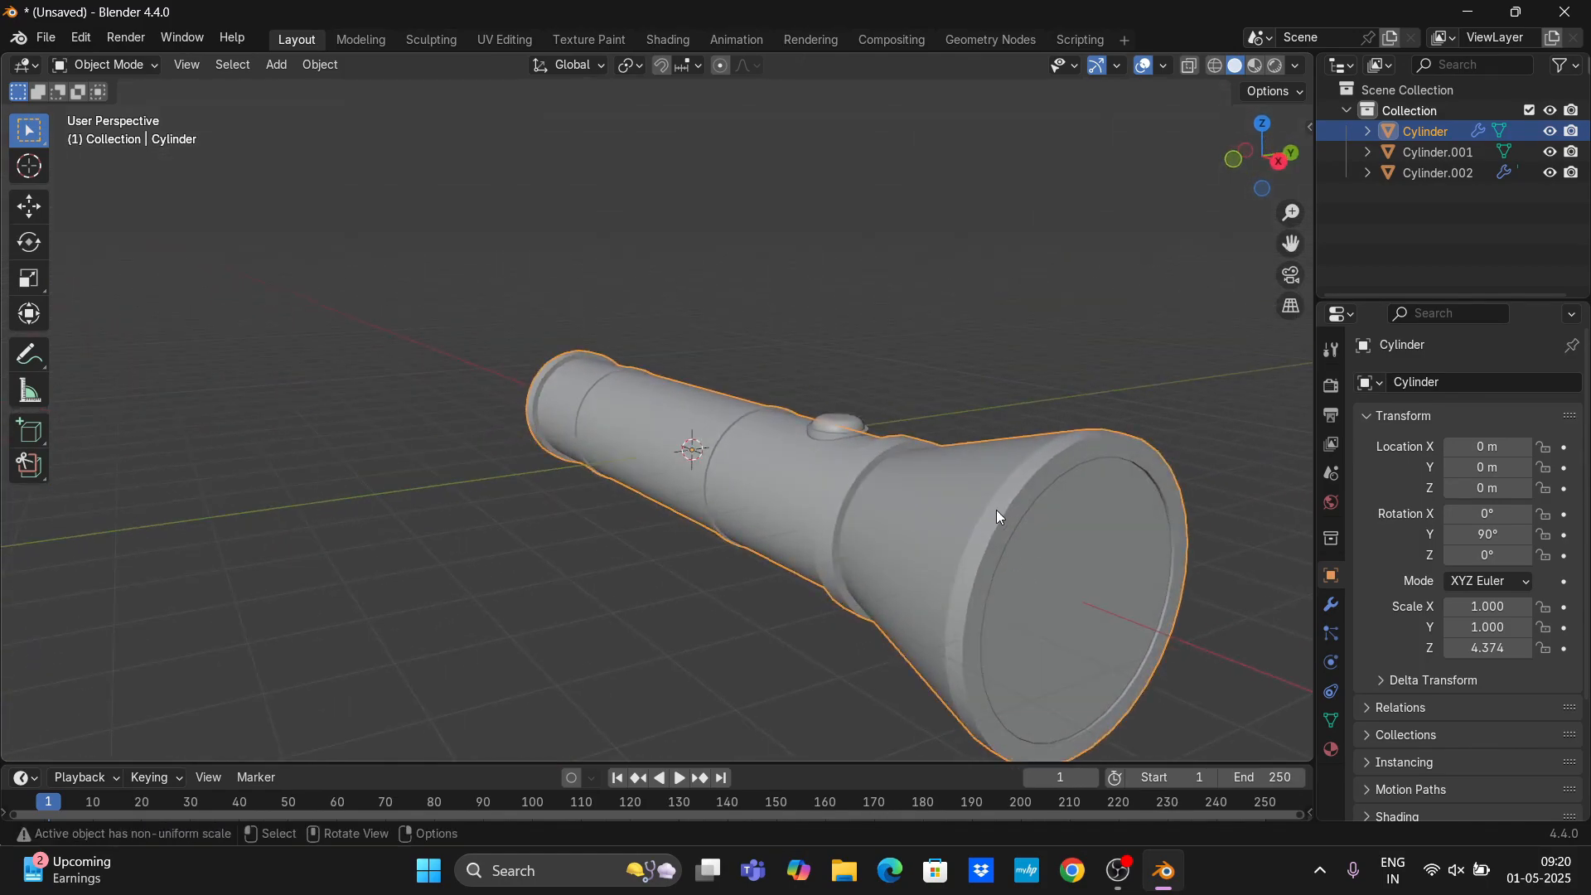
key("Tab")
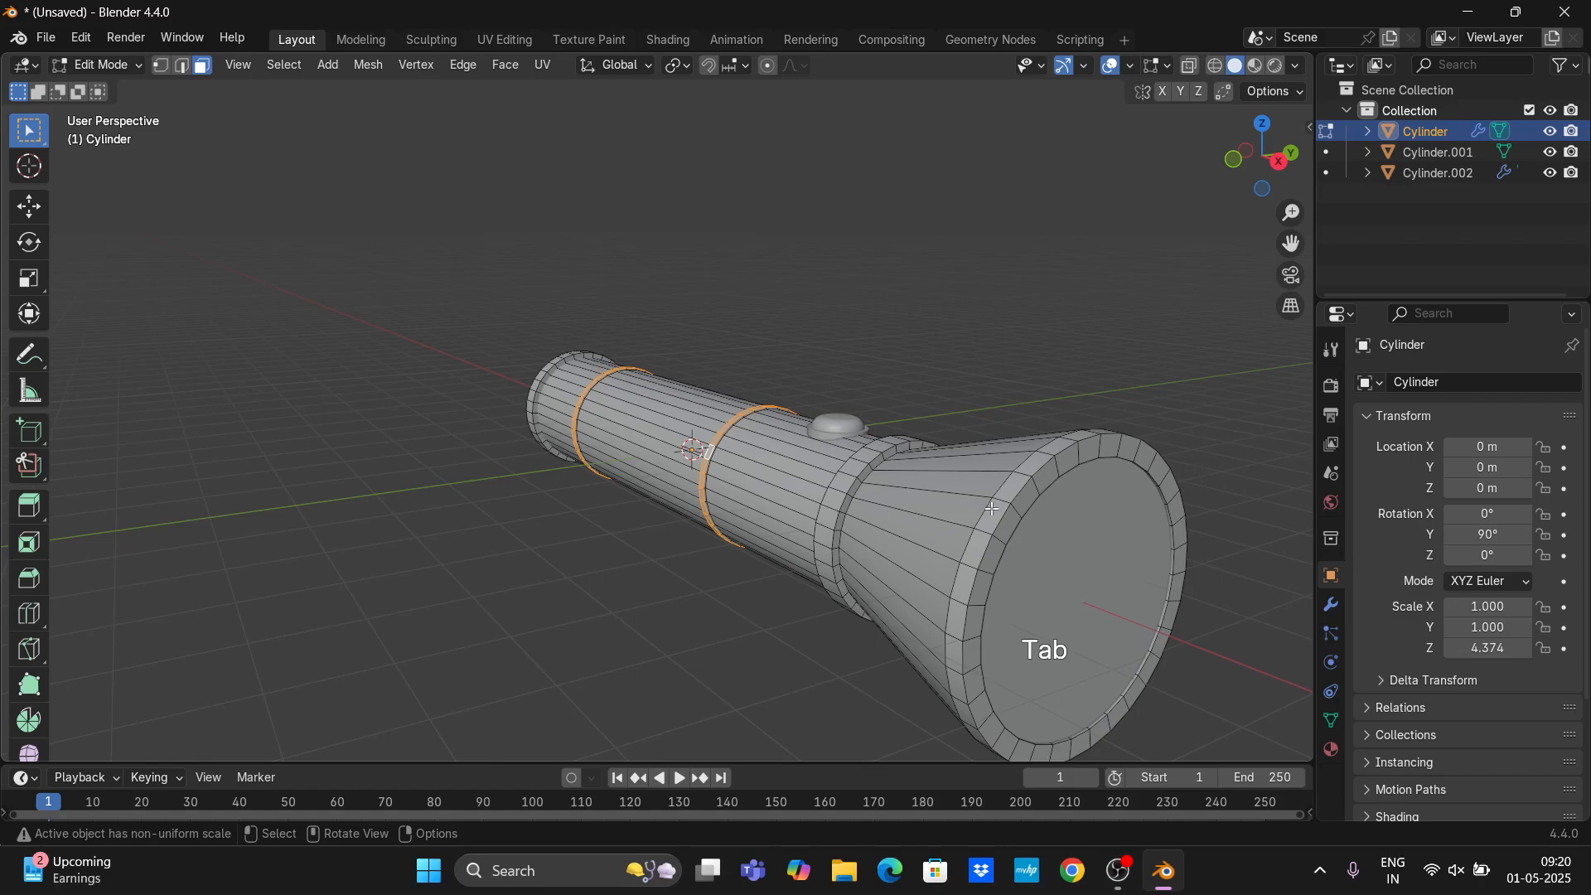
key("1")
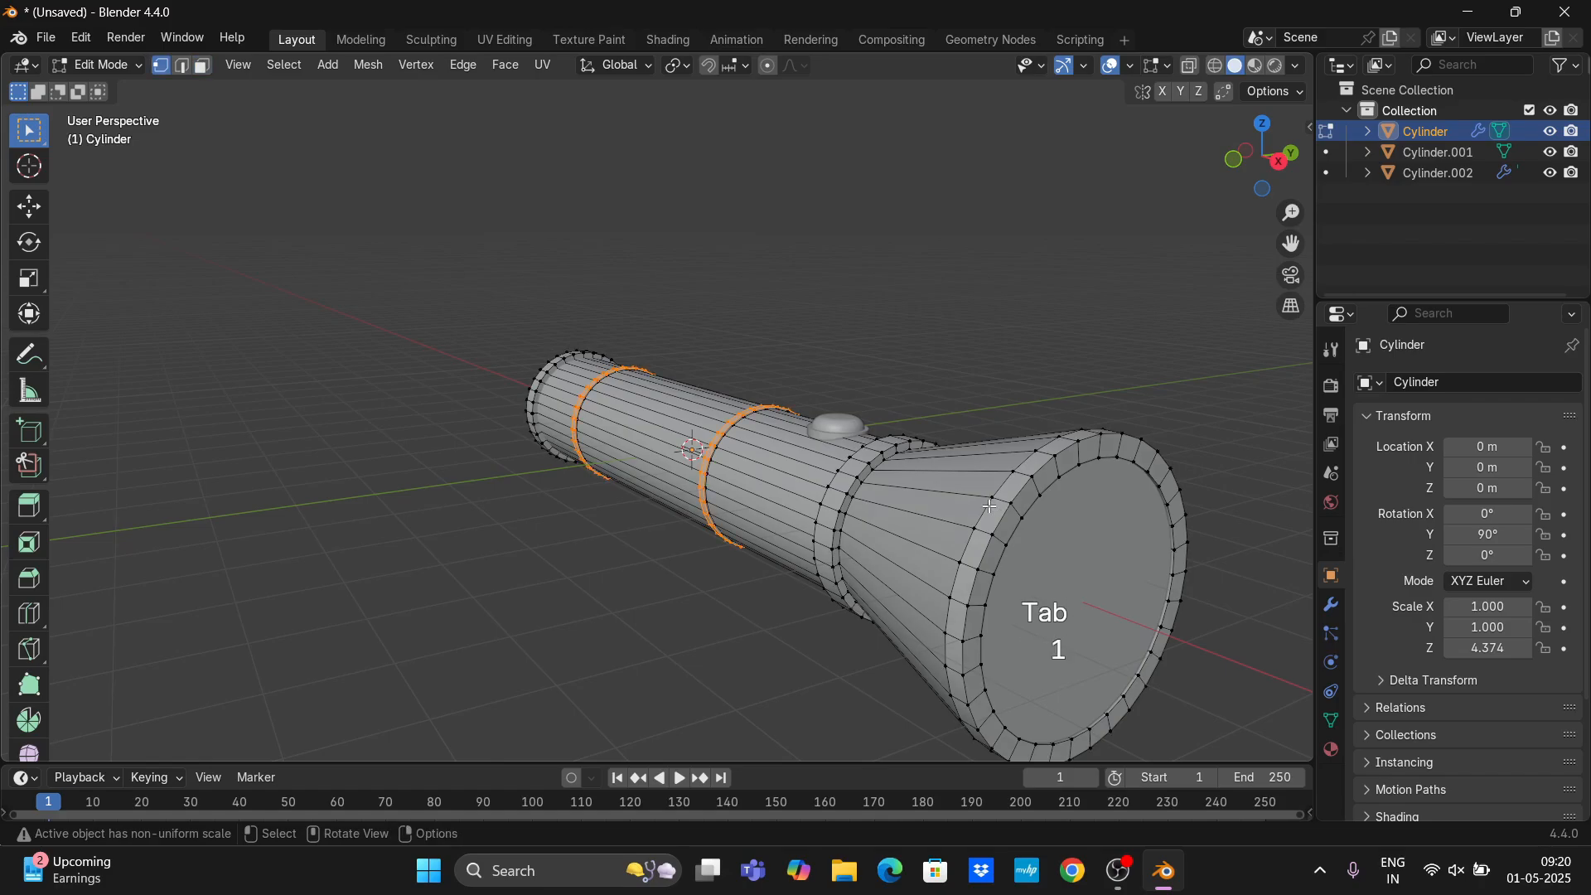
key("2")
left_click(987, 507, "alt")
key("ctrl+b")
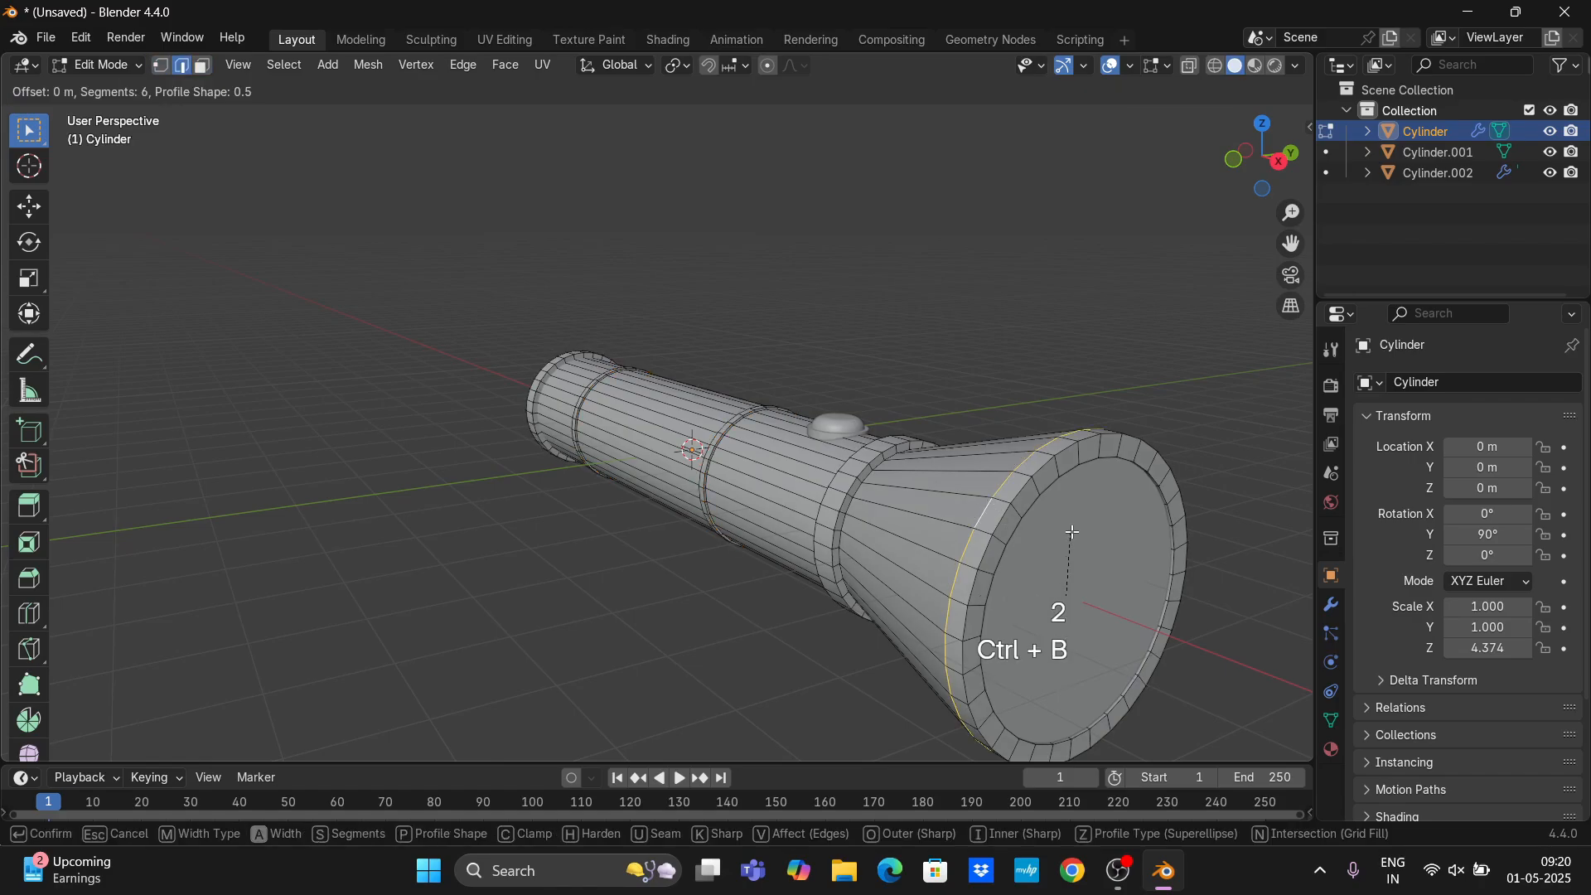
left_click(1134, 562)
key("Tab")
Clear the selection and select both edge loops of the raised head ring and of the body band nearest the head.
middle_click_drag(1132, 560, 1196, 506)
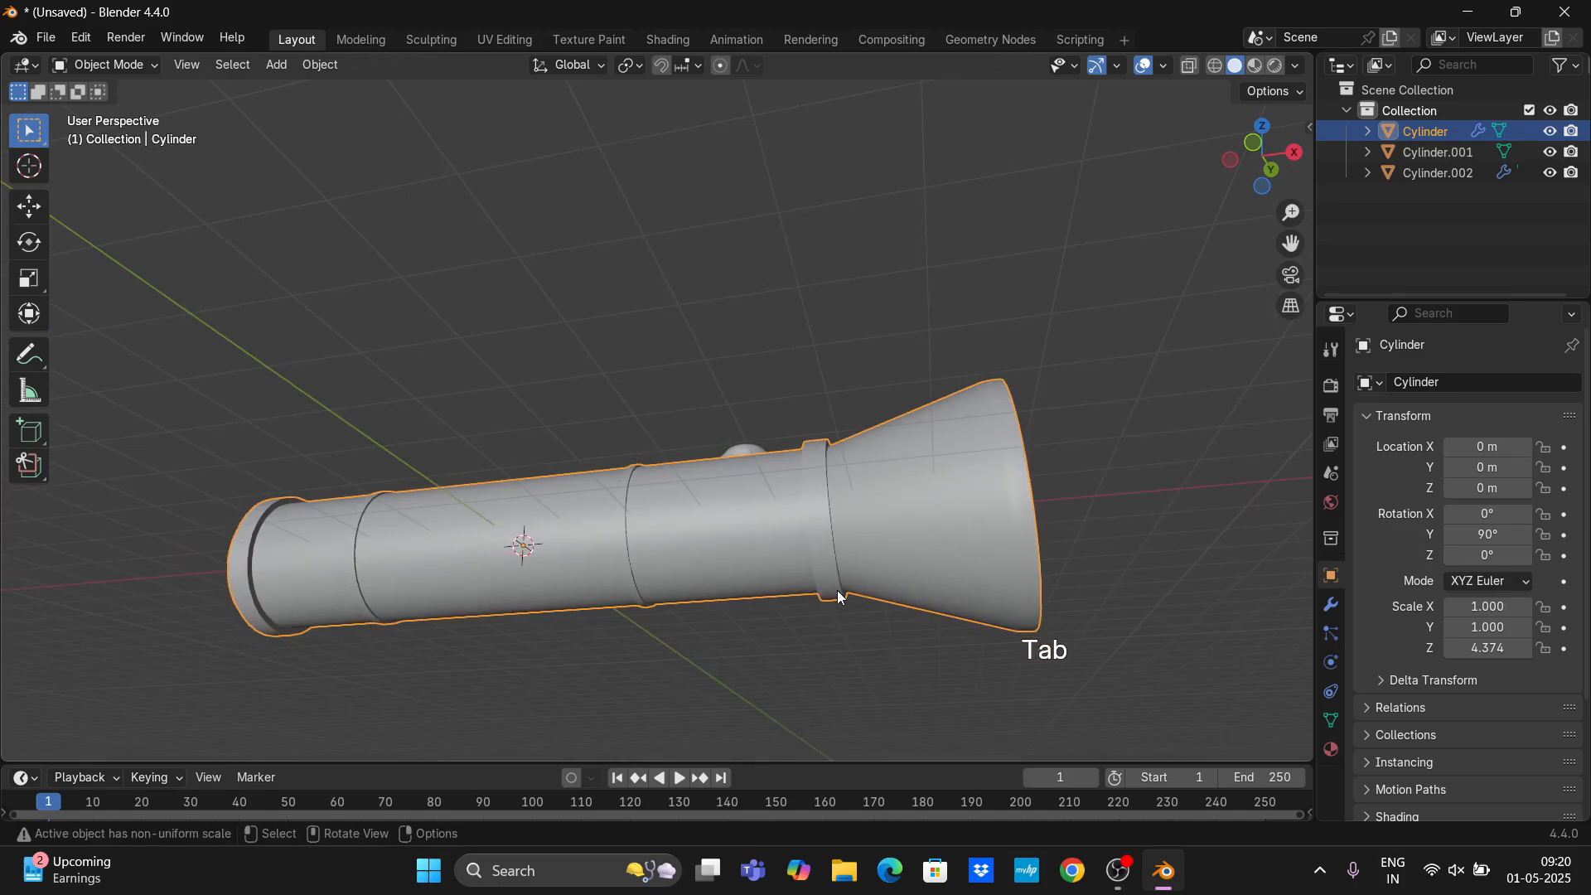
scroll(849, 590, "up", 1)
scroll(849, 590, "up", 1)
scroll(886, 560, "up", 1)
key("Tab")
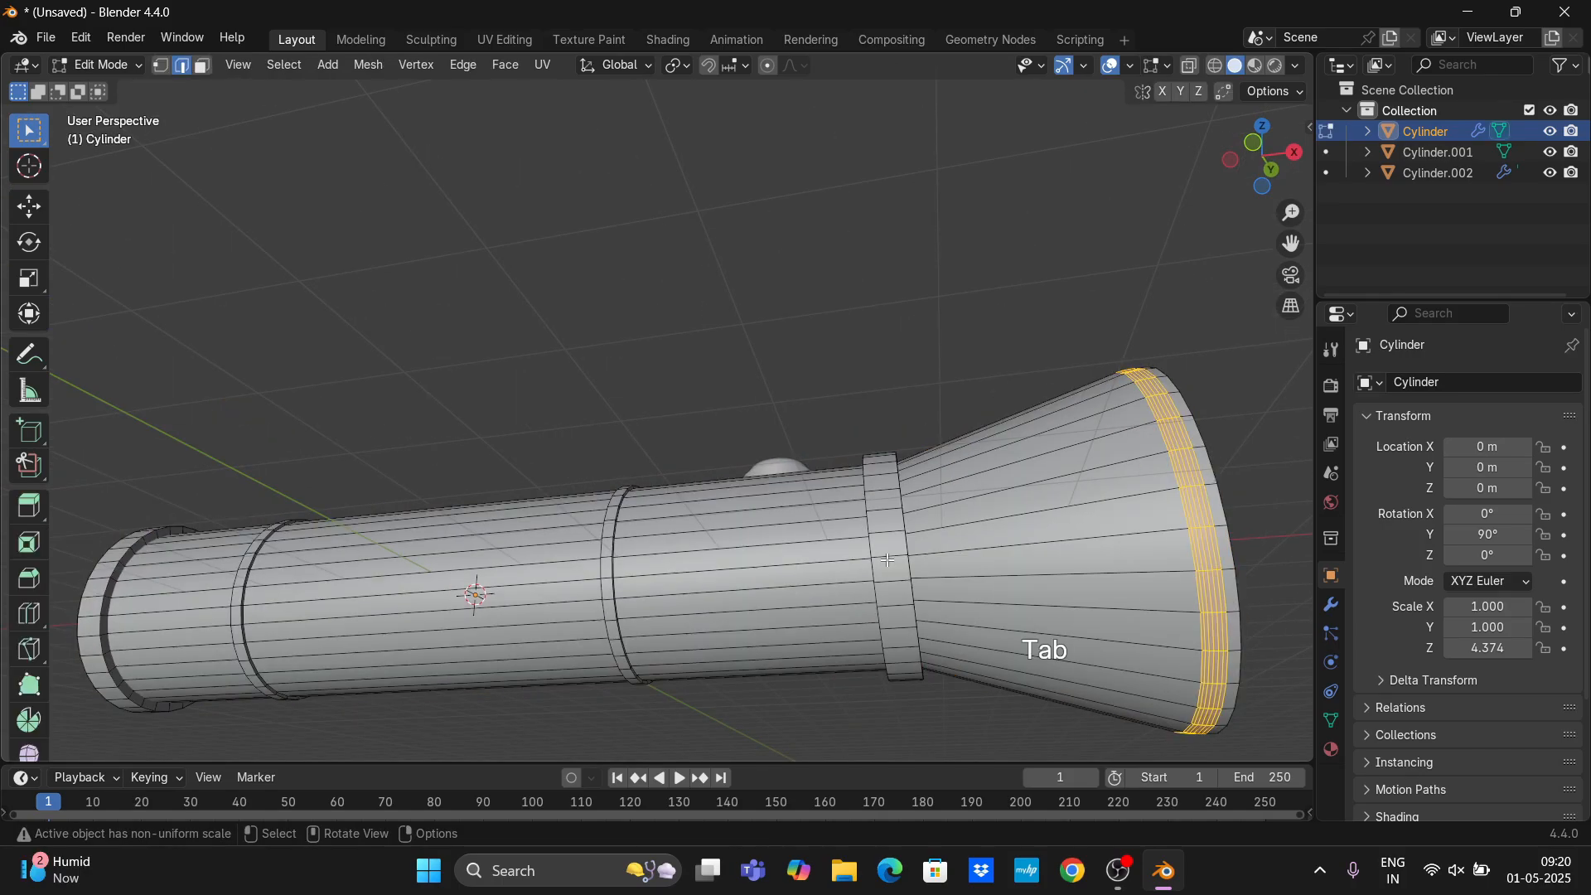
key("alt+a")
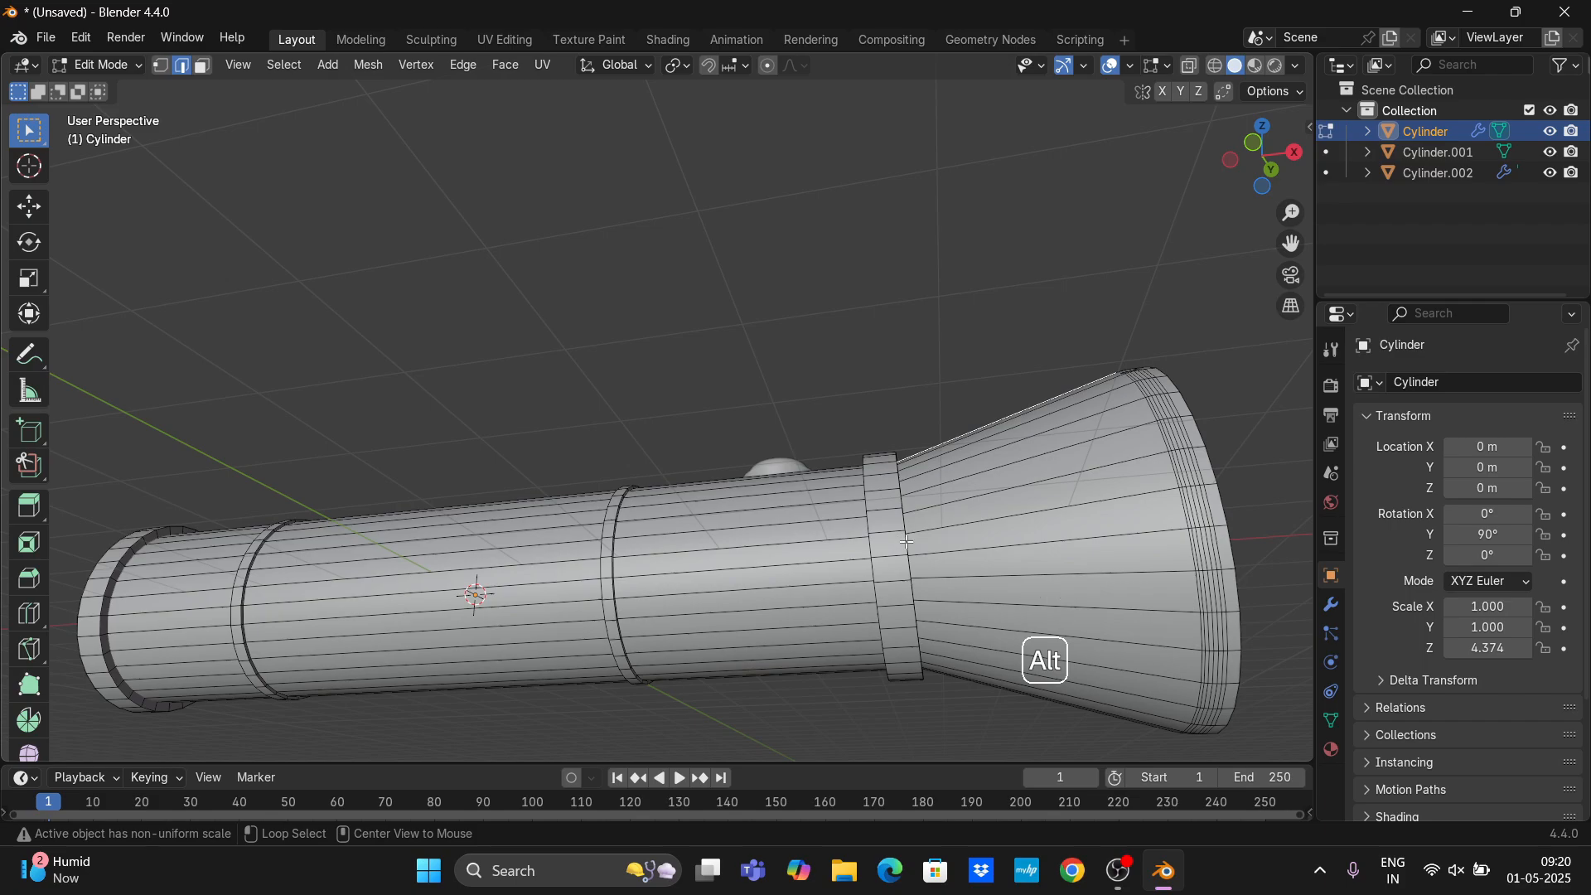
left_click(907, 541, "alt")
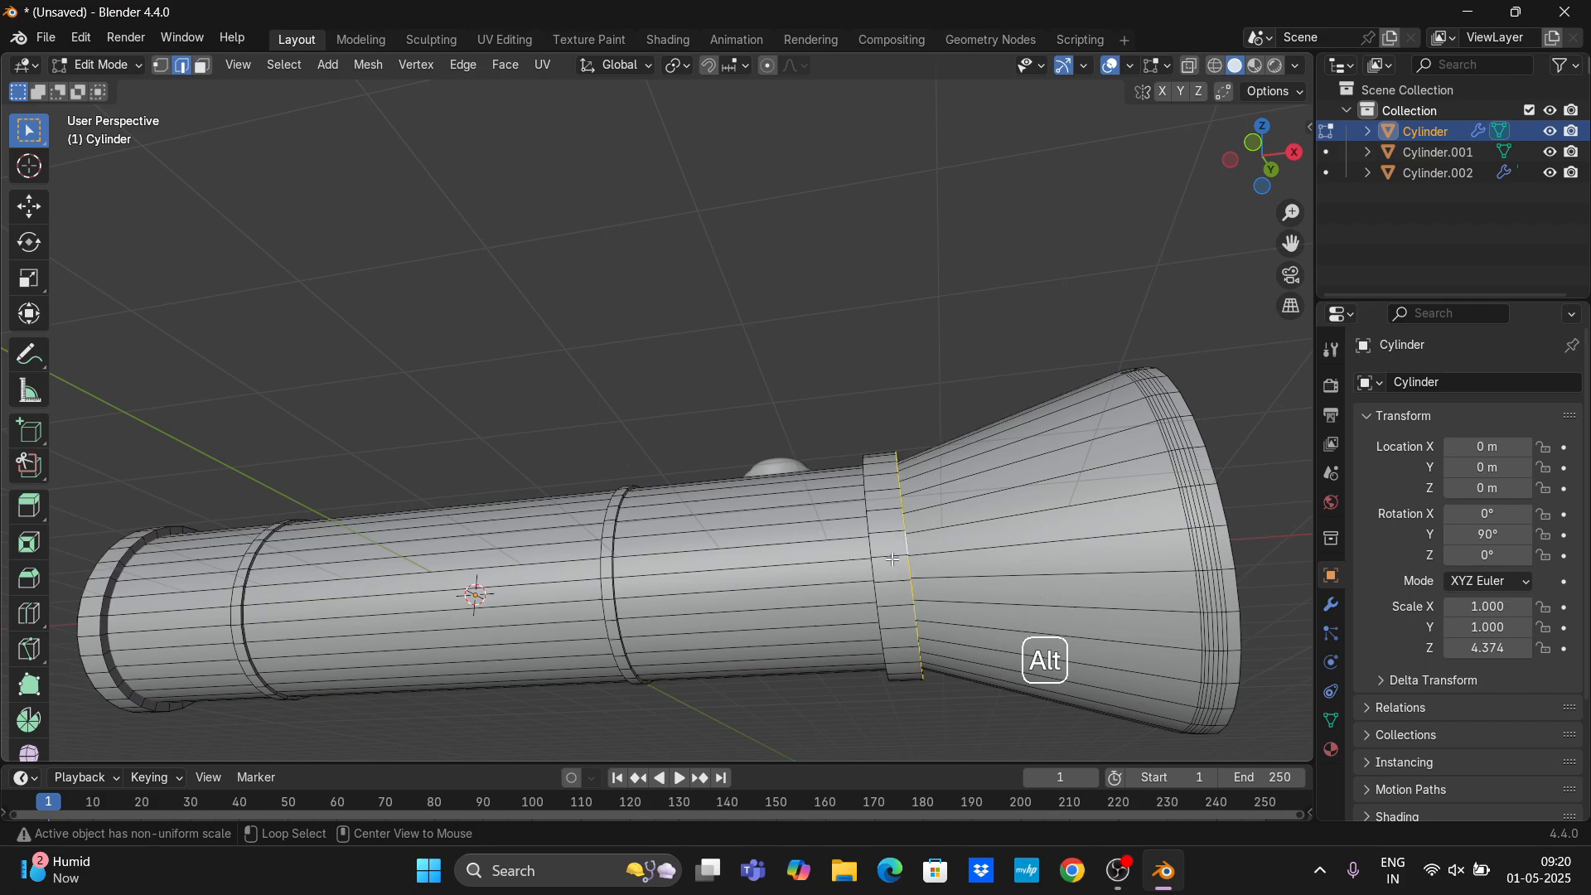
left_click(603, 592, "alt+shift")
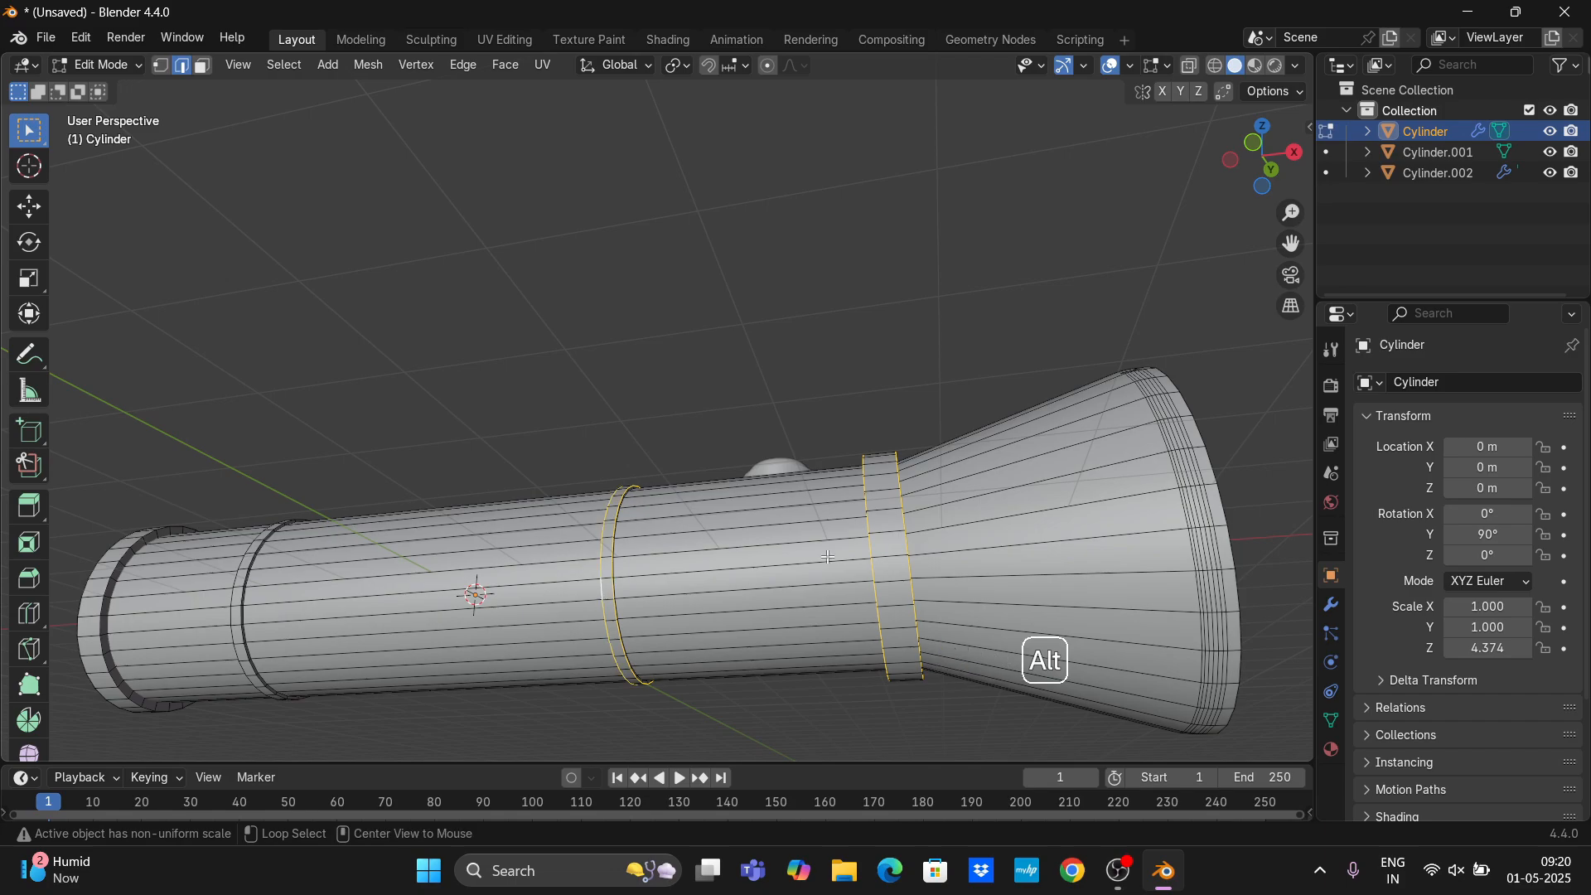
middle_click_drag(1290, 246, 879, 524)
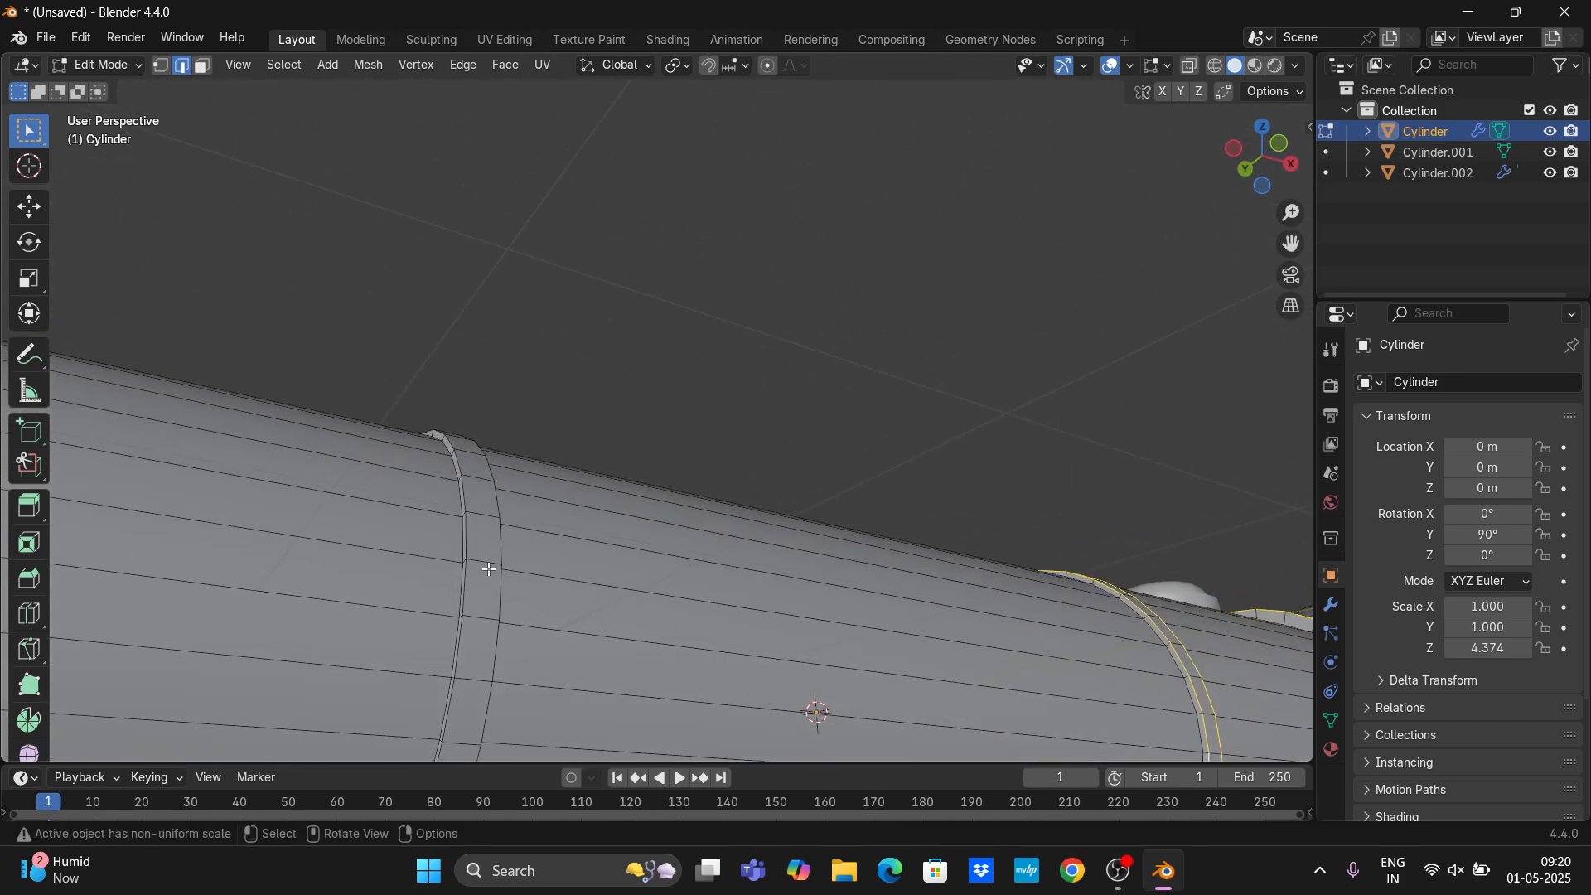
Add the rear band's and end cap's edge loops to the selection, and bevel all selected loops by about 0.011 m with 6 segments.
left_click(501, 582, "alt+shift")
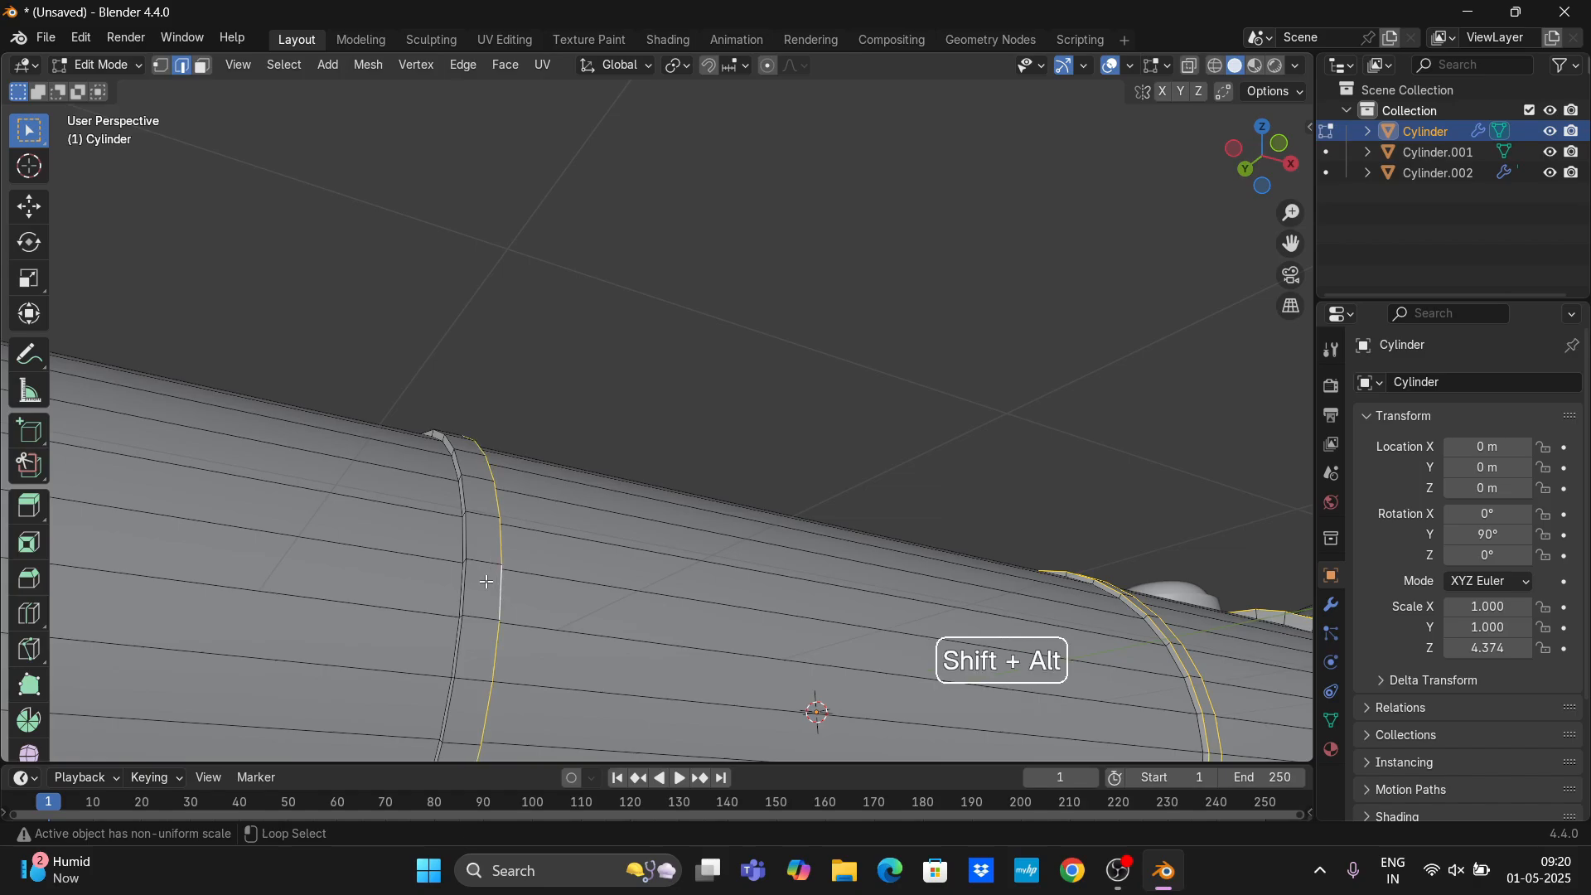
left_click(468, 577, "alt+shift")
middle_click_drag(468, 576, 207, 565)
left_click(213, 492, "alt+shift")
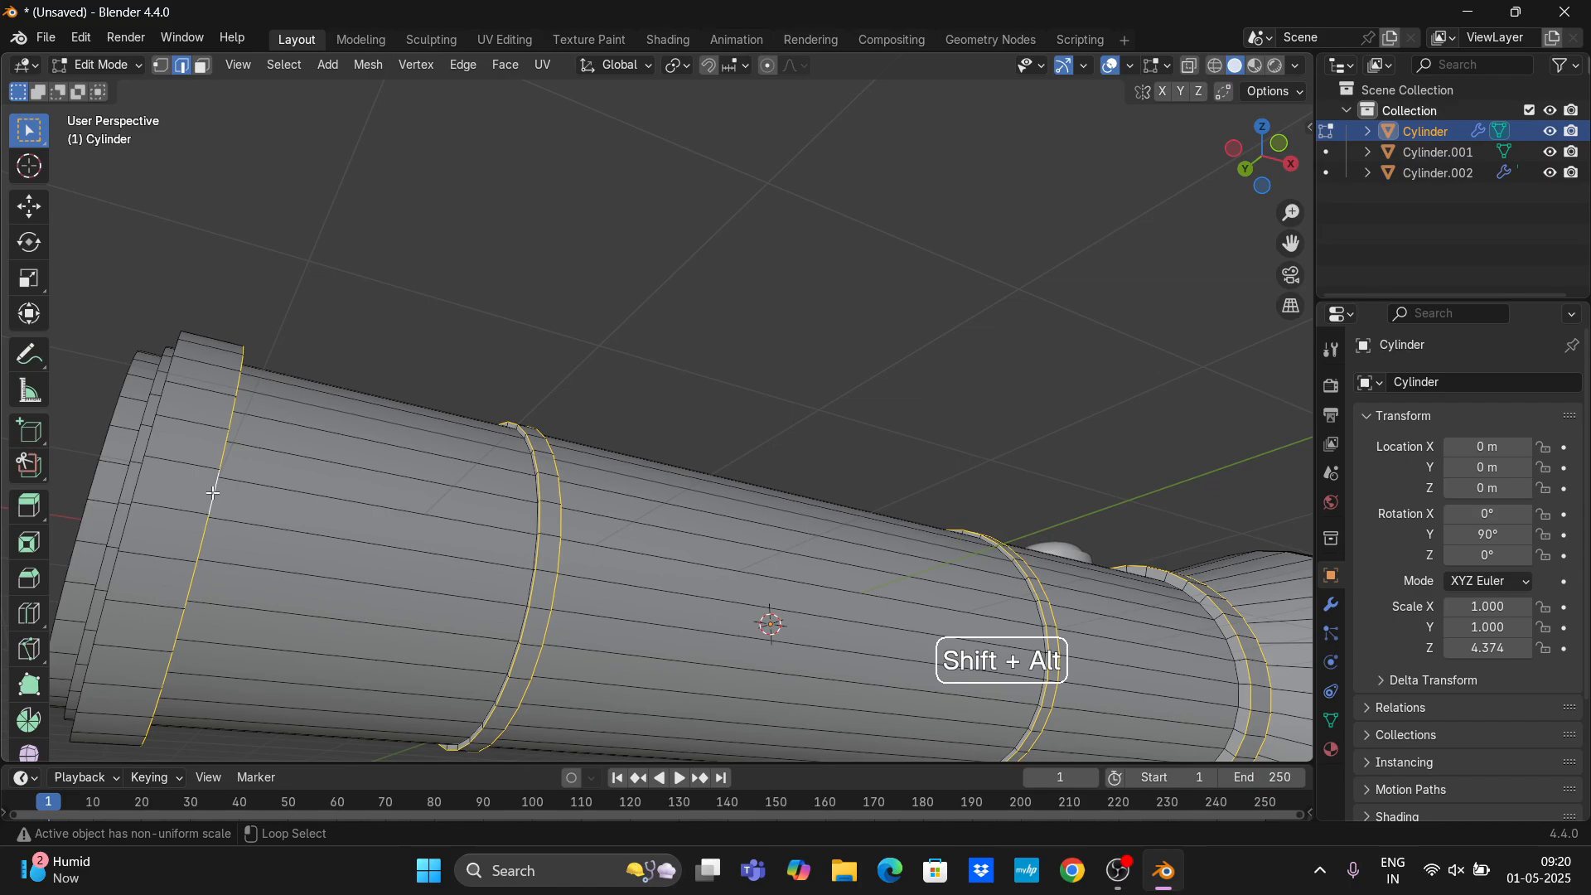
left_click(139, 466, "alt+shift")
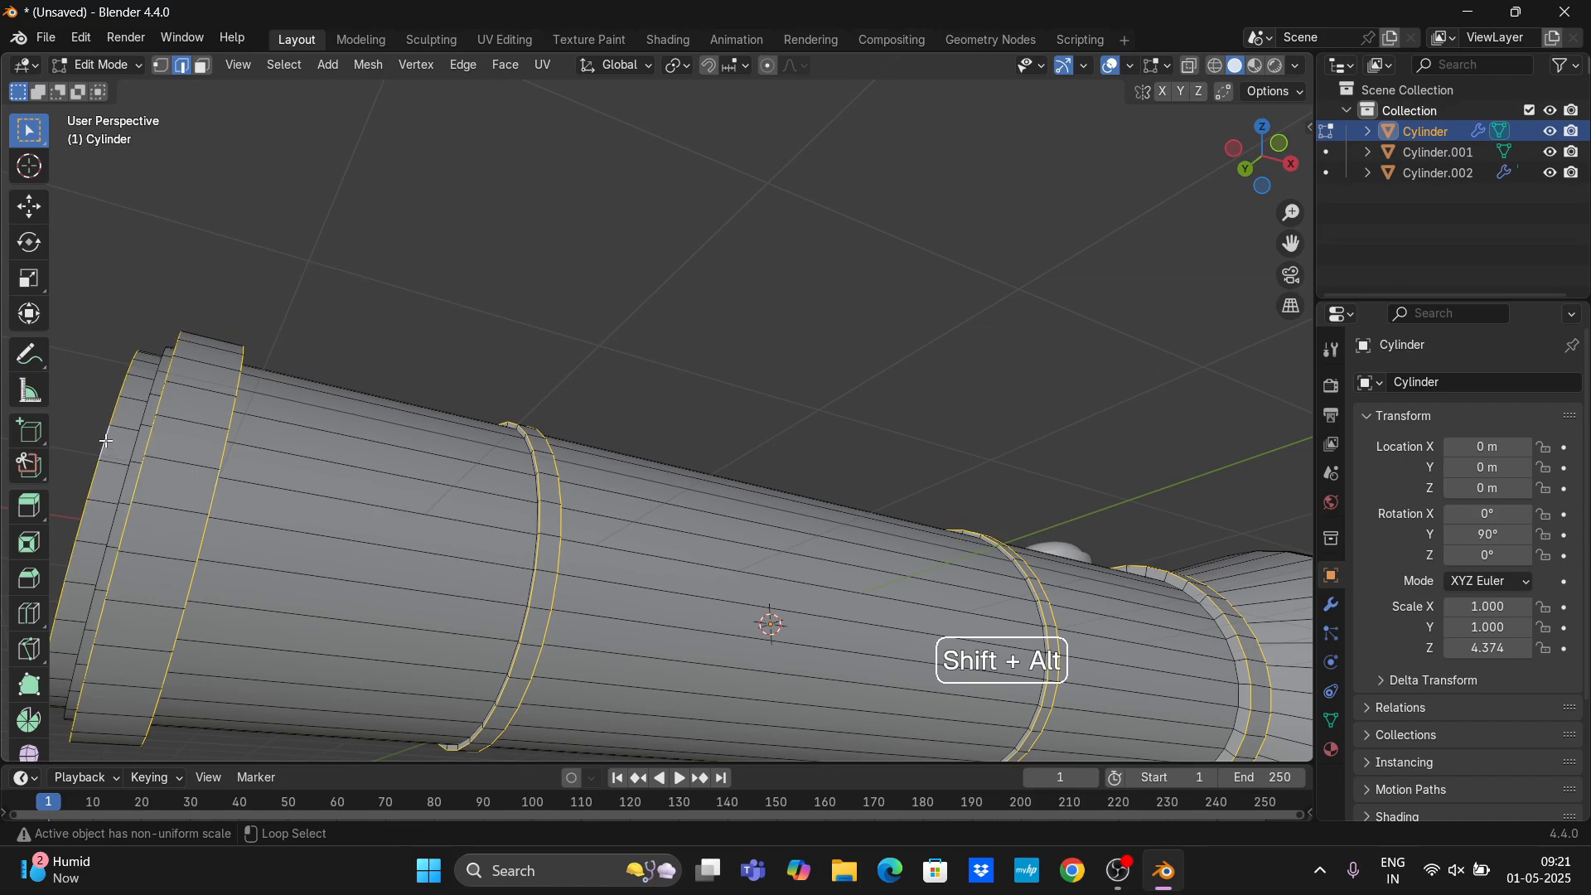
left_click(135, 442, "alt+shift")
middle_click_drag(135, 442, 515, 538)
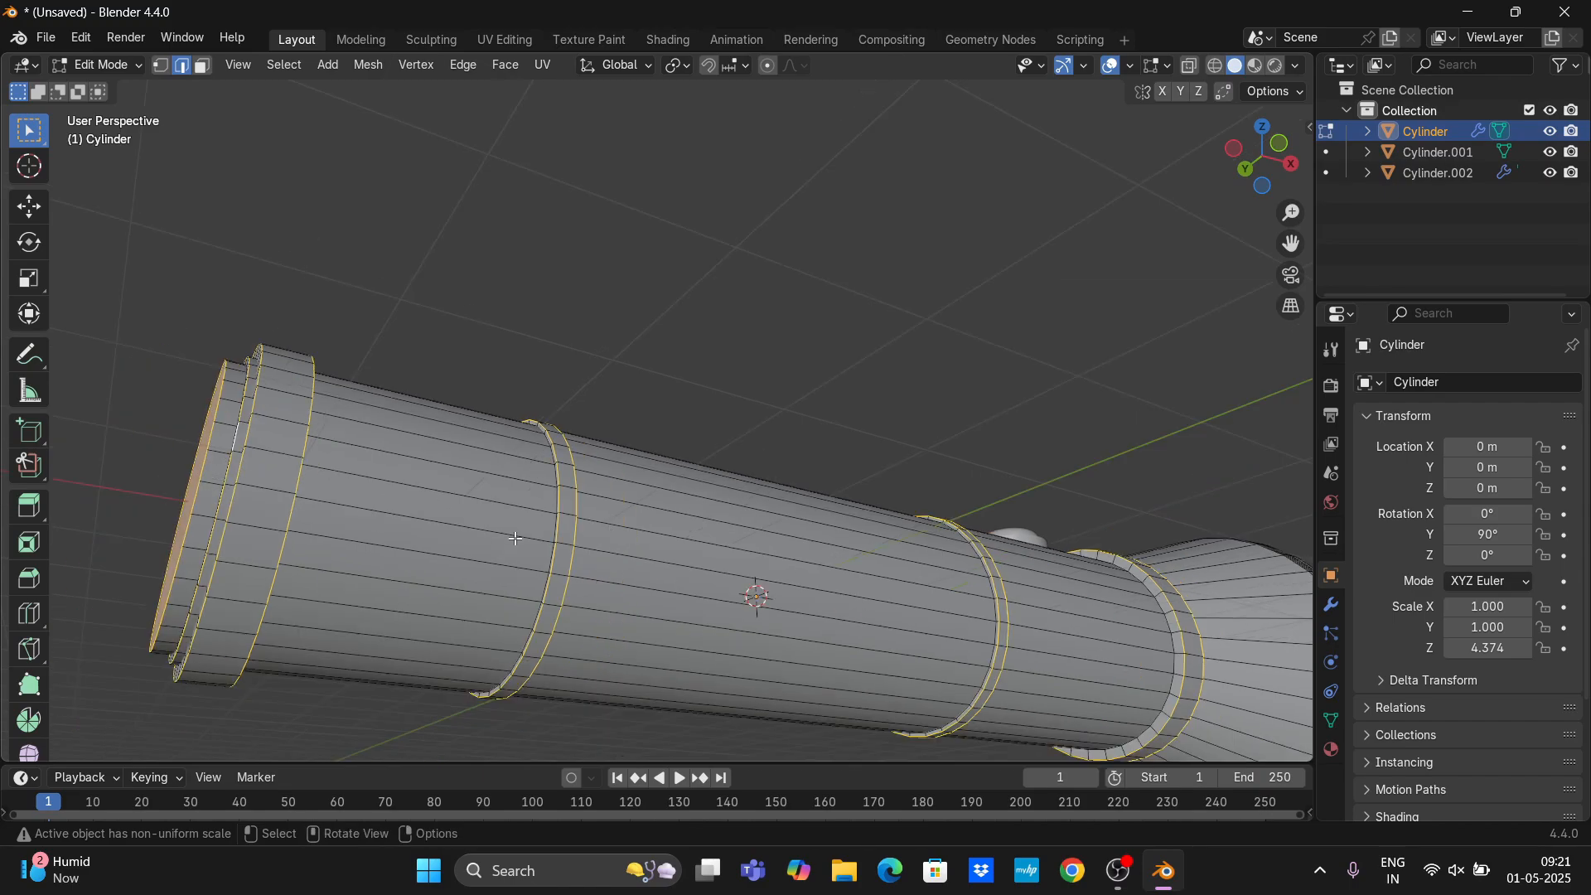
key("ctrl+b")
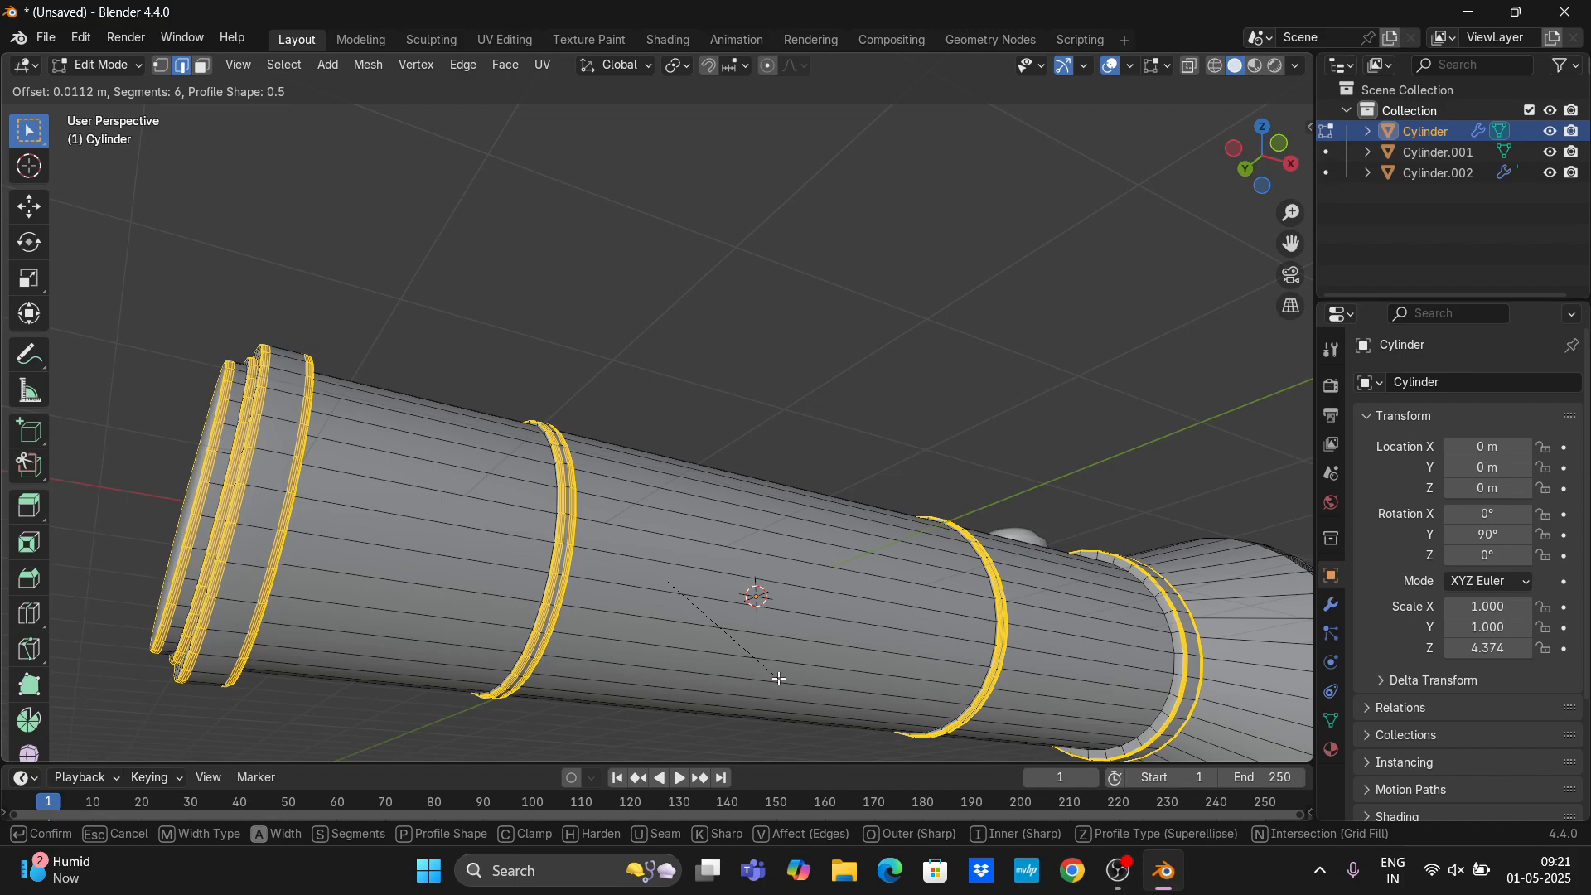
left_click(779, 678)
key("Tab")
middle_click_drag(746, 696, 898, 289)
left_click(977, 322)
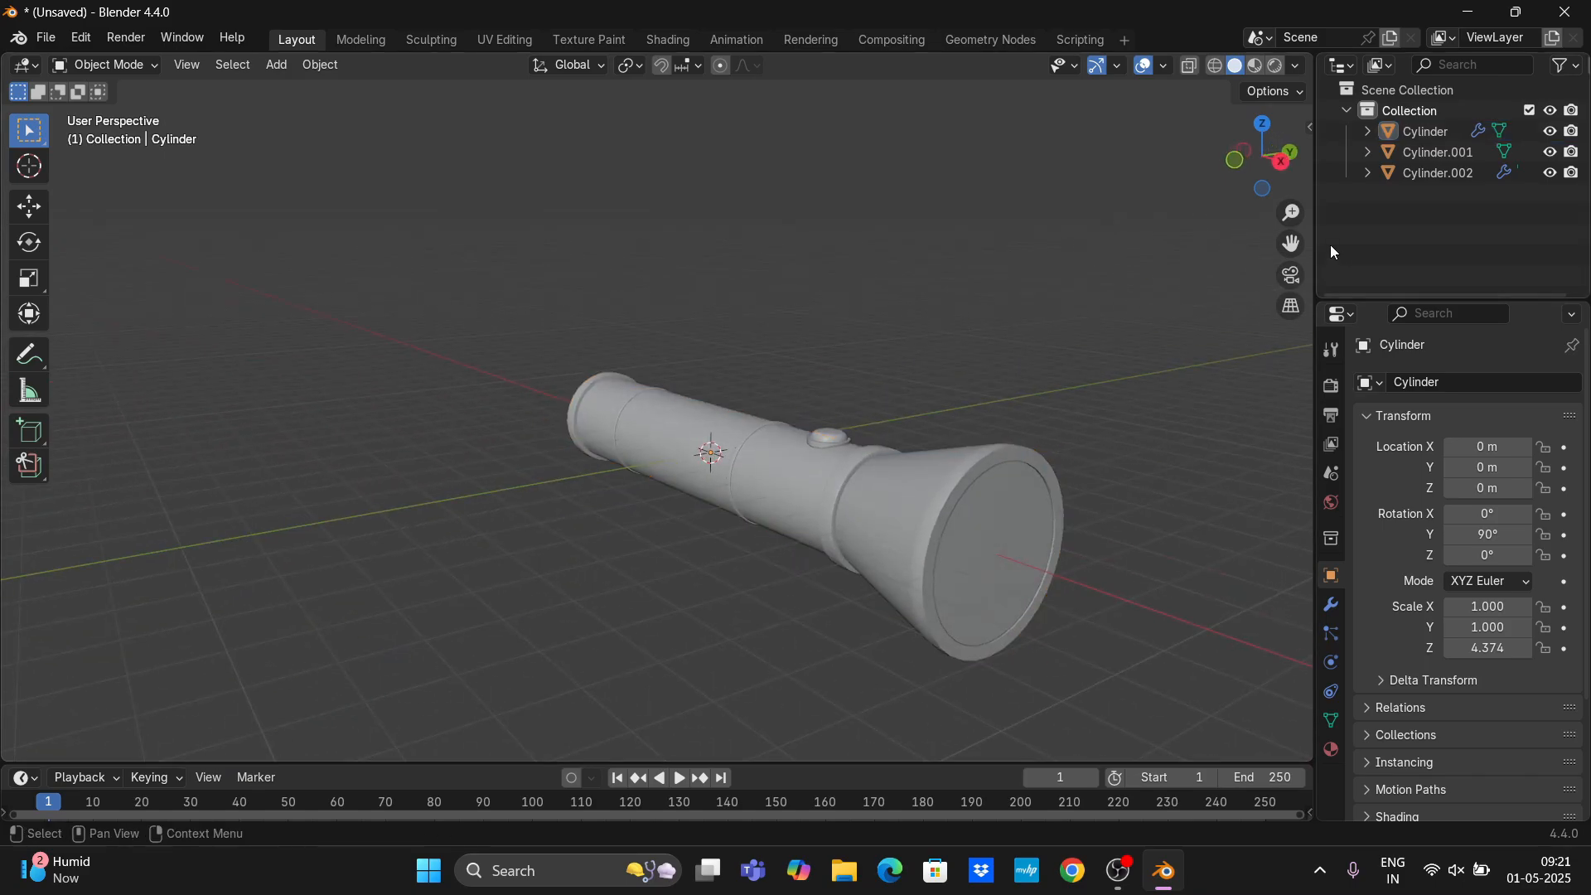
Show the viewport in Material Preview and add a new material to the torch body.
left_click_drag(1291, 242, 1127, 177)
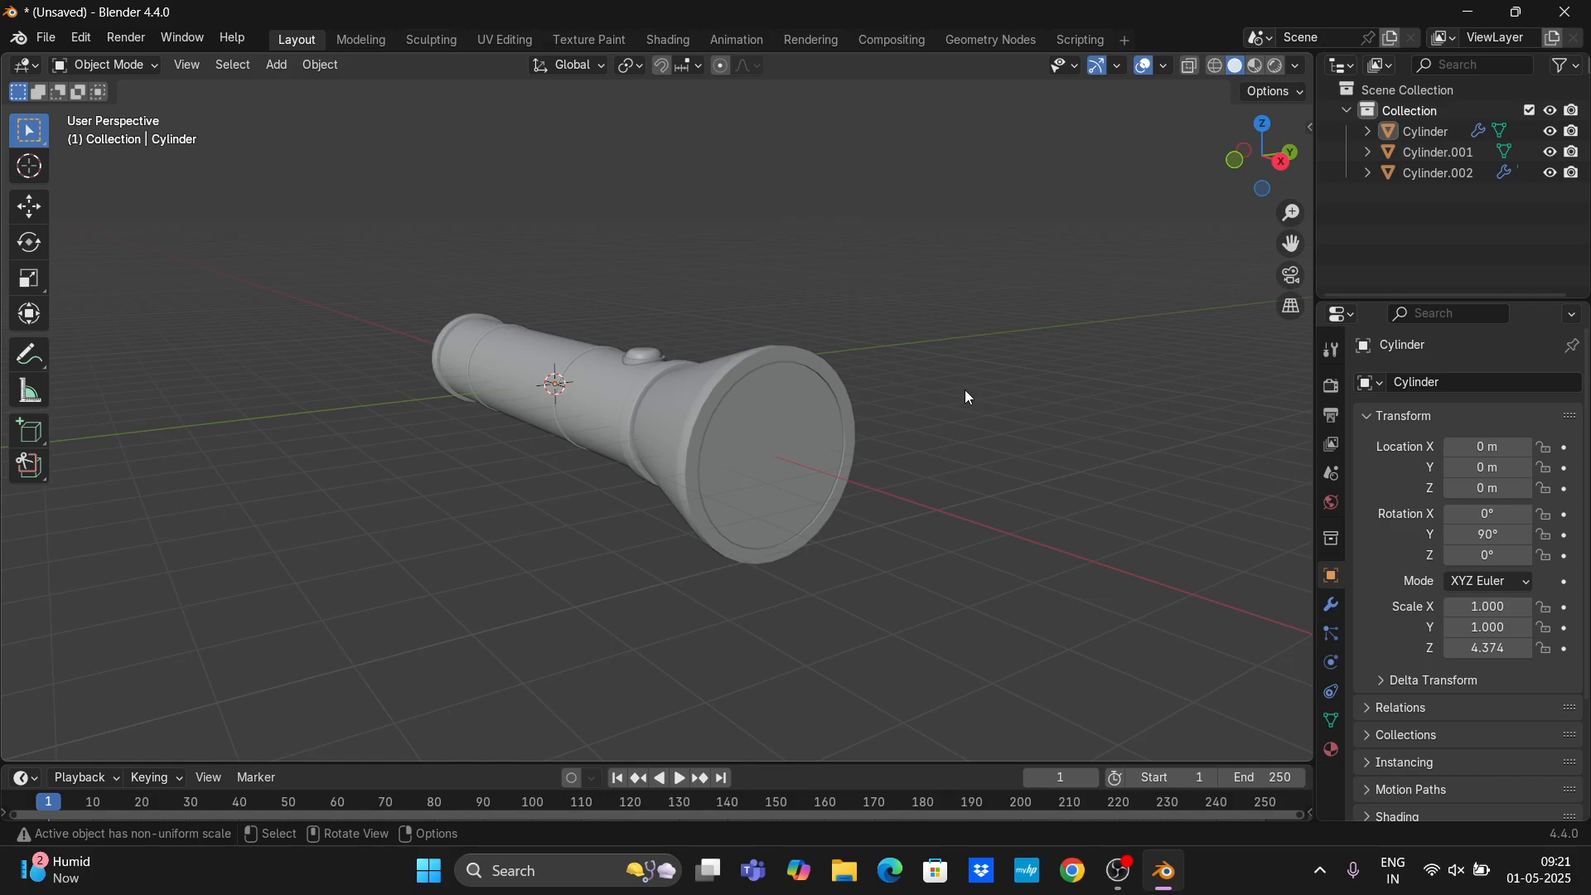
left_click(1255, 64)
scroll(824, 474, "up", 2)
left_click(664, 415)
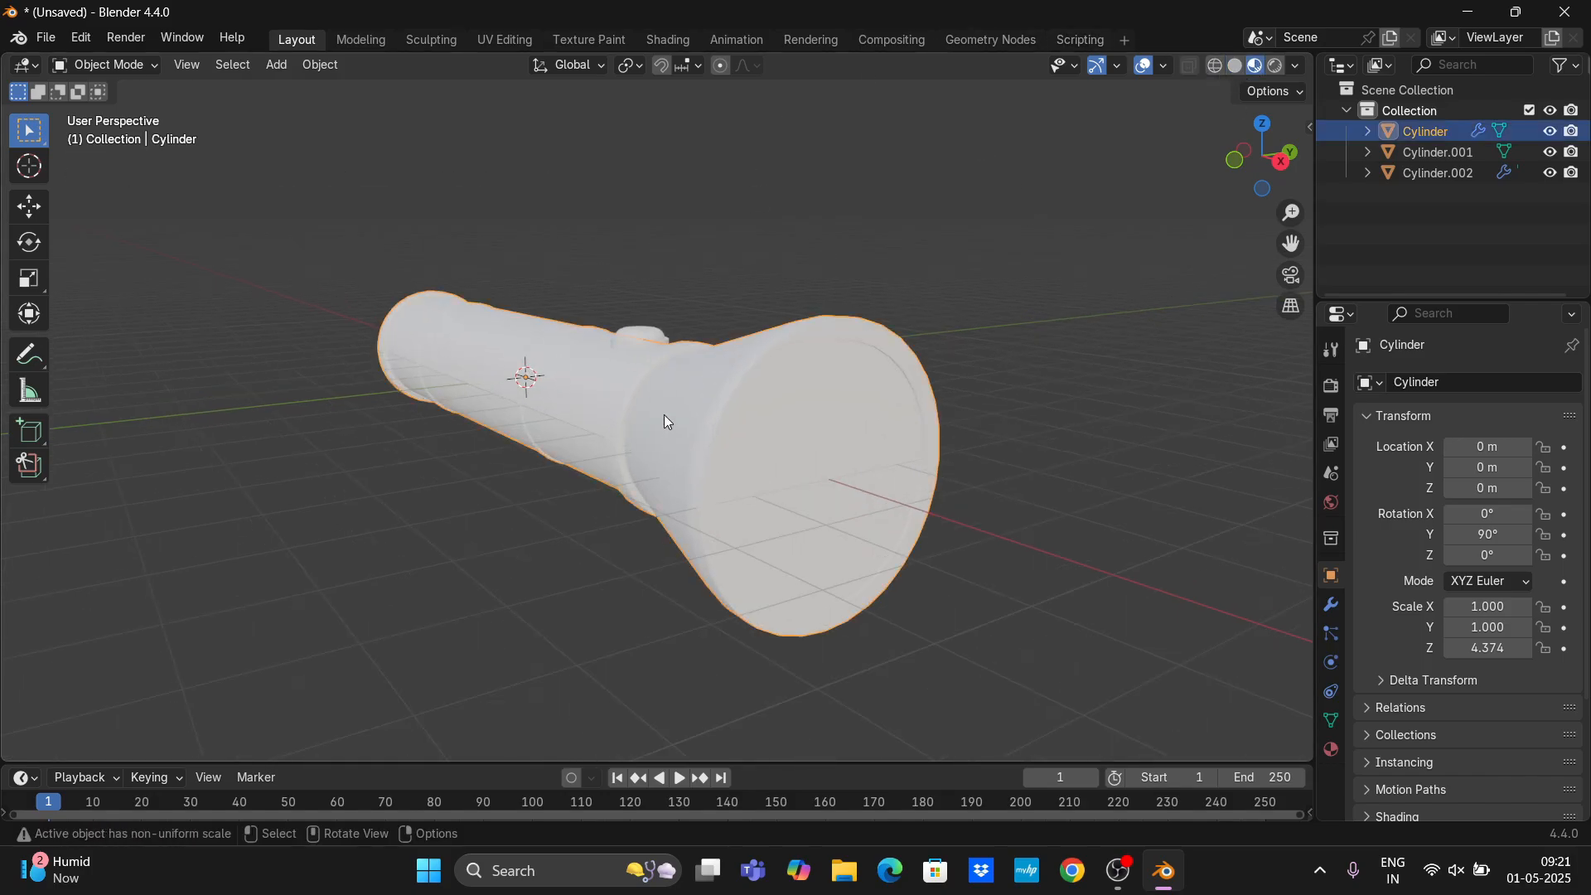
left_click(1331, 751)
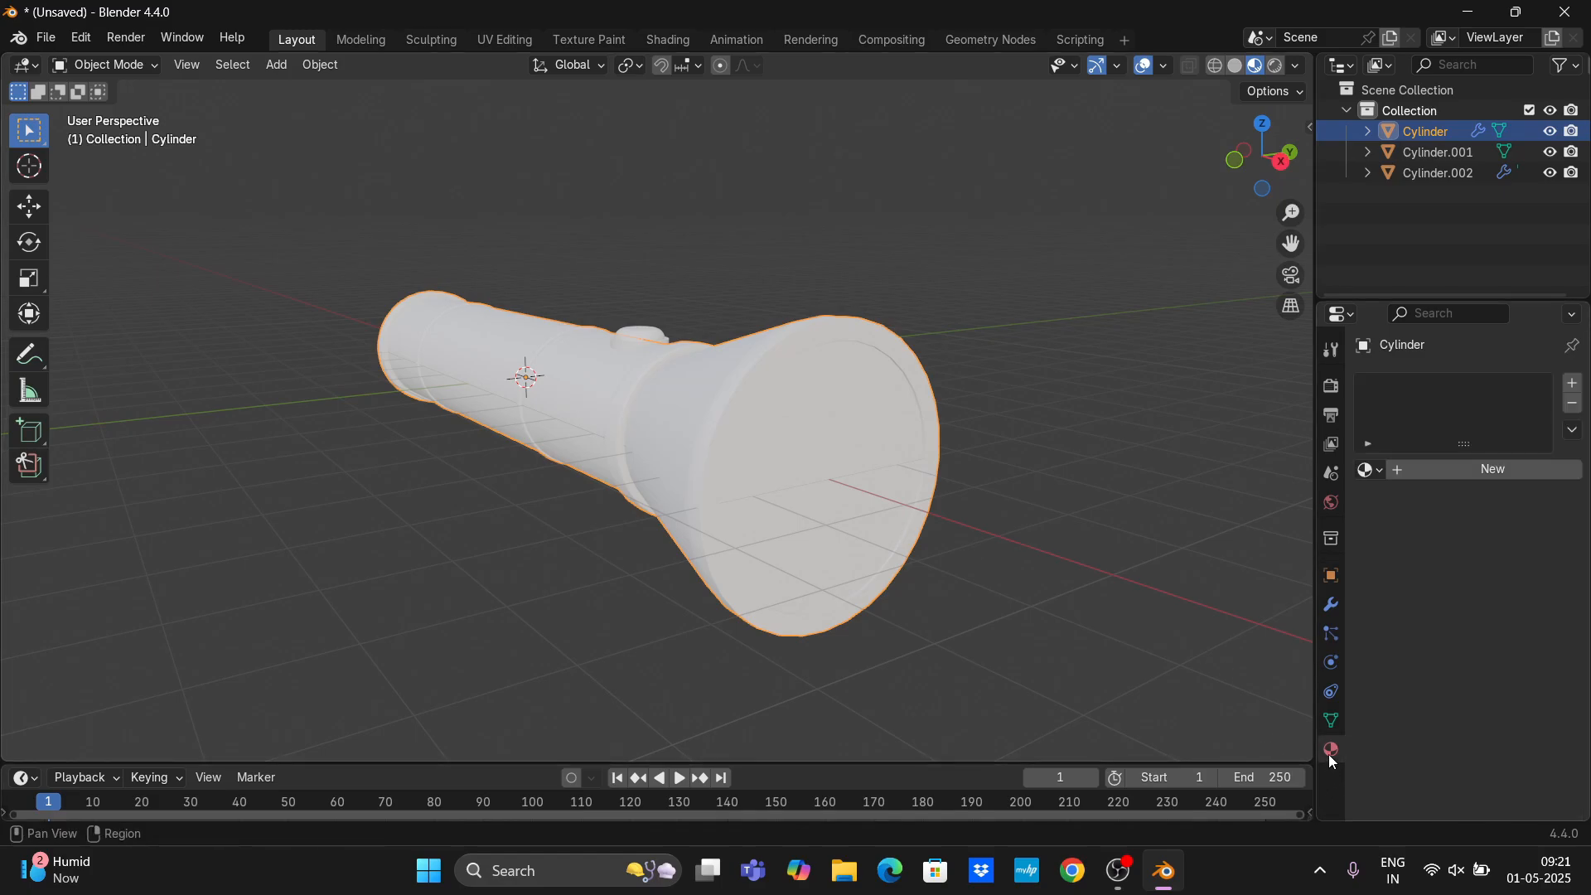
left_click(1516, 469)
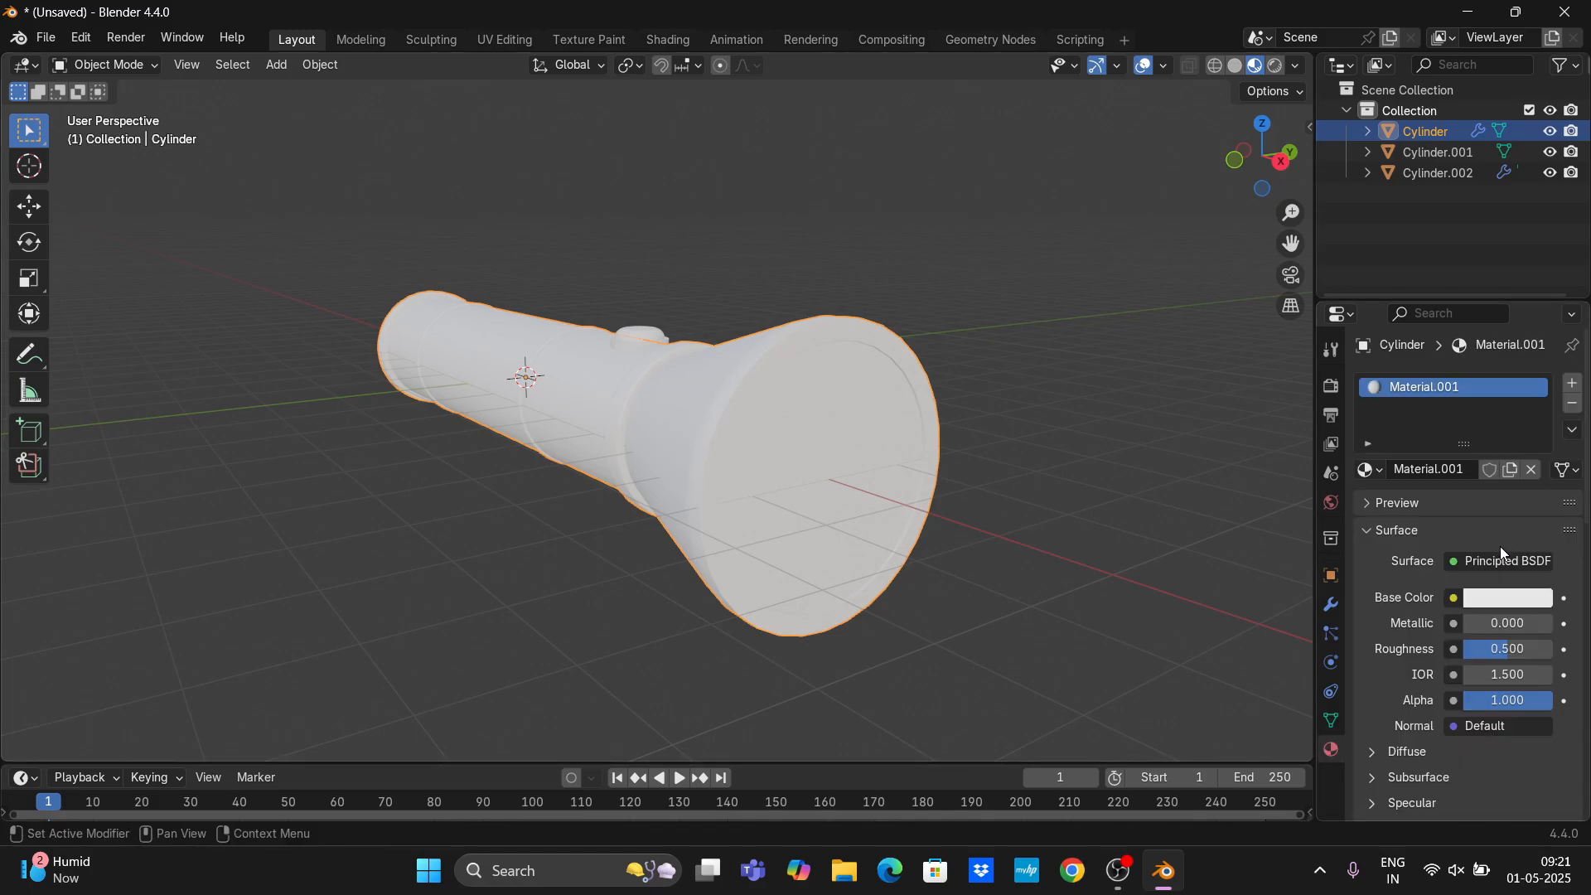
Set the body material's base color to a darkened red with hue about 0.004 and saturation about 0.944.
left_click(1504, 599)
left_click_drag(1439, 355, 1436, 402)
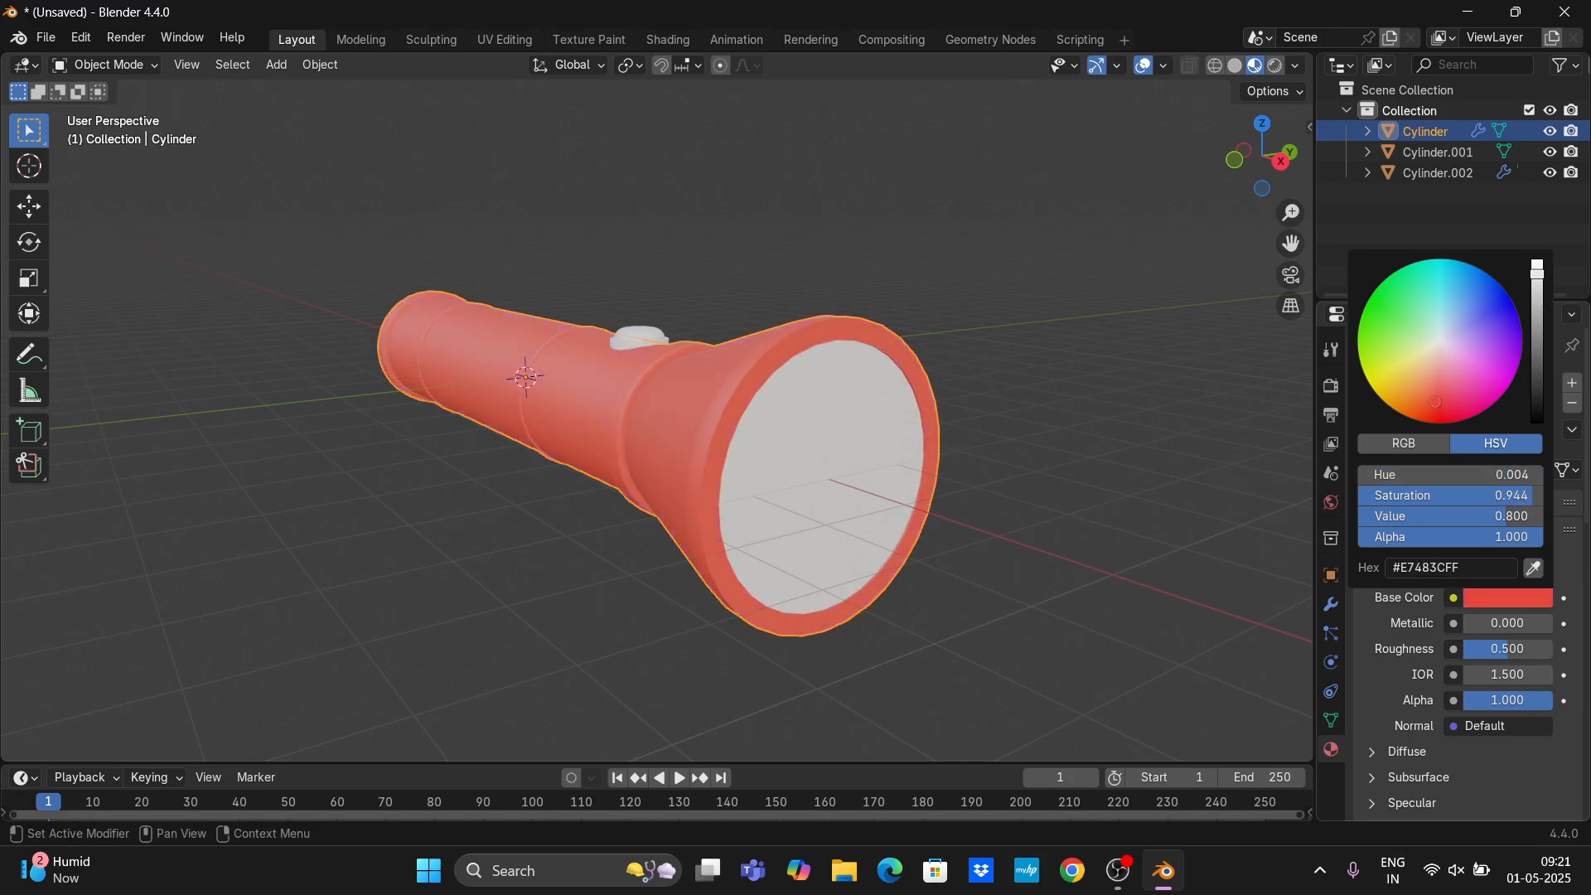
left_click_drag(1537, 270, 1543, 312)
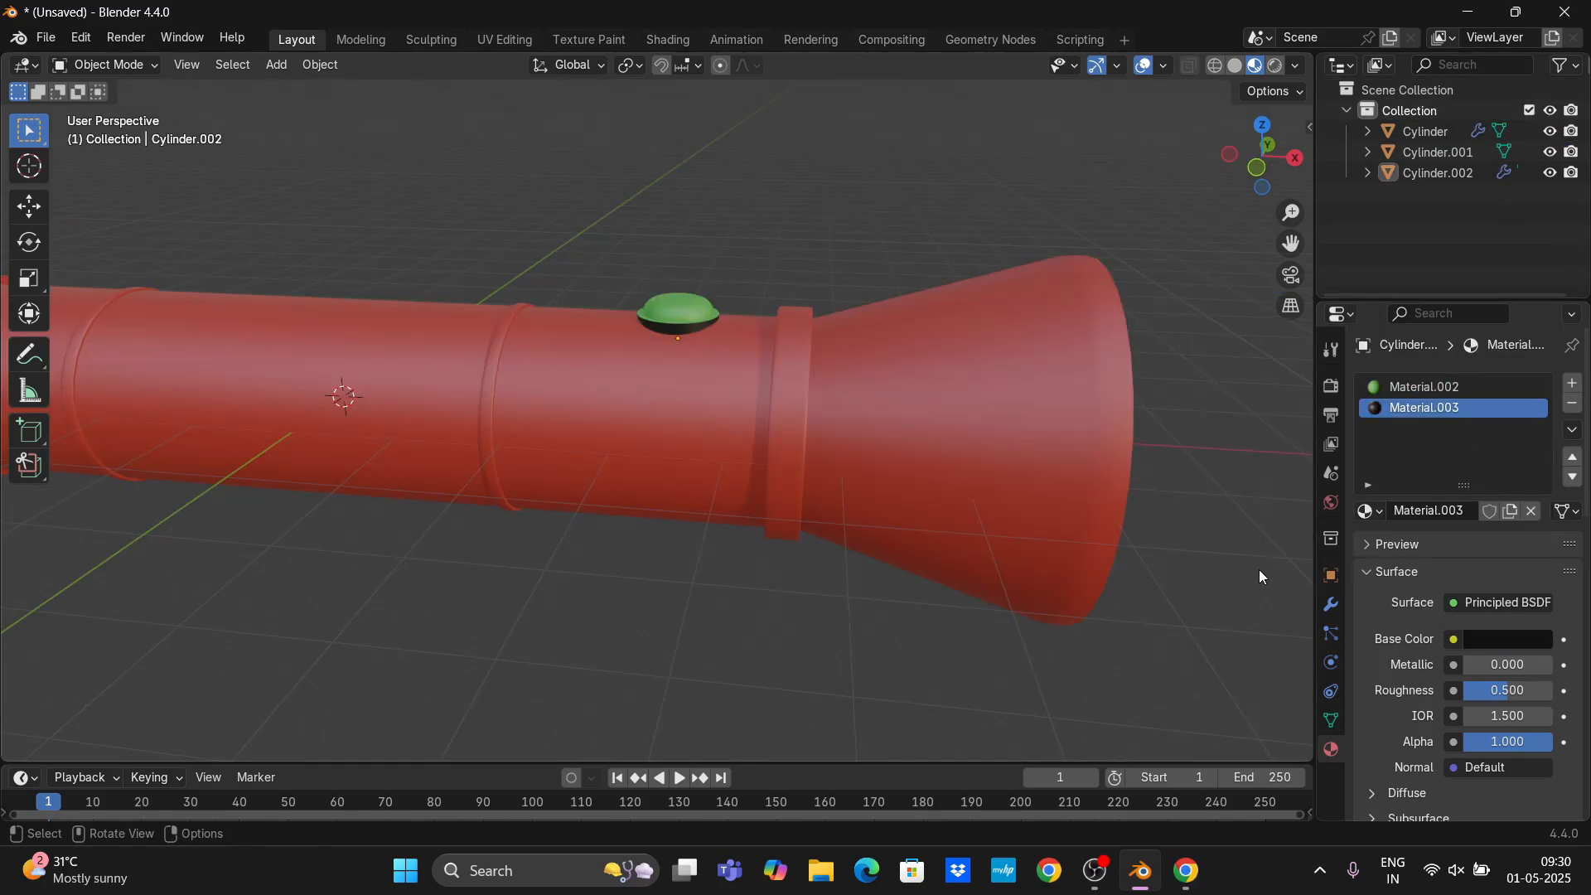
Select the front glass and create a new material for it in the Shading workspace.
scroll(1011, 522, "down", 3)
scroll(923, 504, "up", 3)
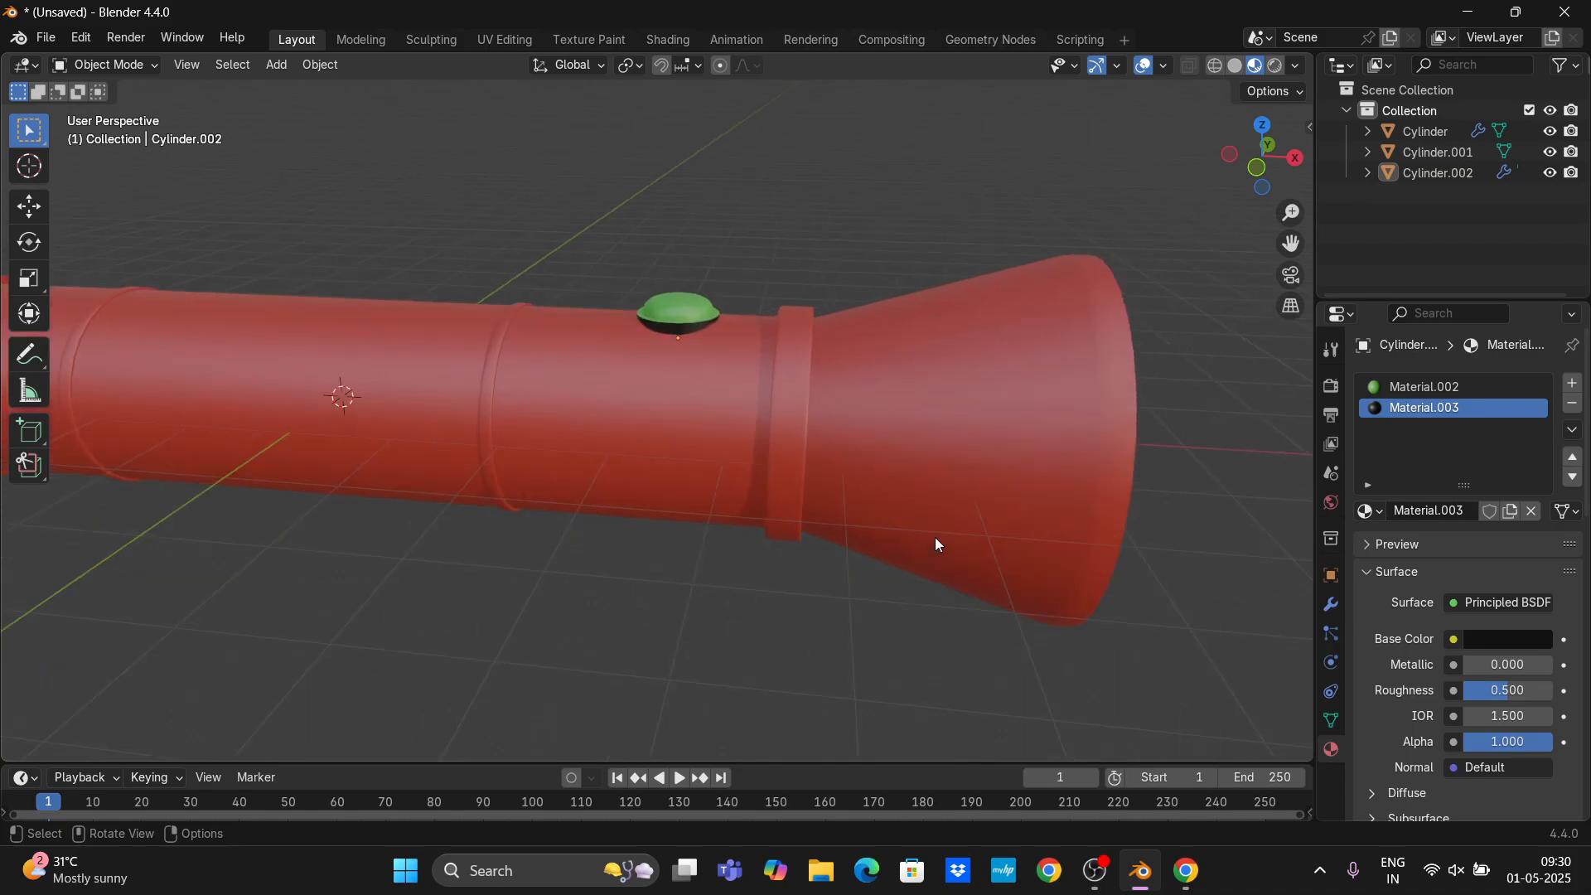
middle_click_drag(935, 538, 820, 503)
scroll(1112, 522, "down", 2)
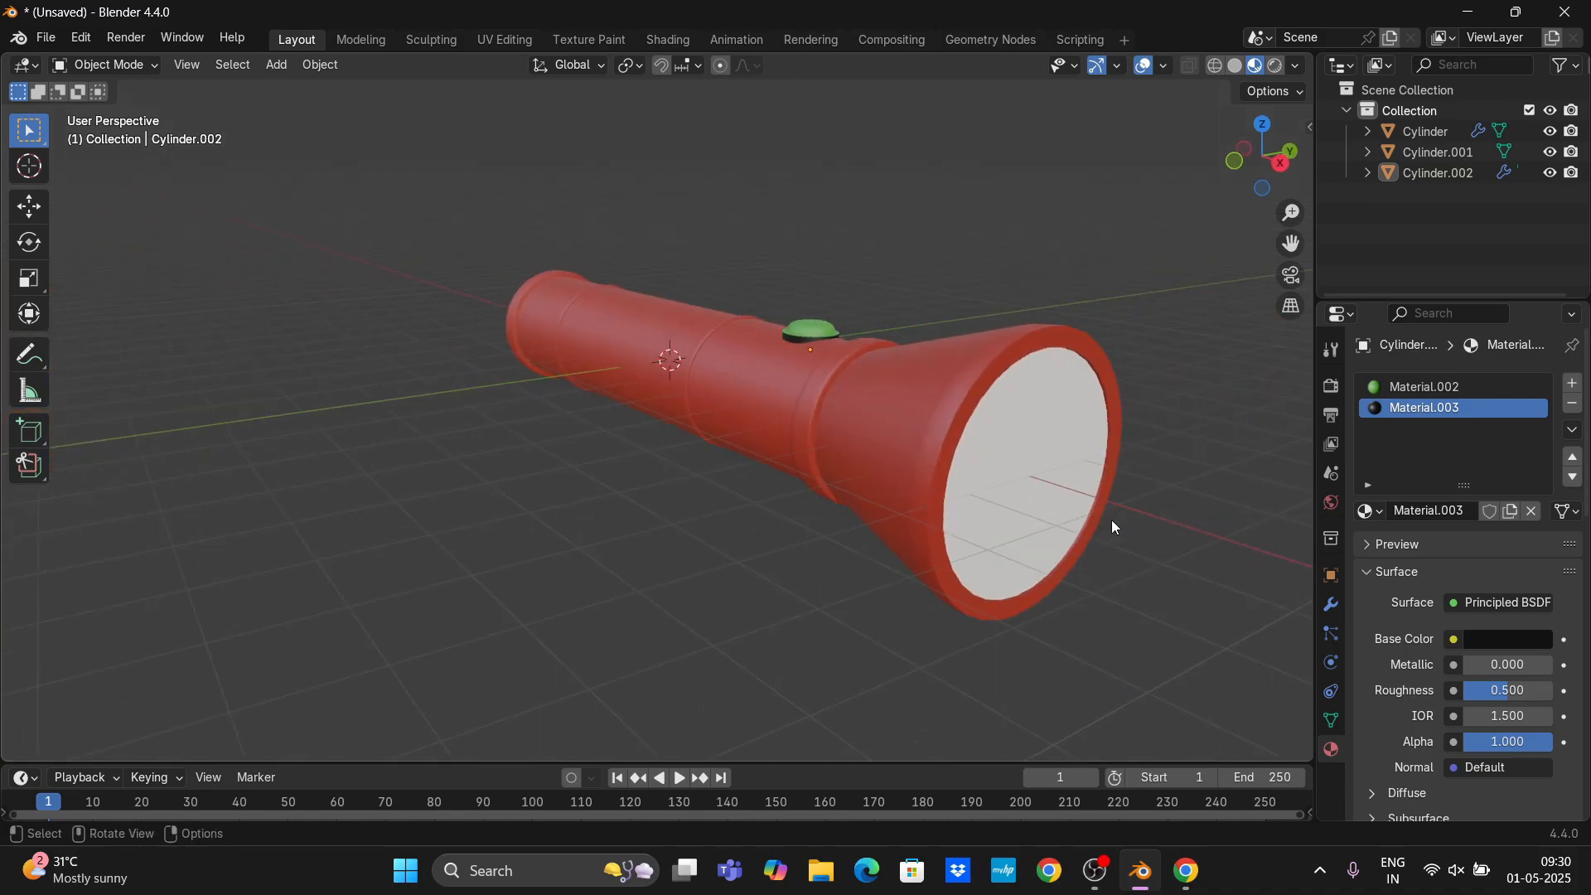
left_click(1036, 474)
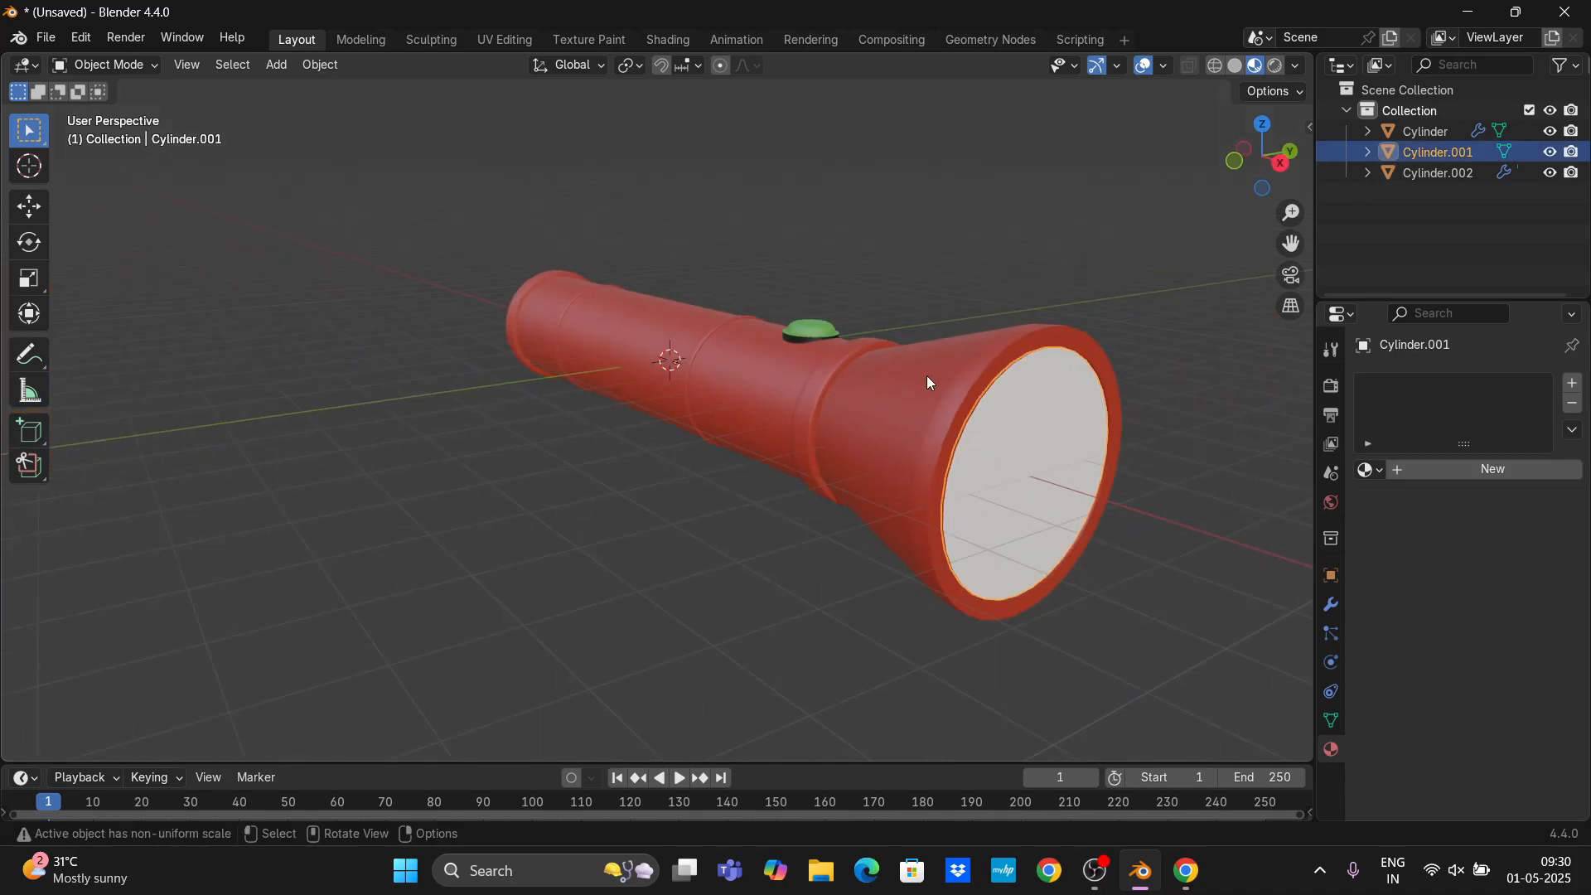
left_click(675, 40)
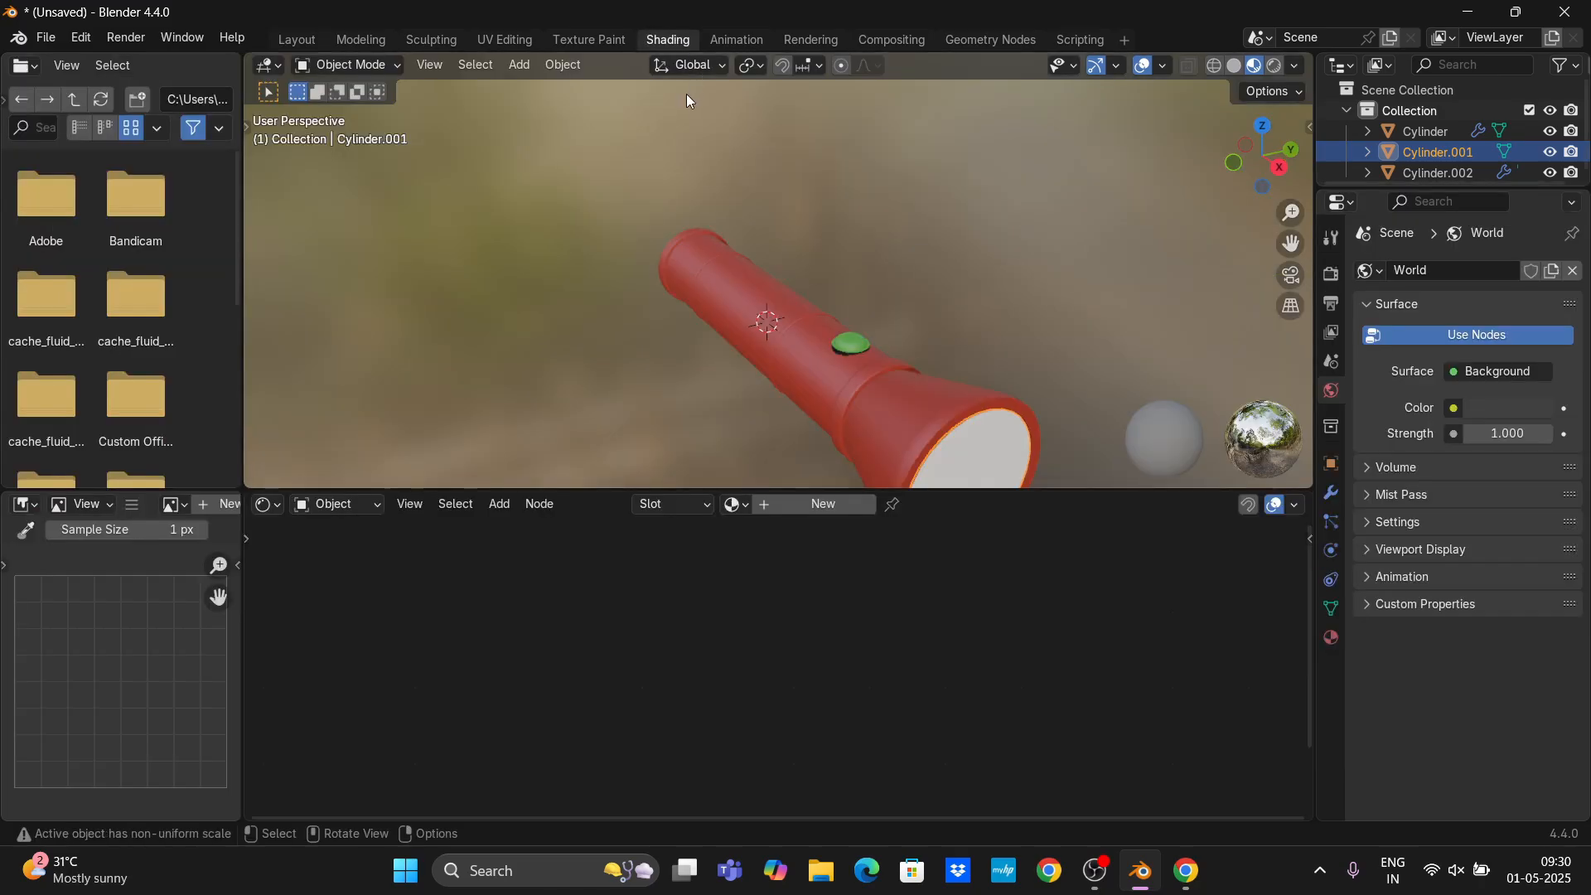
left_click(854, 510)
left_click_drag(1297, 241, 1230, 82)
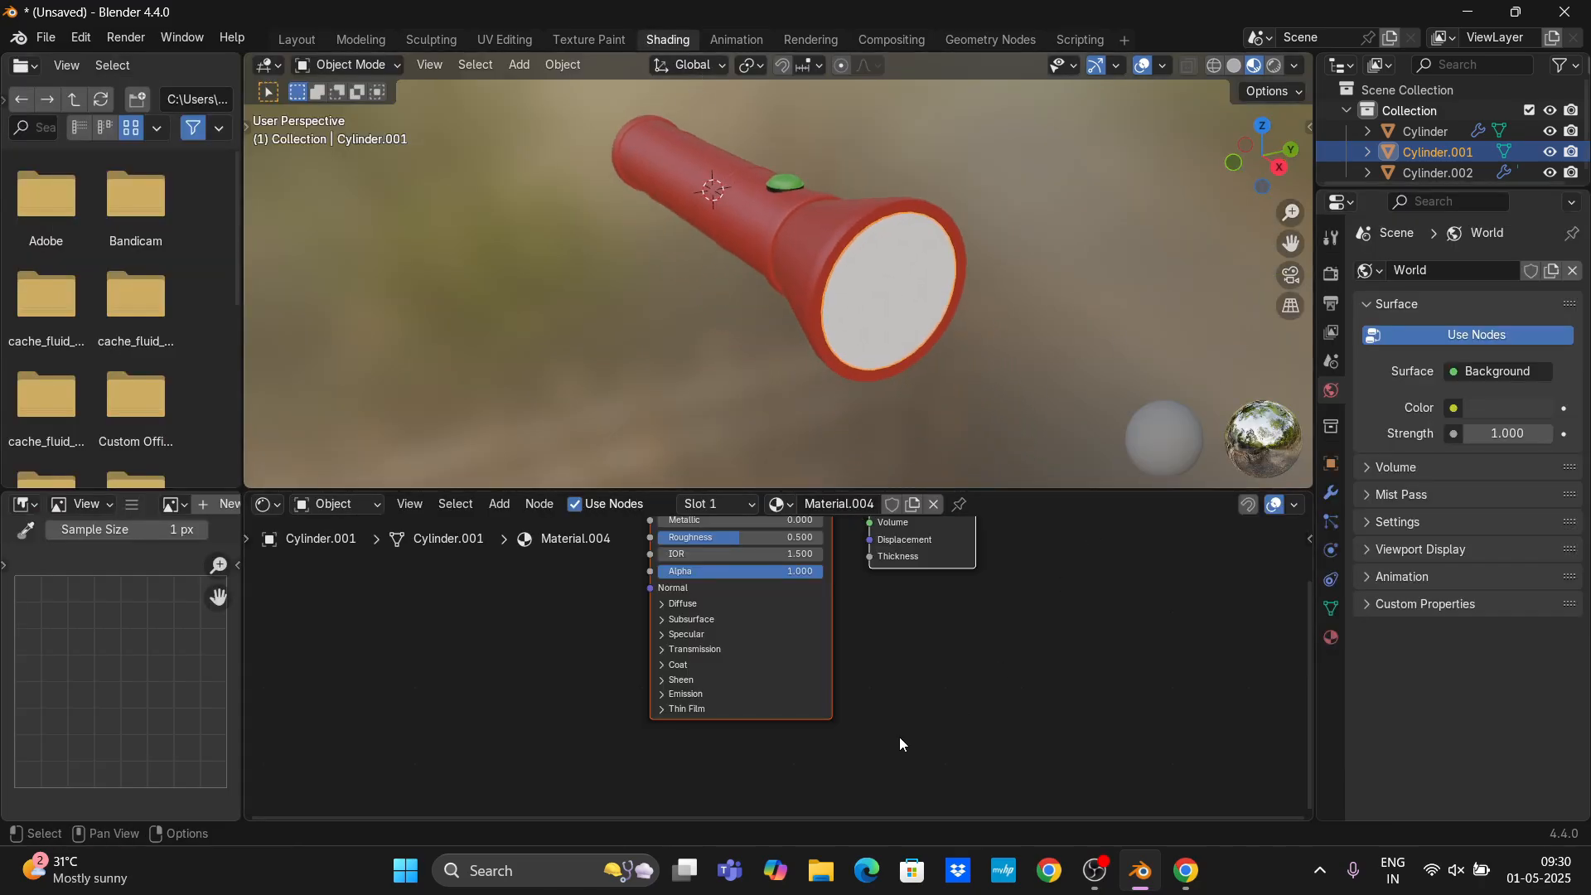
Set the emission strength of the front glass material to 3.
scroll(680, 710, "up", 1)
left_click(640, 701)
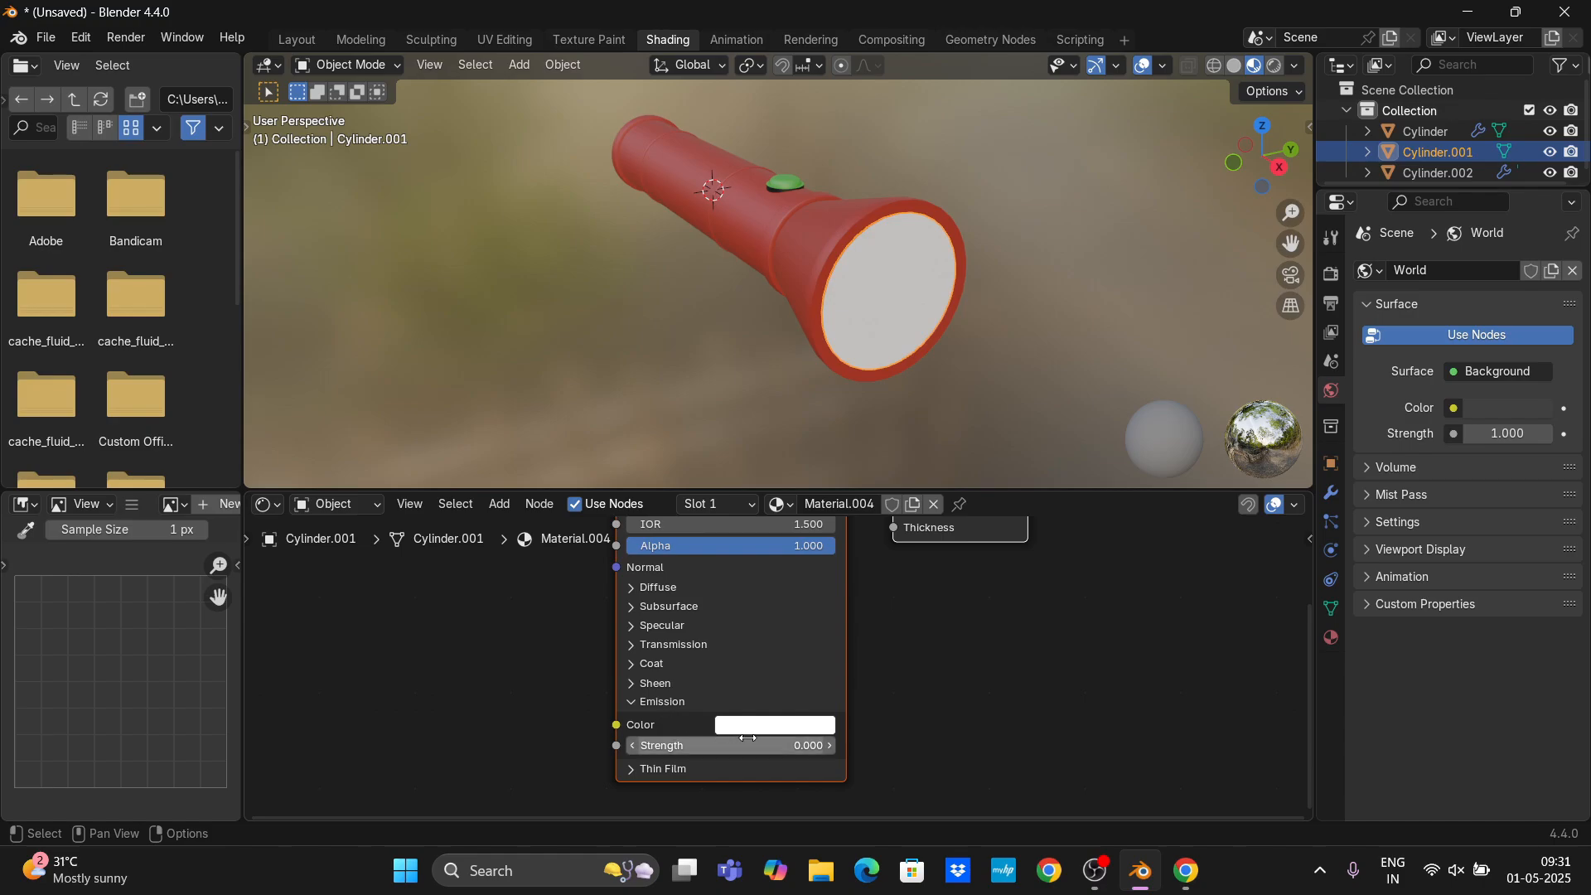
left_click(786, 745)
type("3")
key("Return")
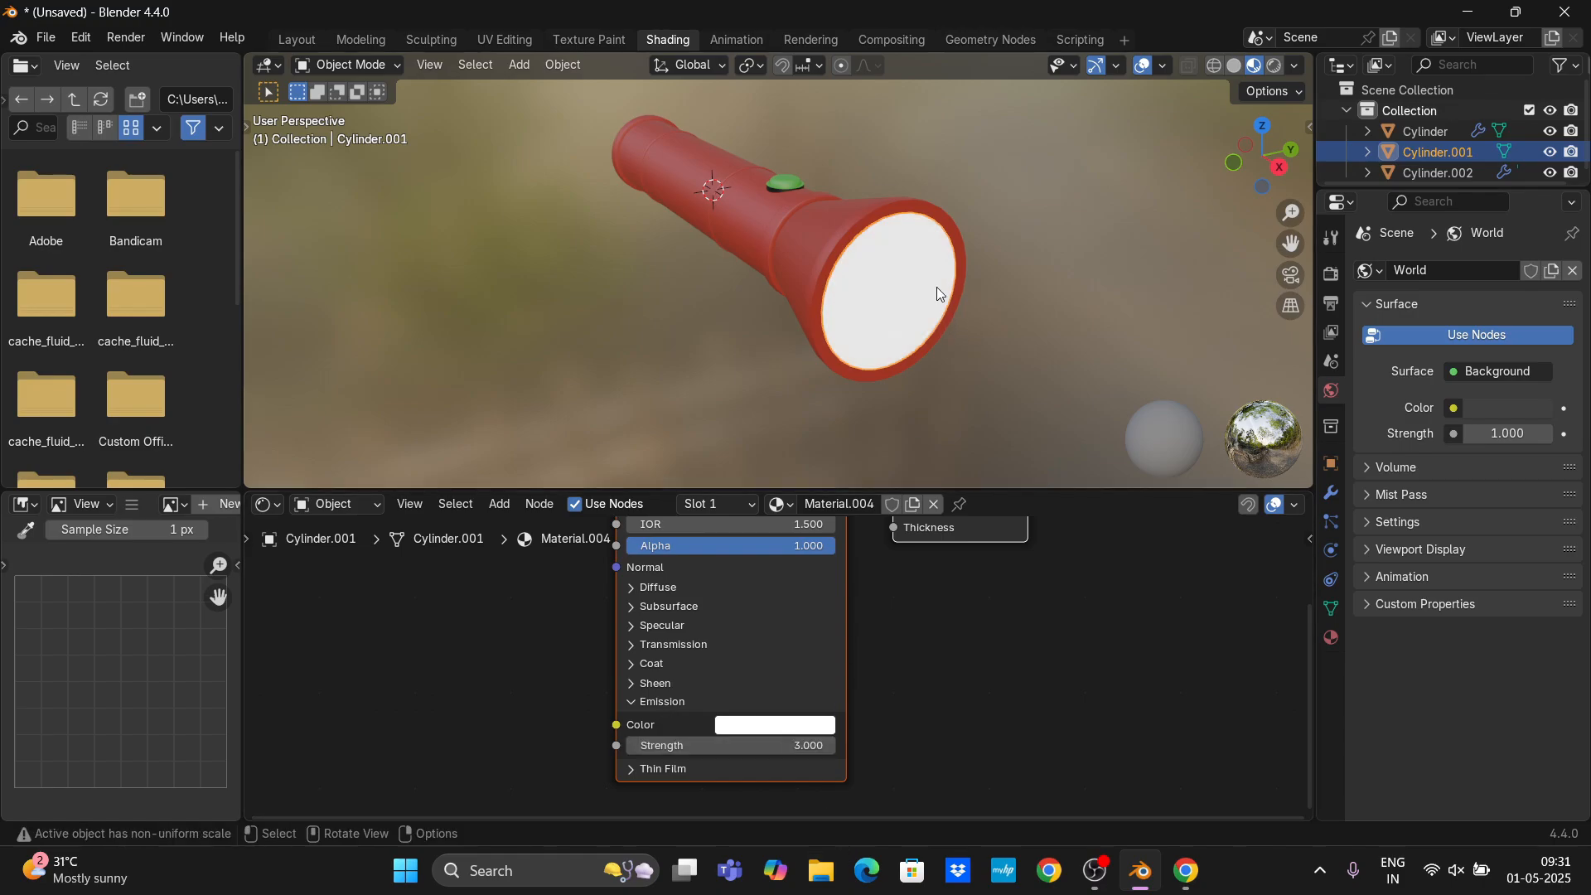
Enable nodes in the Compositing workspace and move the Composite node farther from the Render Layers node.
left_click(882, 42)
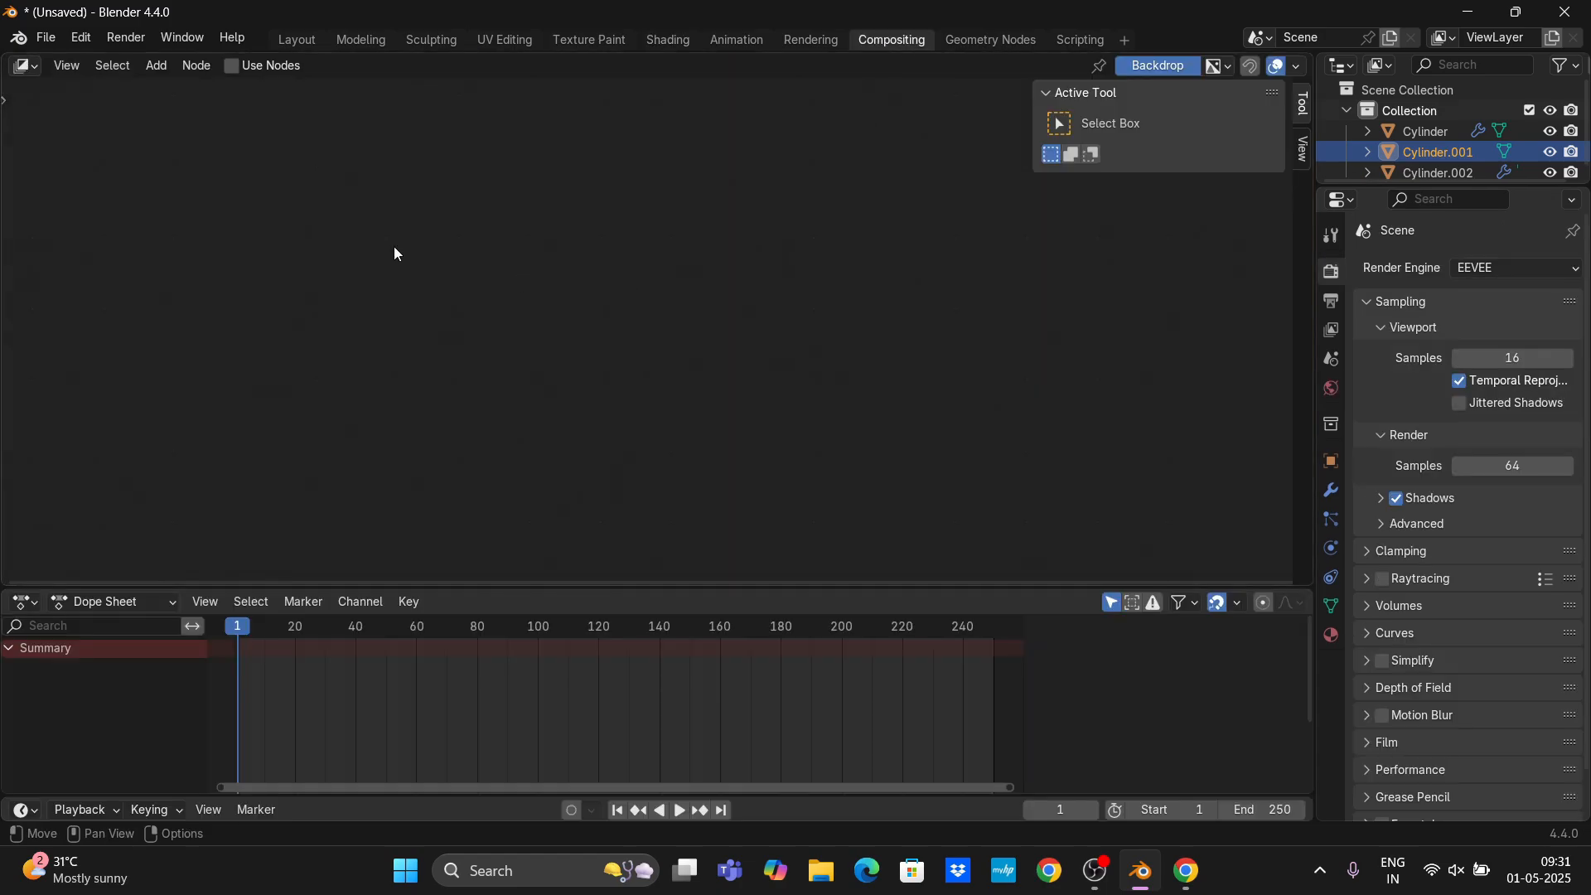
left_click(241, 66)
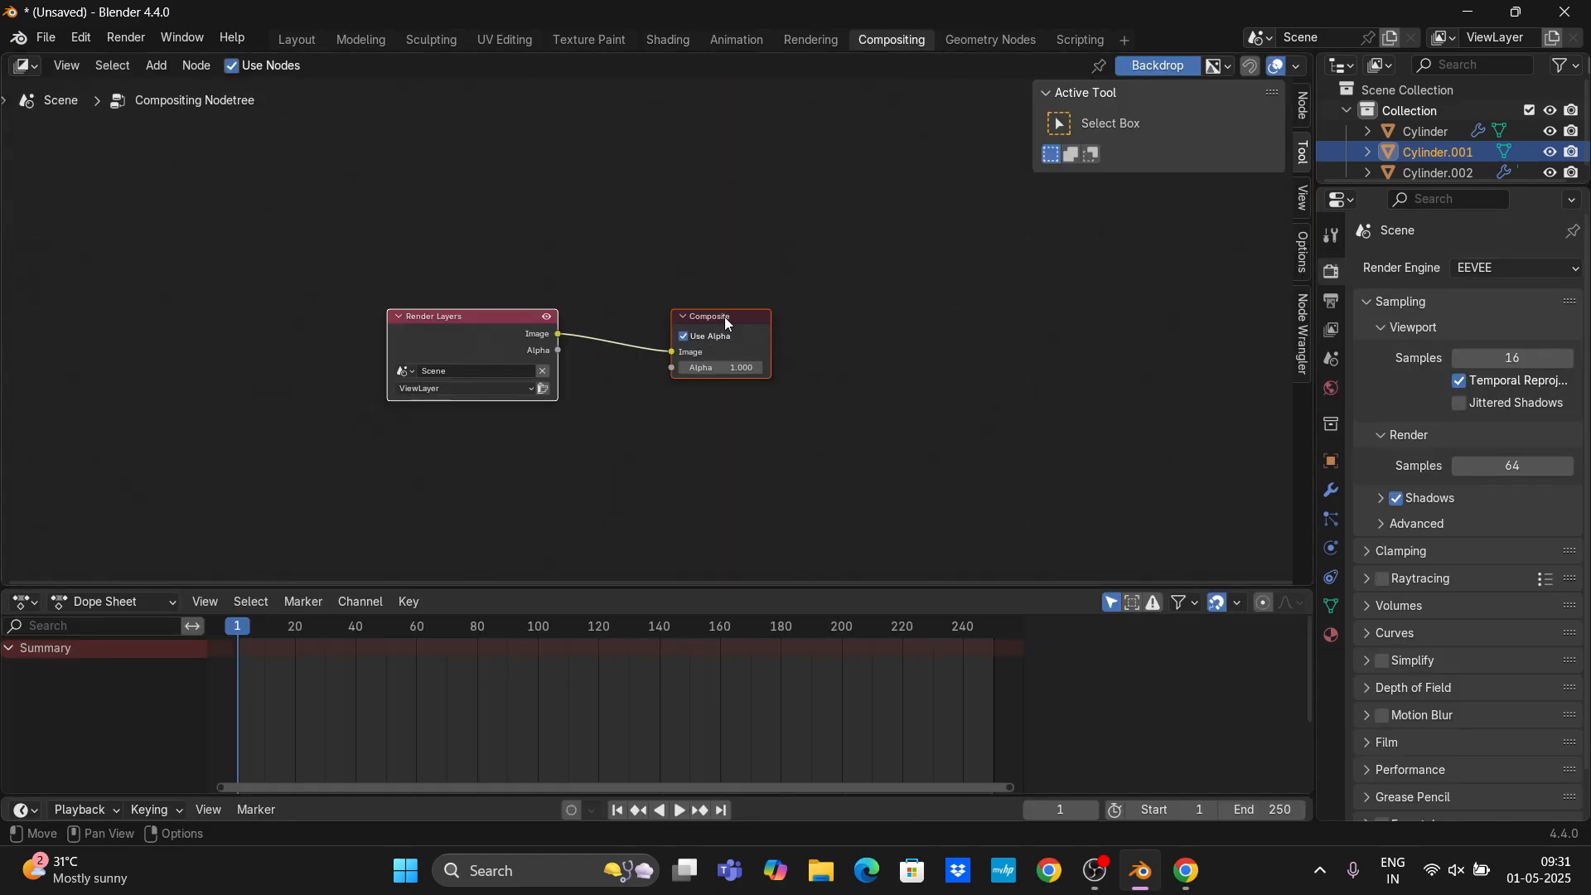
left_click_drag(725, 323, 897, 325)
left_click(885, 425)
Add a Viewer node below Composite and feed both from the Render Layers image output through a shared reroute point.
key("shift+a")
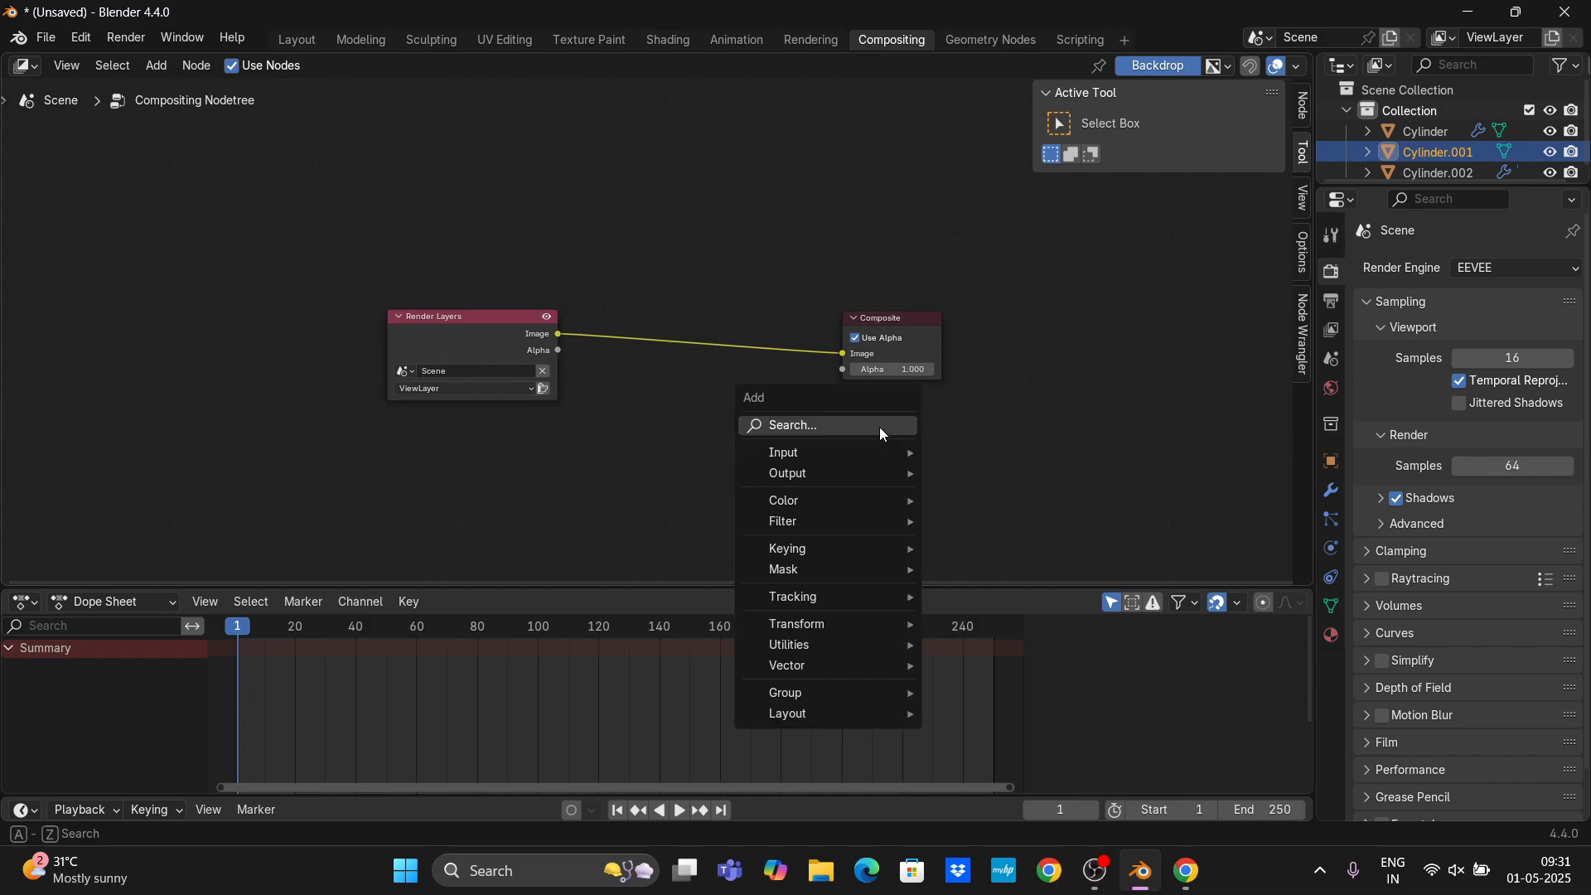
left_click(880, 426)
left_click(958, 486)
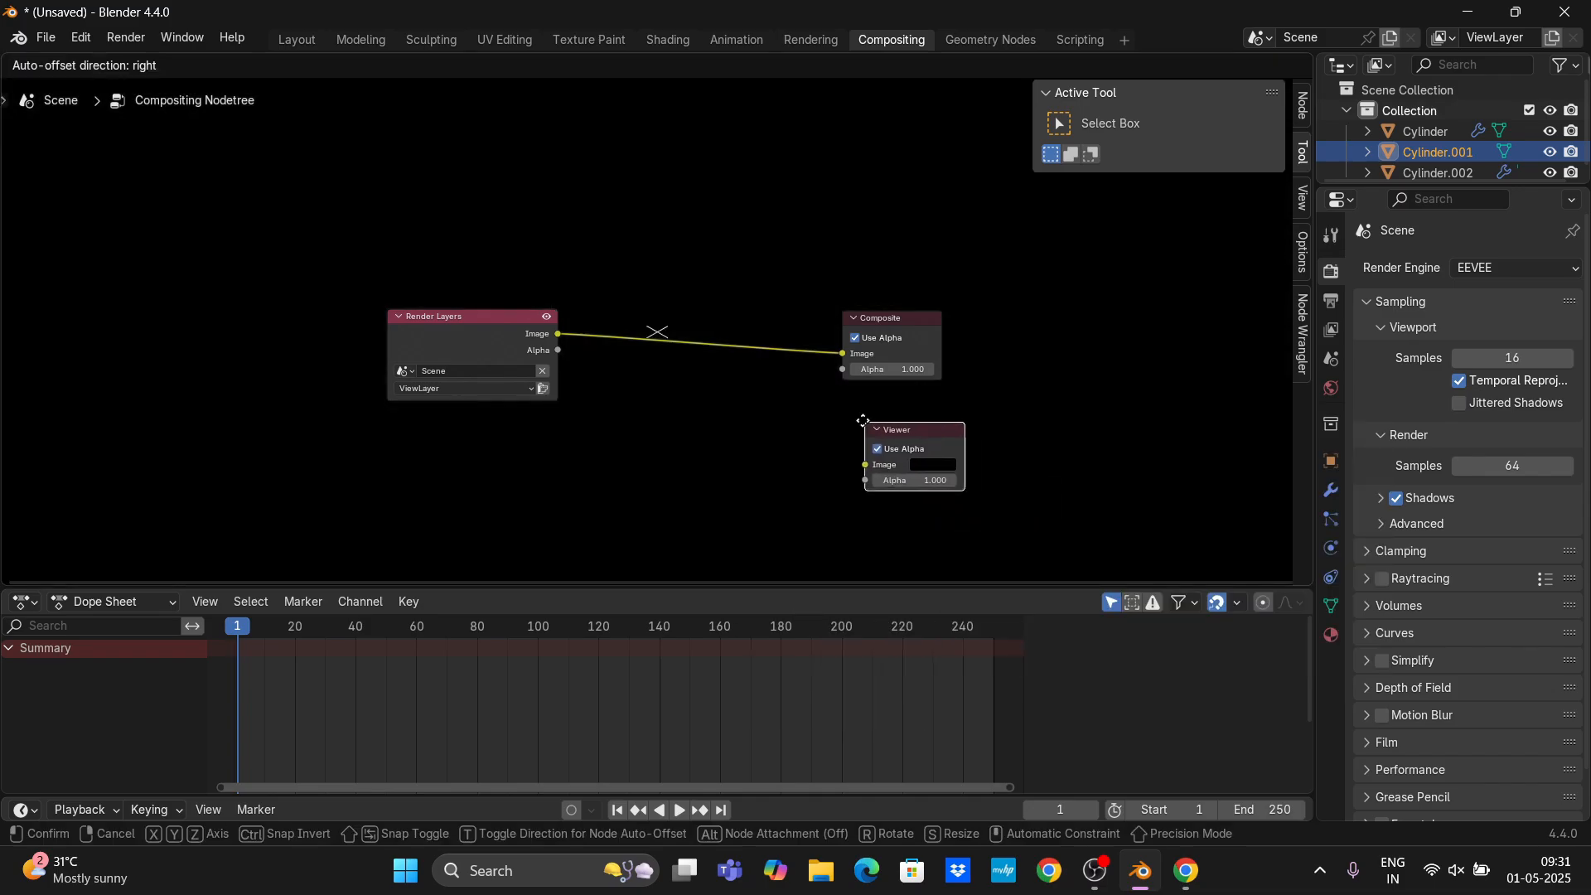
left_click(953, 481)
left_click_drag(559, 334, 864, 462)
right_click_drag(808, 523, 809, 527, "shift")
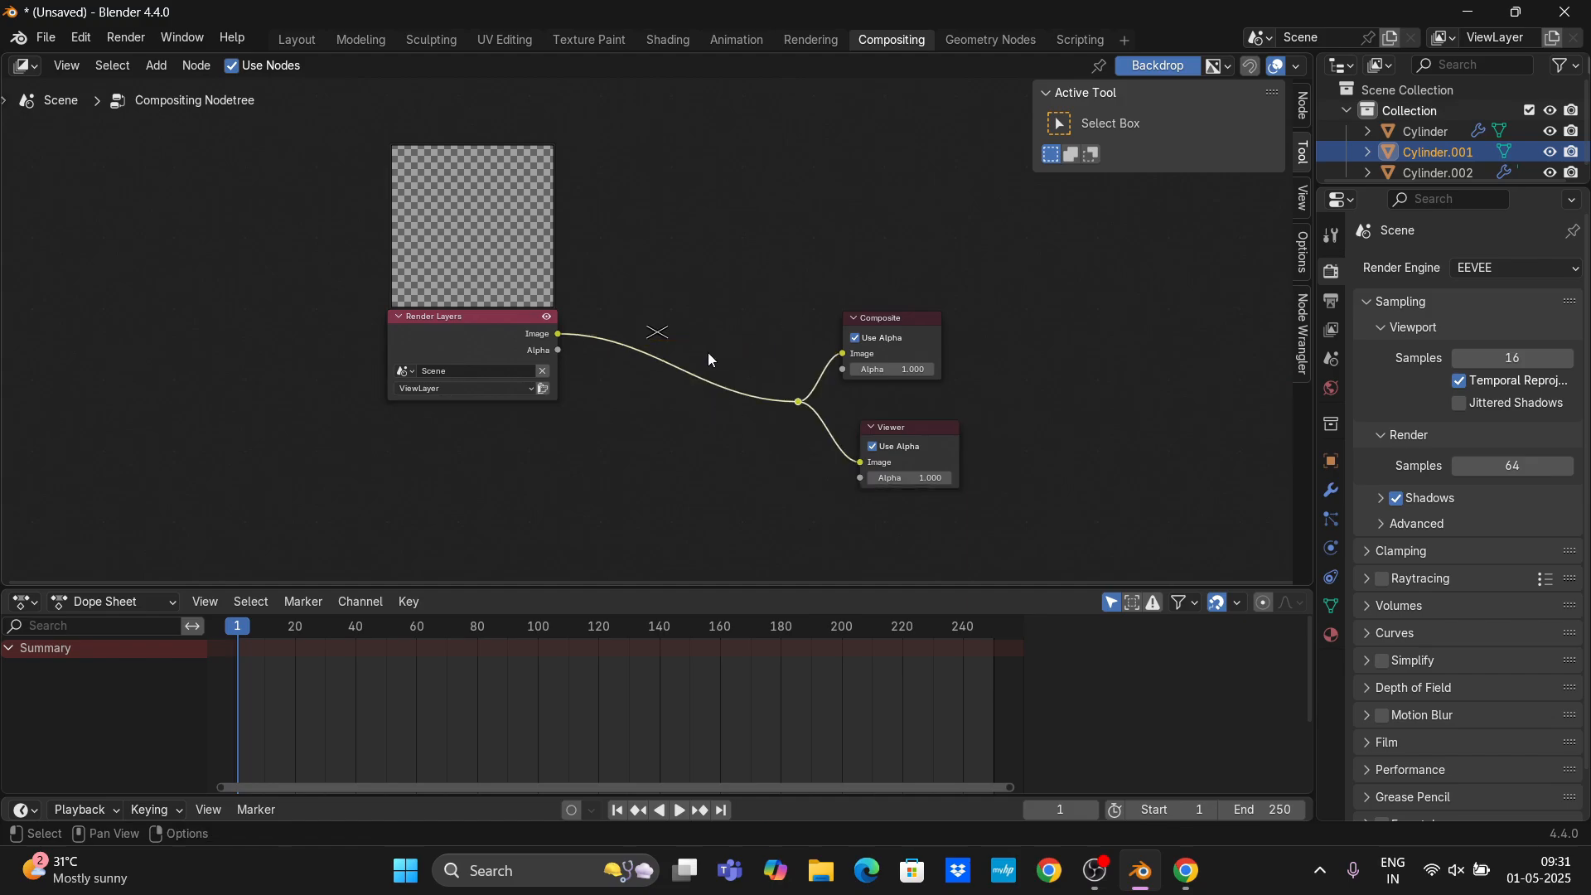
Insert a Glare node between Render Layers and the reroute point, with its glare type set to Bloom.
key("shift+a")
left_click(689, 284)
left_click(754, 341)
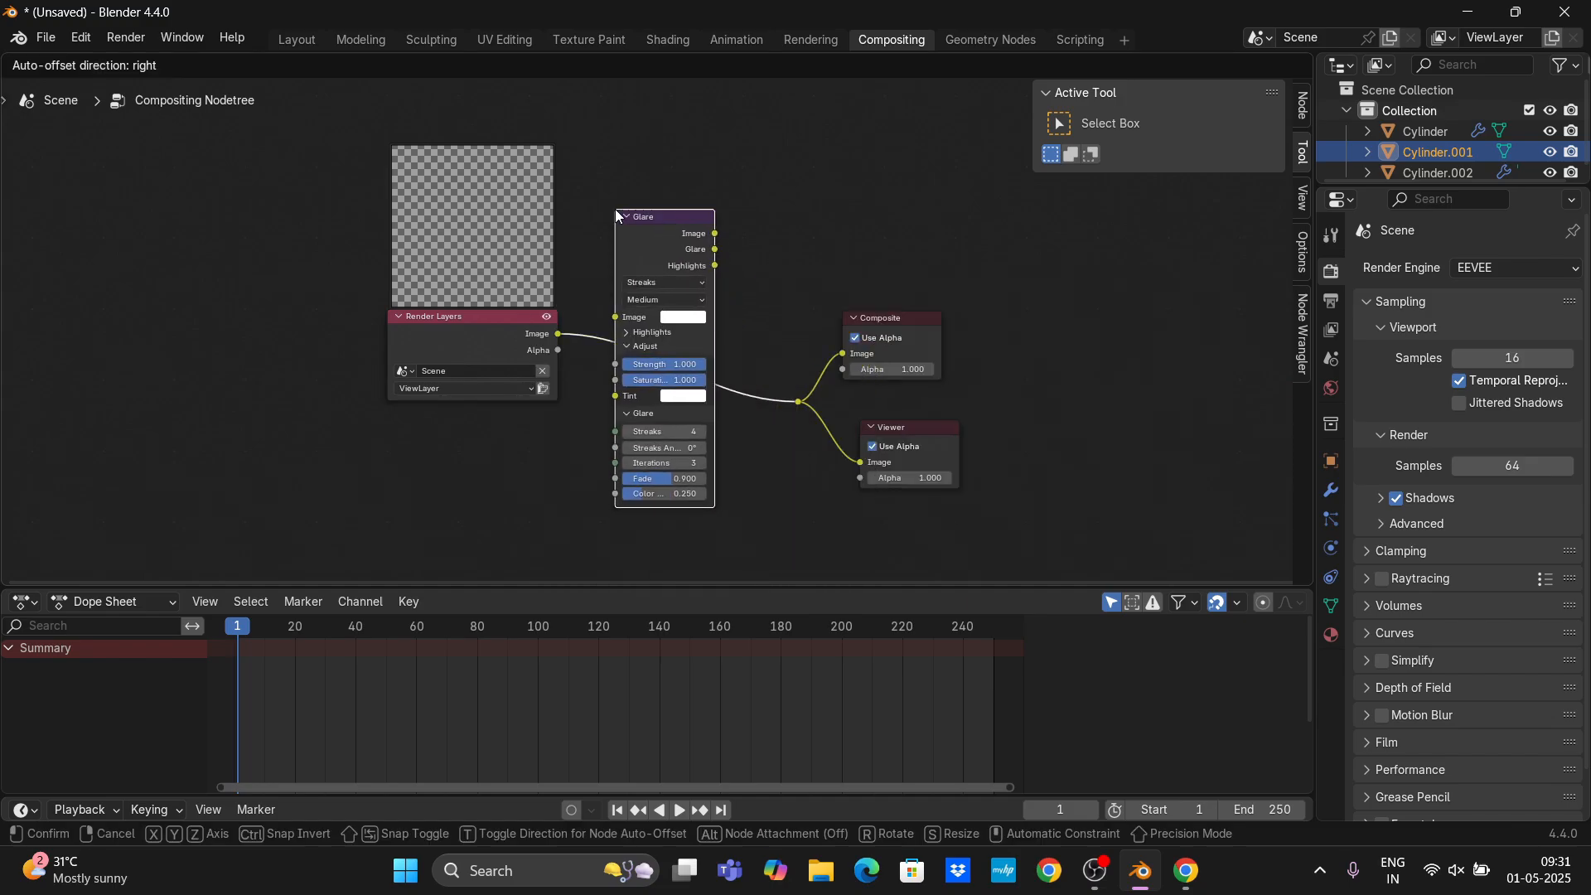
left_click(640, 218)
left_click(673, 283)
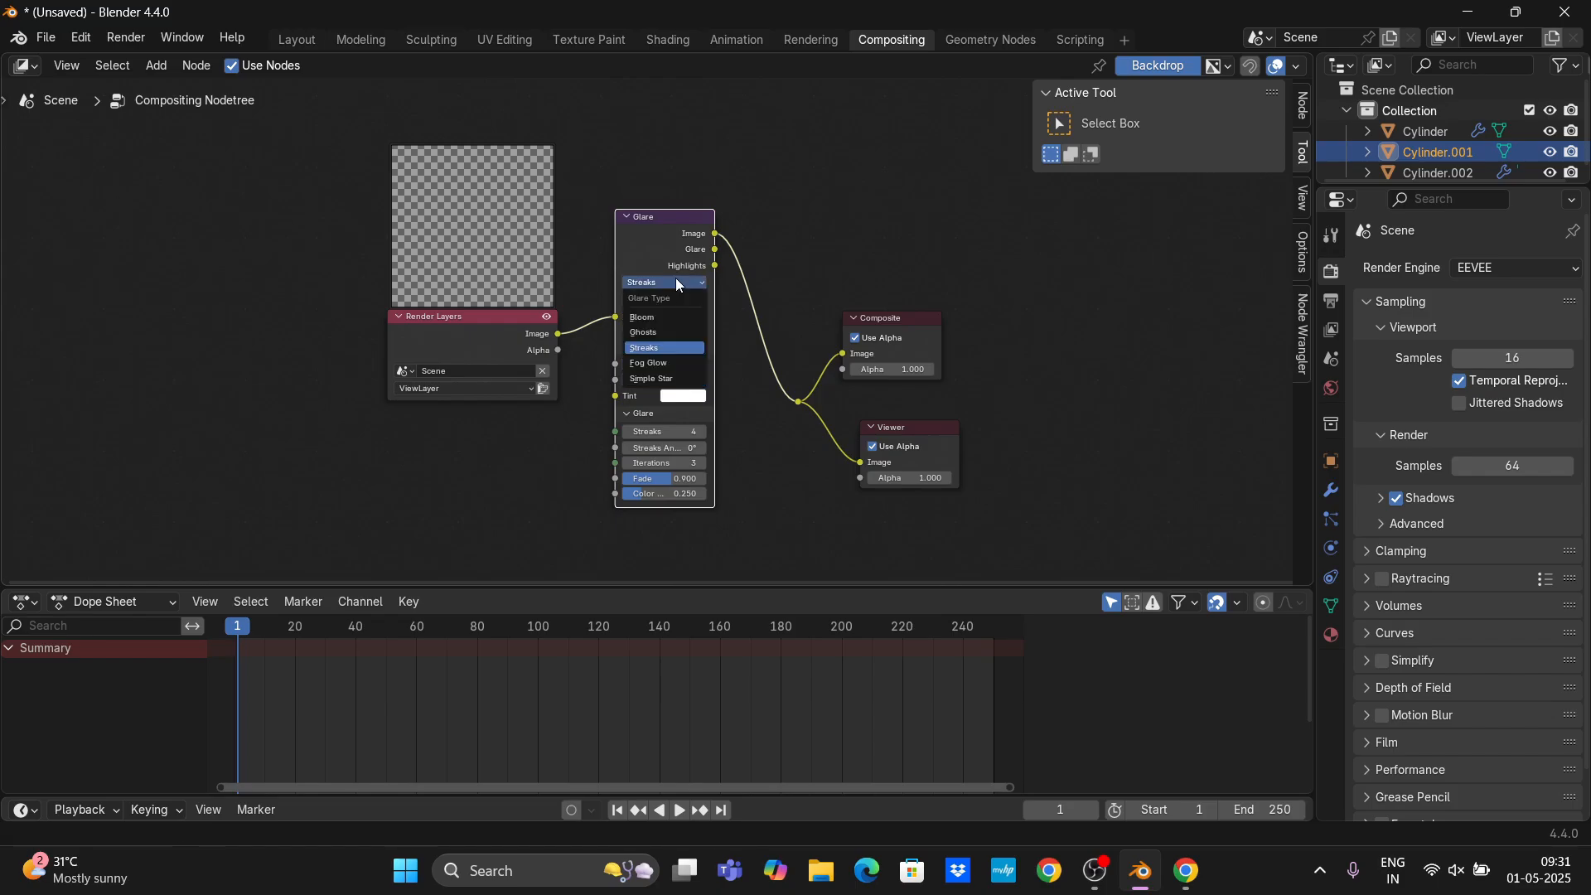
left_click(677, 320)
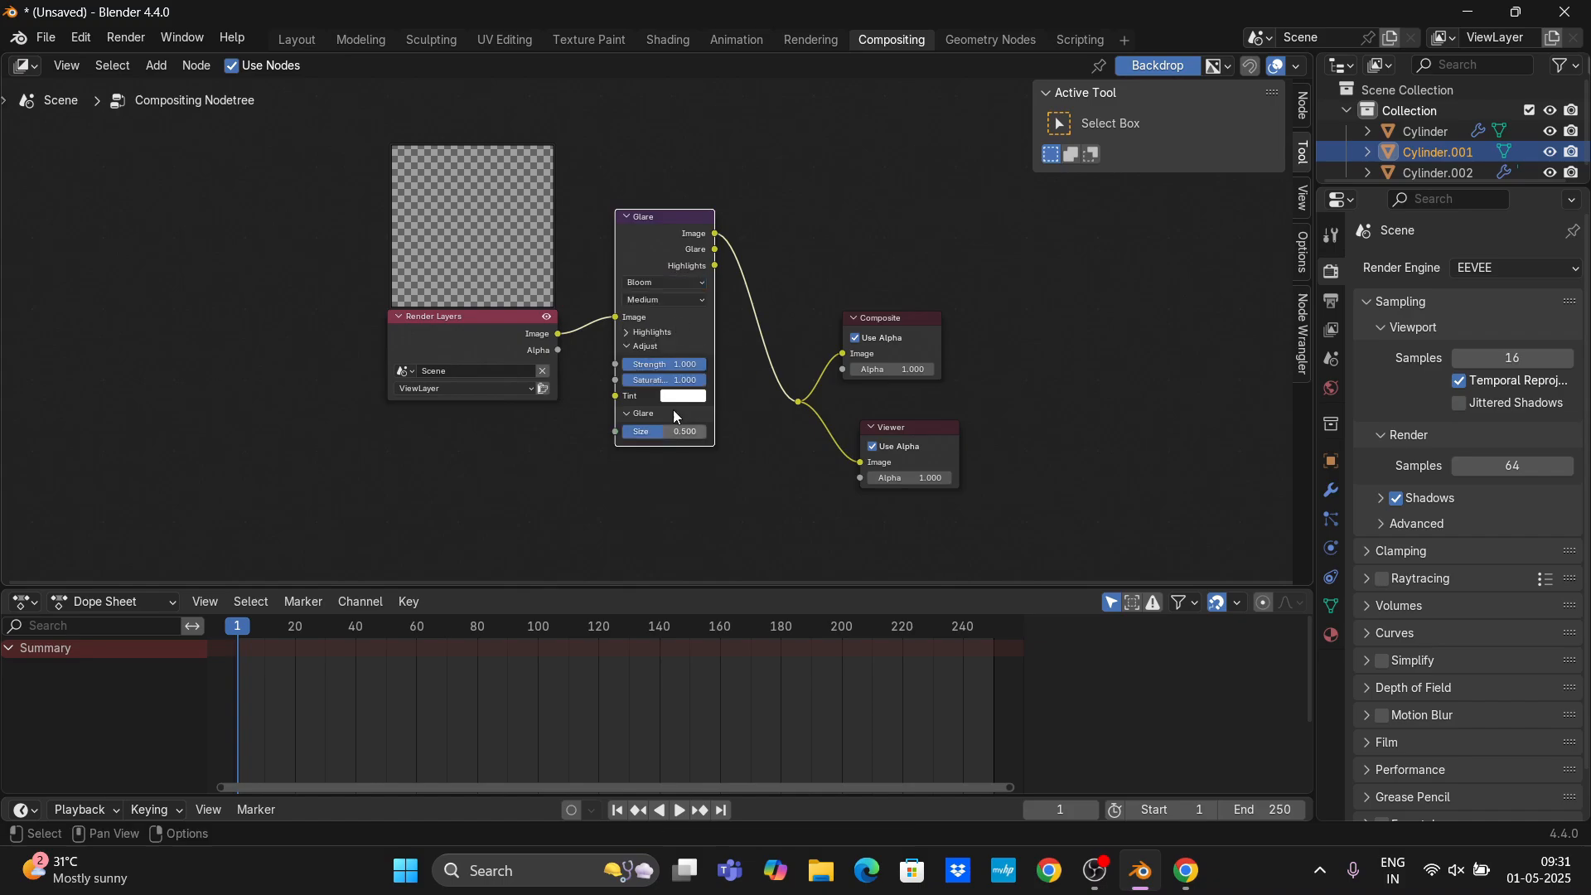
Show the Layout workspace viewport in Rendered shading with the compositor set to Always, and deselect the glass.
left_click(297, 41)
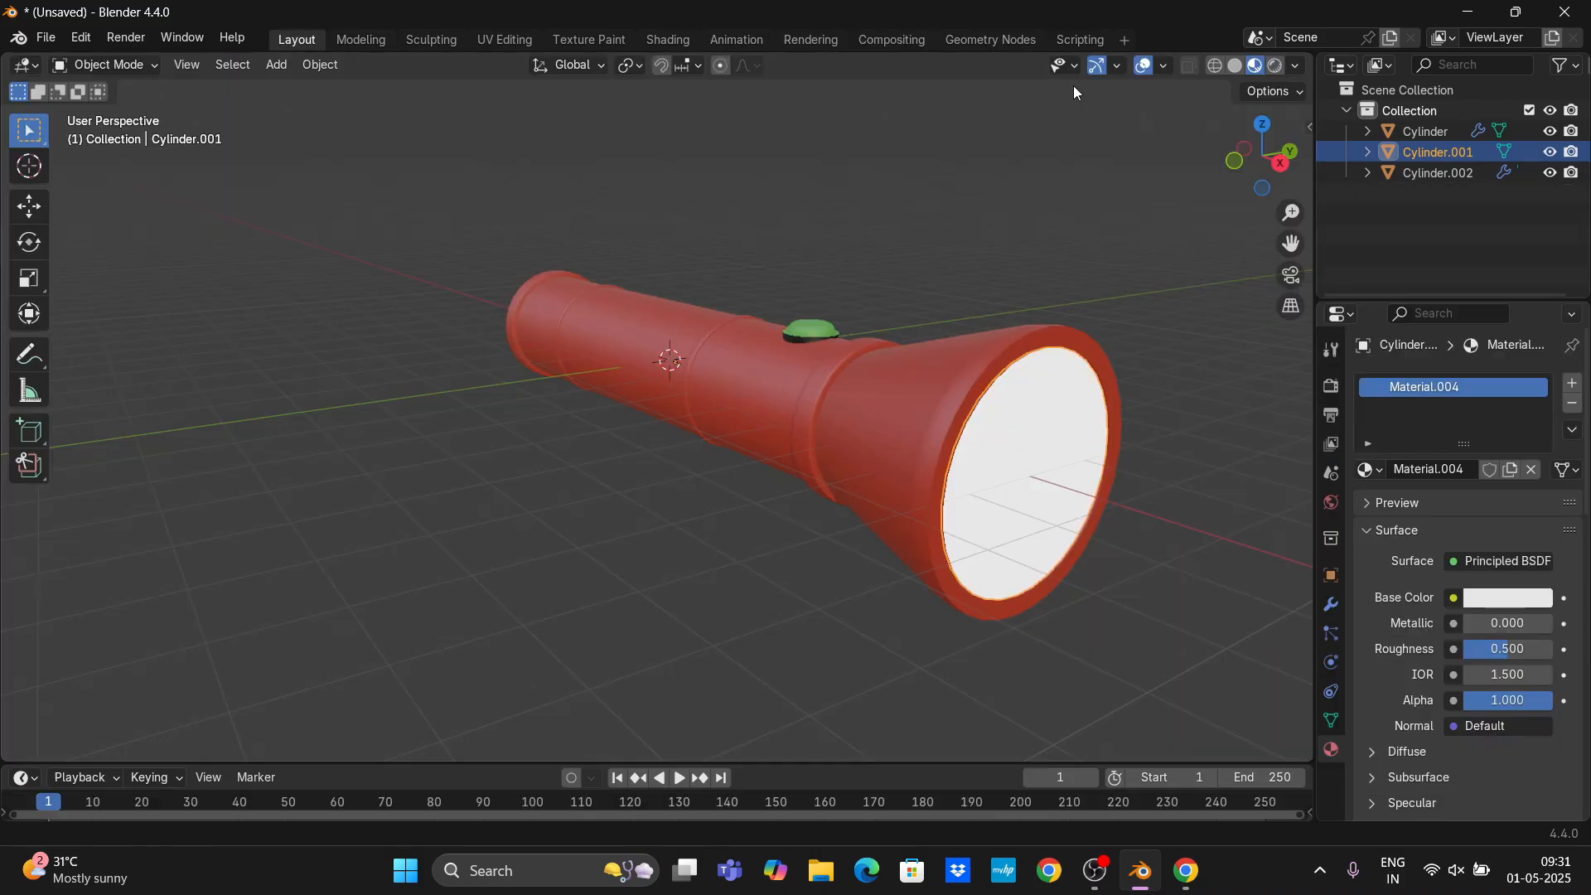
left_click(1276, 65)
left_click(1297, 66)
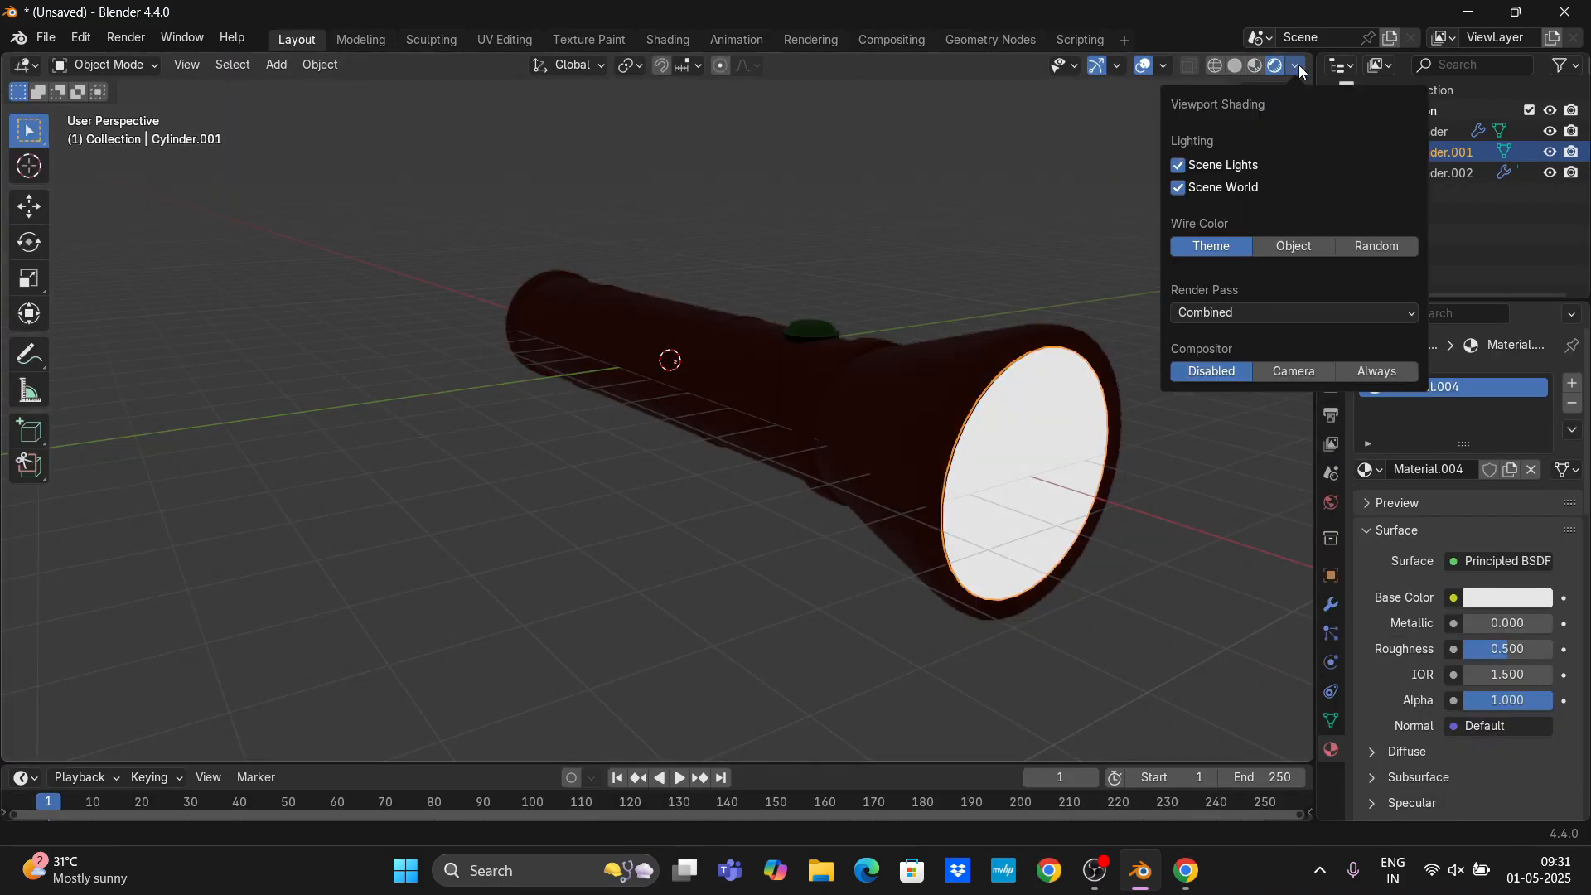
left_click(1378, 372)
scroll(648, 407, "down", 5)
scroll(671, 381, "up", 2)
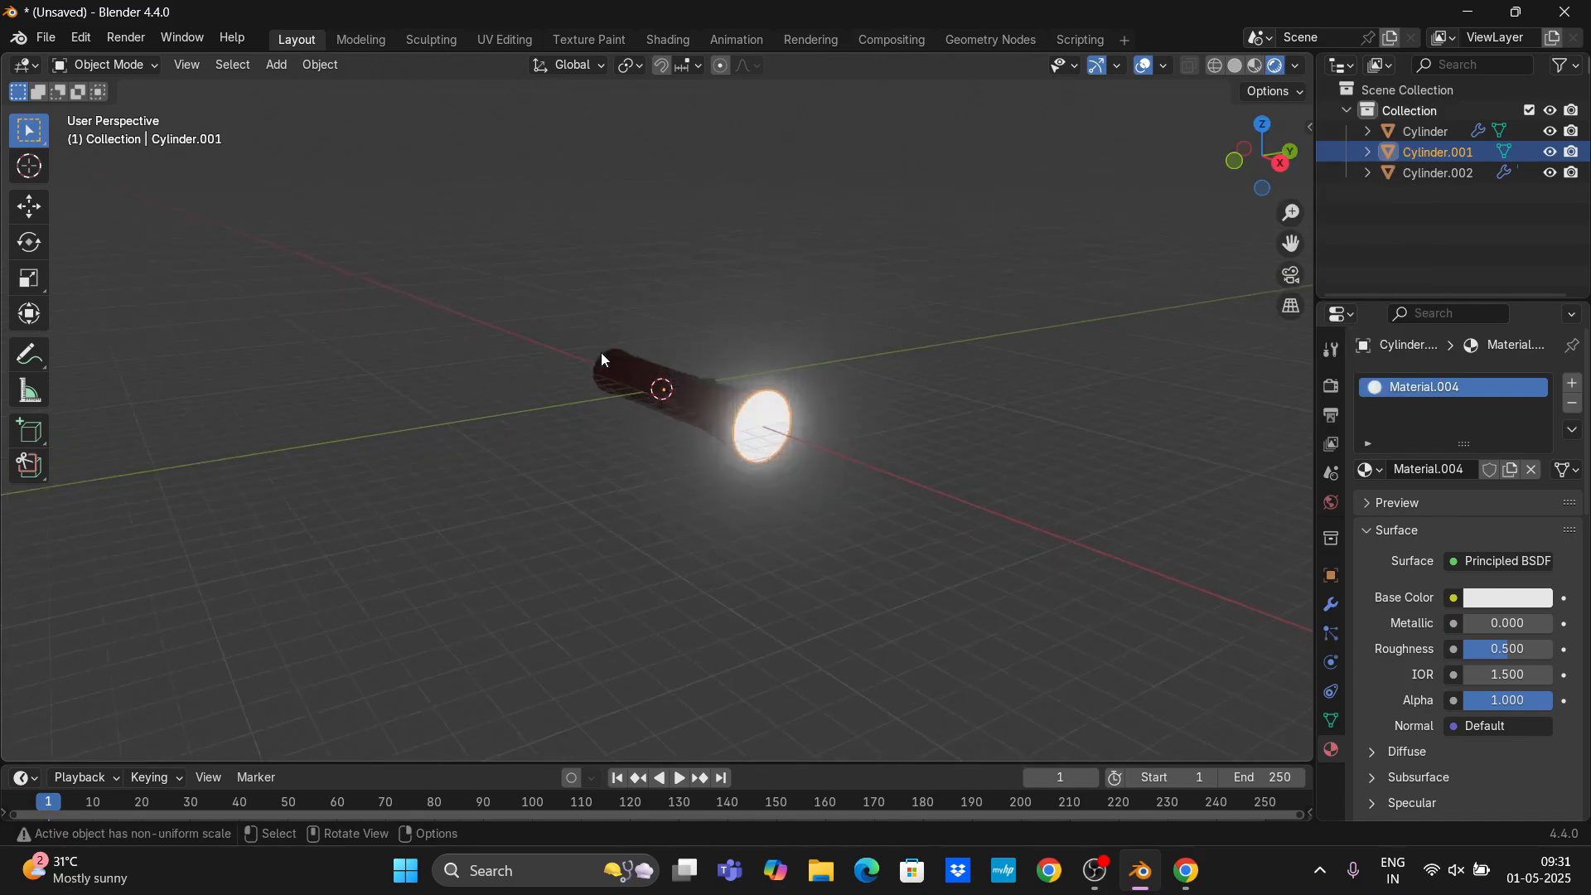
middle_click_drag(602, 359, 898, 312)
left_click(903, 313)
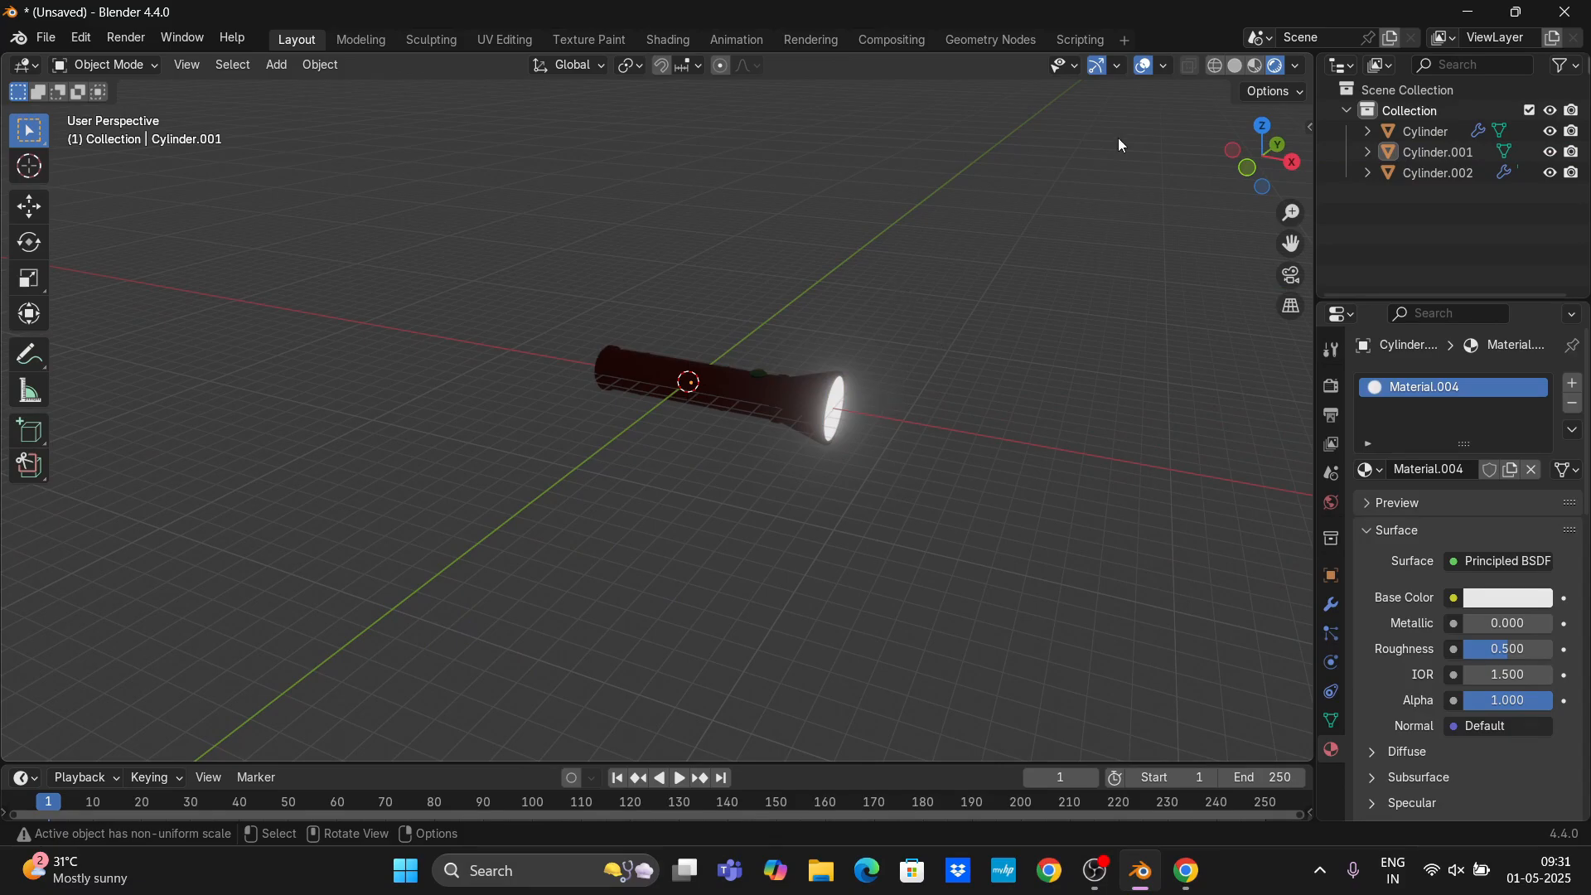
Add an area light at the torch and scale it up to cover the whole torch.
key("shift+a")
mouse_move(835, 489)
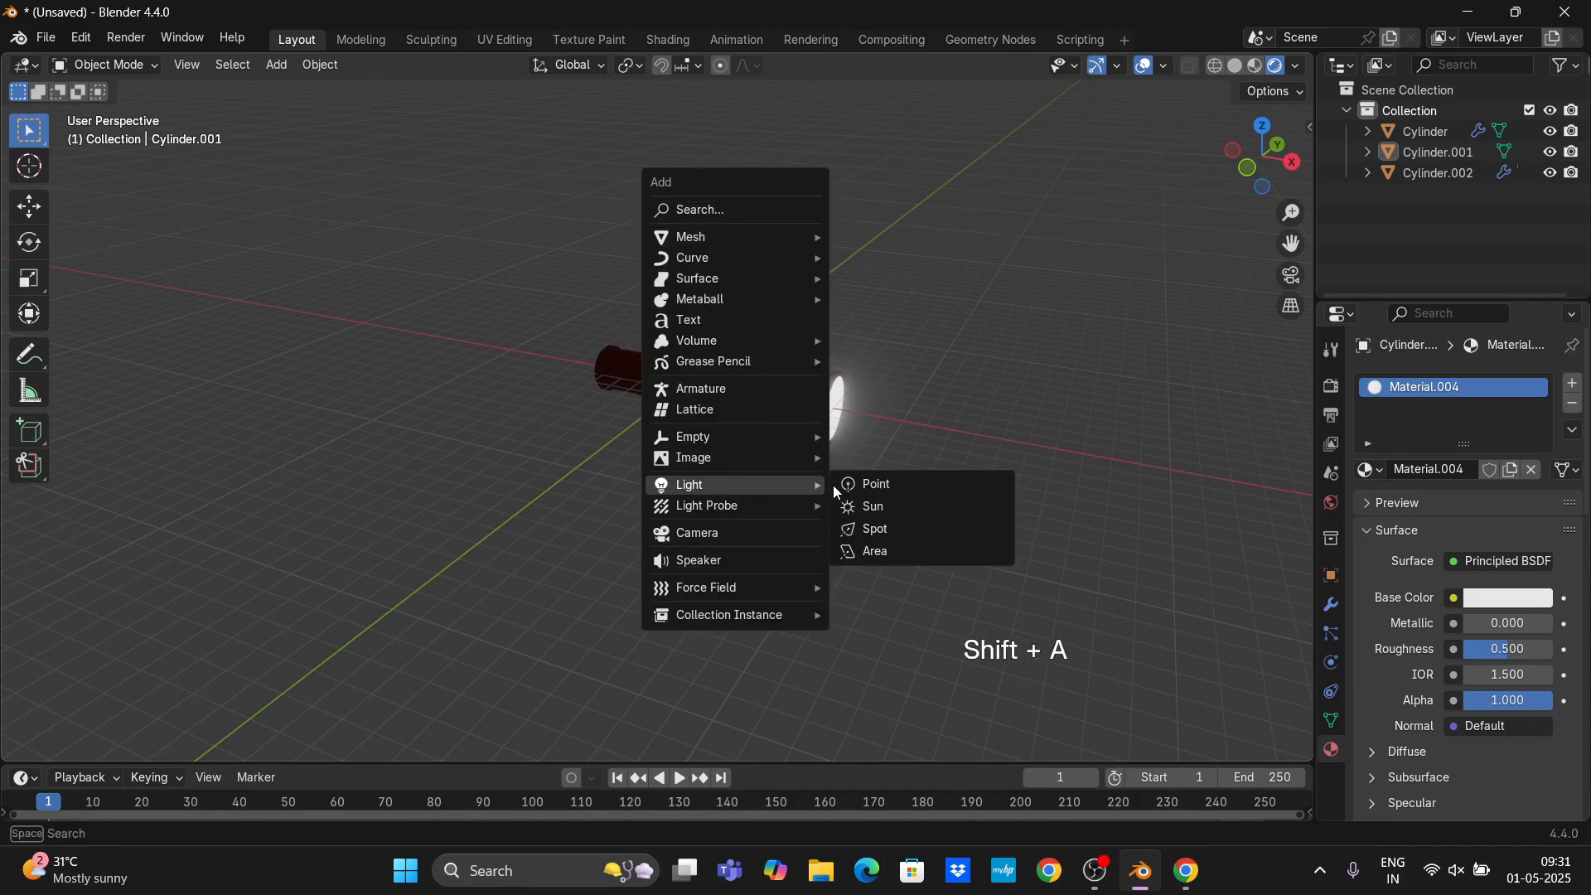
left_click(875, 552)
key("s")
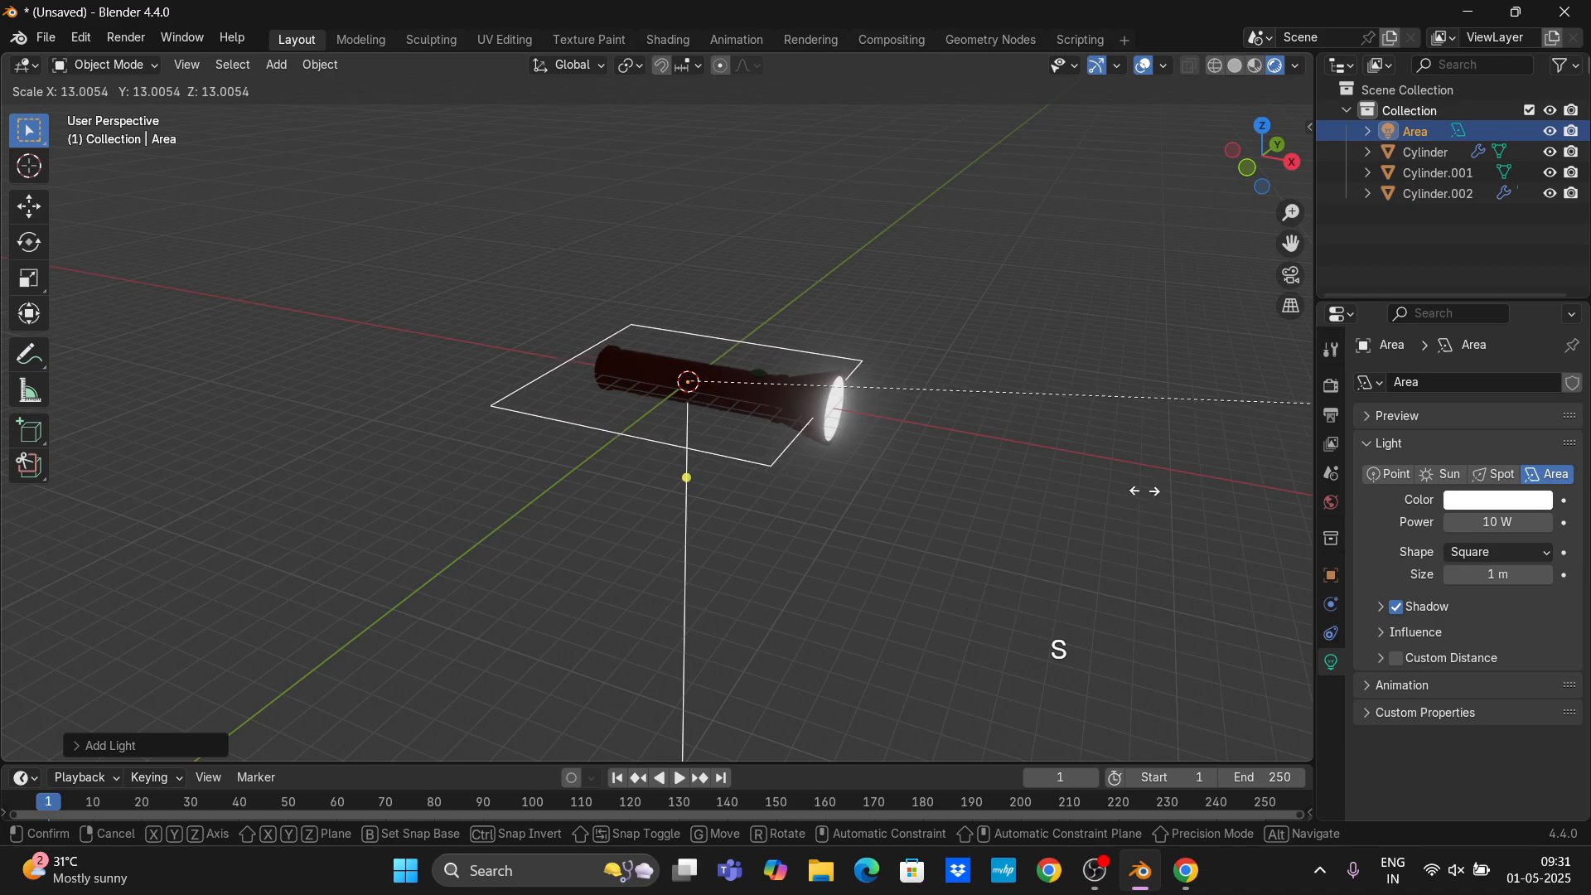
left_click(663, 426)
Raise the area light along Z above the torch and set its power to 2030 W.
key("g")
key("z")
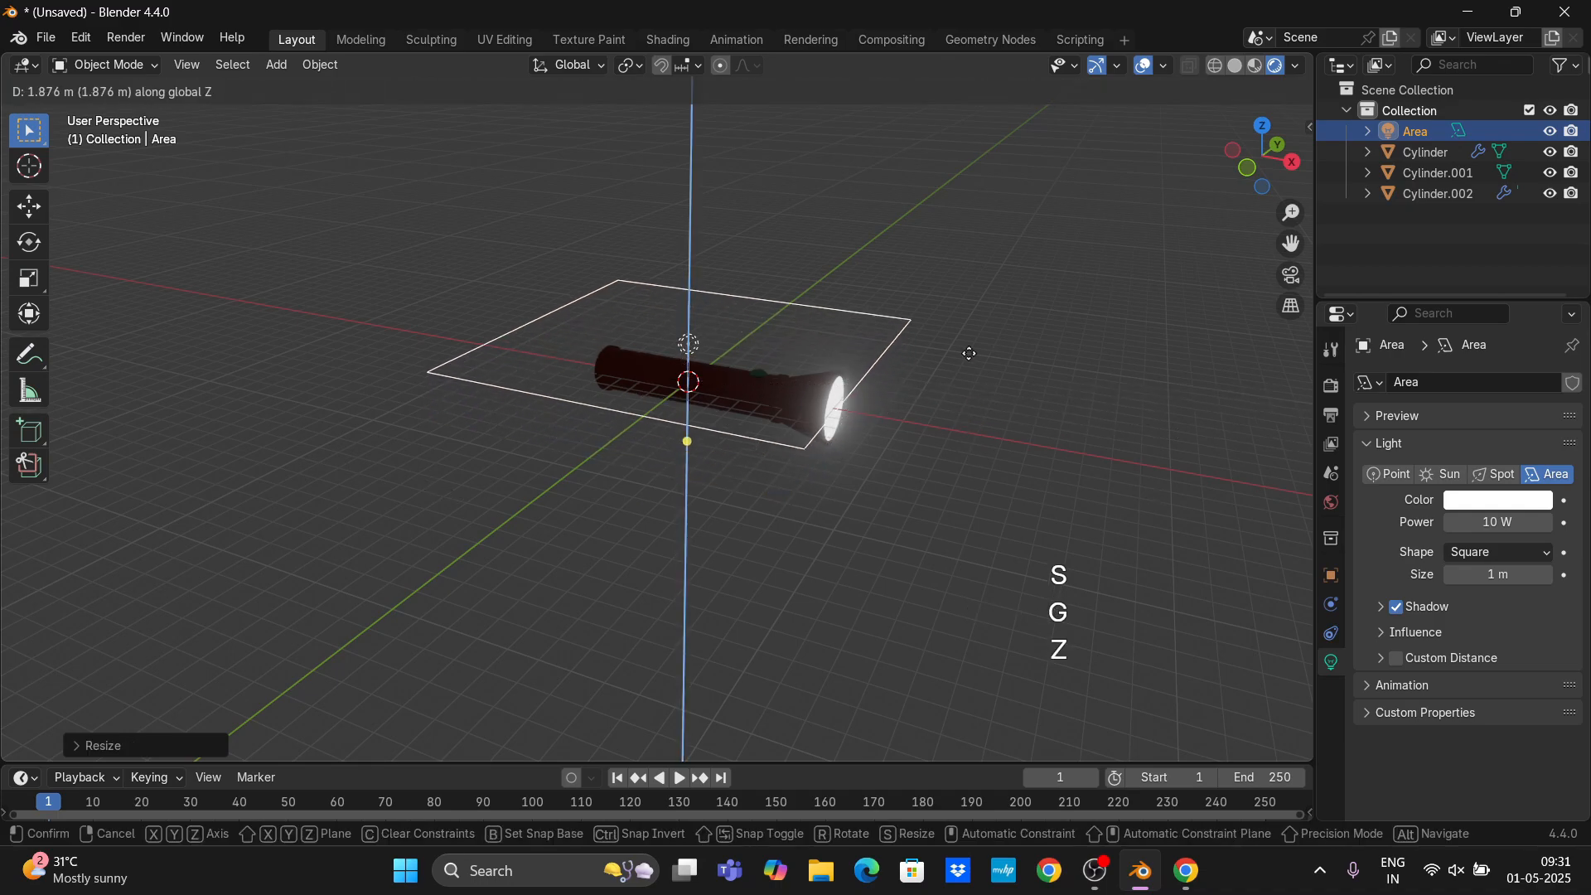
left_click(877, 262)
right_click(714, 232)
left_click(715, 232)
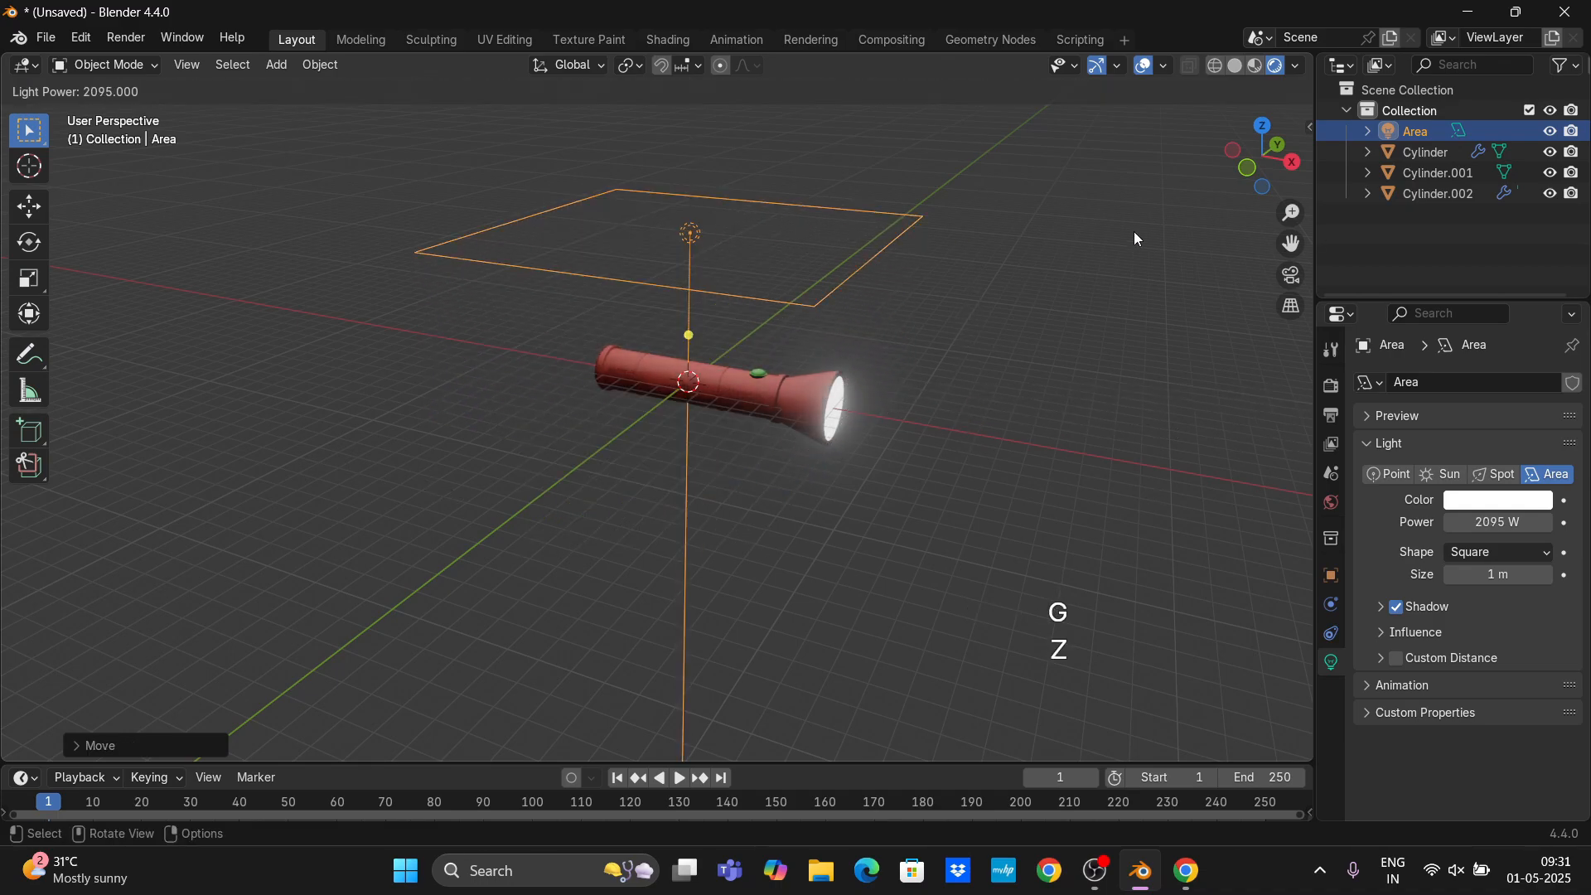
left_click(1079, 241)
Add a sun light and set its strength to 3.
key("shift+a")
mouse_move(799, 354)
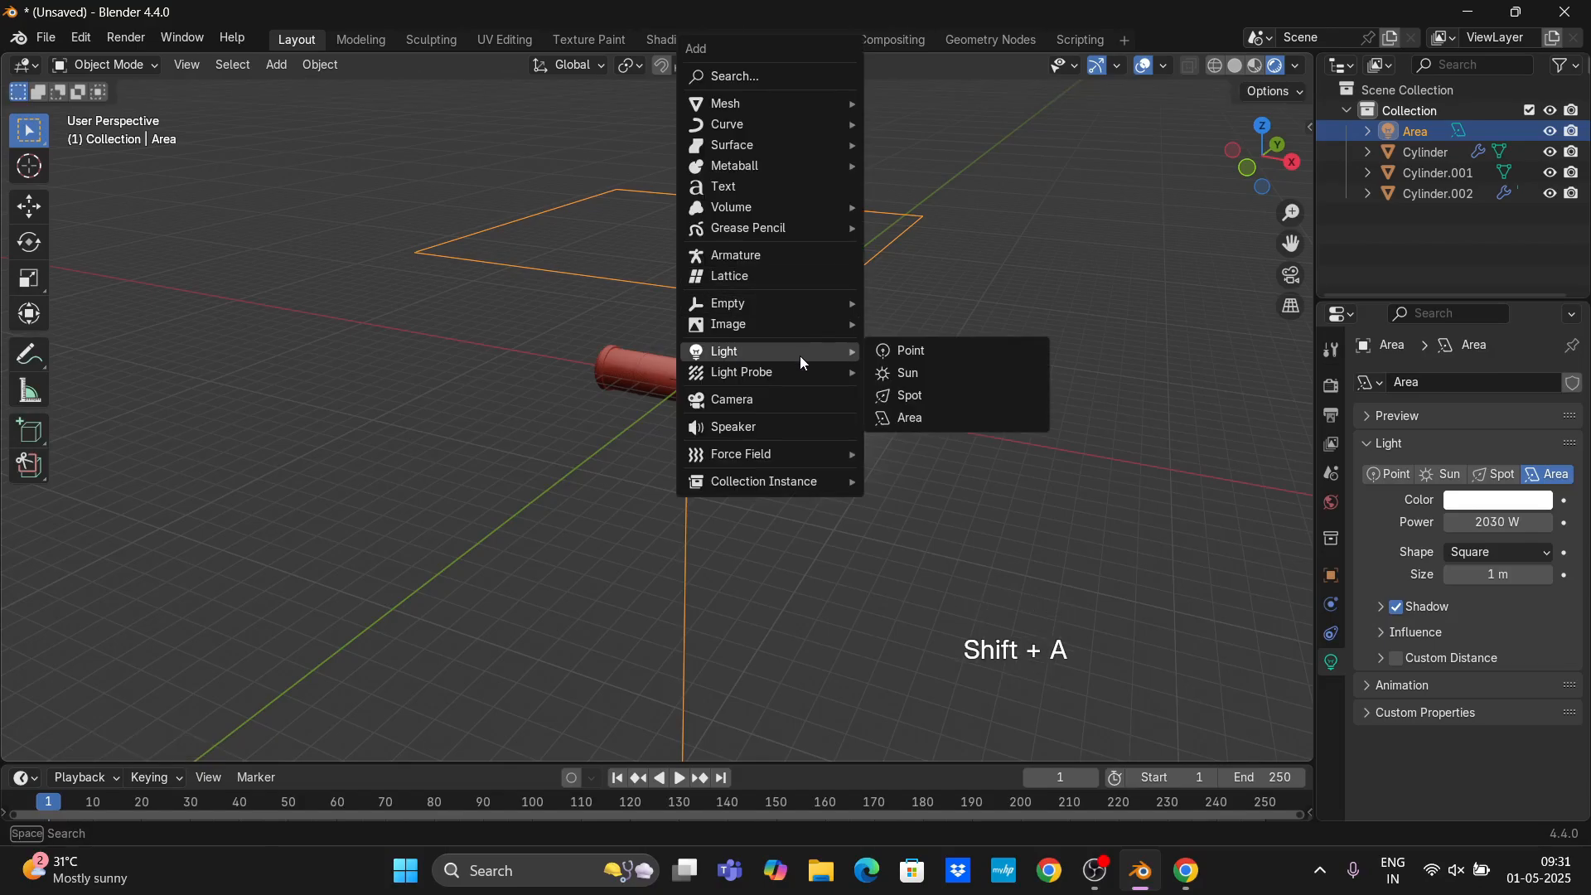
left_click(941, 375)
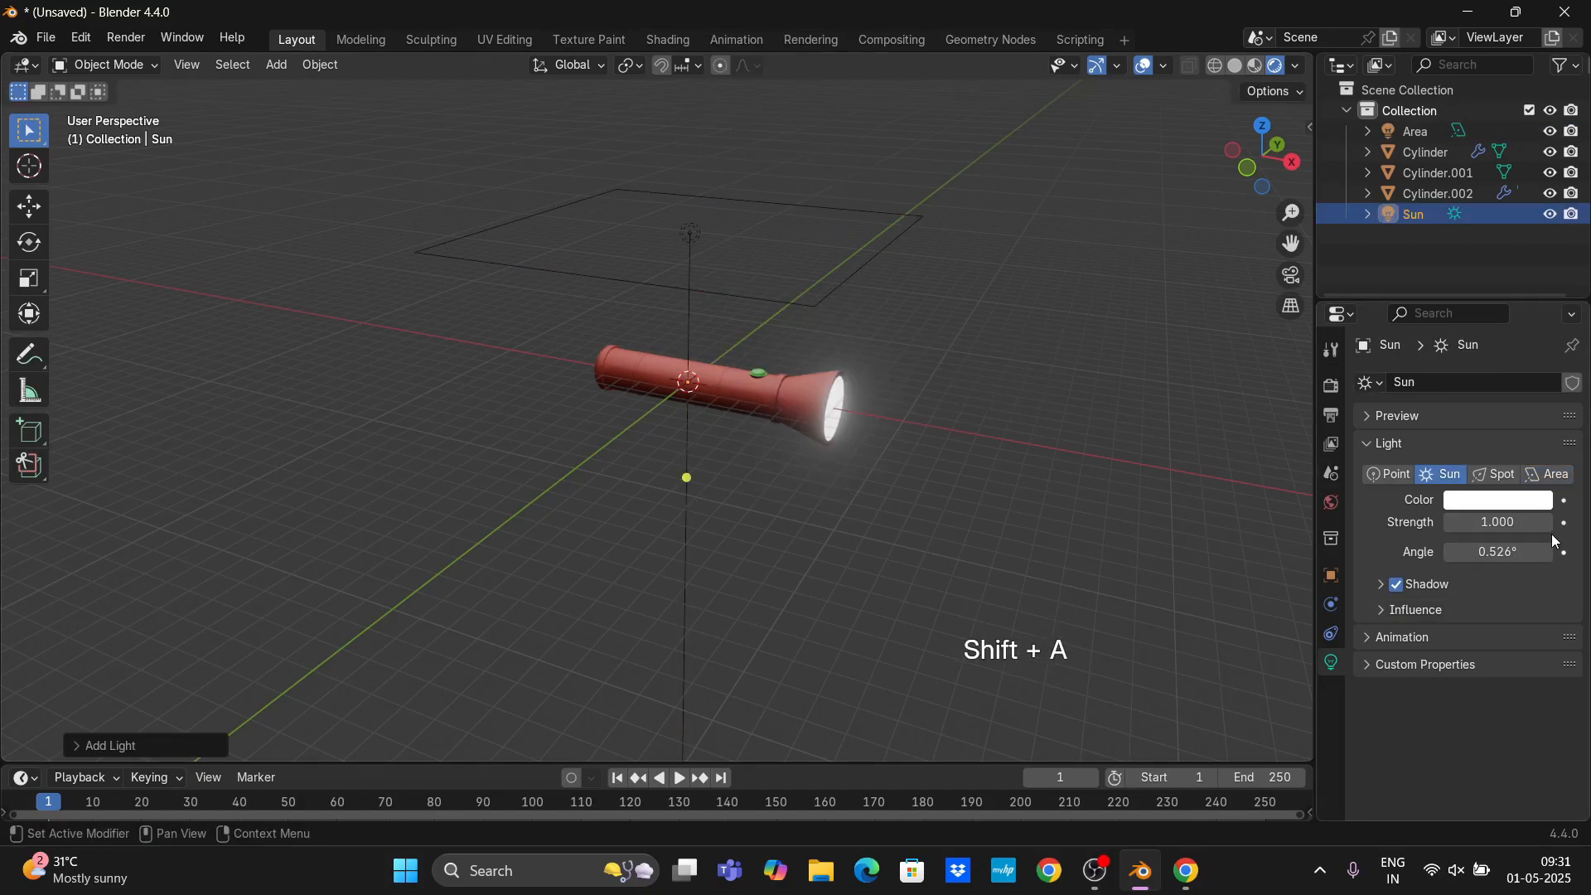
left_click(1500, 522)
type("3")
key("Return")
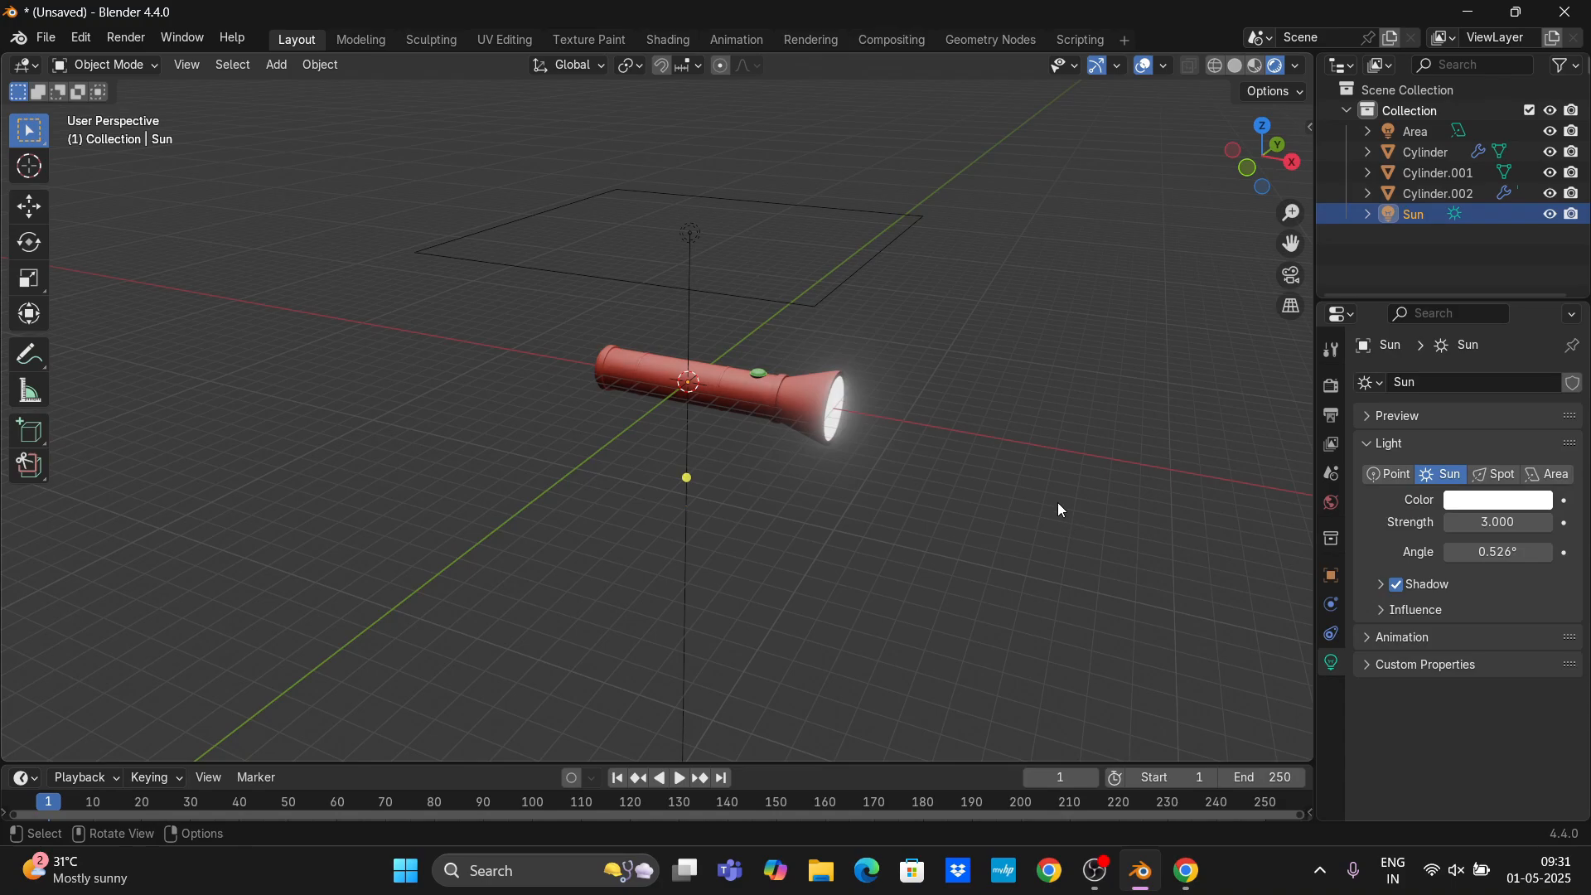
Try tilting the sun light with a free trackball rotation, and delete that light.
key("r")
key("r")
left_click(733, 430)
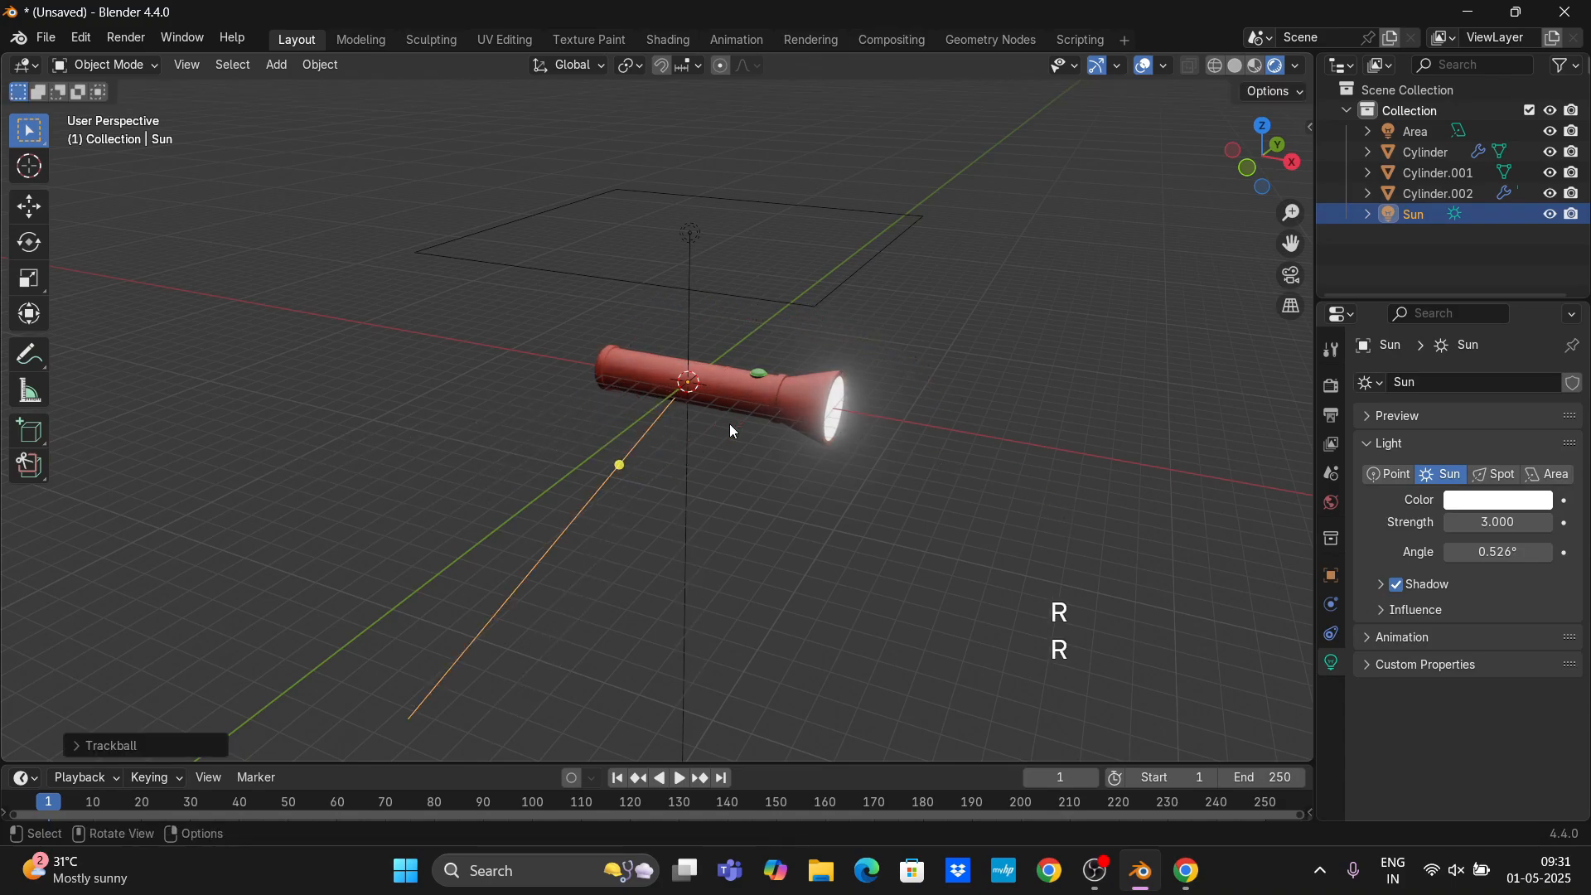
key("Delete")
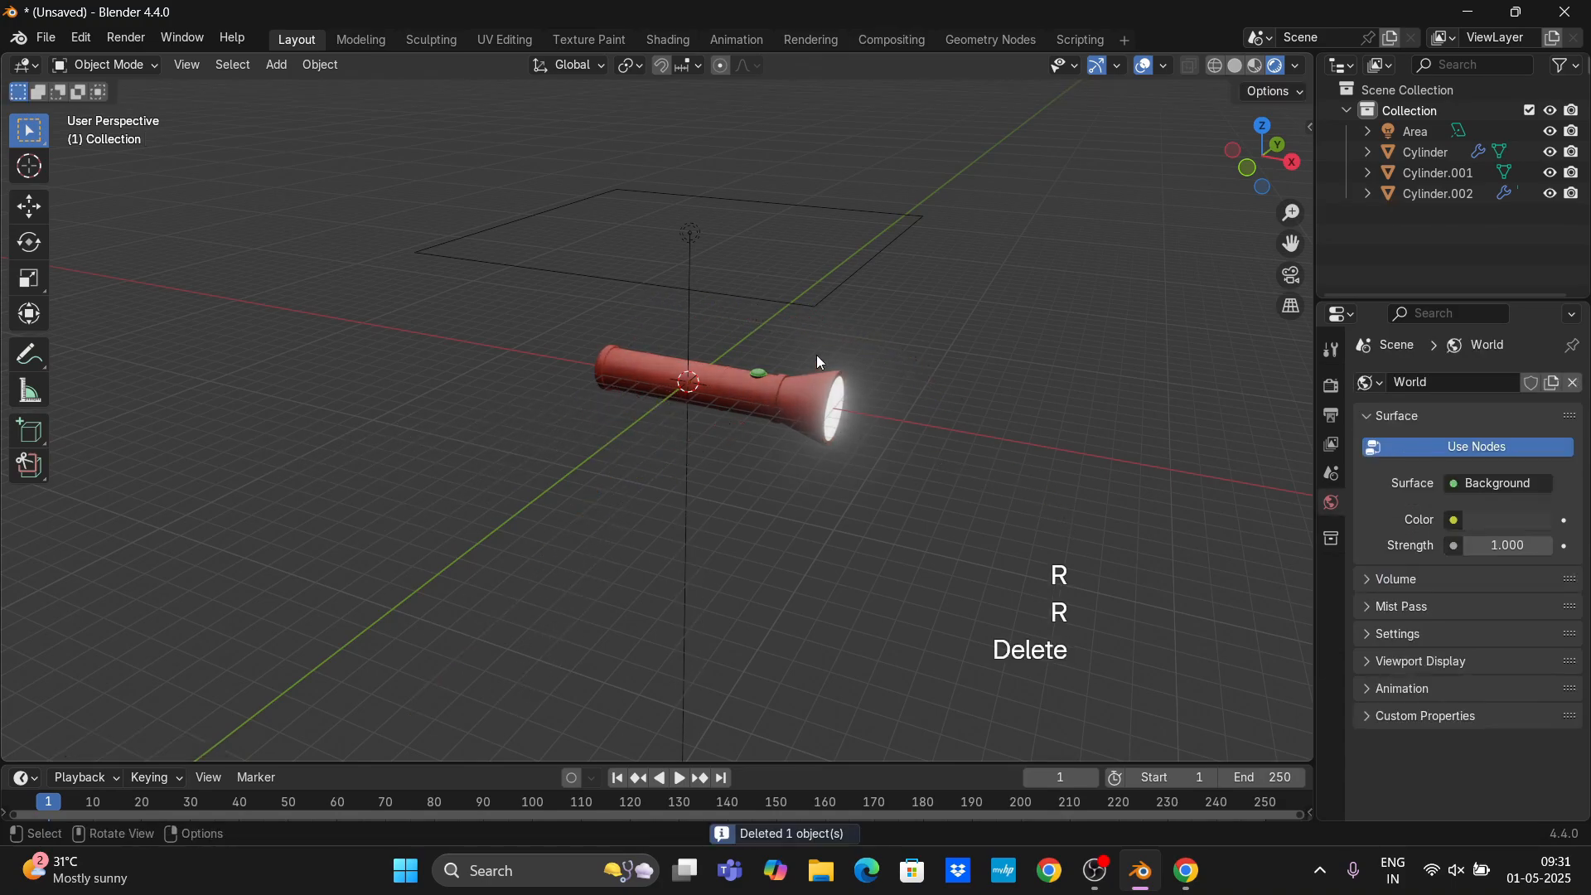
Add a plane, scale it up as a ground surface, and lower it along Z beneath the torch.
left_click(698, 229)
key("shift+a")
mouse_move(744, 106)
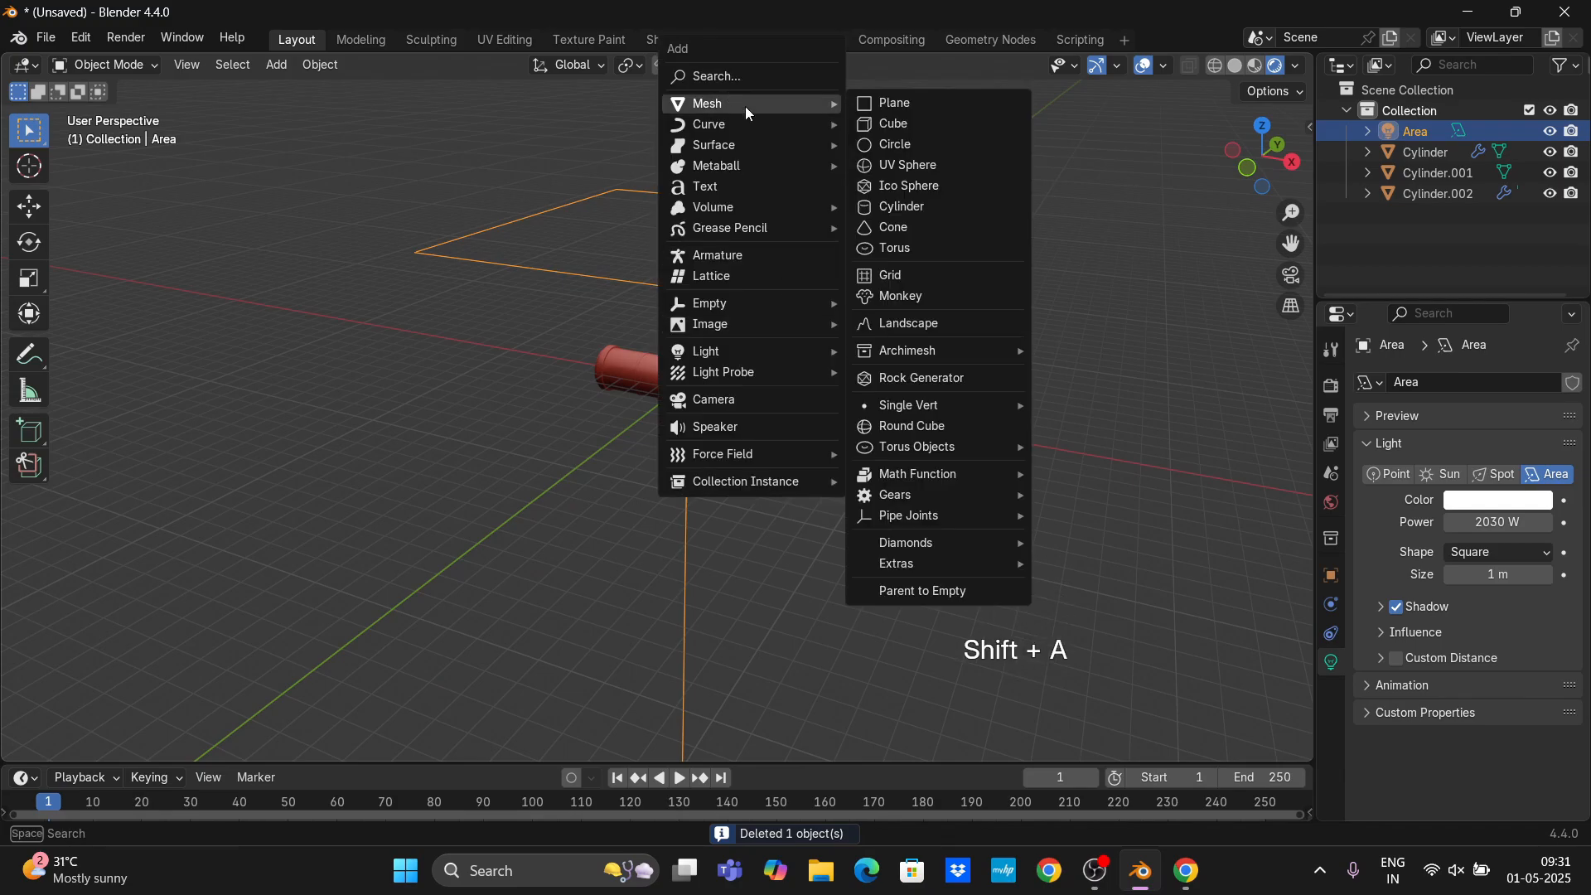
left_click(880, 108)
key("s")
left_click(1119, 500)
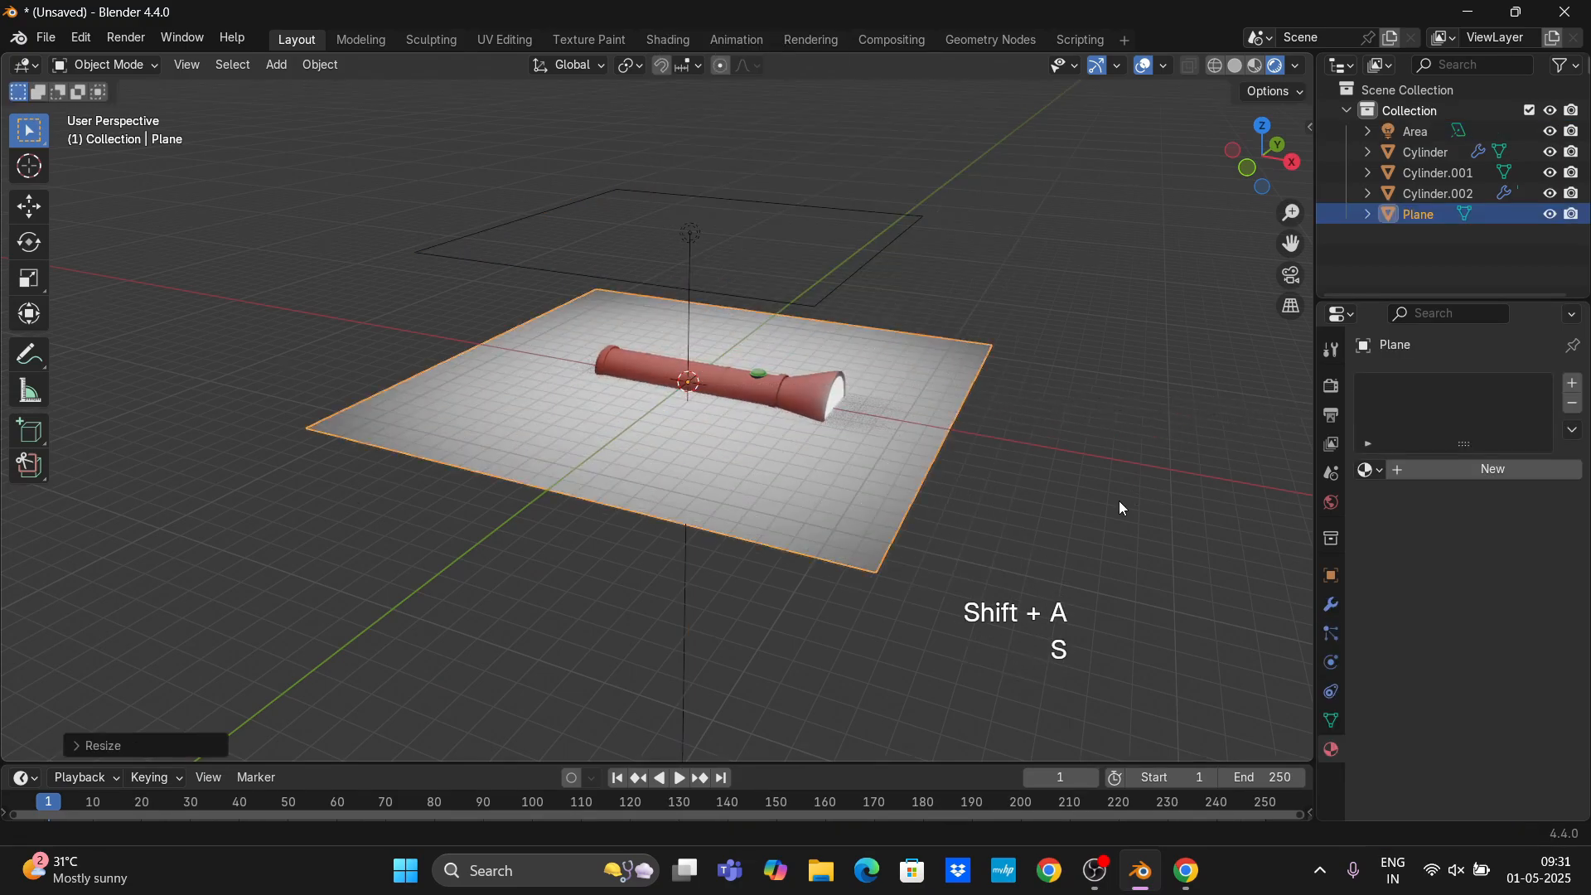
key("g")
key("z")
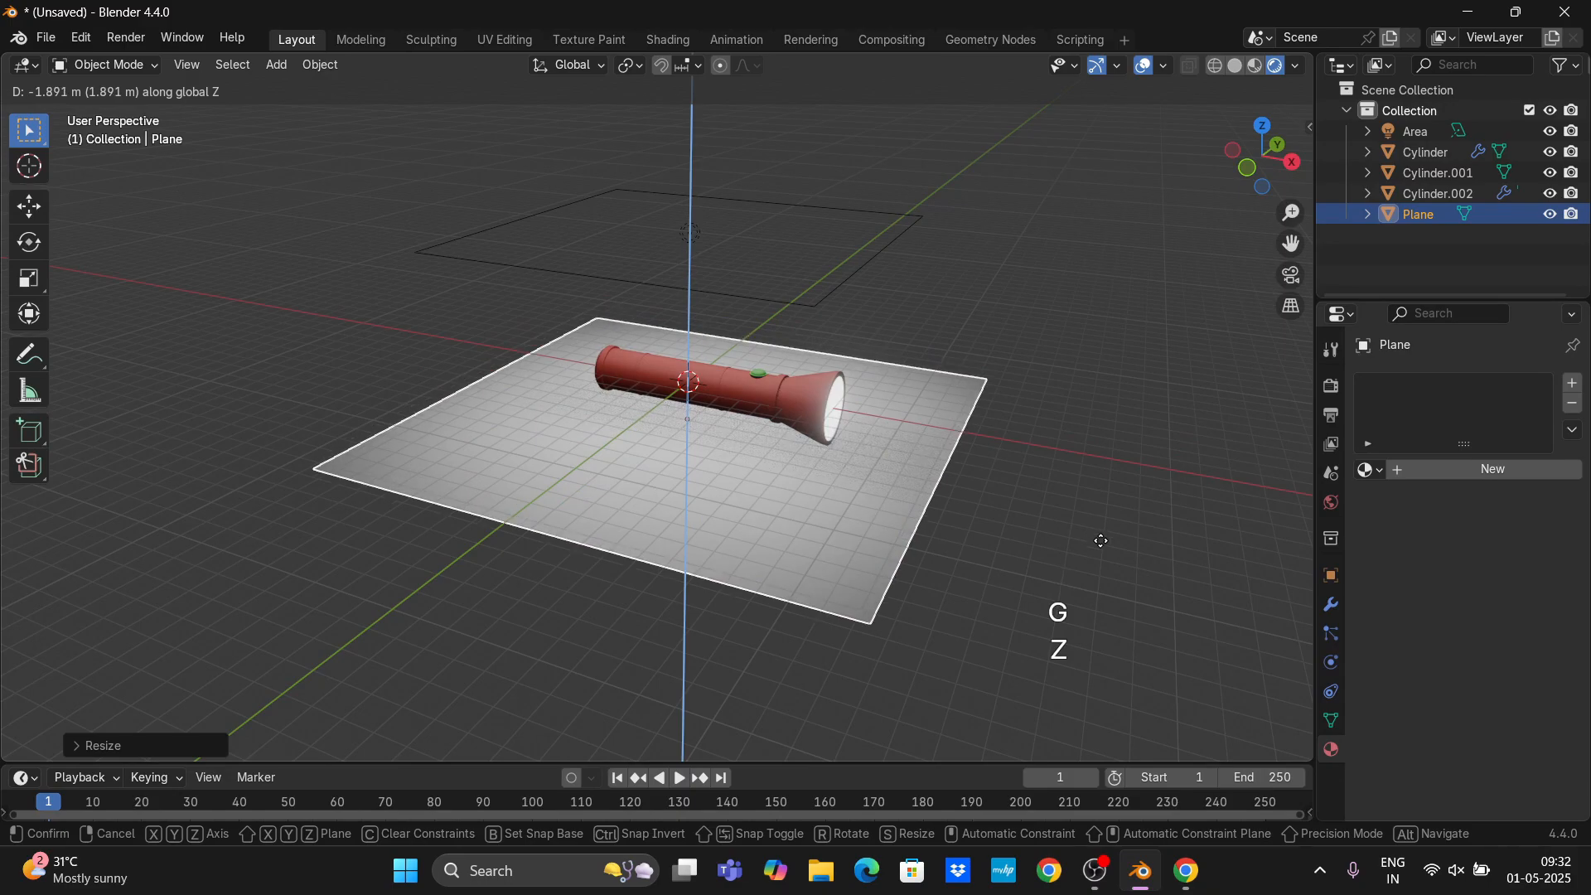
left_click(1078, 514)
Delete the area light above the torch.
scroll(1036, 443, "up", 5)
middle_click_drag(1036, 443, 957, 426)
scroll(1026, 465, "down", 5)
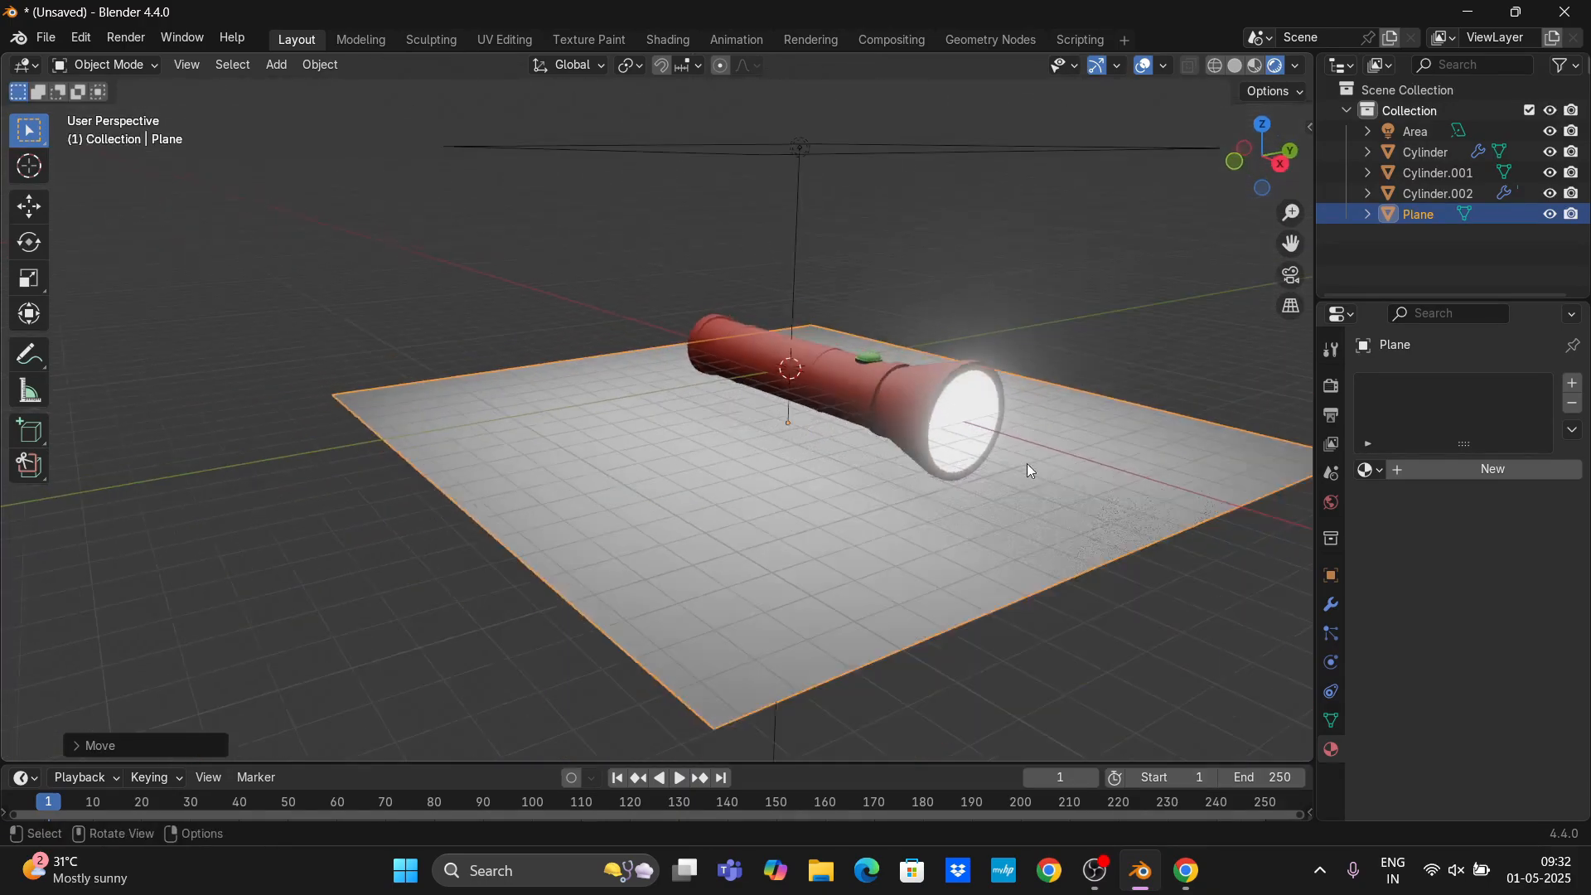
left_click_drag(1293, 242, 875, 383)
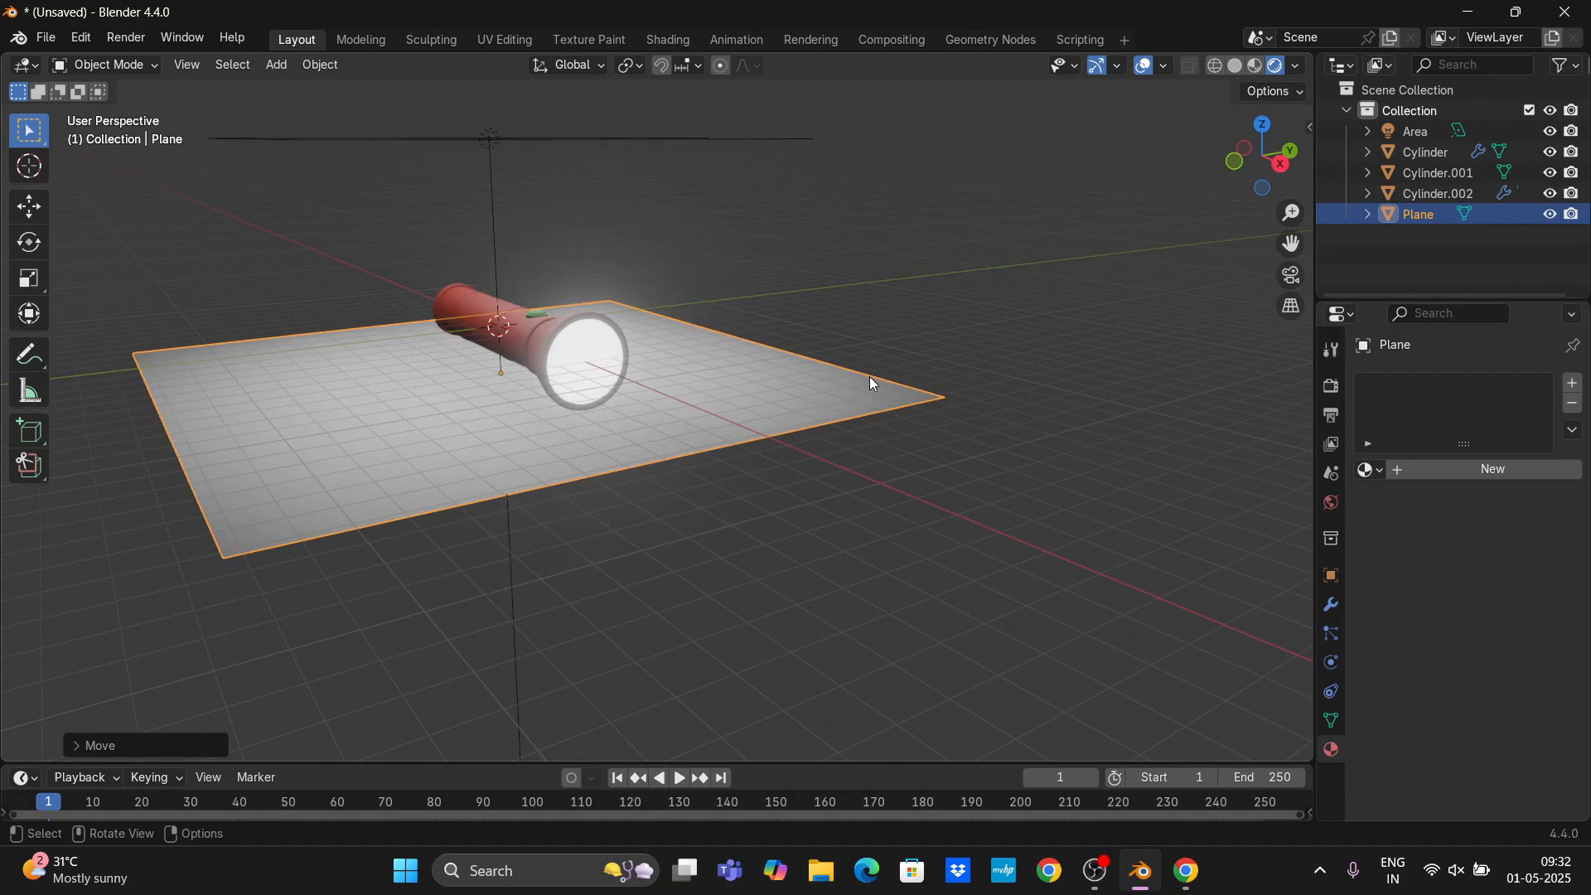
left_click(495, 140)
key("Delete")
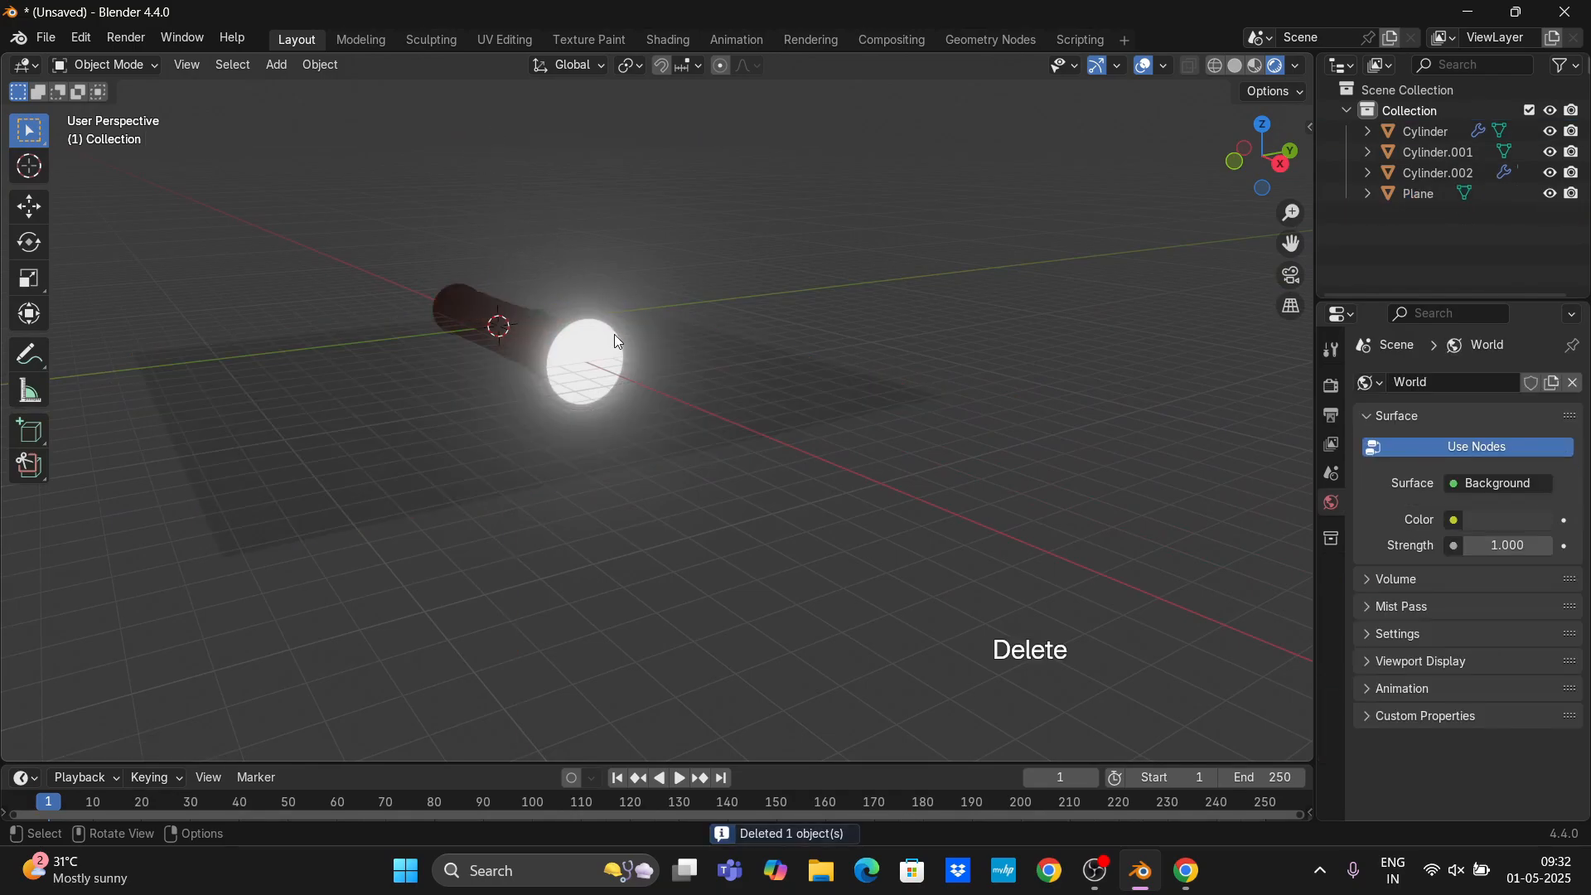
Add a sun light to illuminate the torch and the ground plane.
middle_click_drag(619, 336, 694, 375)
left_click(693, 366)
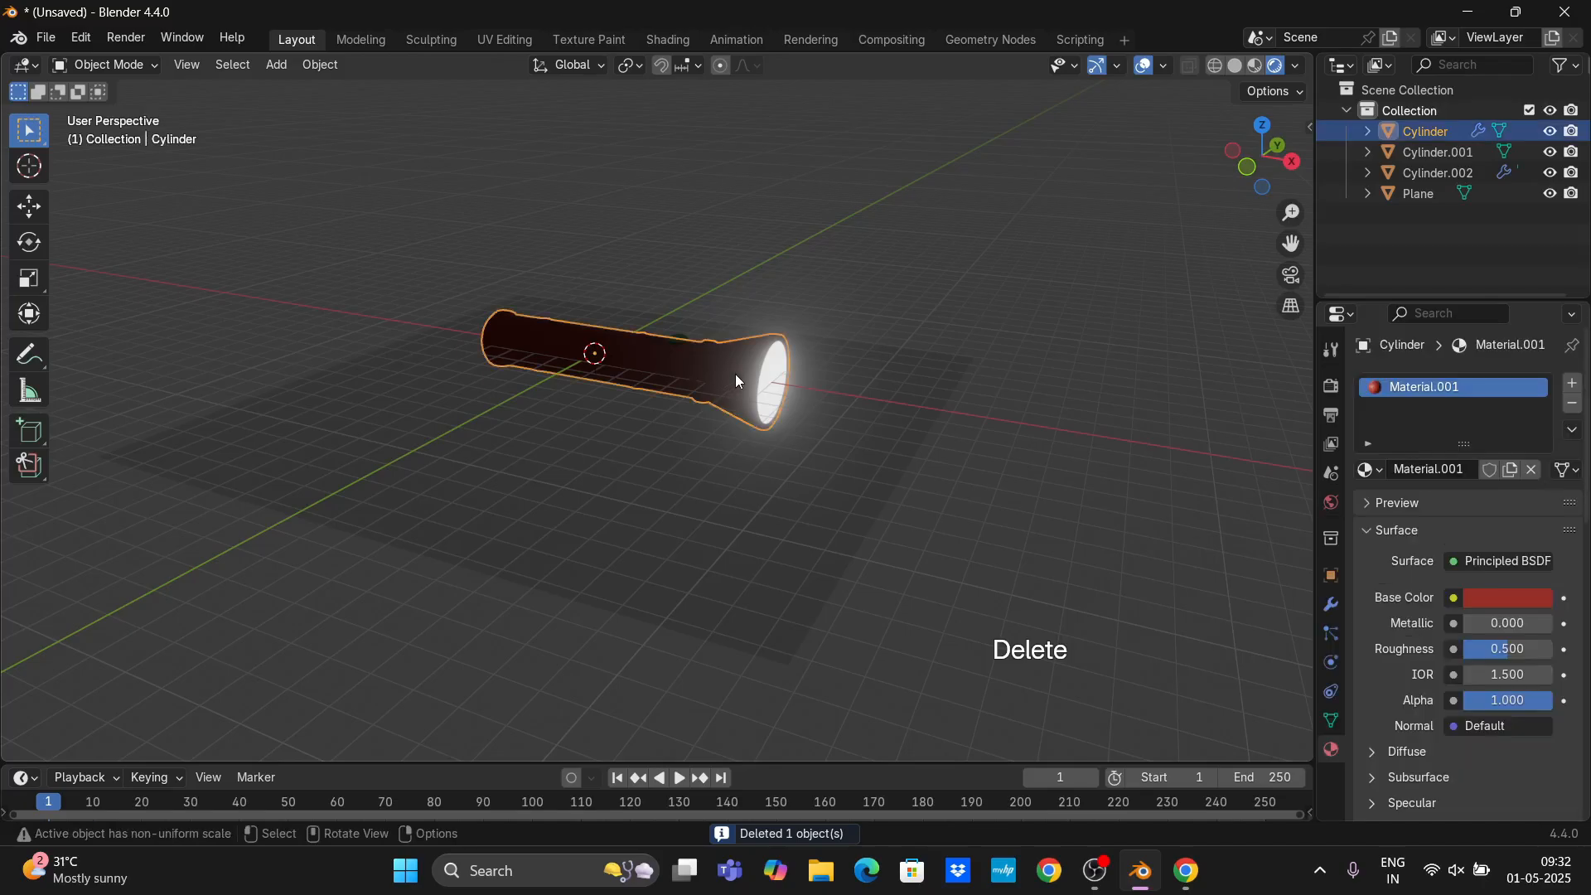
key("shift+a")
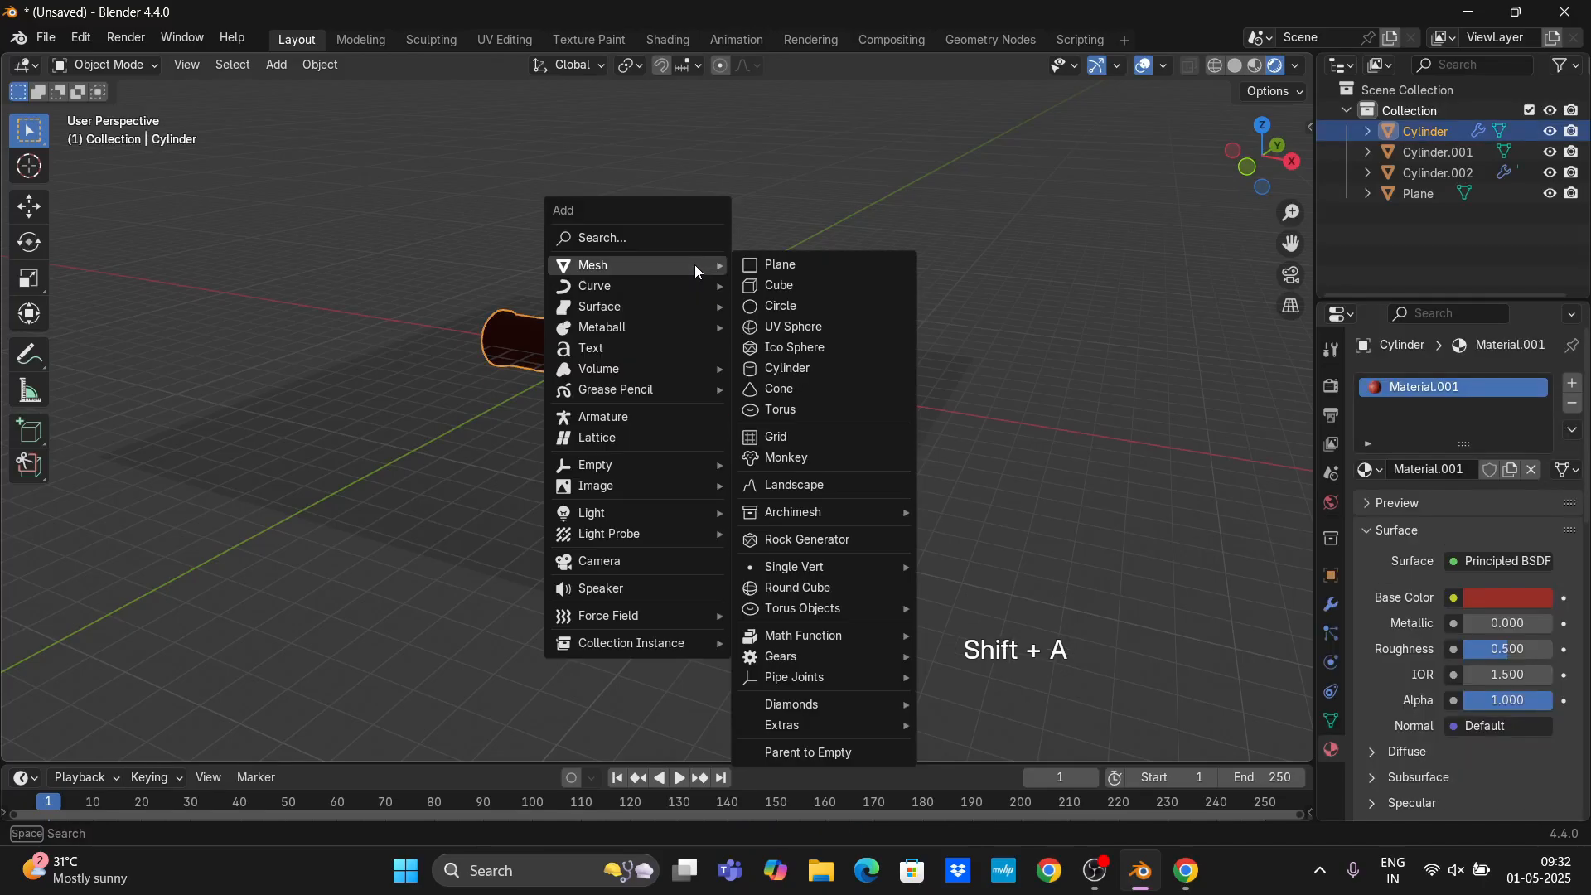
mouse_move(685, 515)
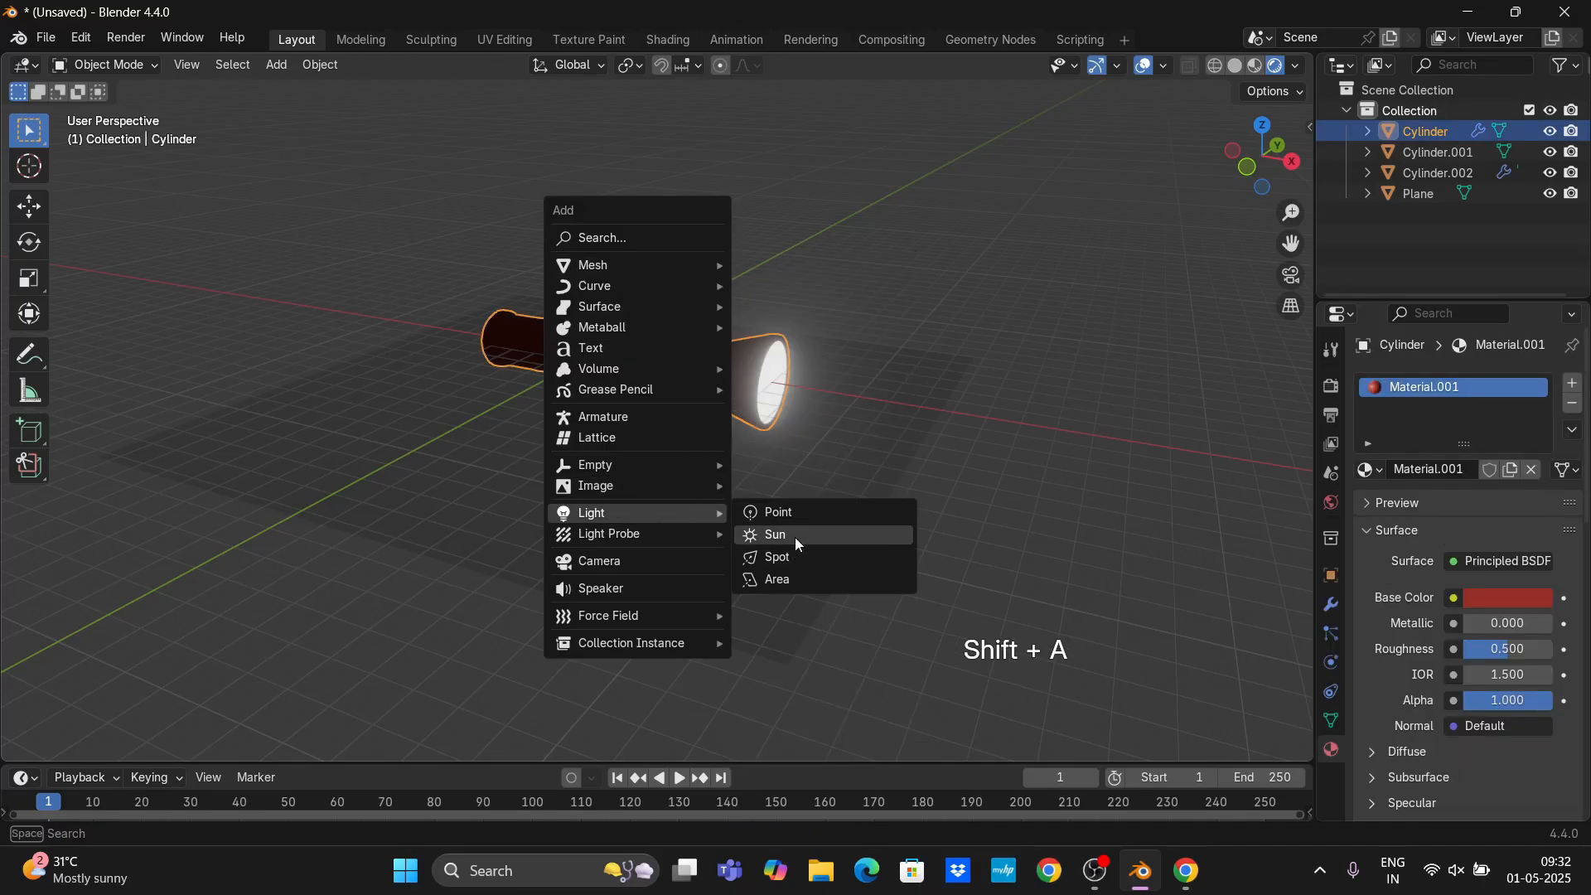
left_click(794, 537)
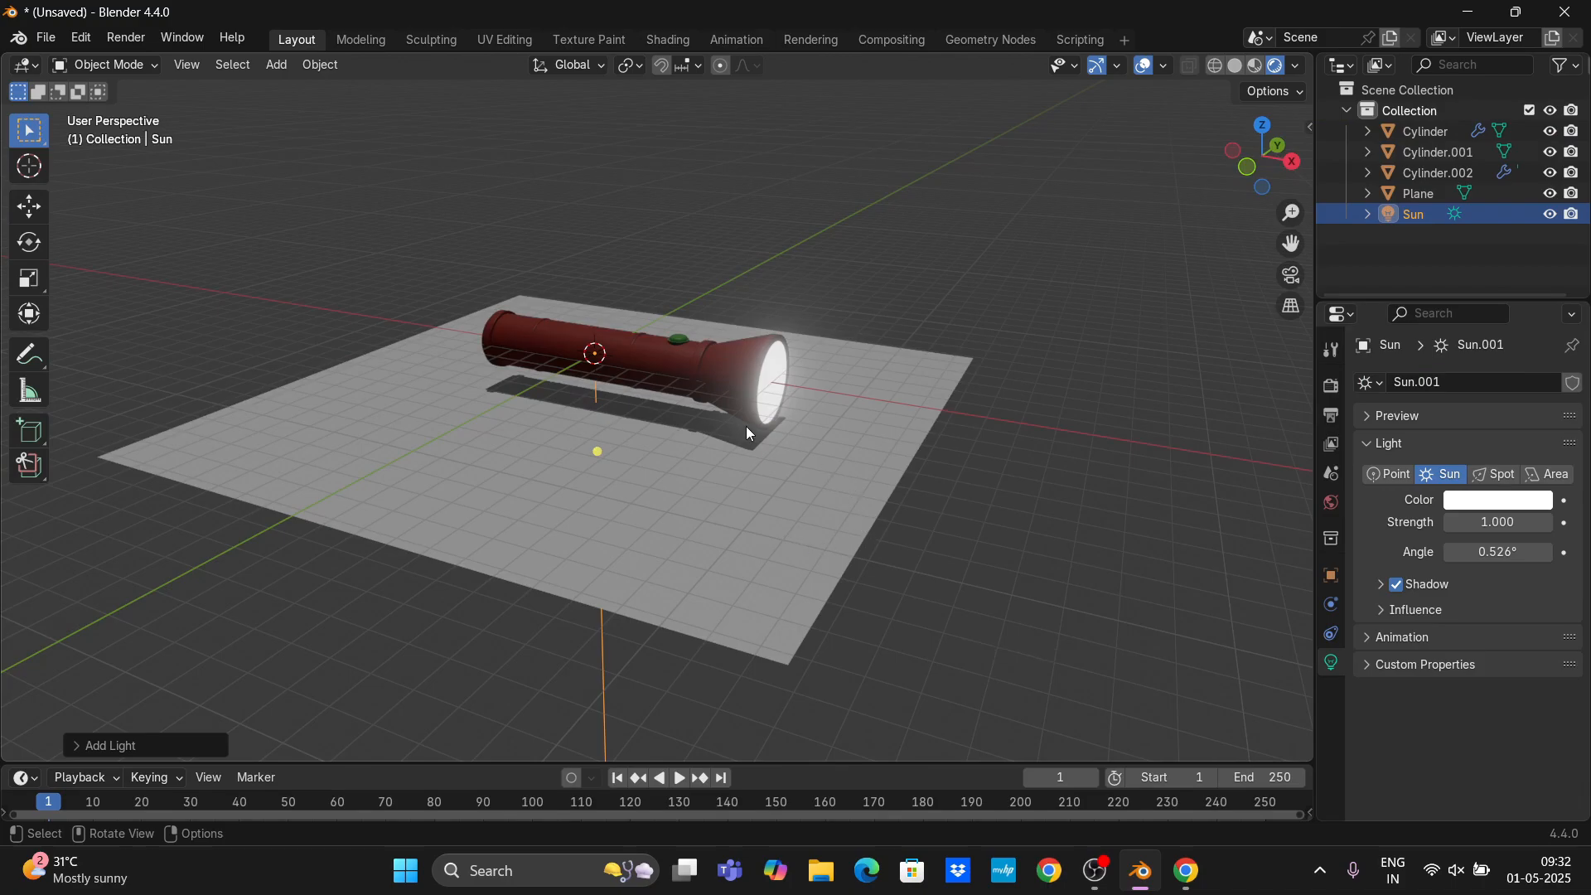
Join the torch body, the green switch and the emissive glass into a single object.
scroll(763, 421, "up", 2)
middle_click_drag(779, 421, 775, 422)
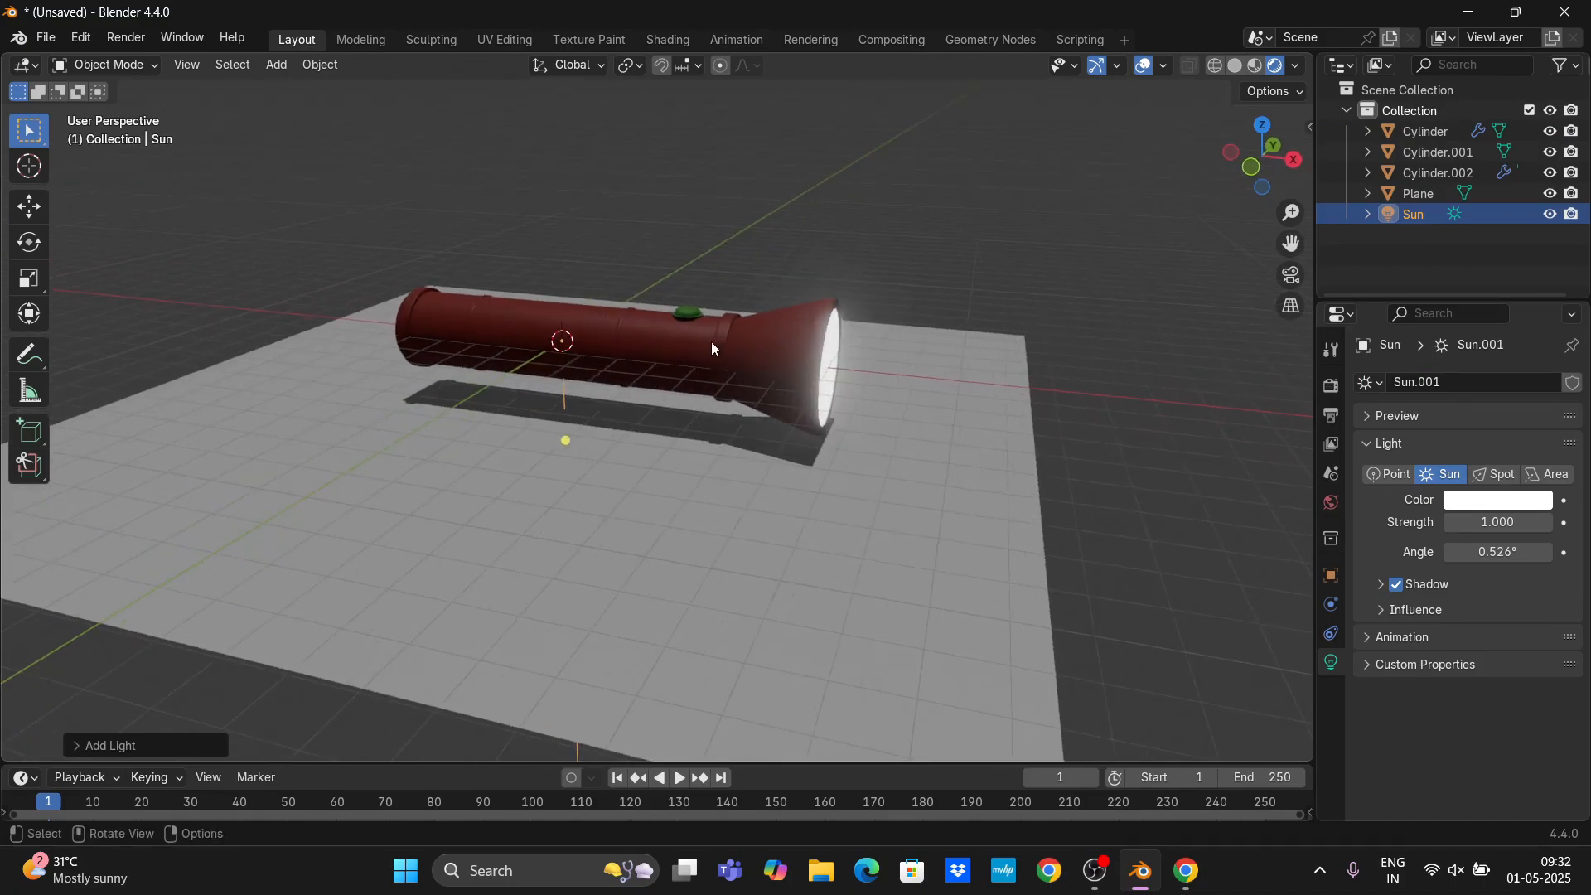
left_click(701, 347)
left_click(685, 313, "shift")
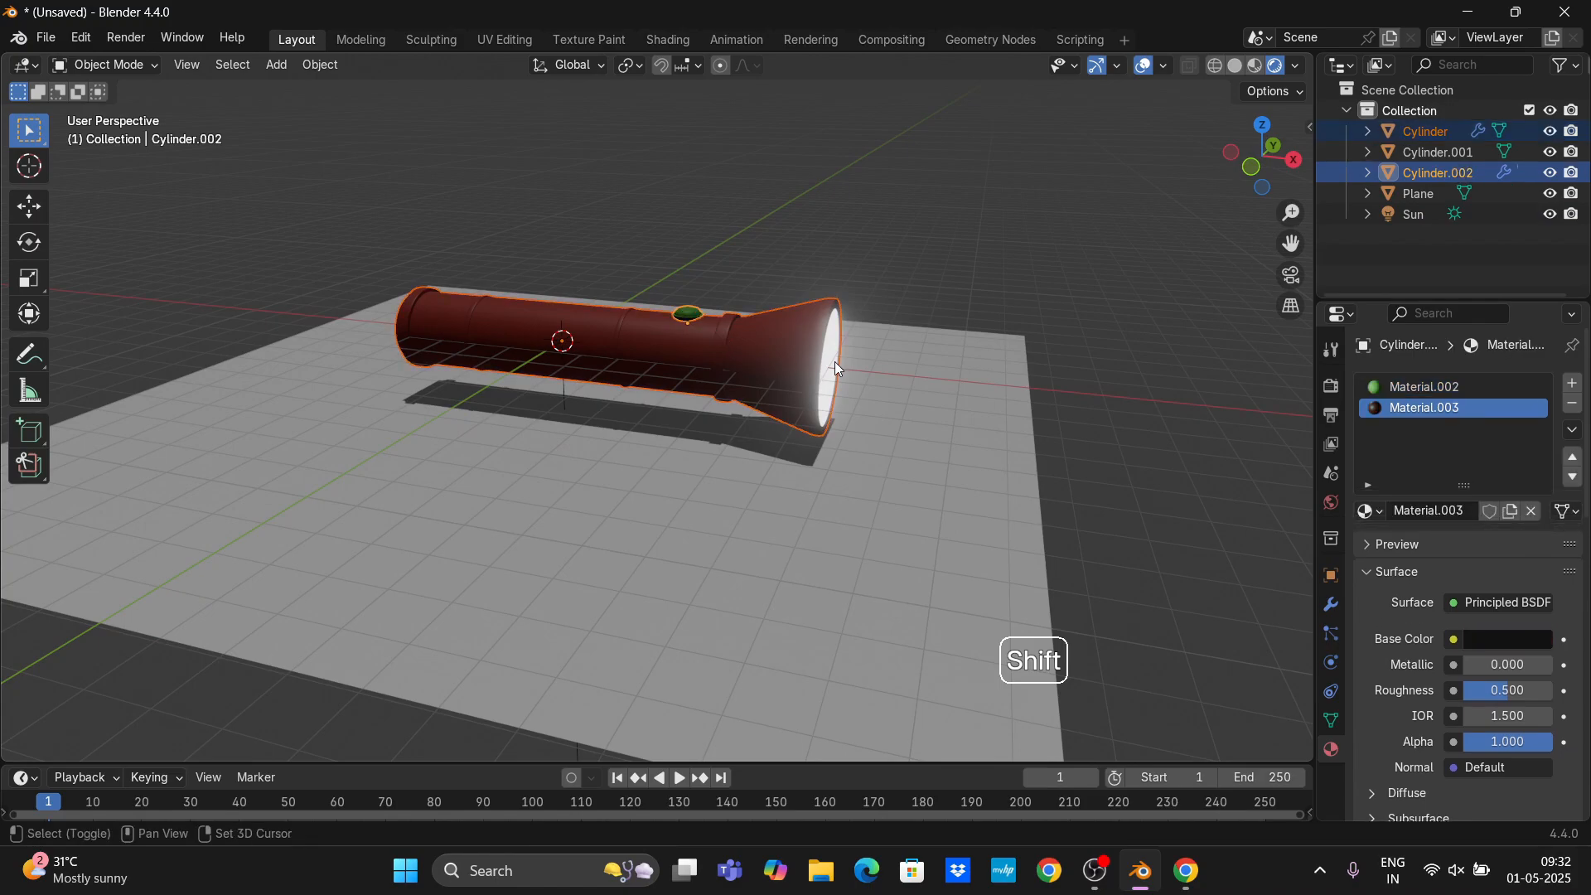
left_click(837, 361, "shift")
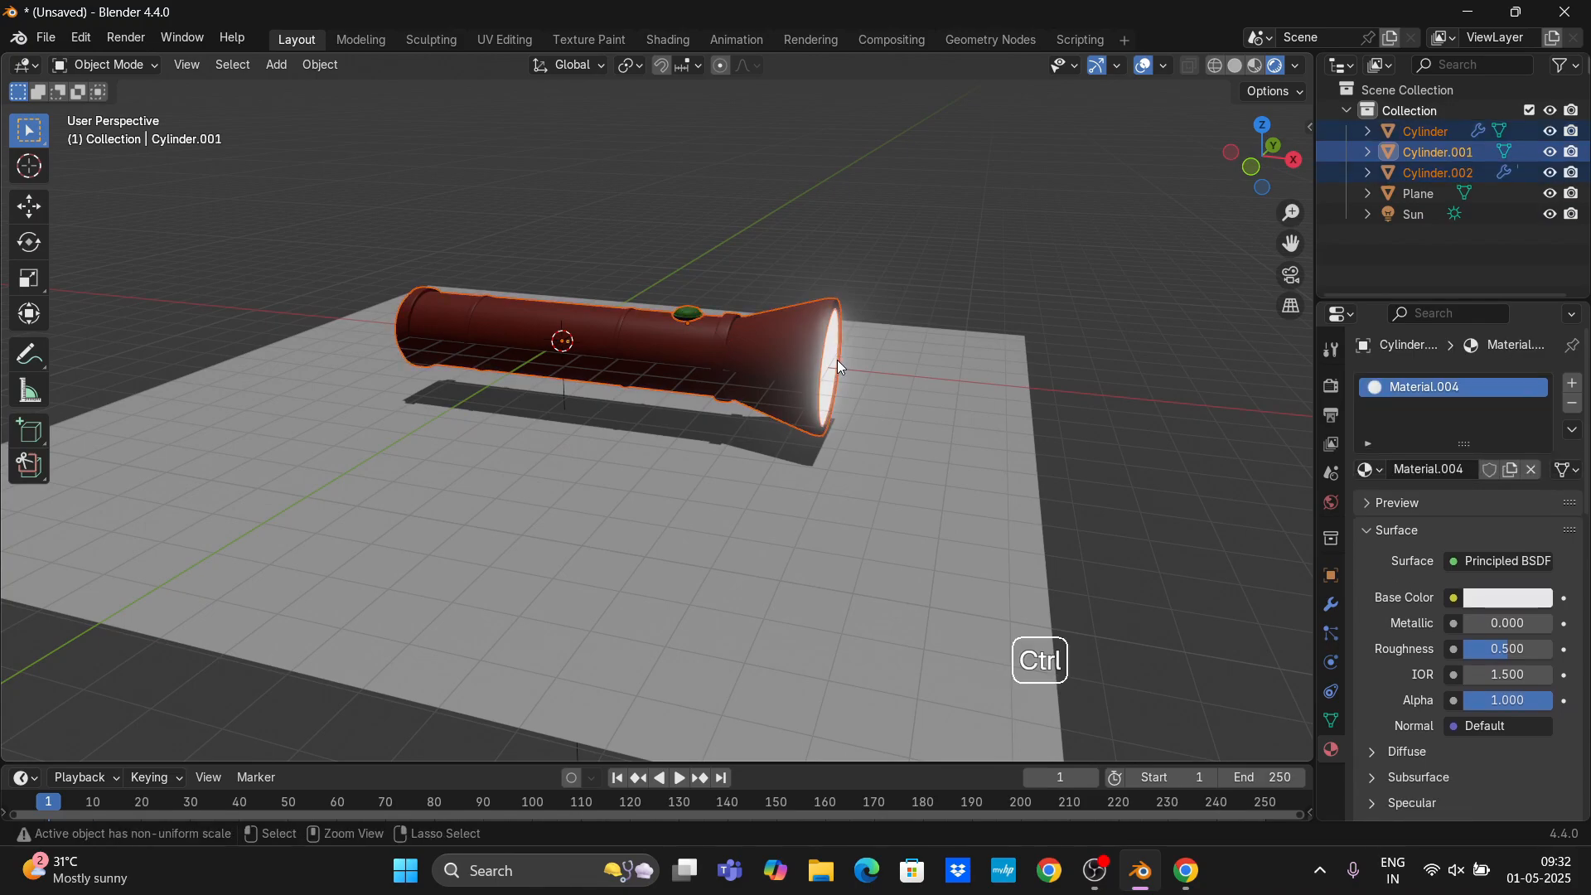
key("ctrl+j")
Tilt the joined torch with a free trackball rotation so its head points at the ground, and raise it along Z.
key("r")
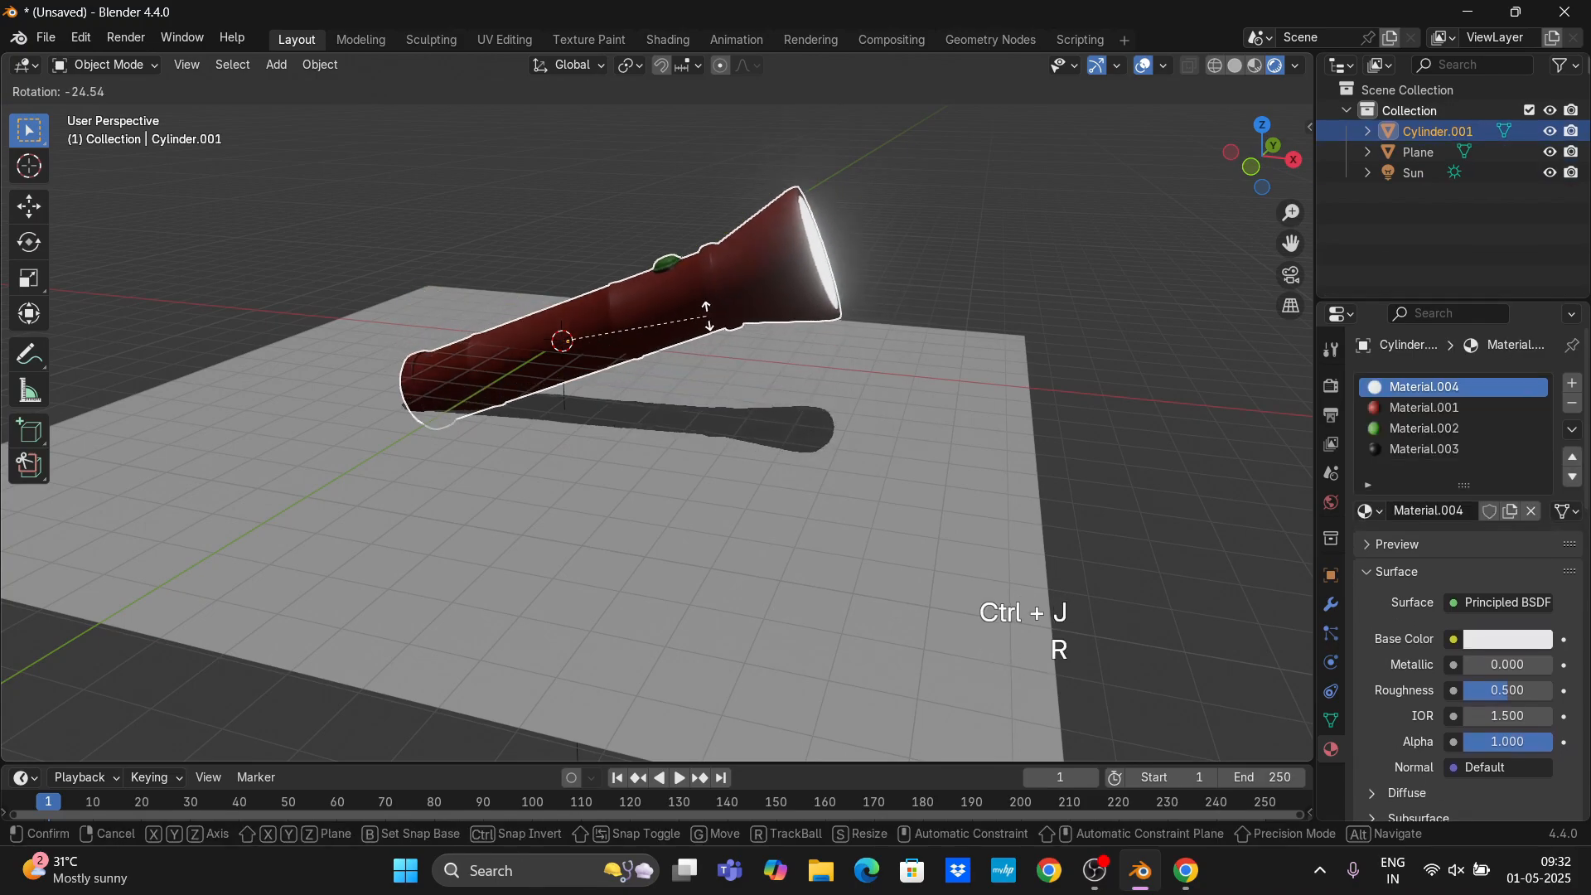
key("r")
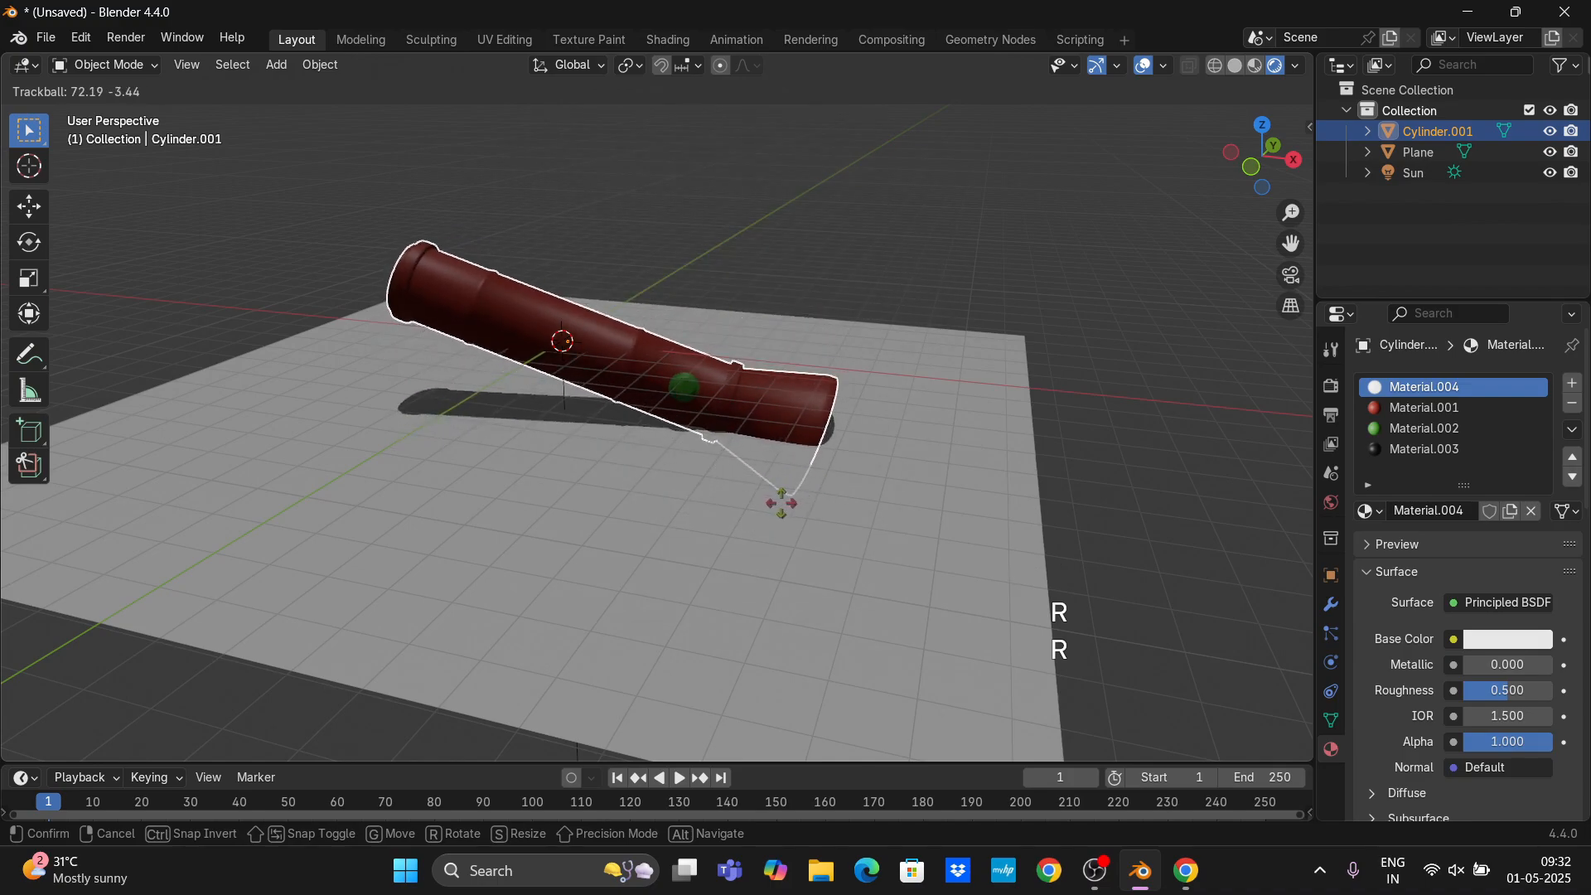
left_click(780, 503)
key("g")
key("z")
left_click(838, 441)
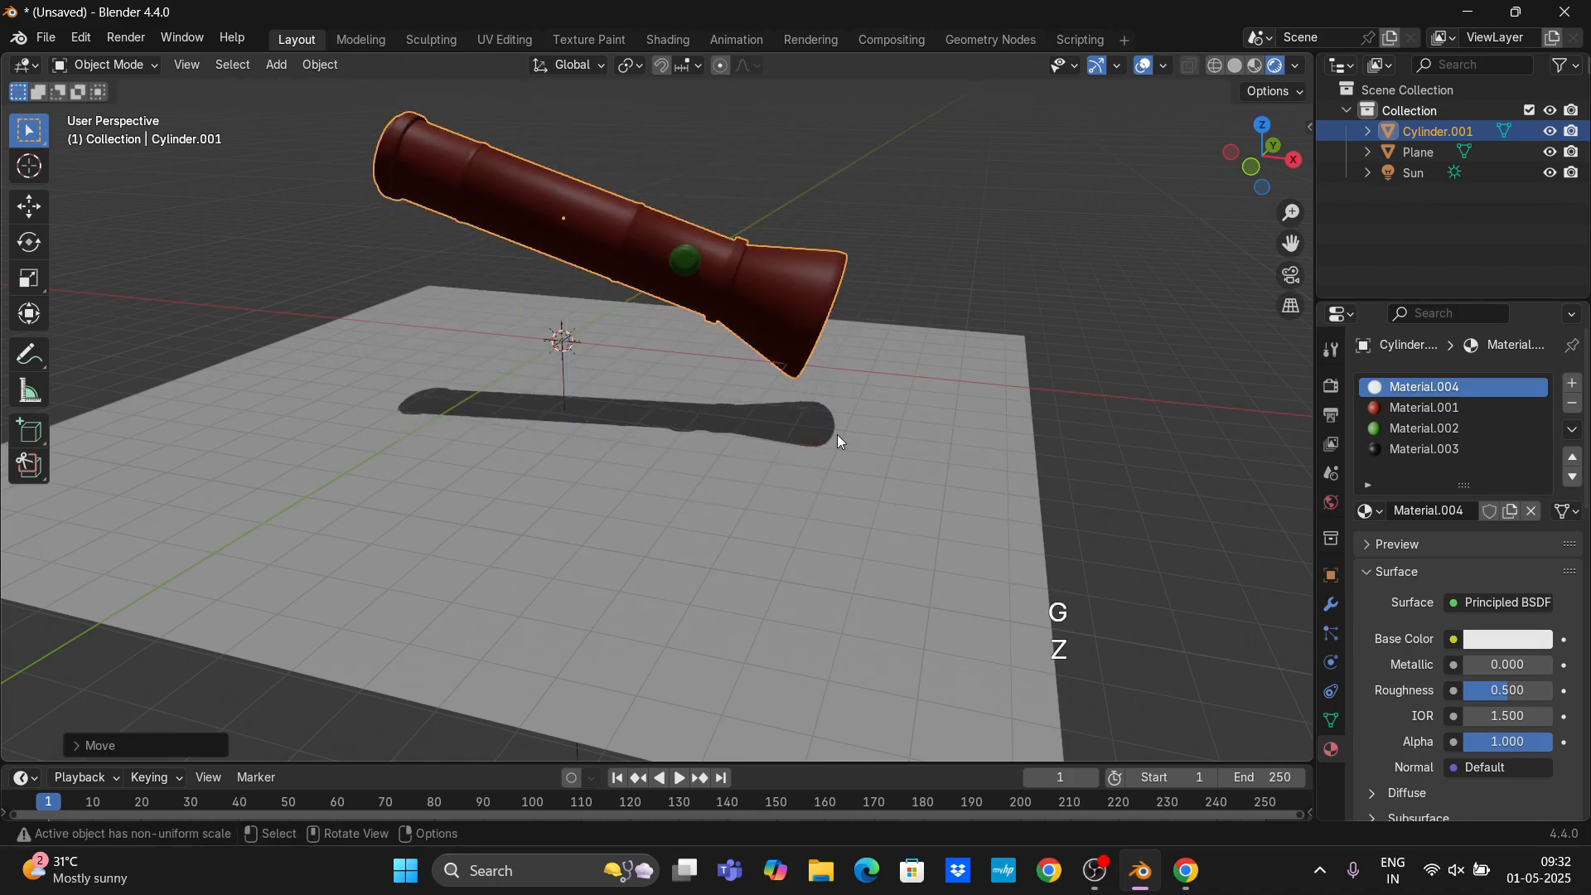
middle_click_drag(837, 434, 854, 456)
left_click(1109, 261)
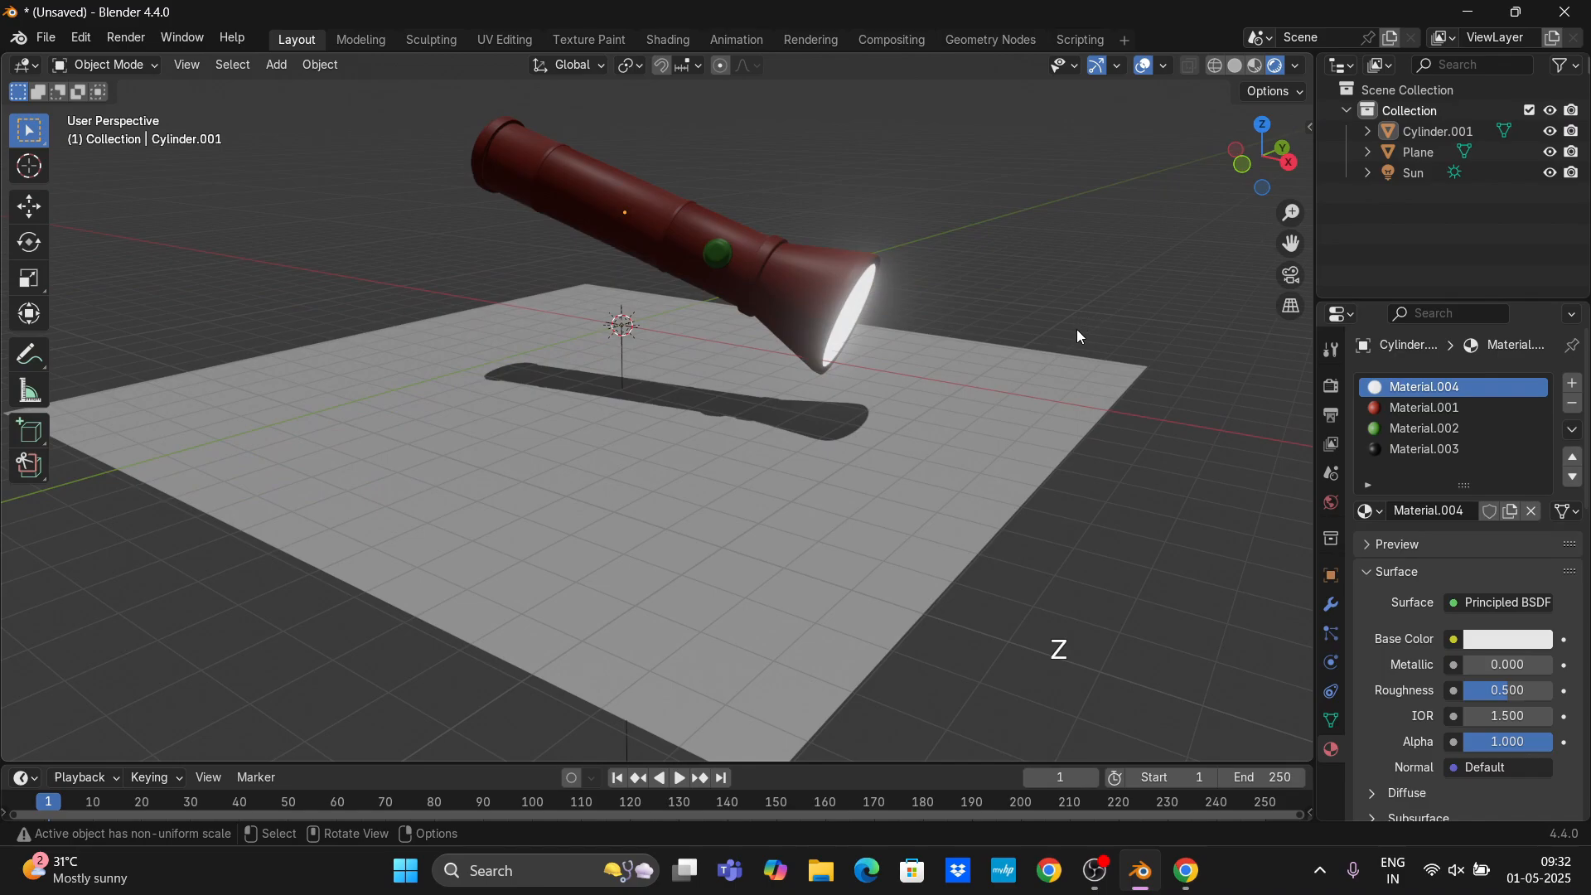
Add a spot light and move it along X to beyond the torch head.
key("shift+a")
mouse_move(1074, 345)
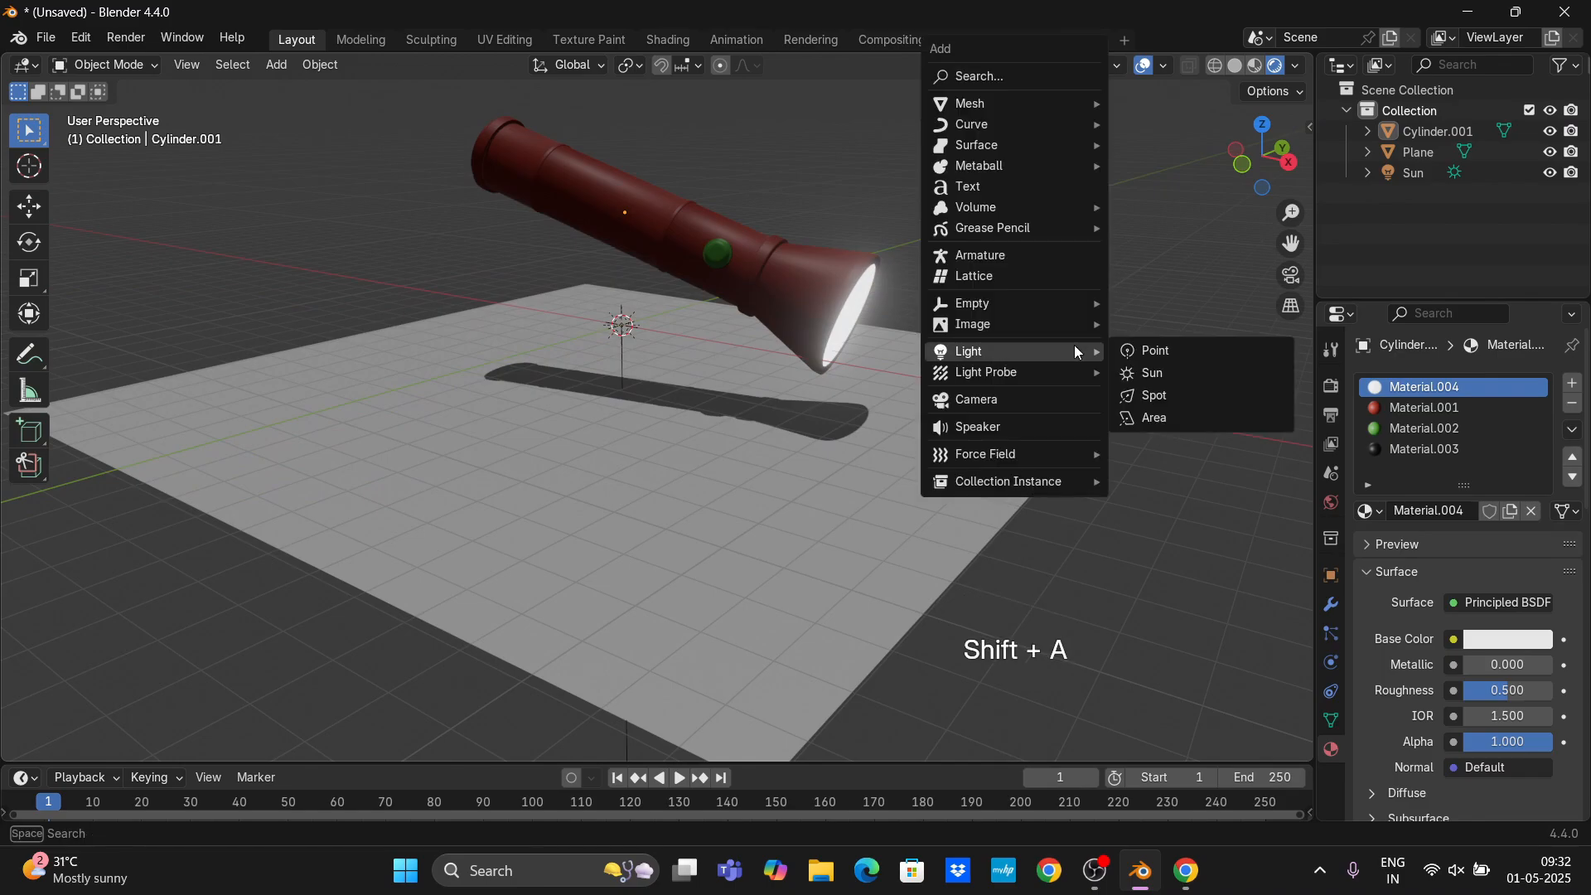
left_click(1156, 396)
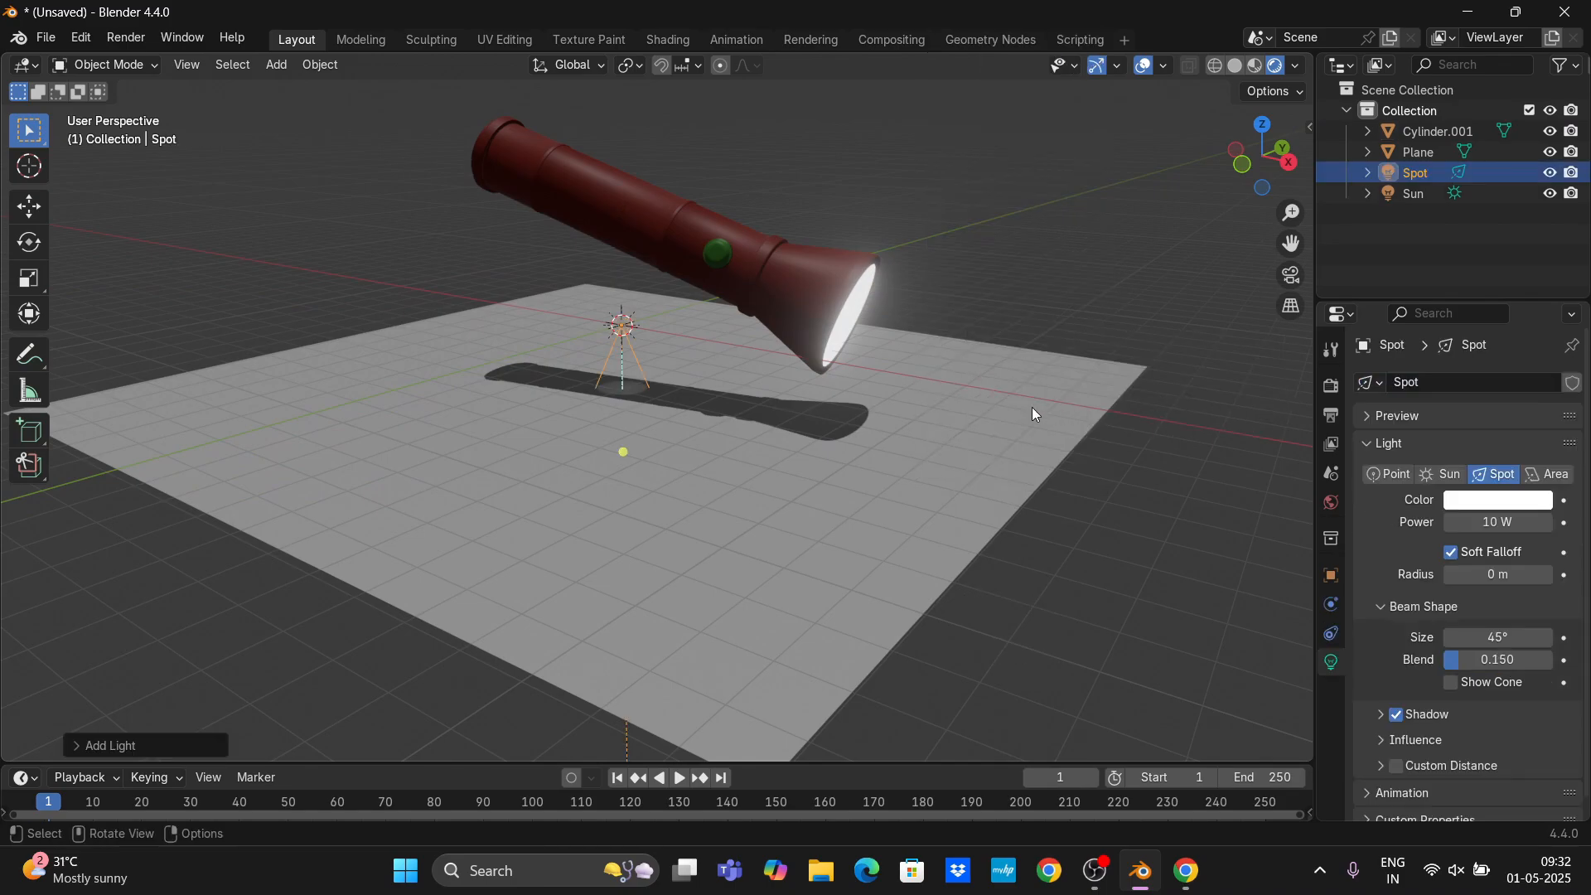
key("g")
key("x")
left_click(143, 465)
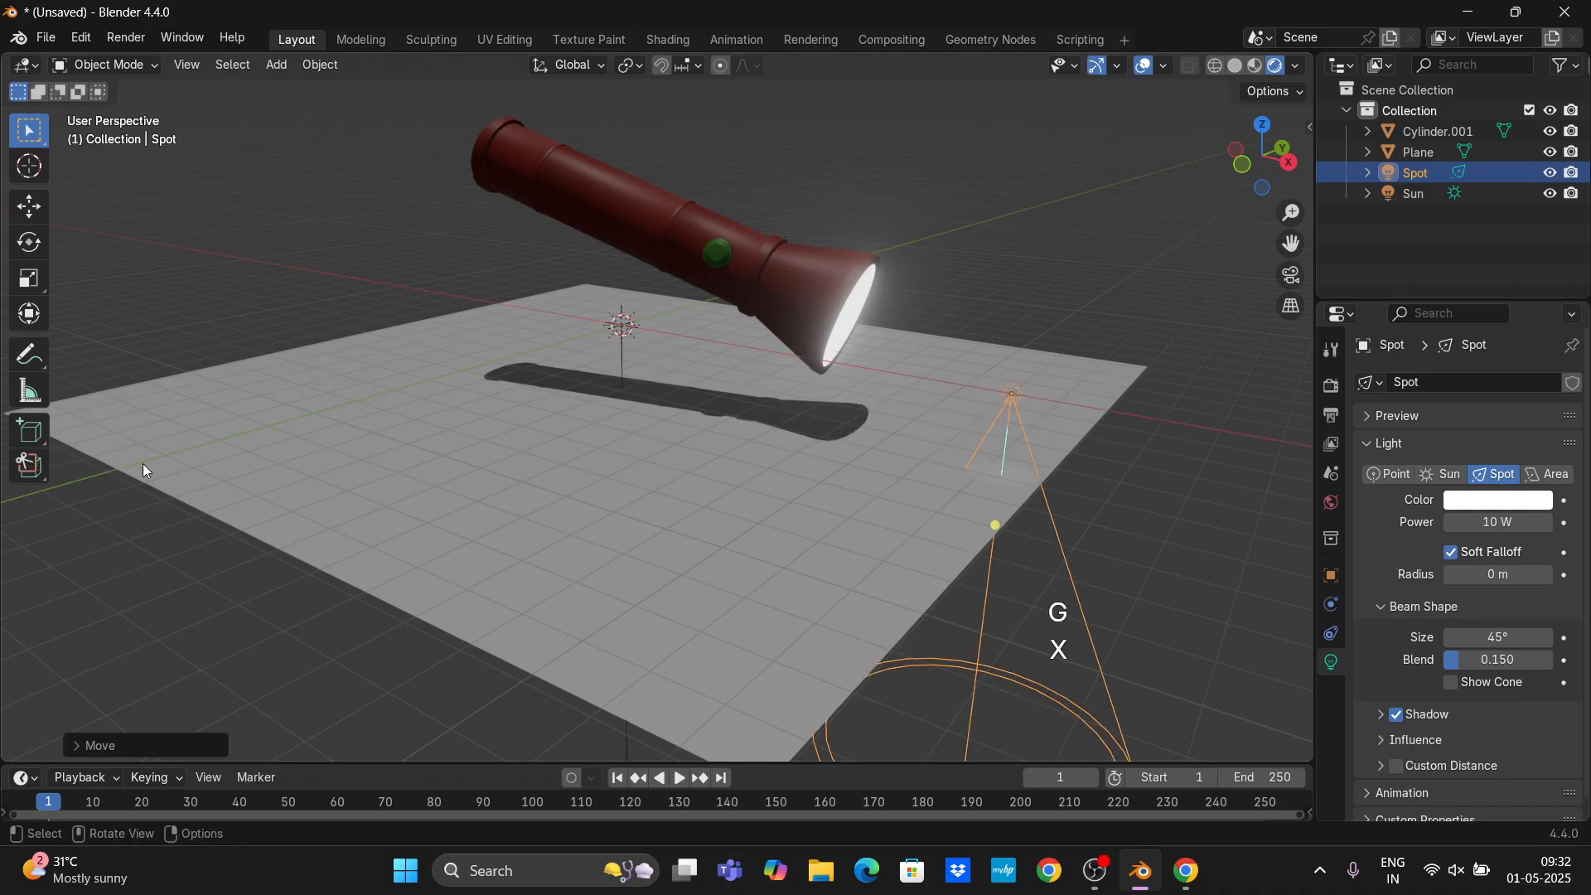
Raise the spot light along Z and flatten its cone by scaling it along Z.
key("g")
key("z")
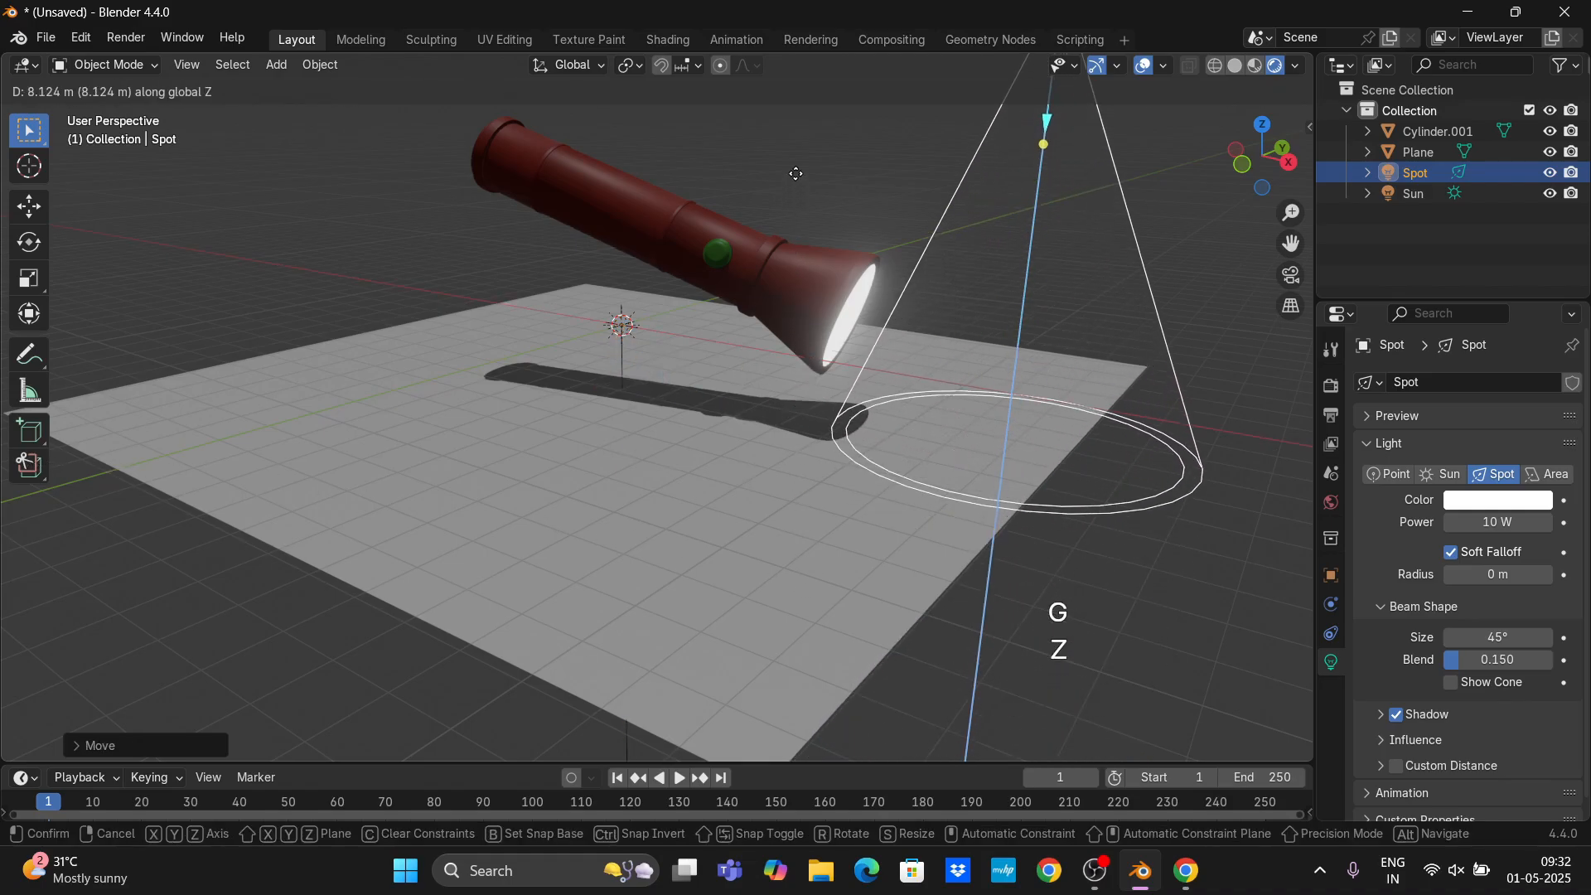
left_click(847, 227)
key("s")
key("z")
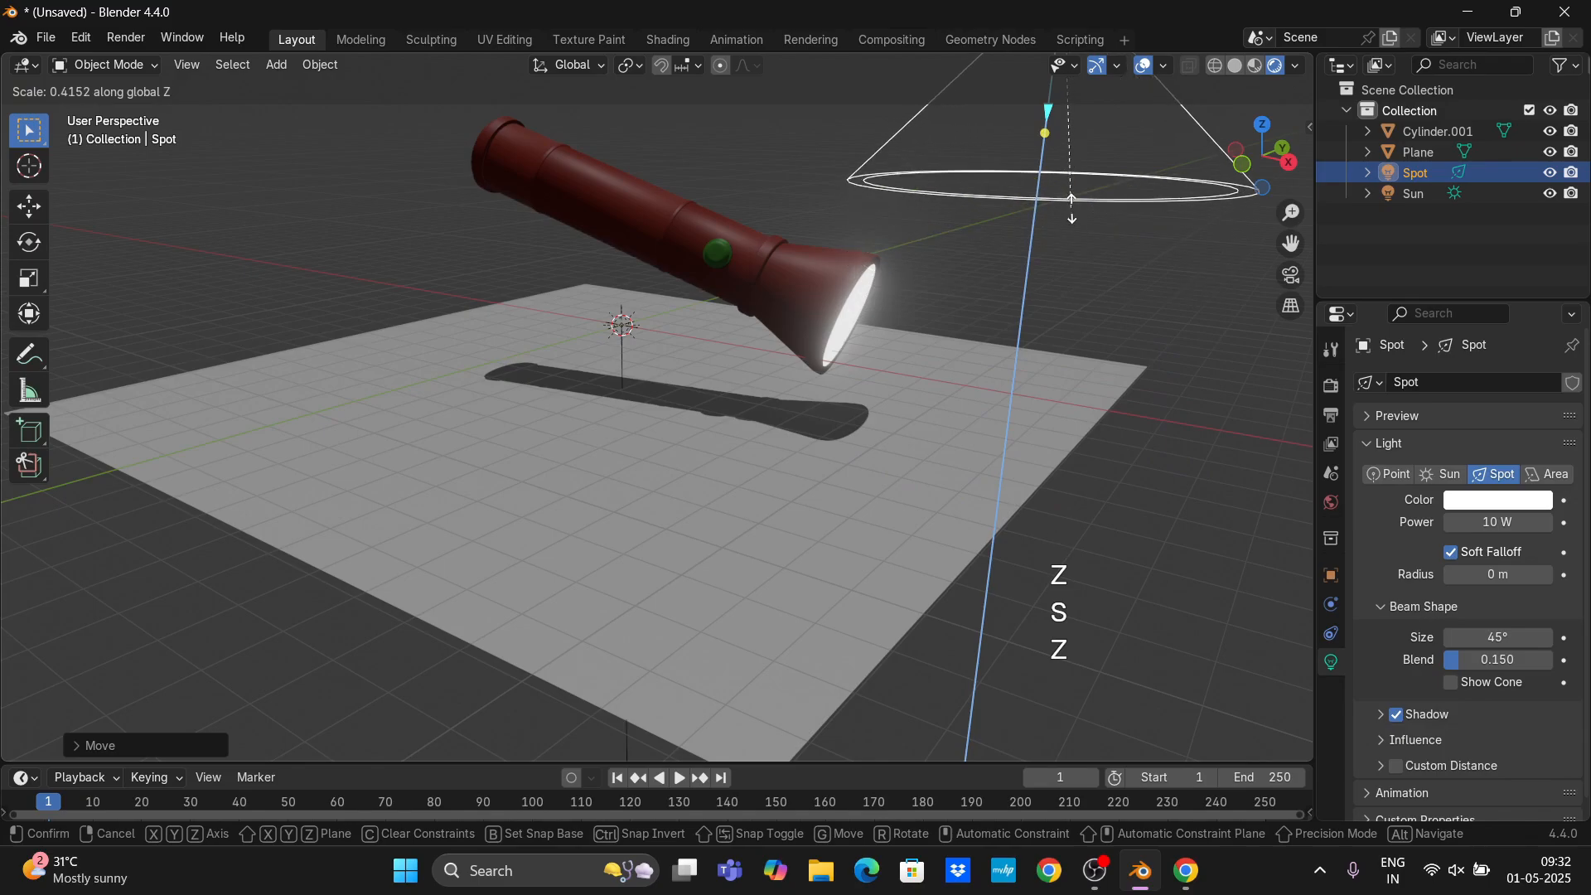
left_click(1060, 273)
Lower the spot light along Z to just above the ground plane and scale its cone down uniformly.
key("g")
key("z")
left_click(1119, 473)
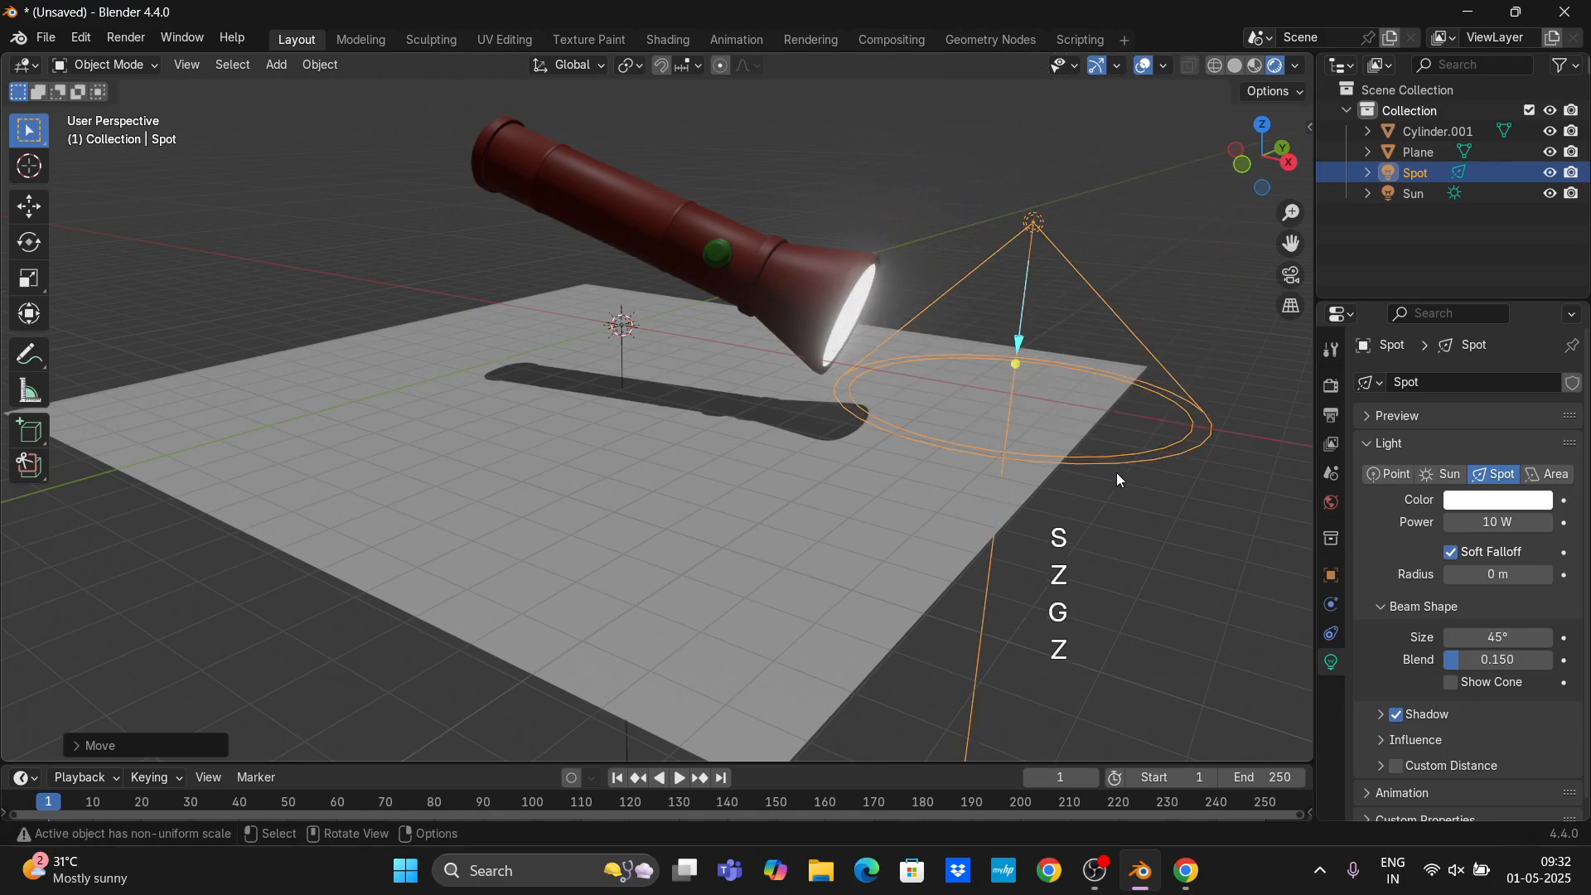
key("s")
left_click(1070, 414)
key("g")
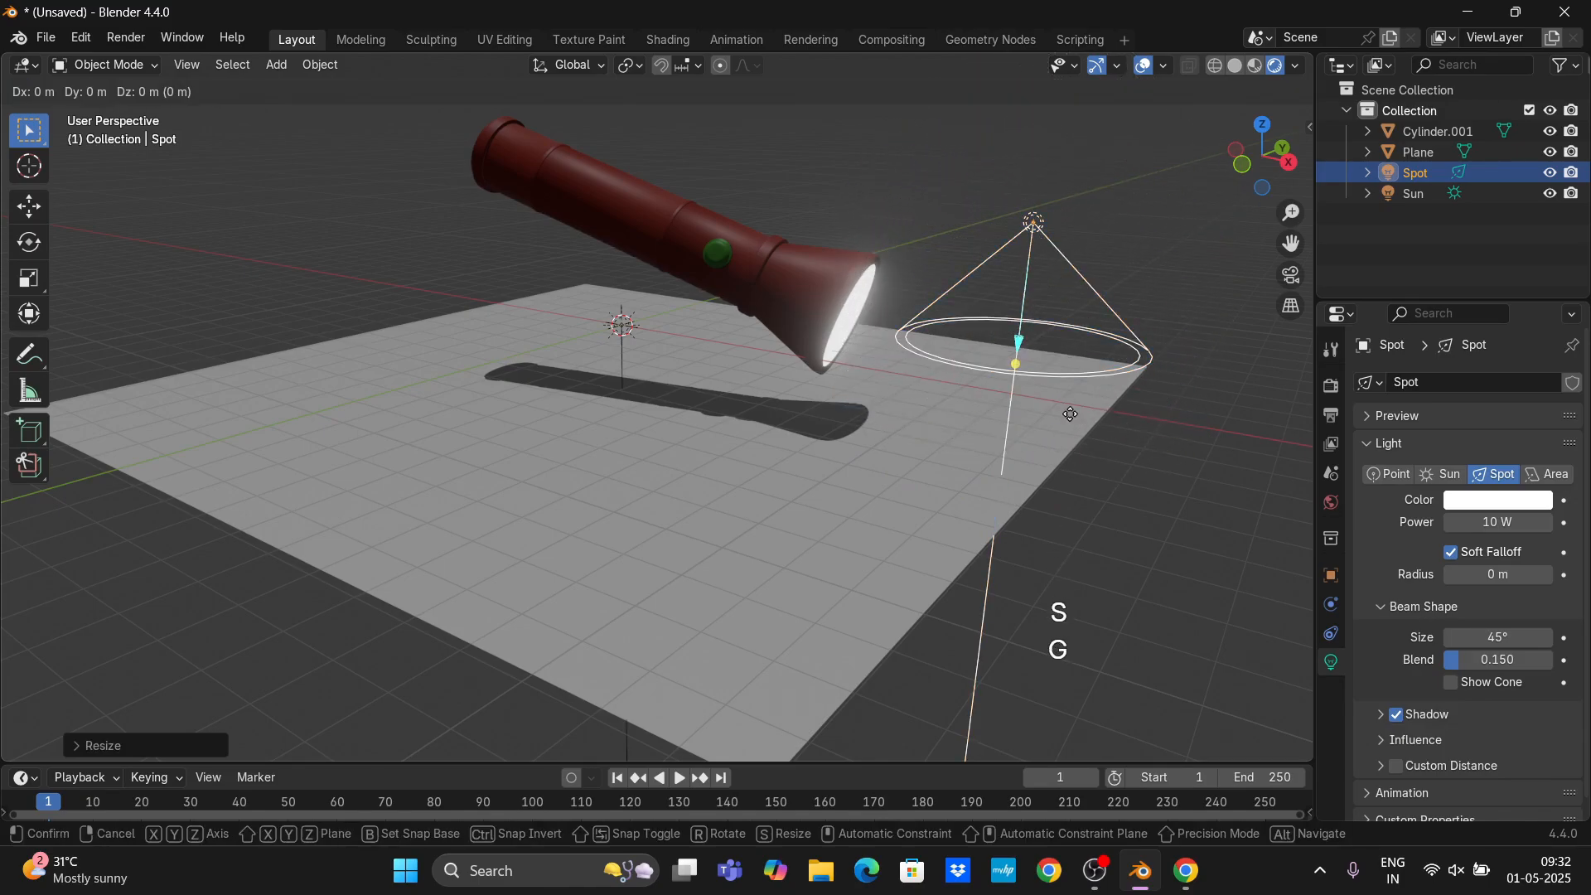
key("z")
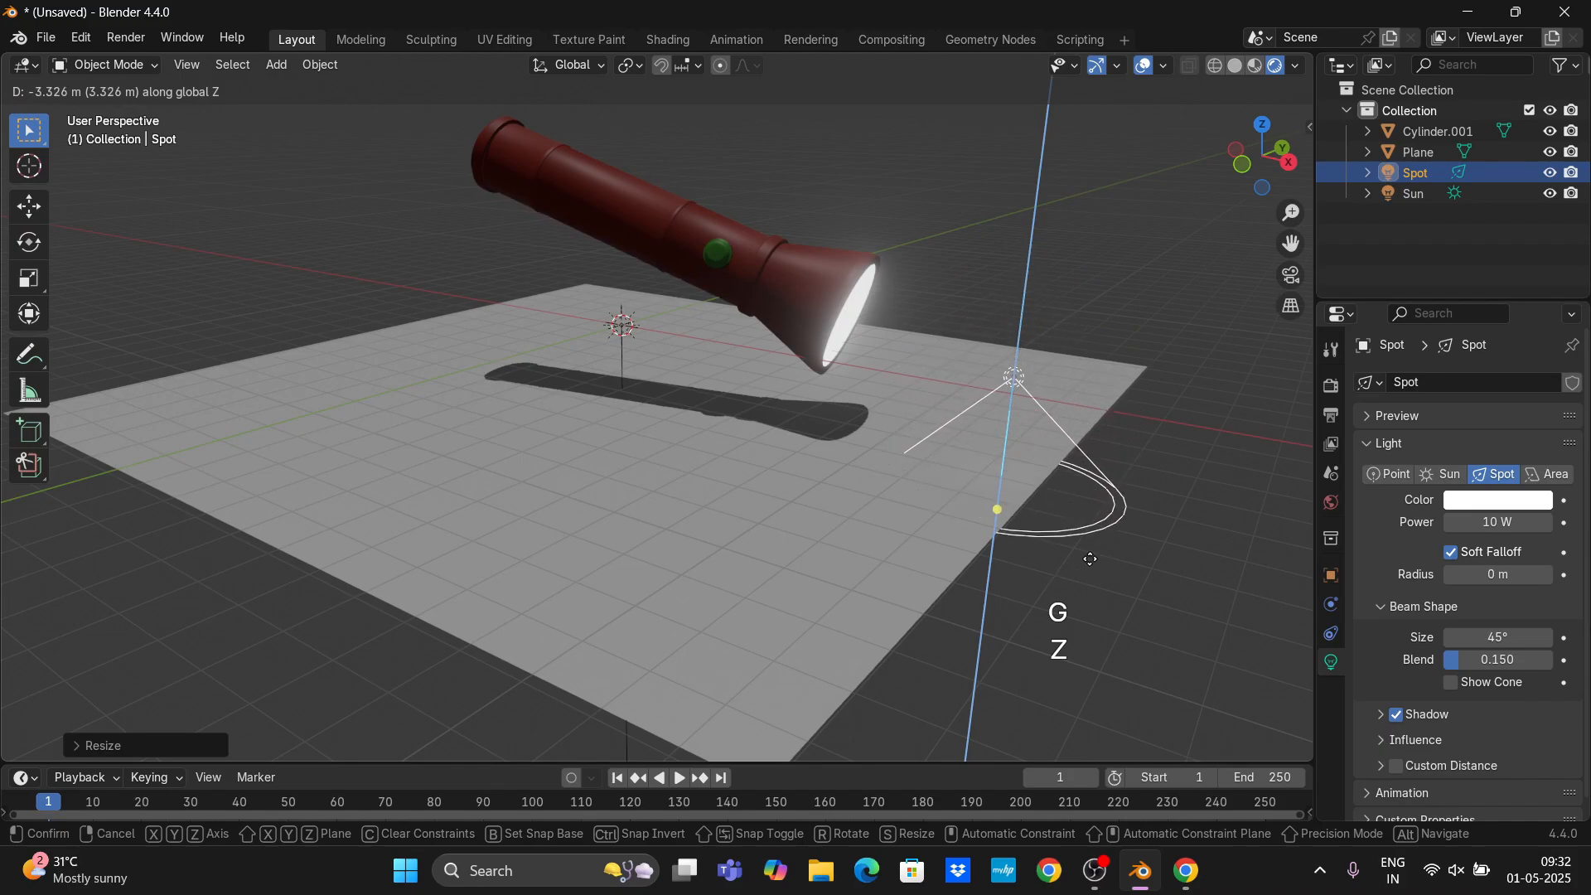
left_click(1088, 543)
Increase the spot light's power to 607 W.
right_click(1031, 358)
left_click(1031, 358)
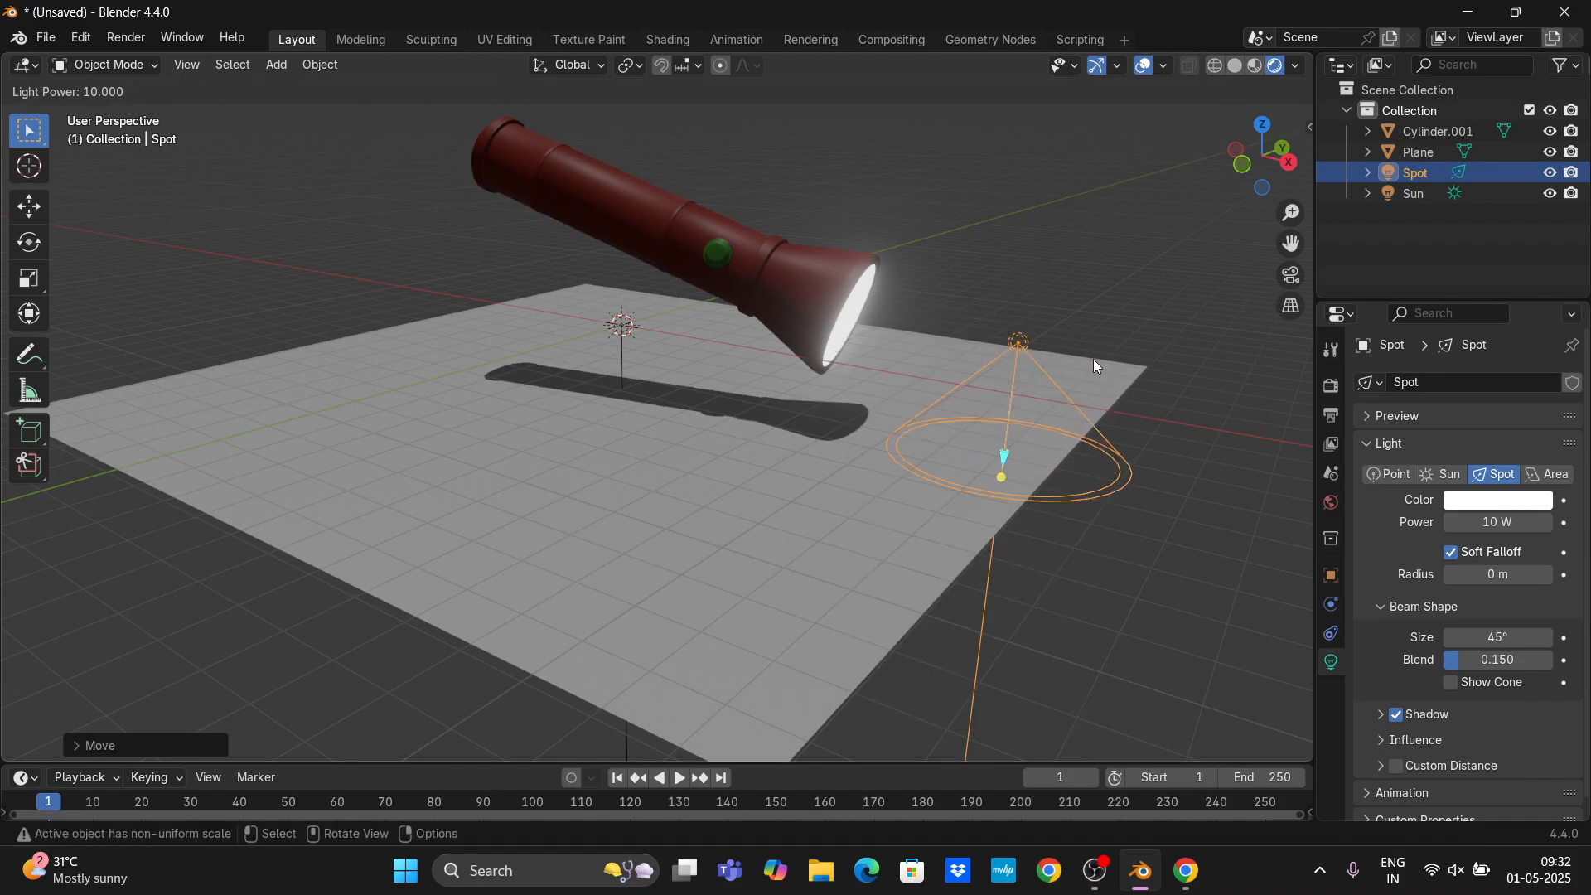
left_click(275, 391)
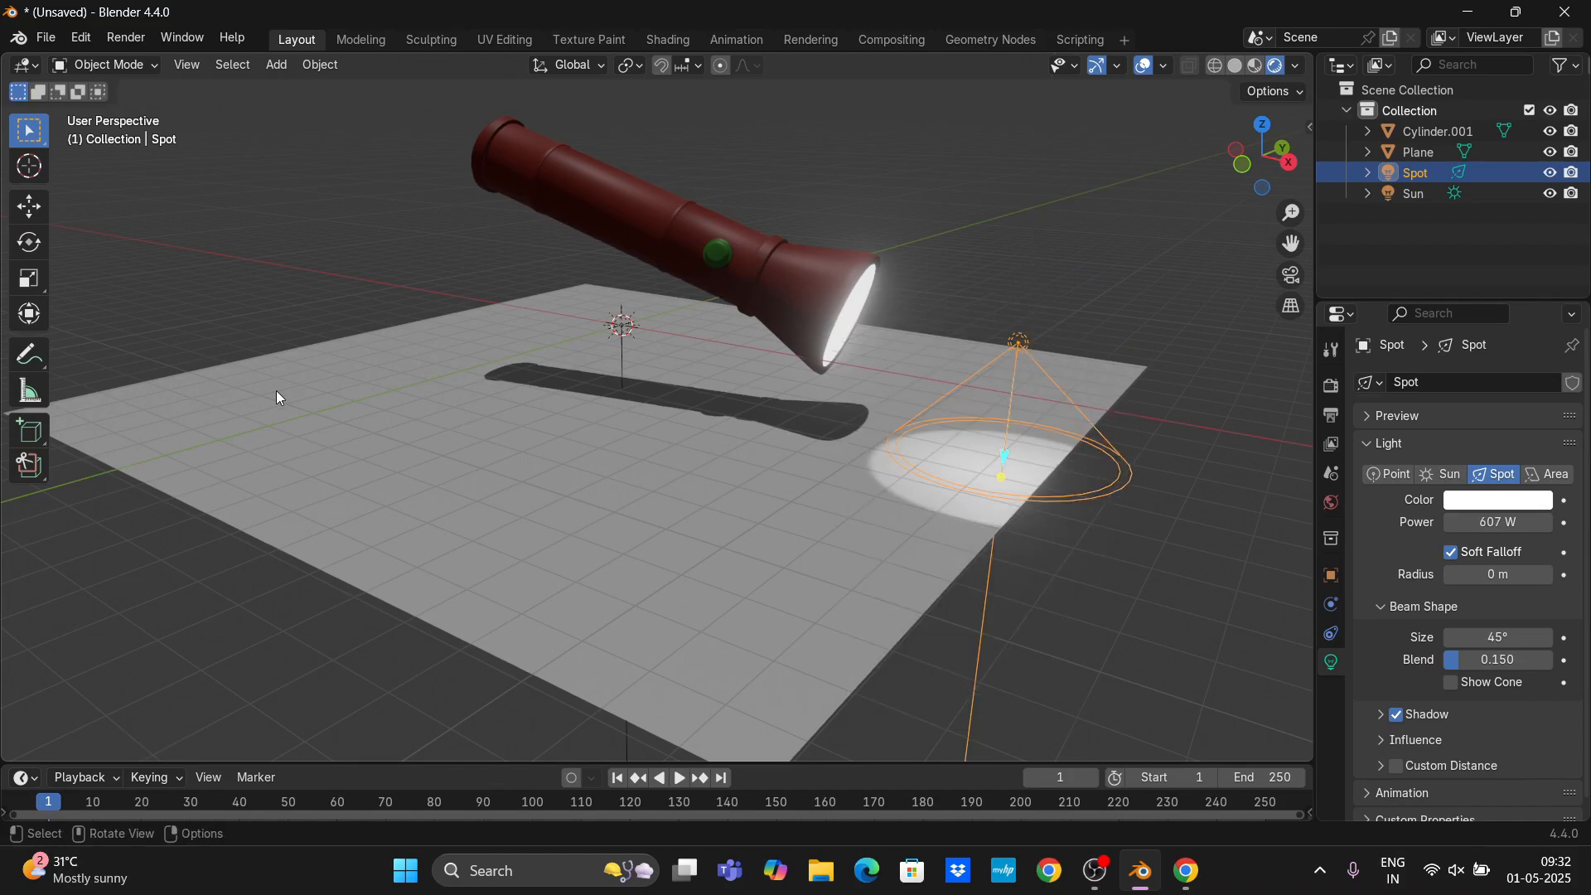
Check the lit scene without overlays, and shift the spot light along Y to line it up with the torch's glass.
left_click(837, 282)
left_click(1144, 65)
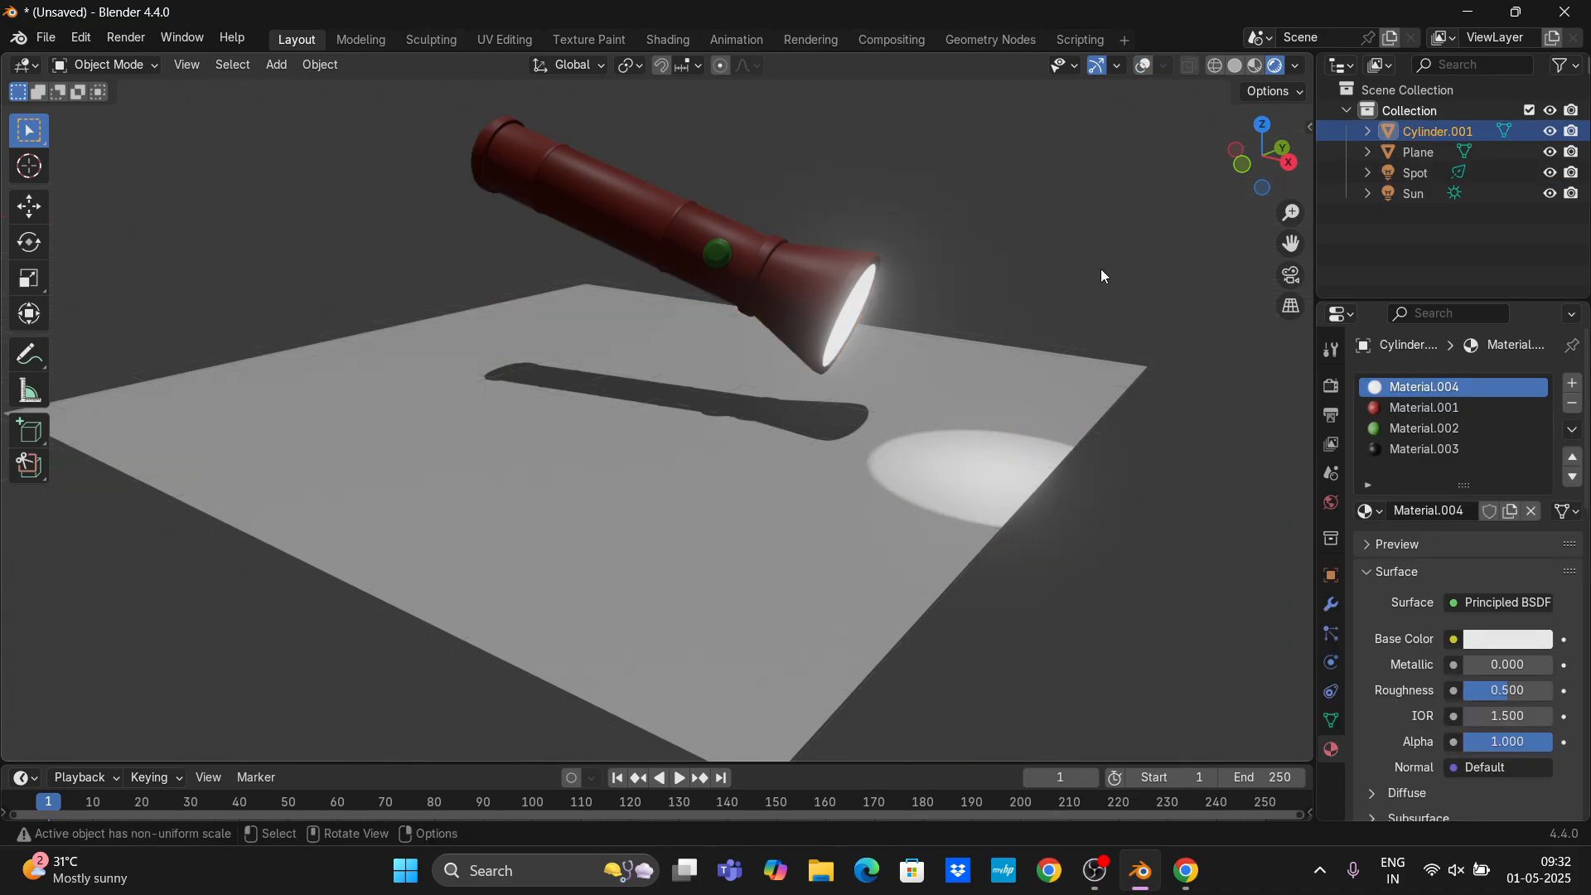
left_click(1101, 269)
middle_click_drag(1105, 383, 885, 378)
left_click(1144, 65)
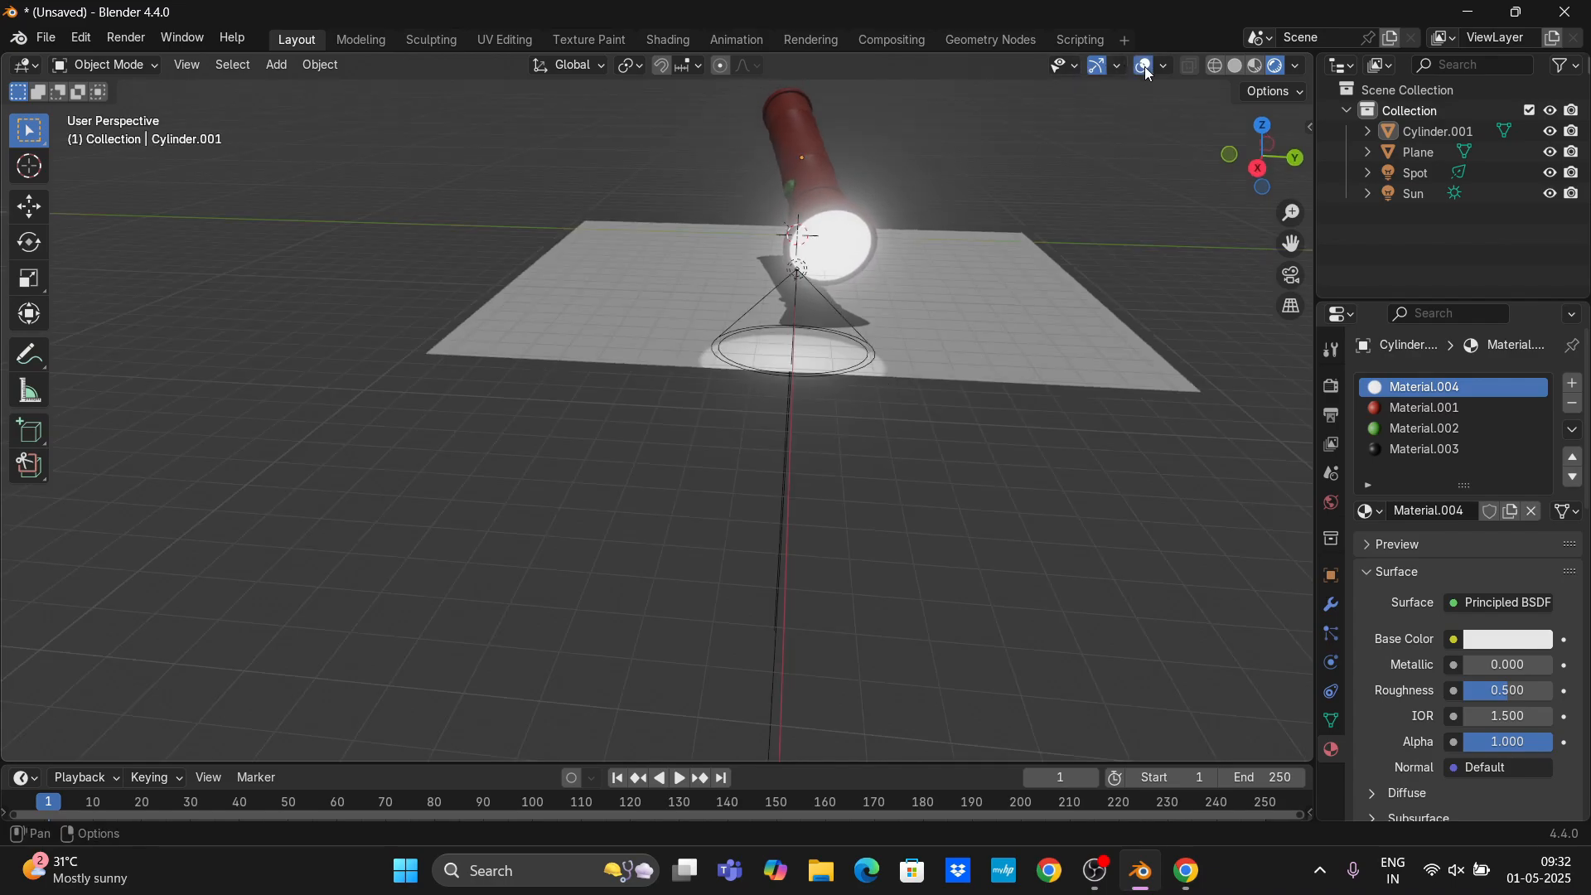
left_click(793, 288)
key("g")
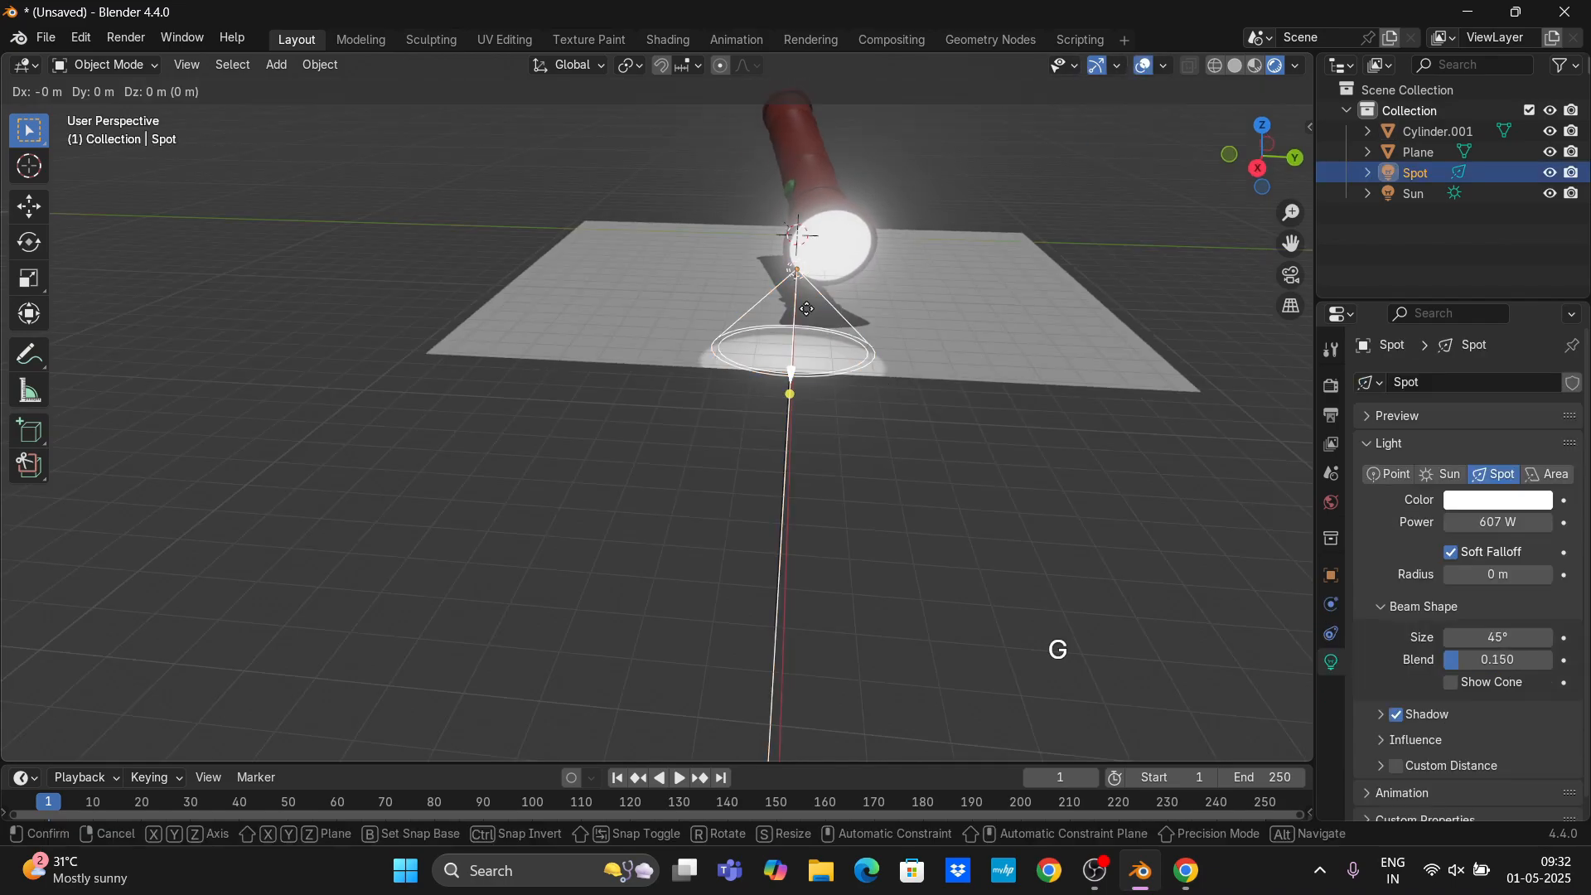
key("y")
left_click(881, 330)
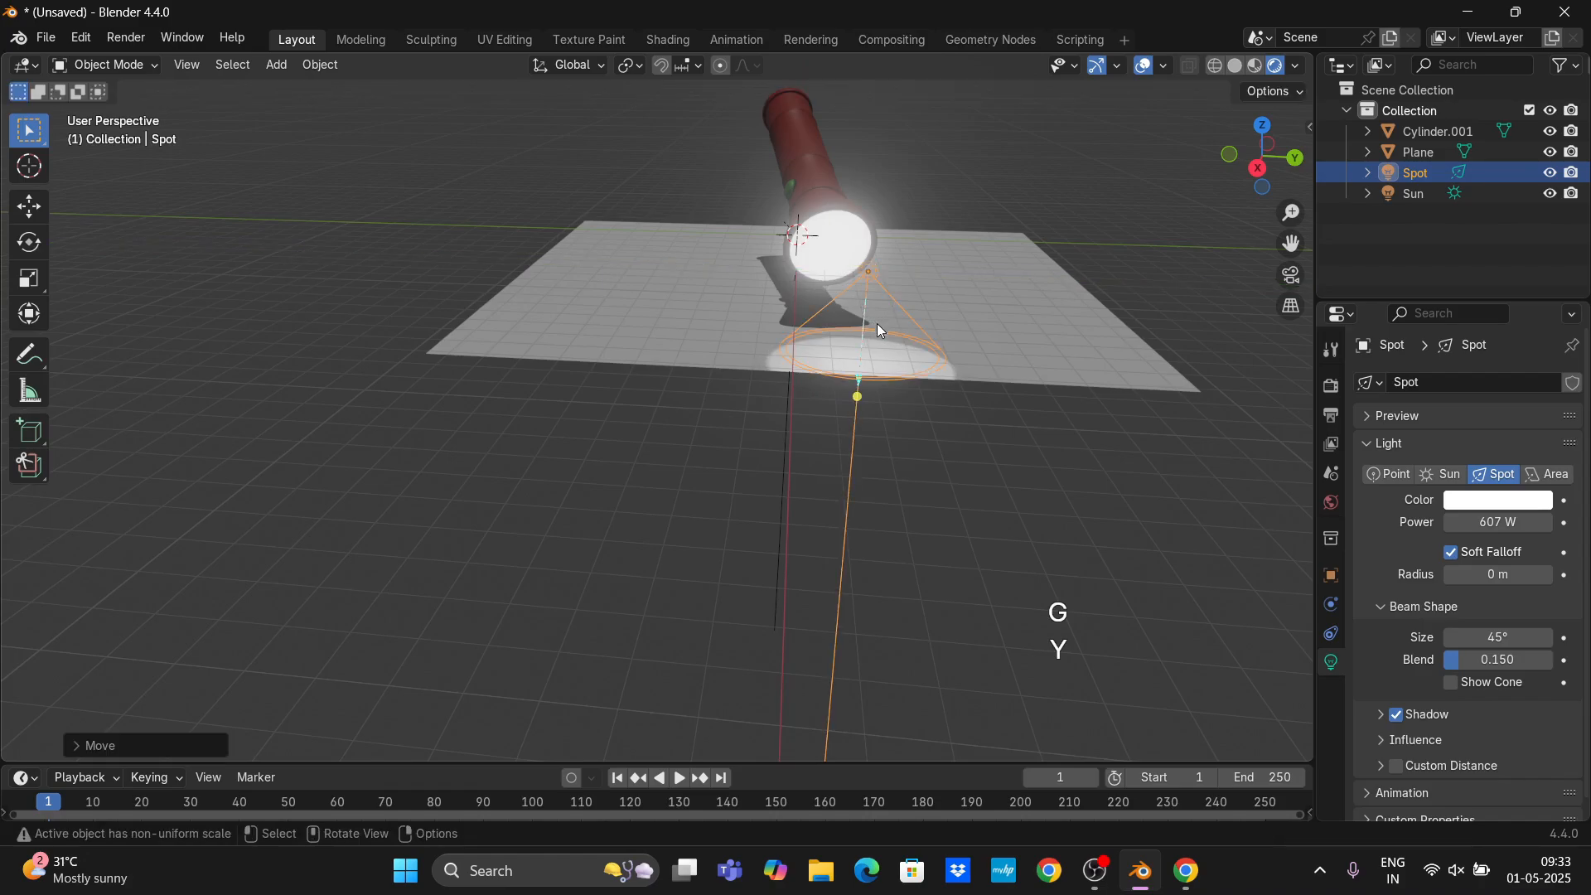
Scale up the ground plane so it extends well past the spot light's pool.
left_click(1047, 368)
key("s")
left_click(1227, 274)
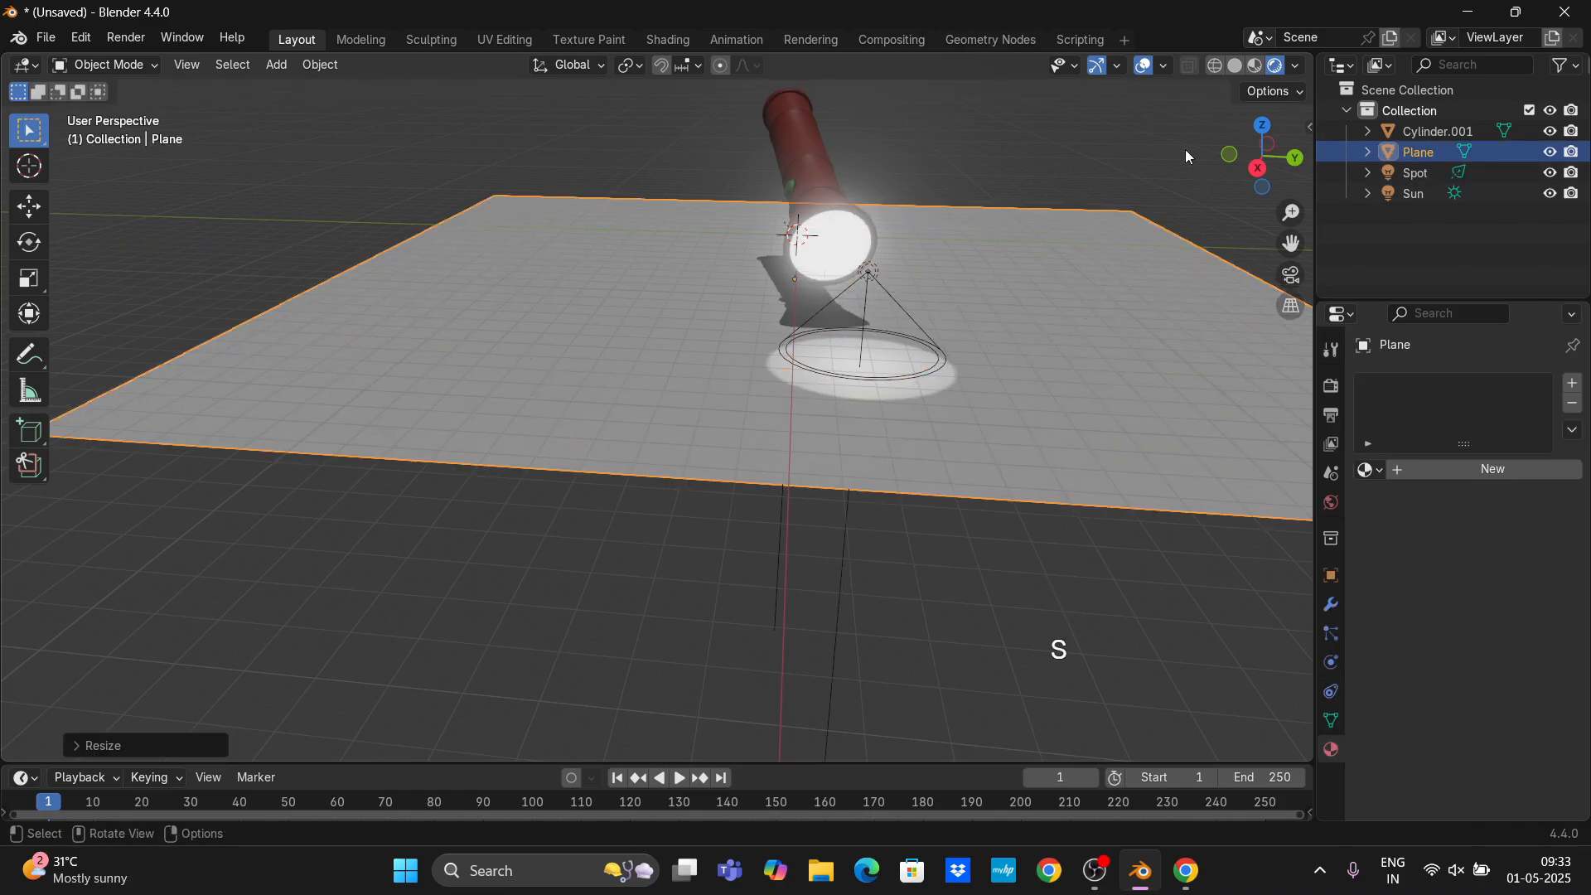
Give the ground plane a new material with a dark grey base color, with the viewport overlays hidden.
left_click(1142, 67)
middle_click_drag(1044, 237, 1135, 263)
left_click_drag(1290, 244, 729, 132)
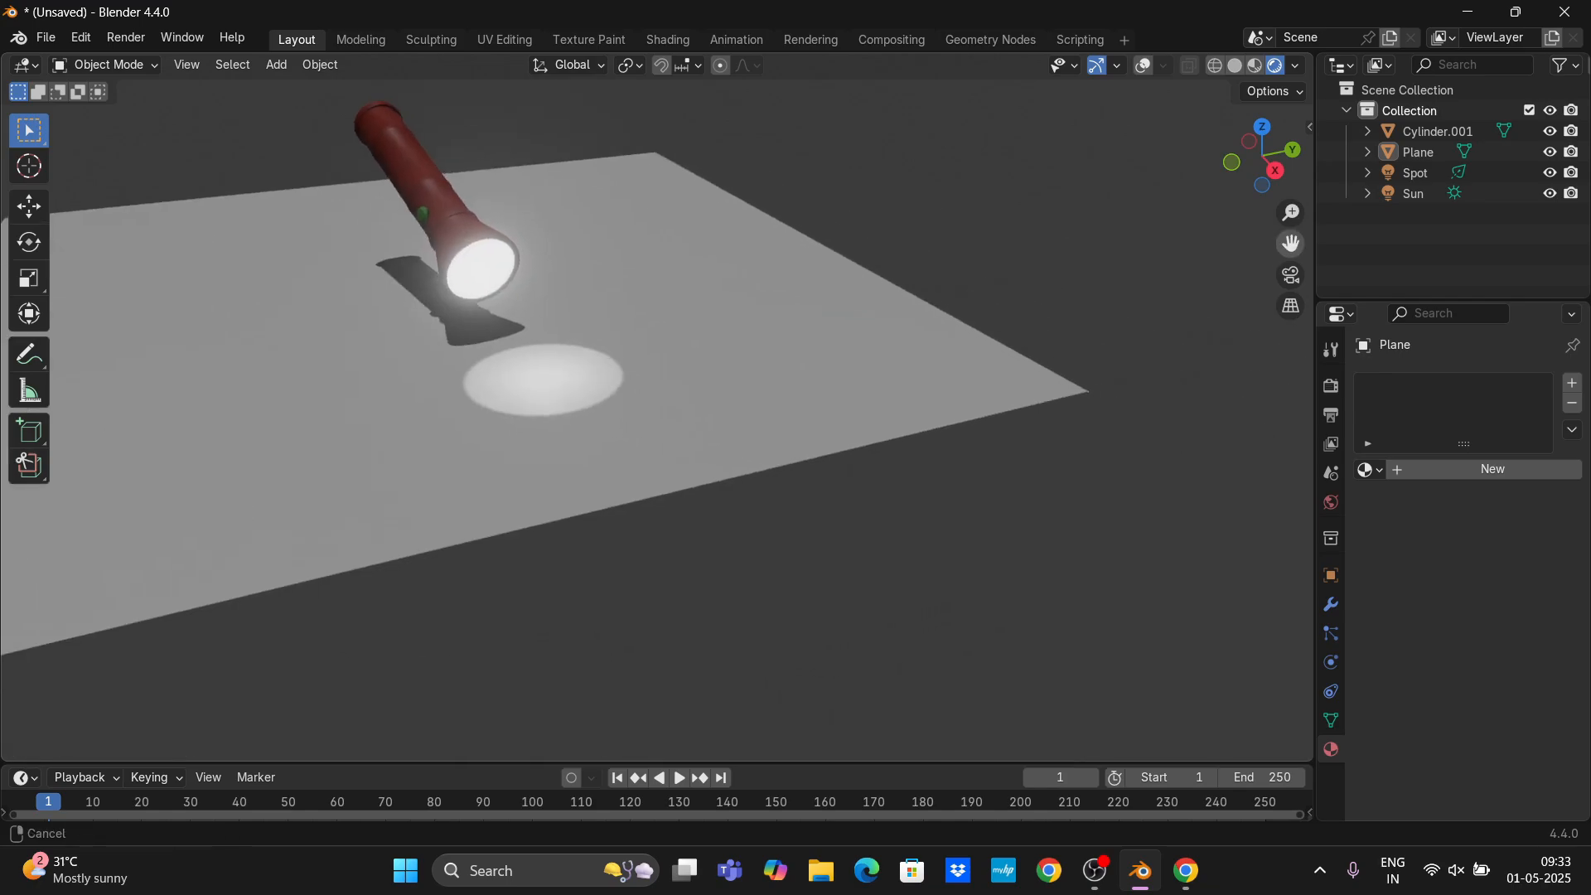
middle_click_drag(960, 472, 1053, 440)
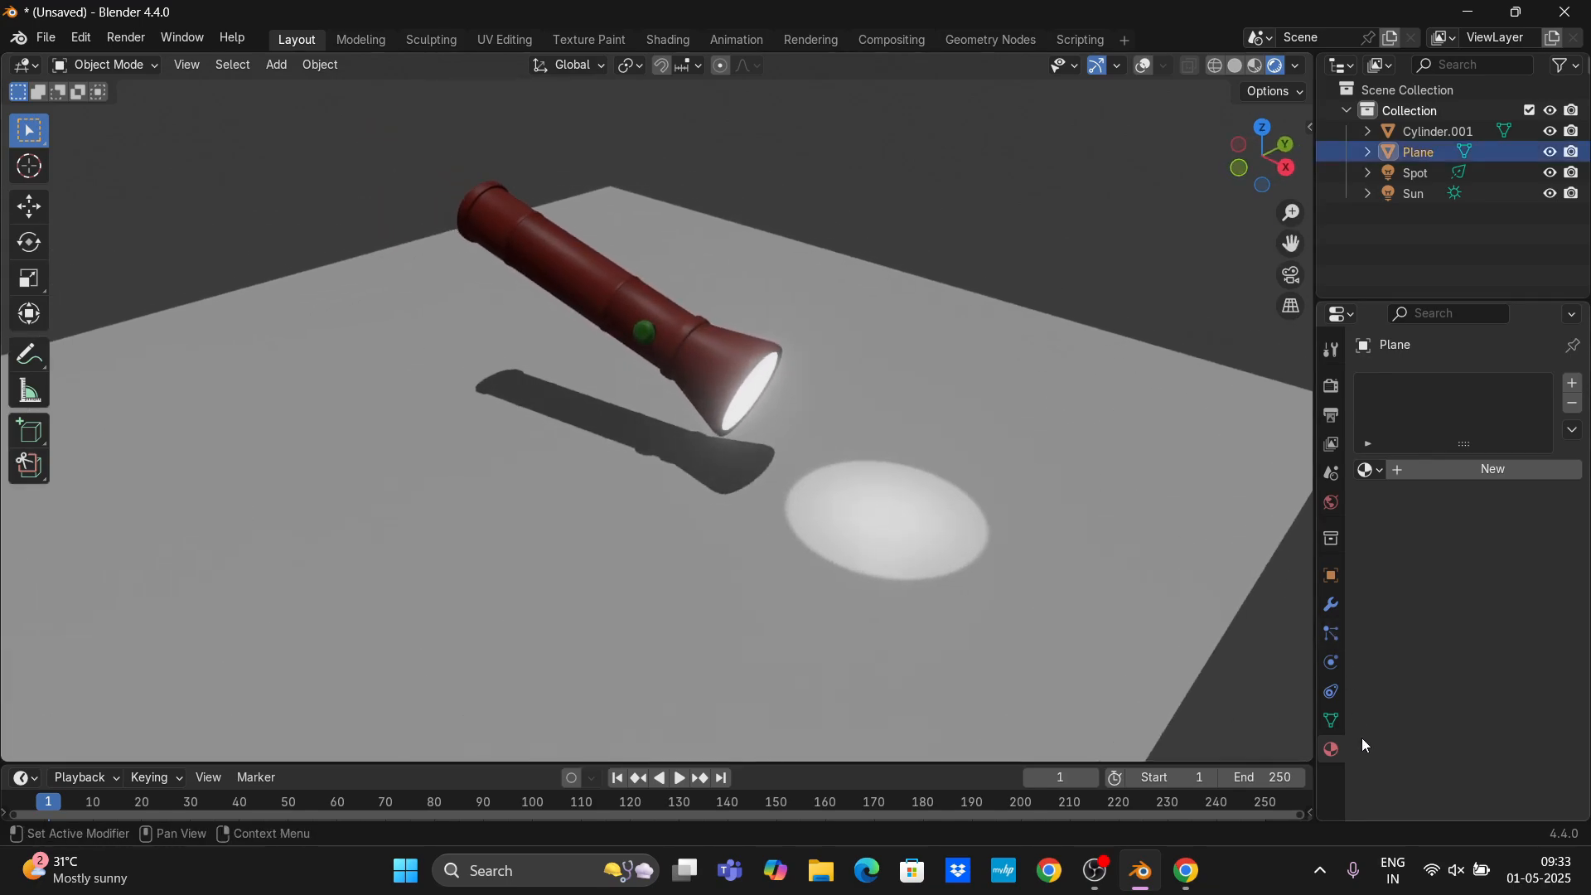
left_click(1487, 470)
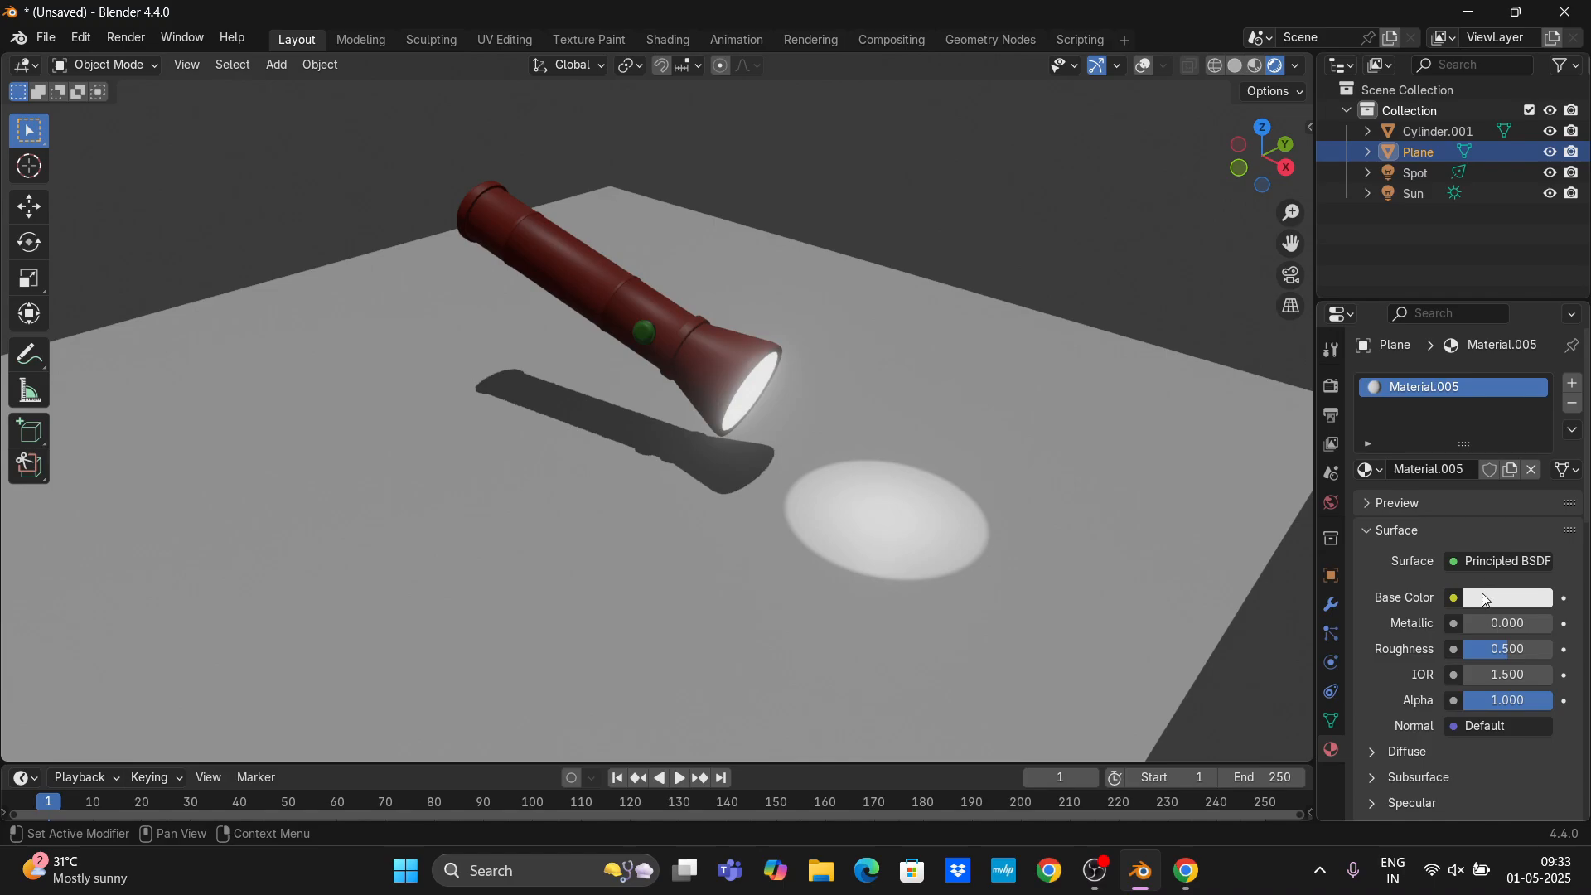
left_click(1504, 599)
left_click_drag(1537, 345, 1538, 379)
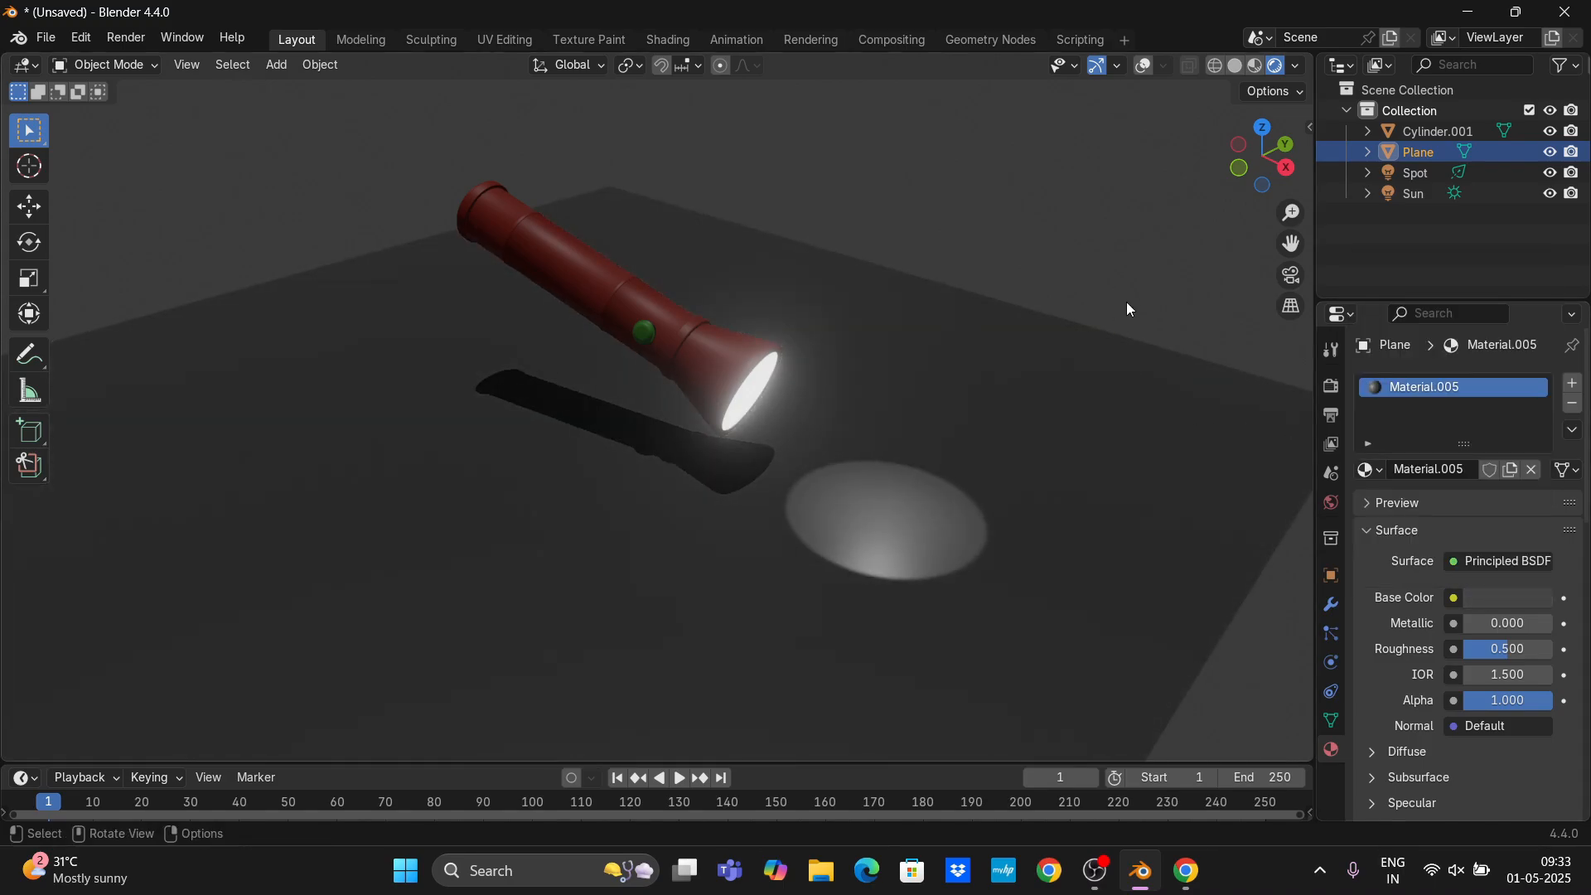
Disable shadows in the EEVEE render sampling settings.
left_click(1144, 66)
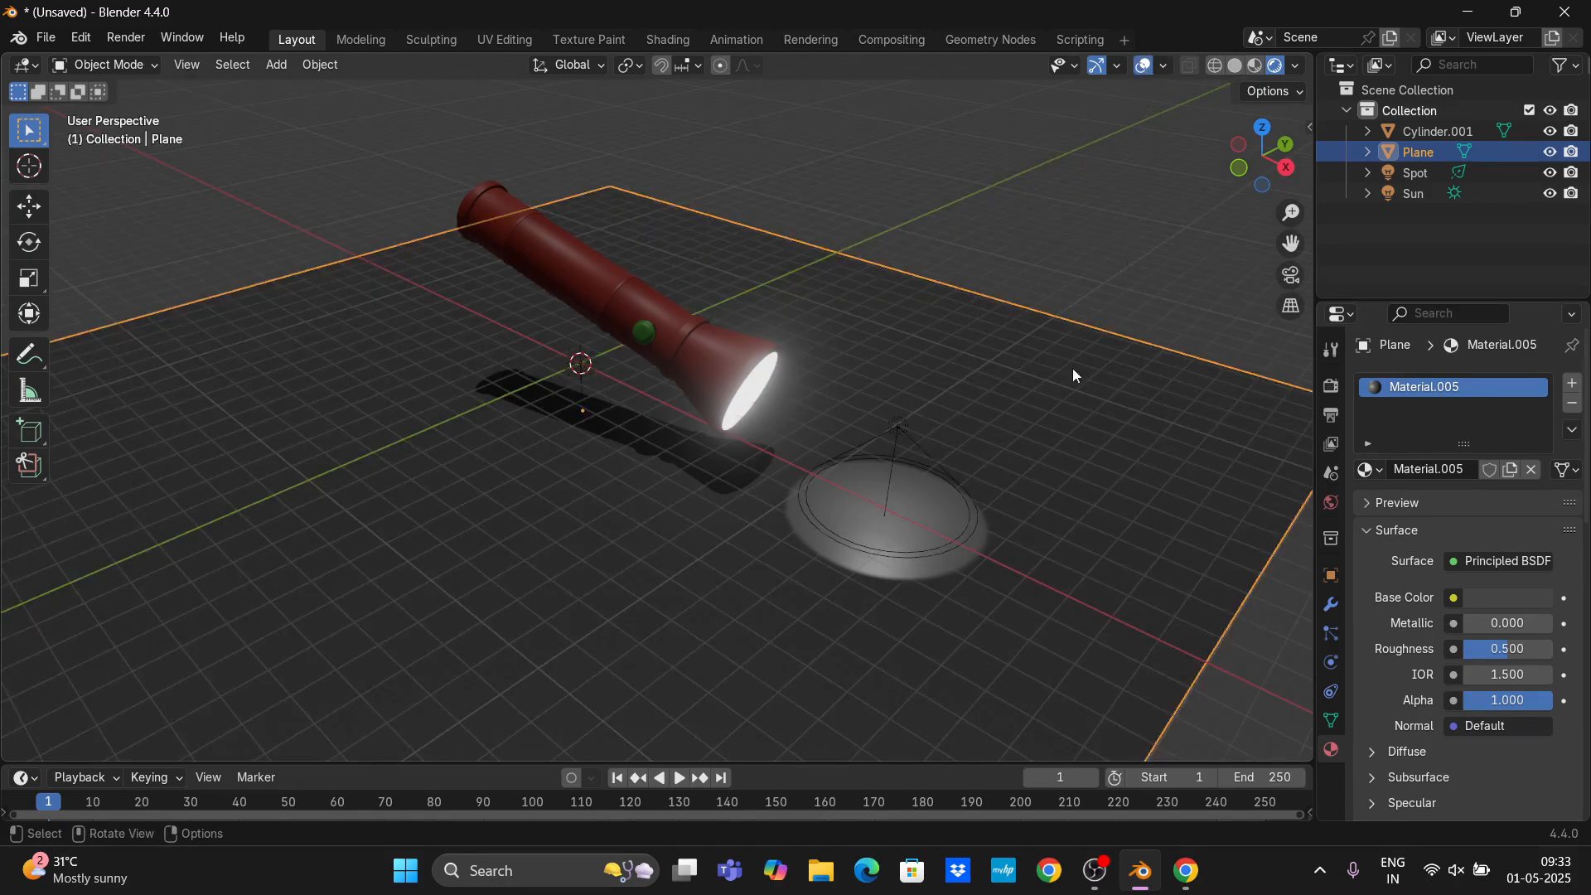
left_click(937, 467)
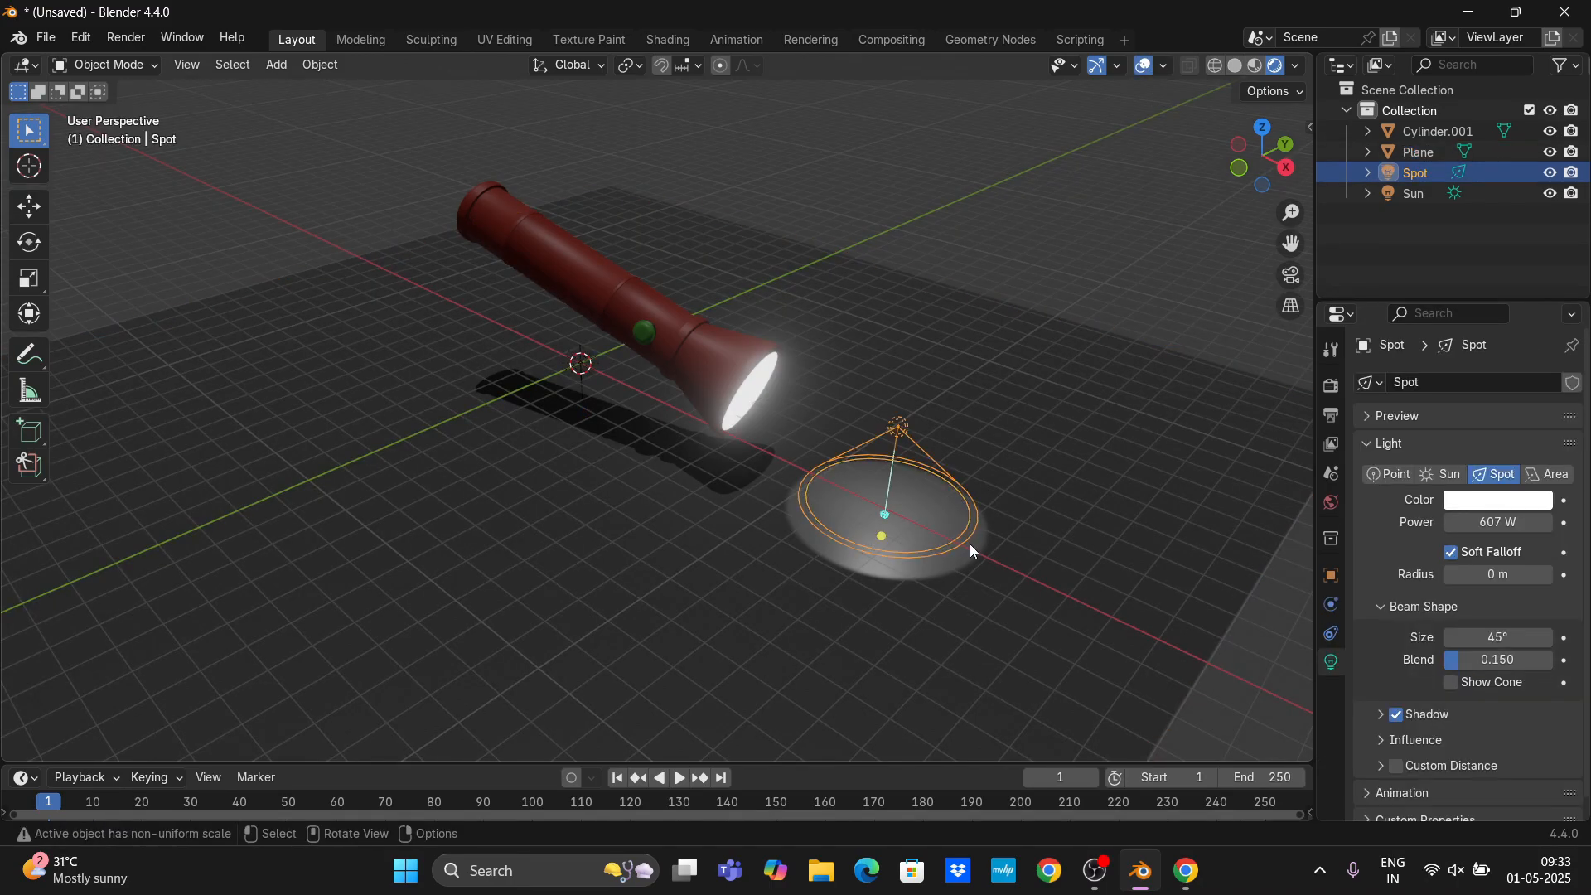
left_click(1145, 66)
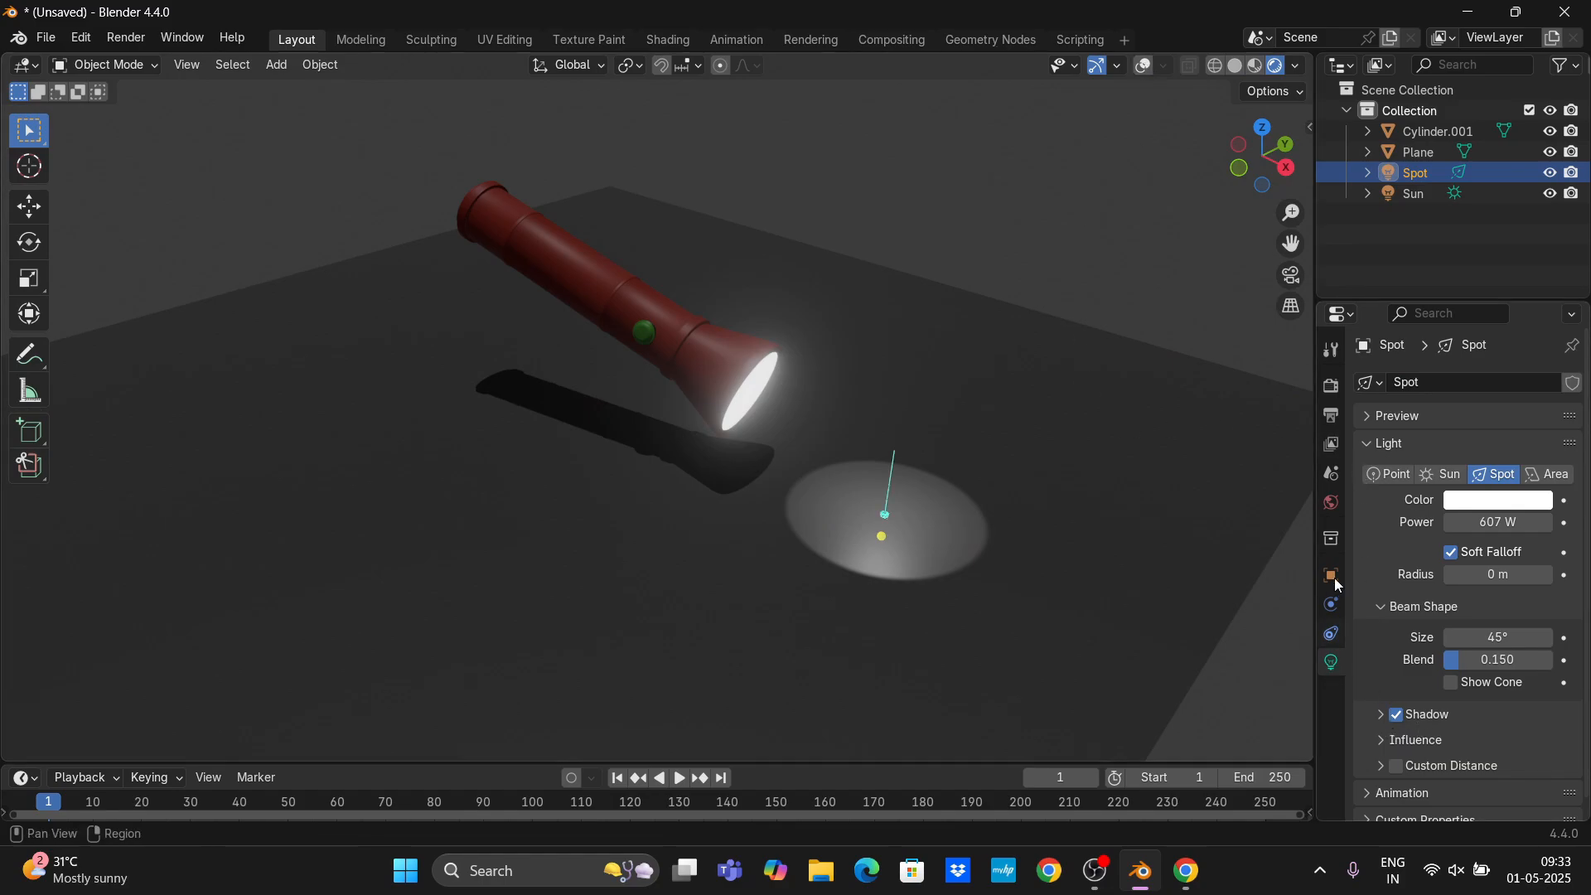
left_click(1334, 386)
left_click(1397, 614)
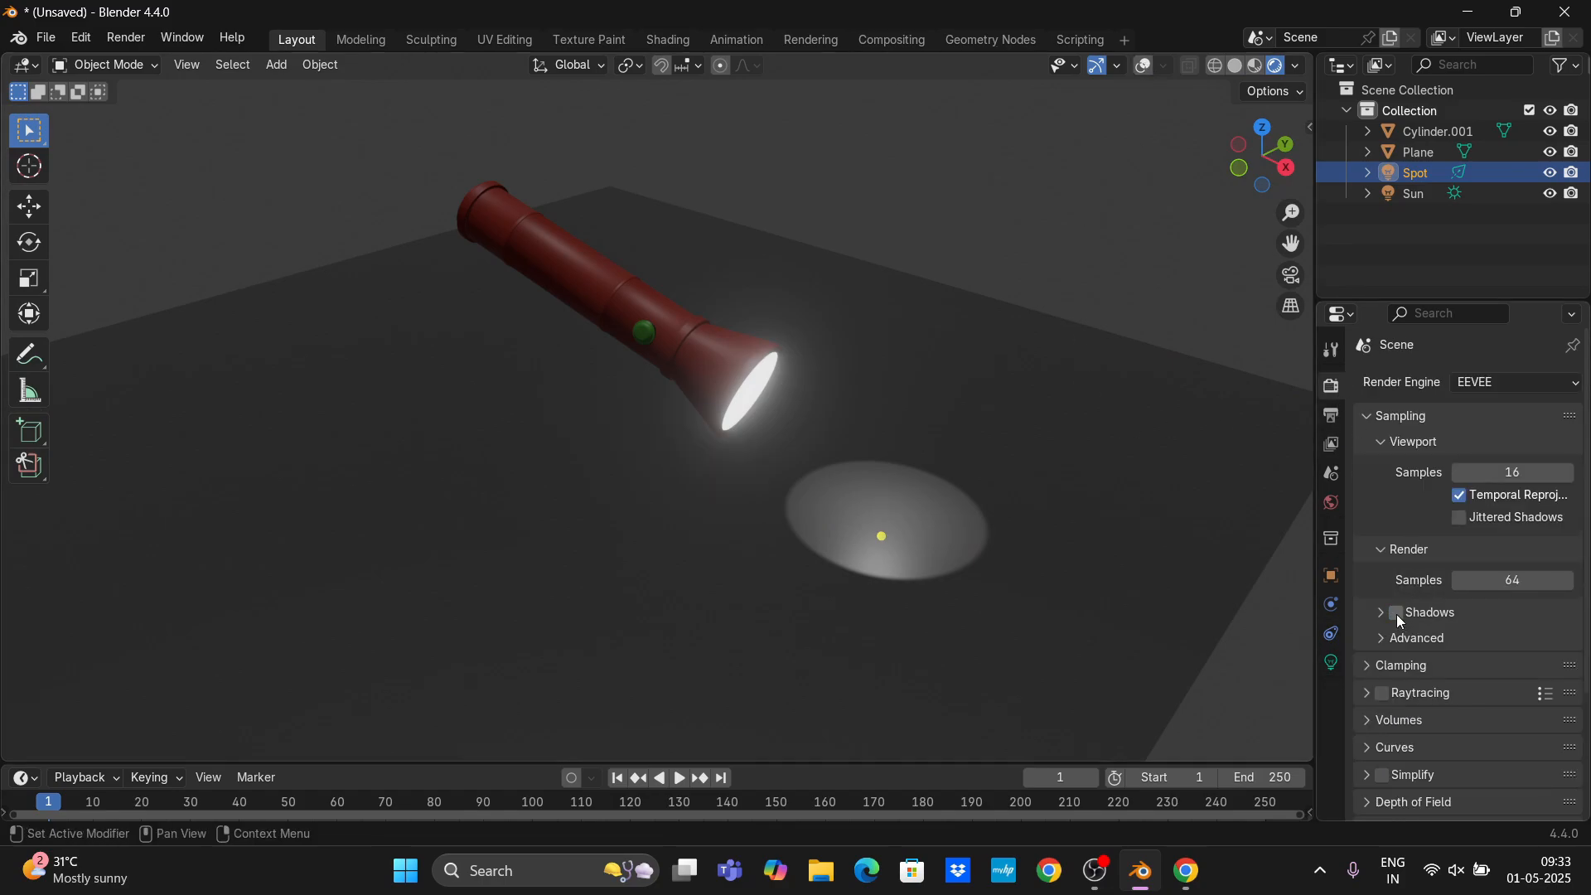
Add an area light at the scene origin and scale it up to span the area beneath the torch.
left_click(728, 368)
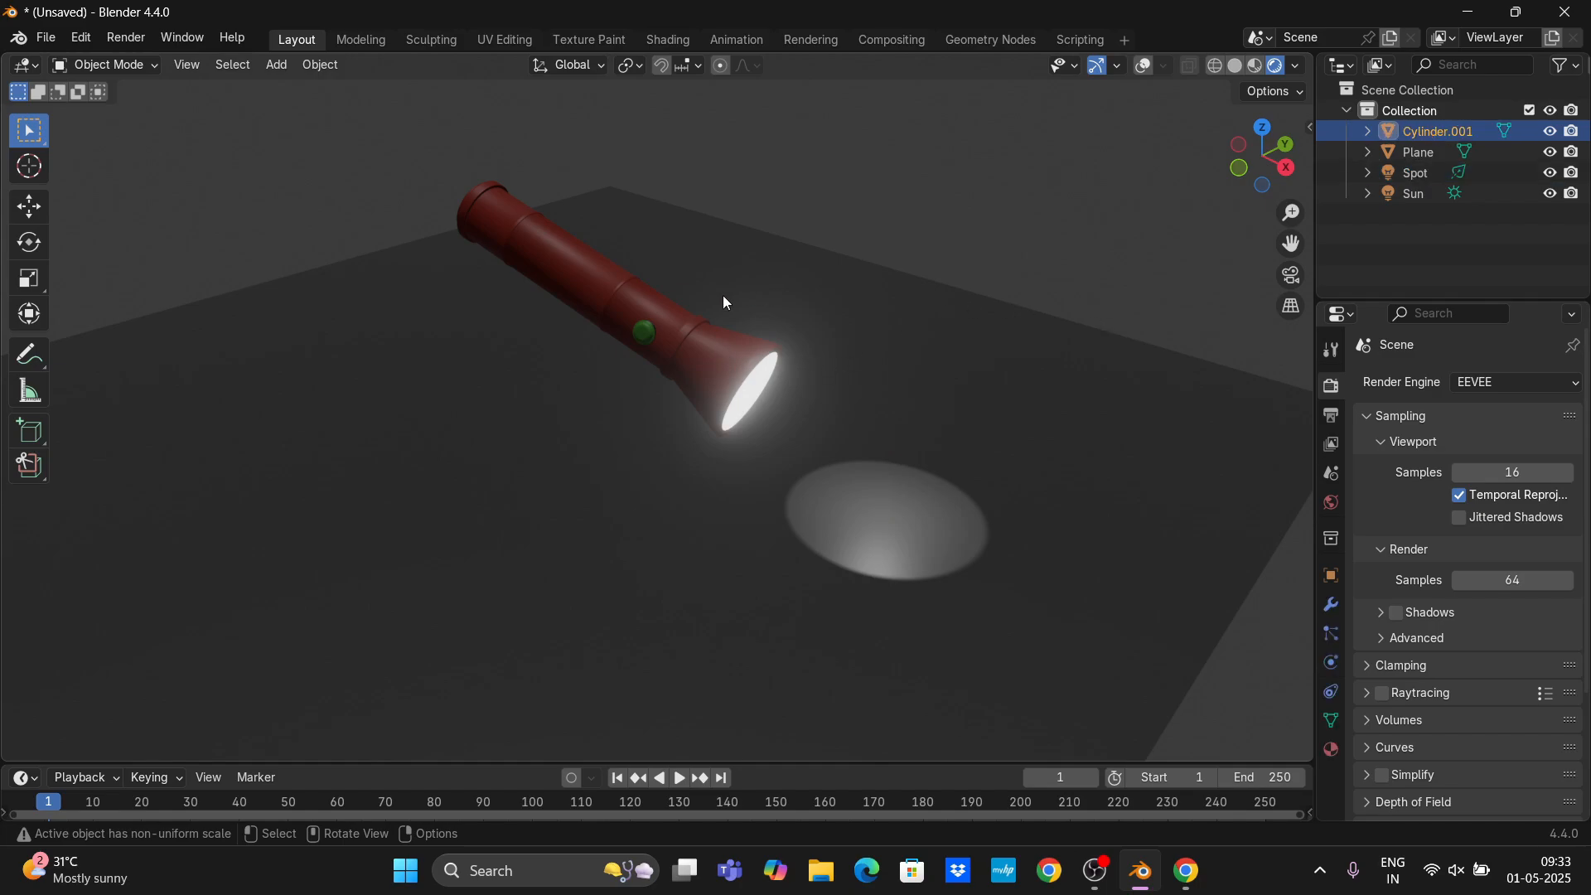
key("shift+a")
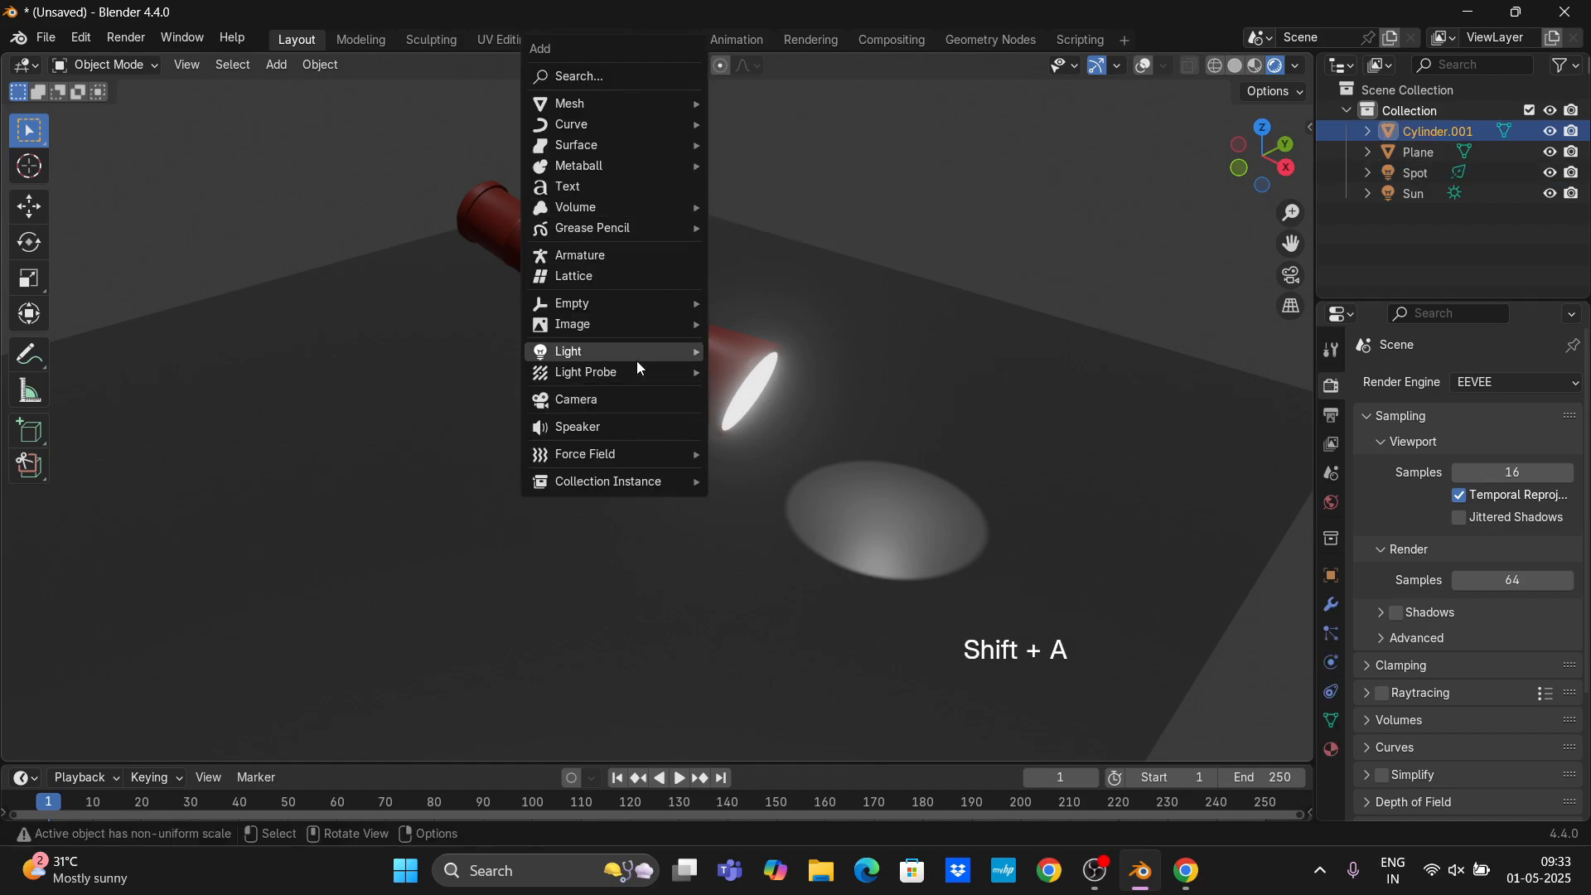
mouse_move(636, 355)
left_click(790, 416)
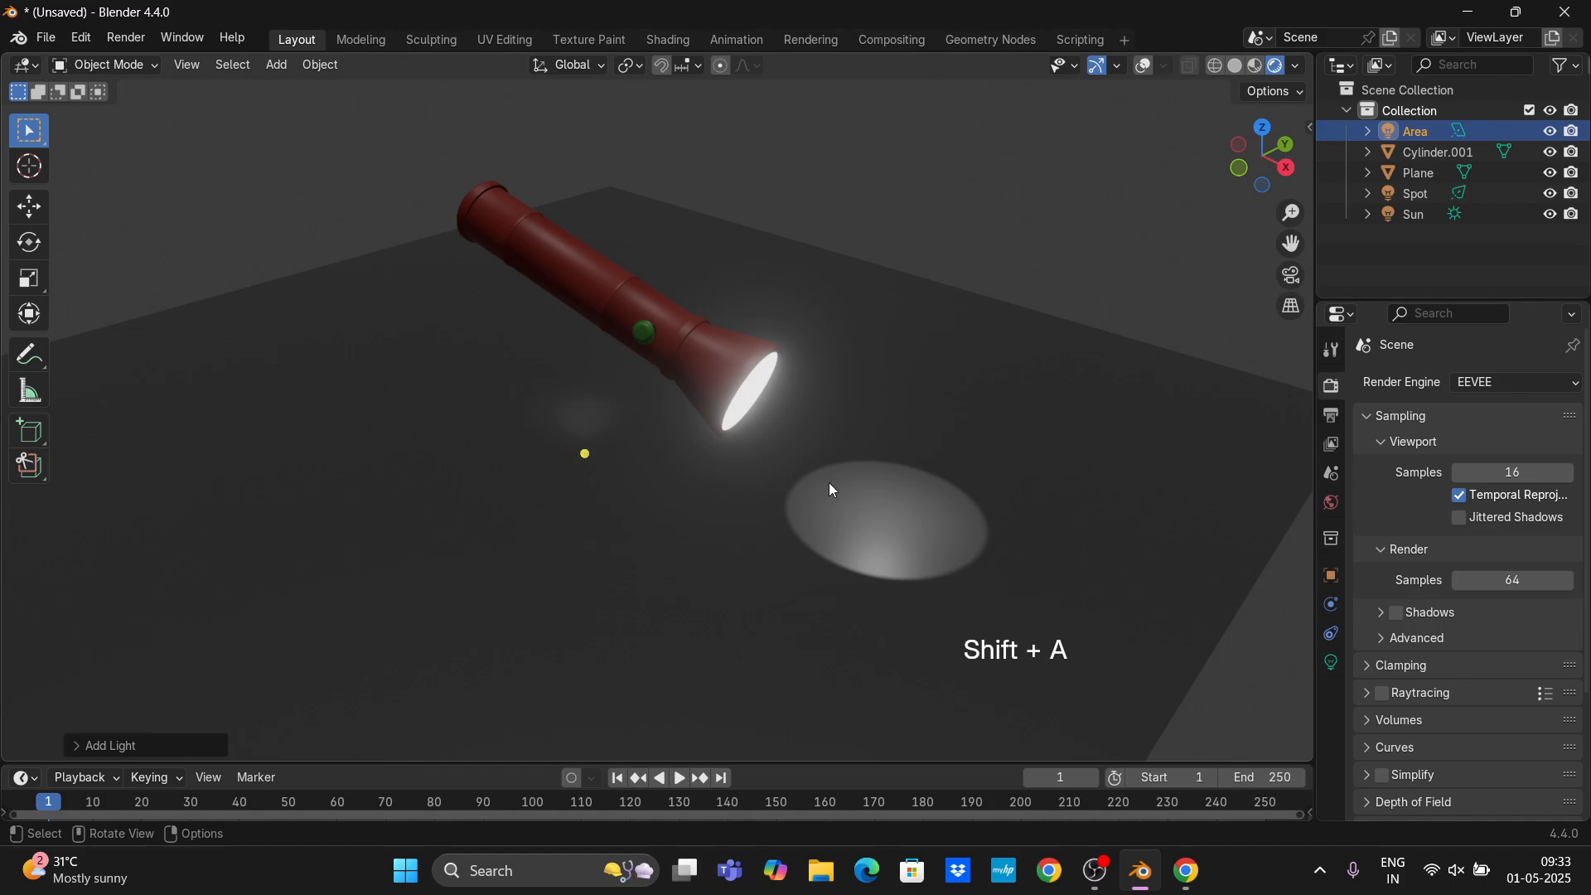
key("s")
left_click(433, 726)
left_click(1144, 65)
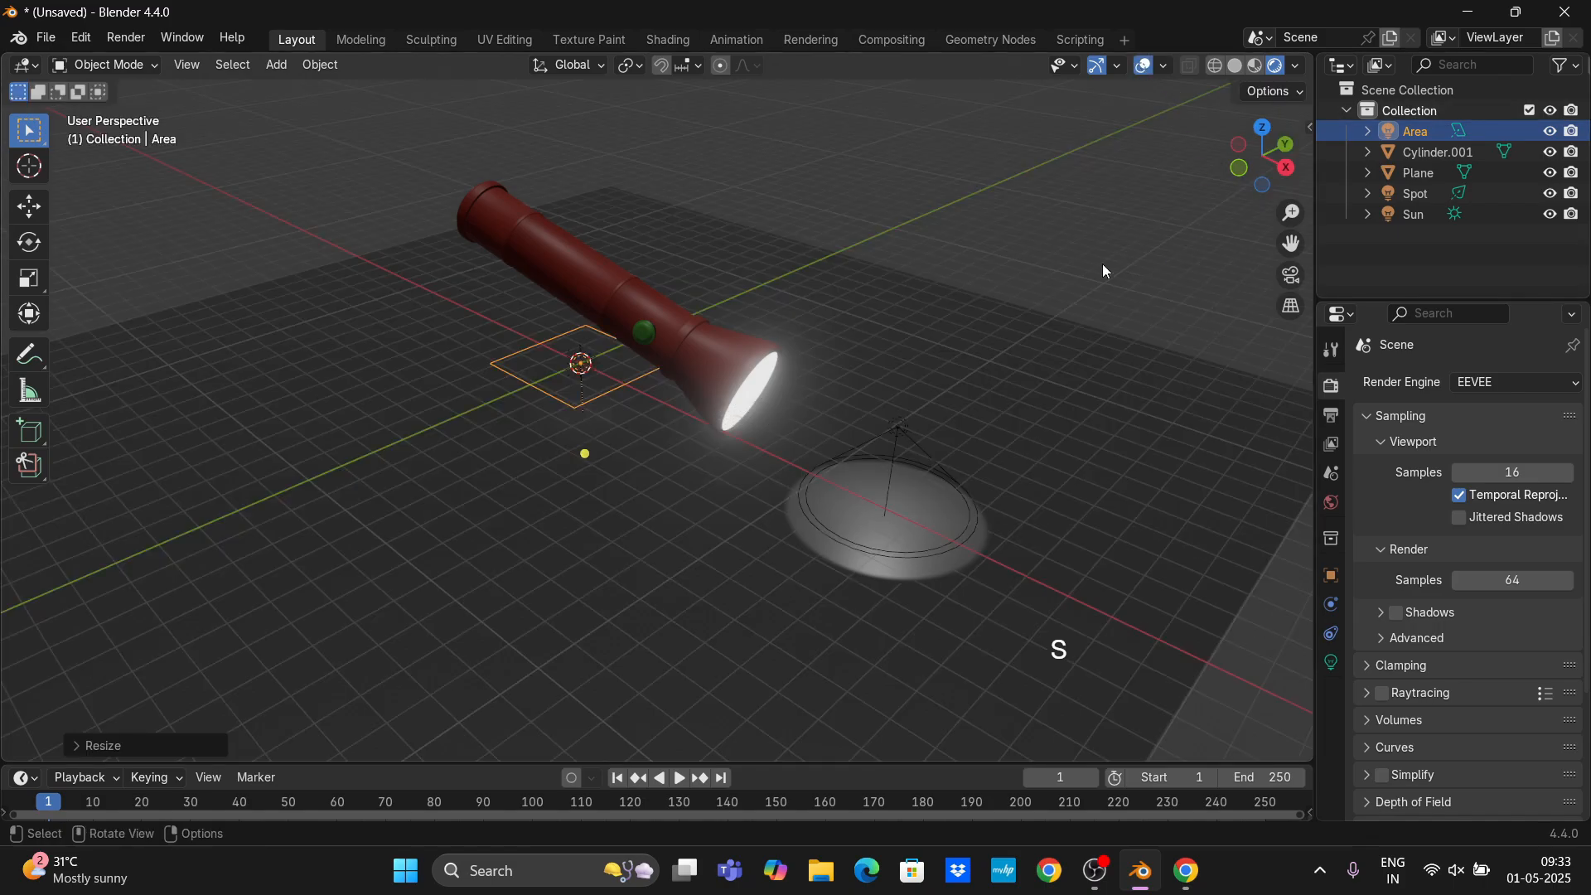
key("s")
left_click(1292, 645)
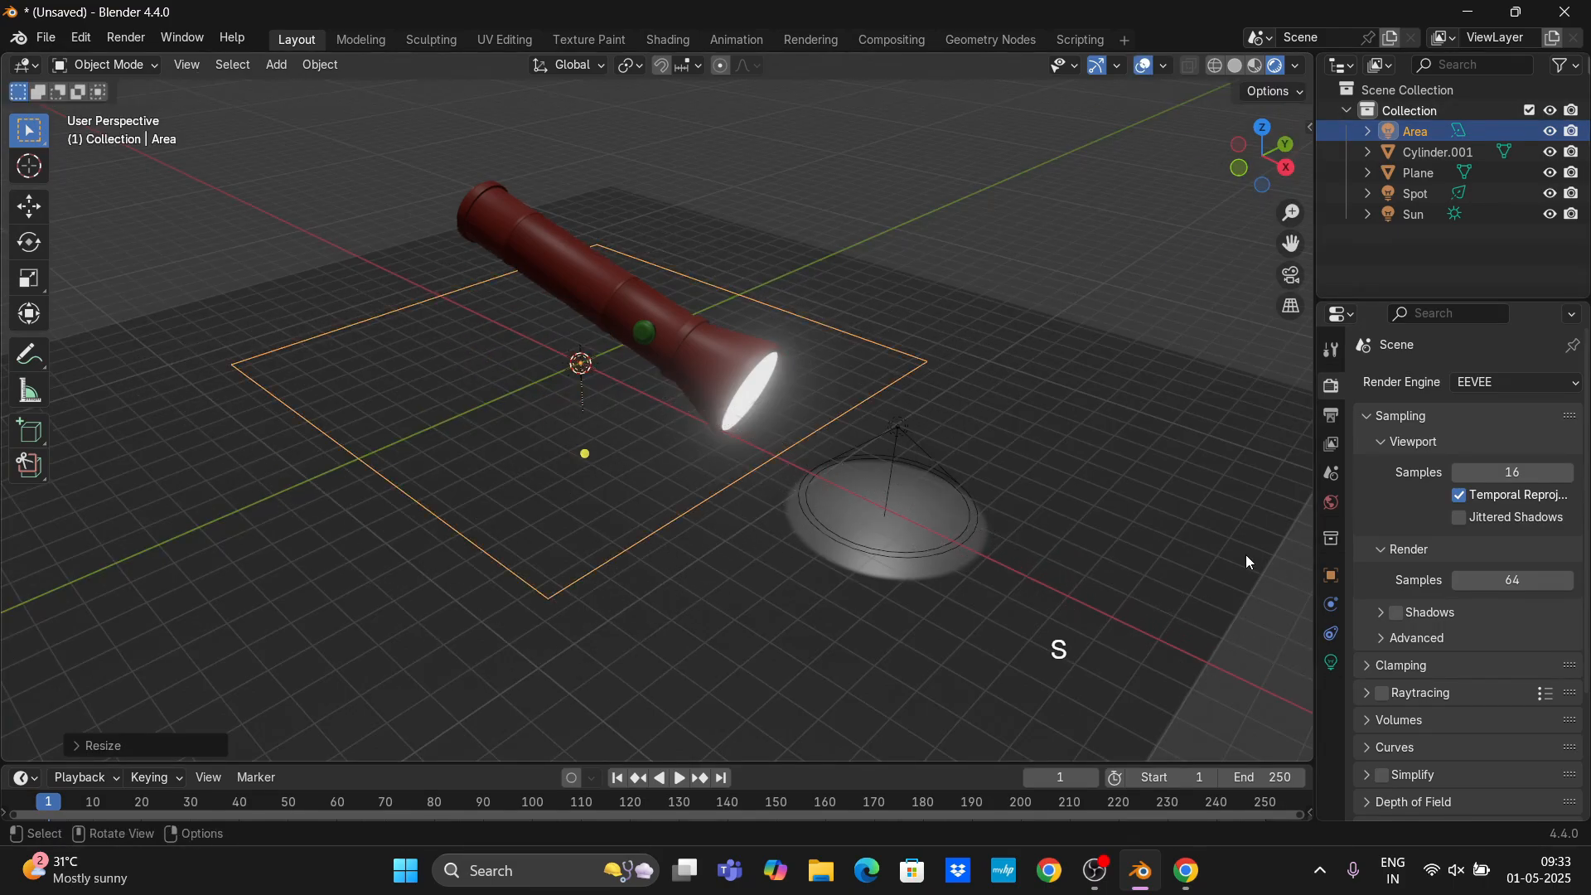
Raise the area light about 7.8 m along Z and shift it about -8.5 m along Y.
key("g")
key("z")
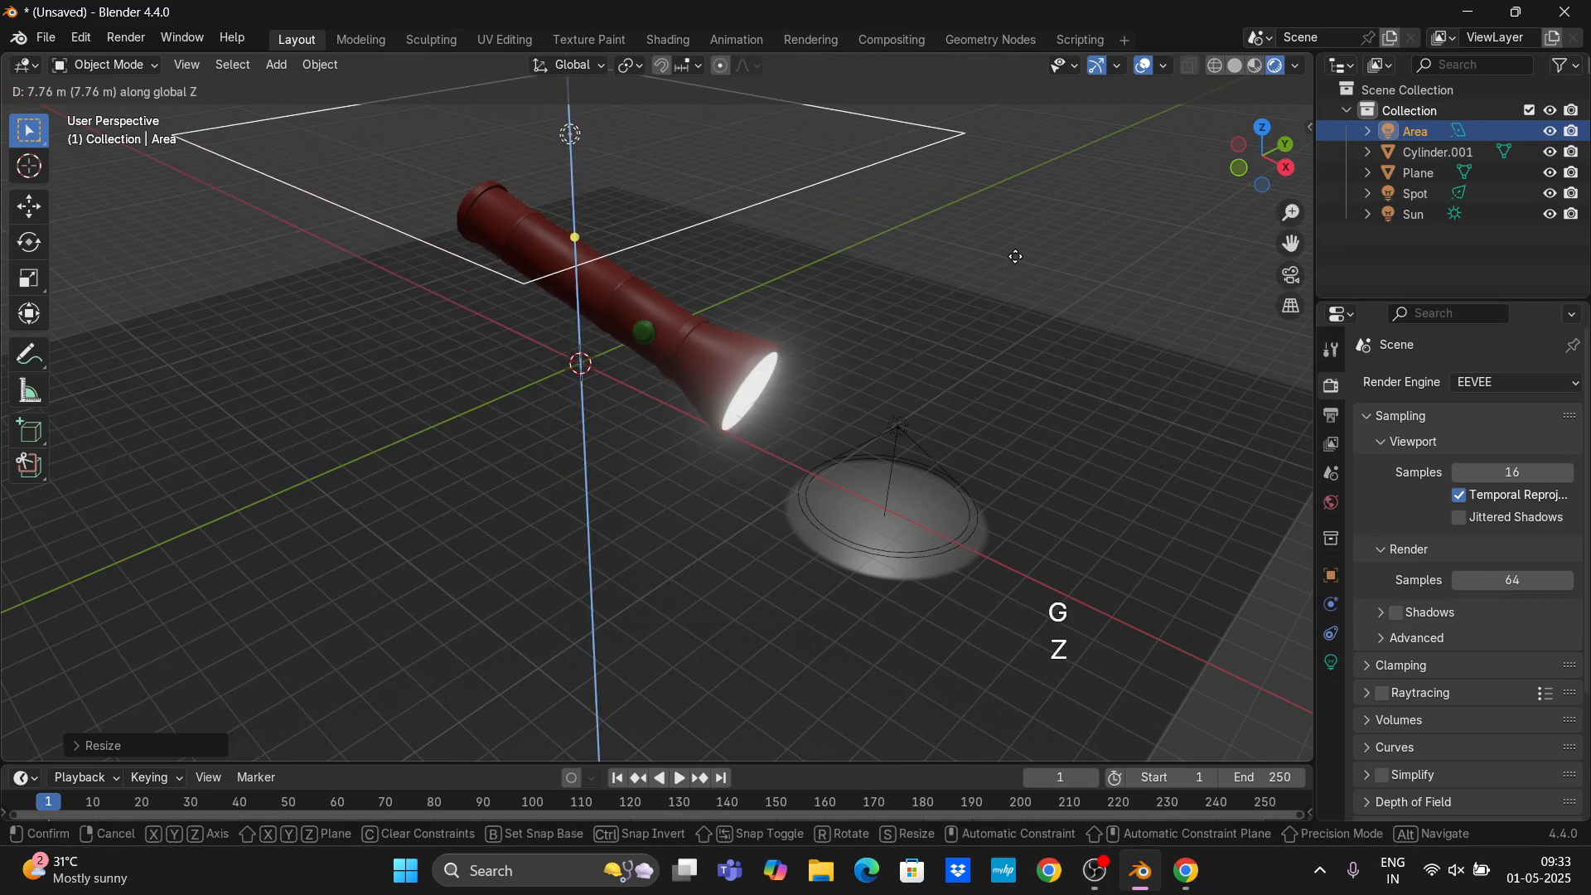
left_click(1019, 264)
key("g")
key("y")
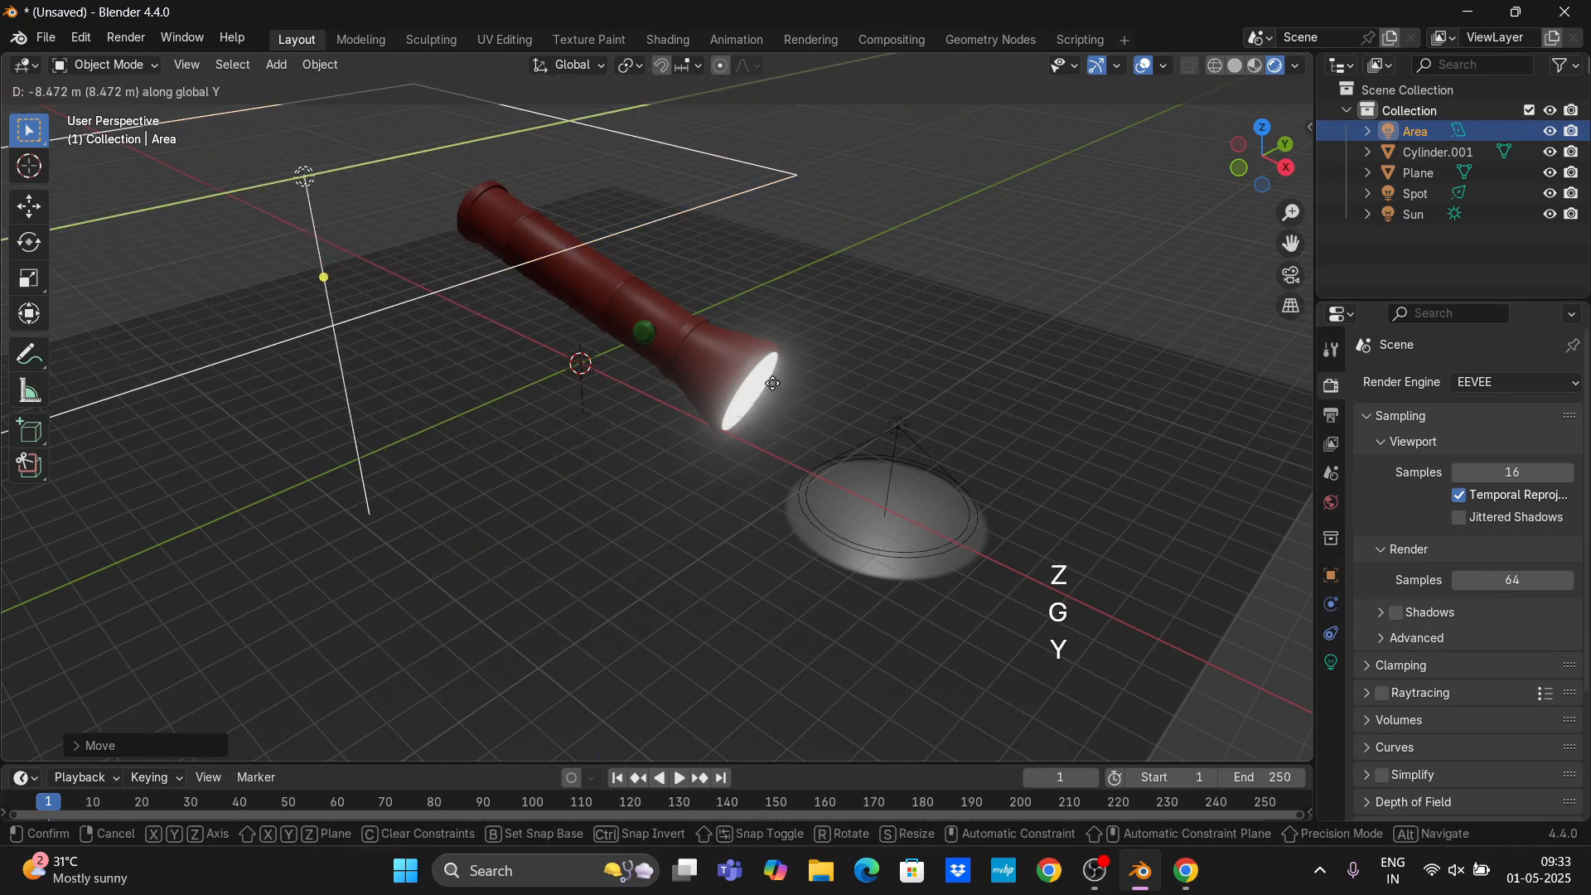
Rotate the area light about 60° around the global X axis so it faces the torch.
key("r")
key("x")
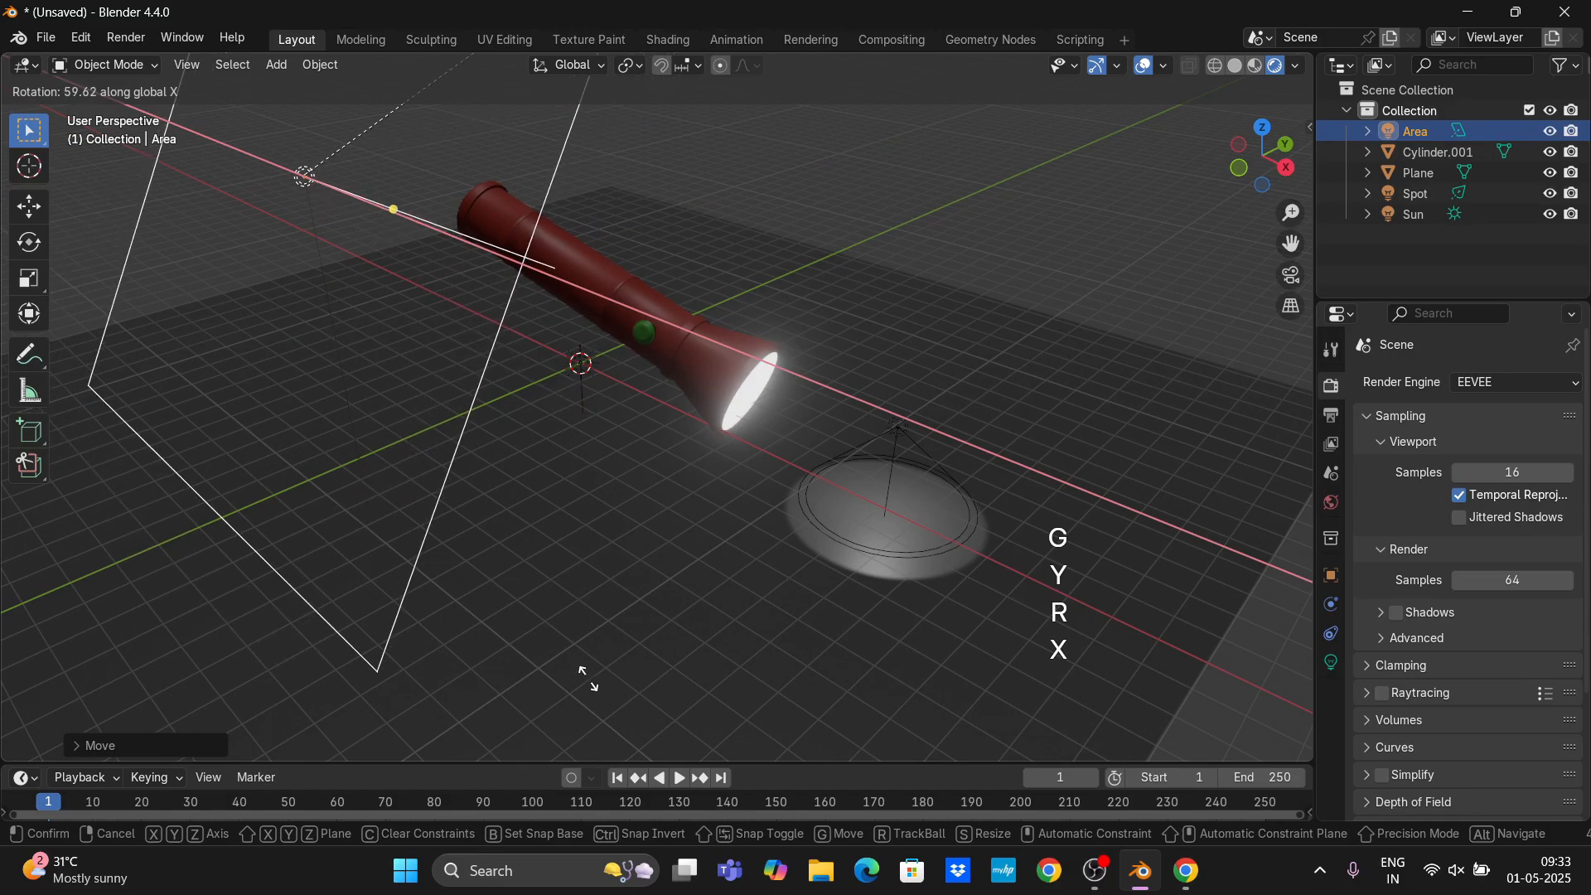
left_click(474, 360)
Raise the area light's power to about 526.
right_click(307, 177)
left_click(307, 178)
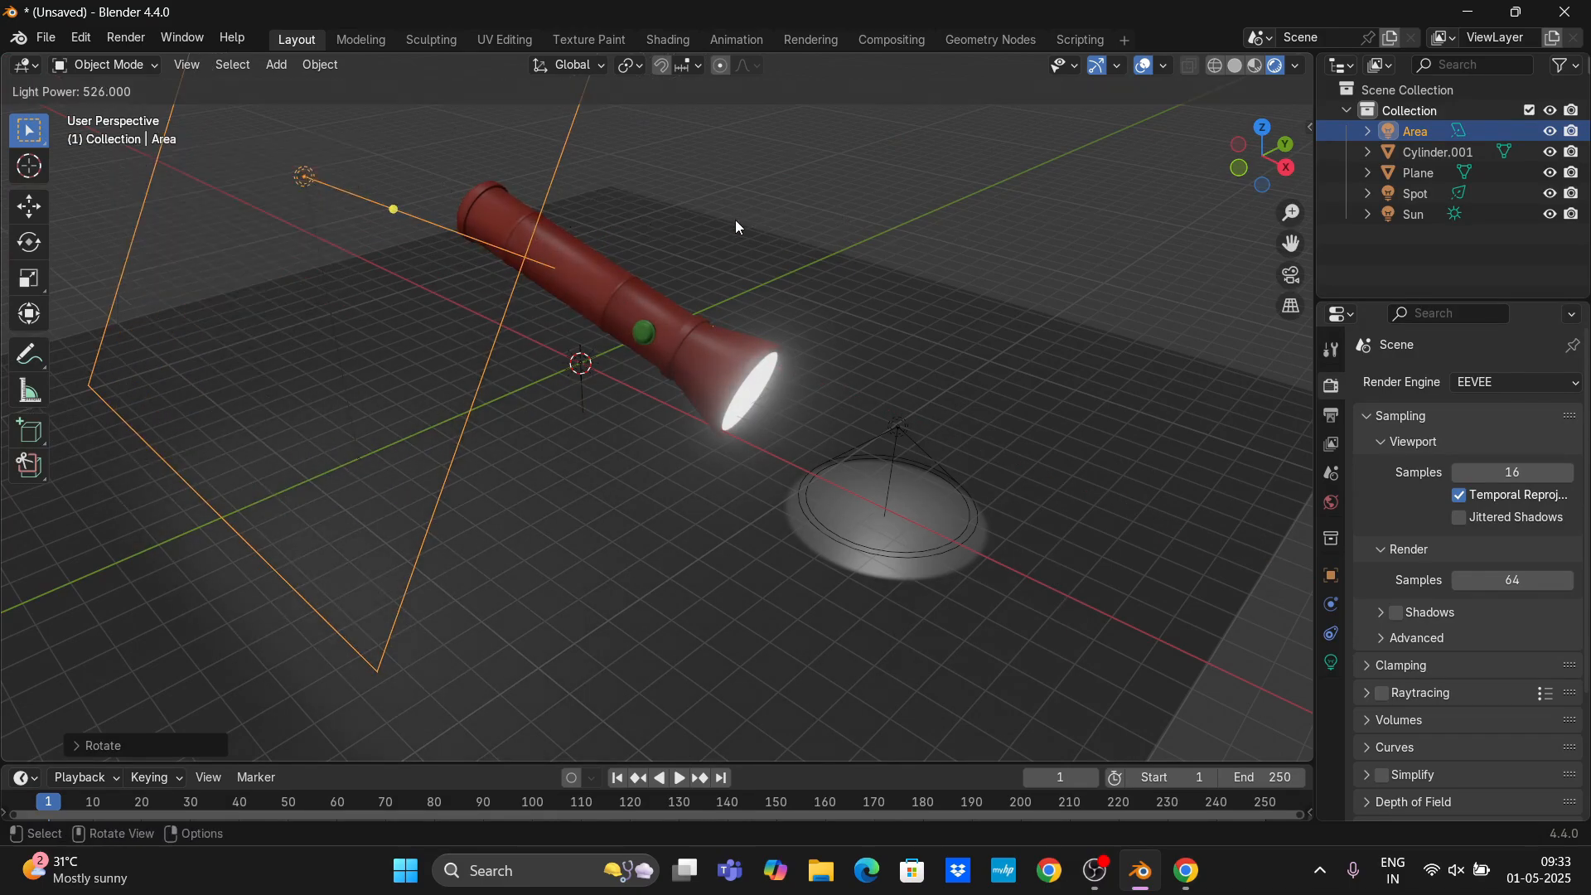
left_click(645, 344)
scroll(645, 345, "down", 2)
middle_click_drag(645, 344, 711, 346)
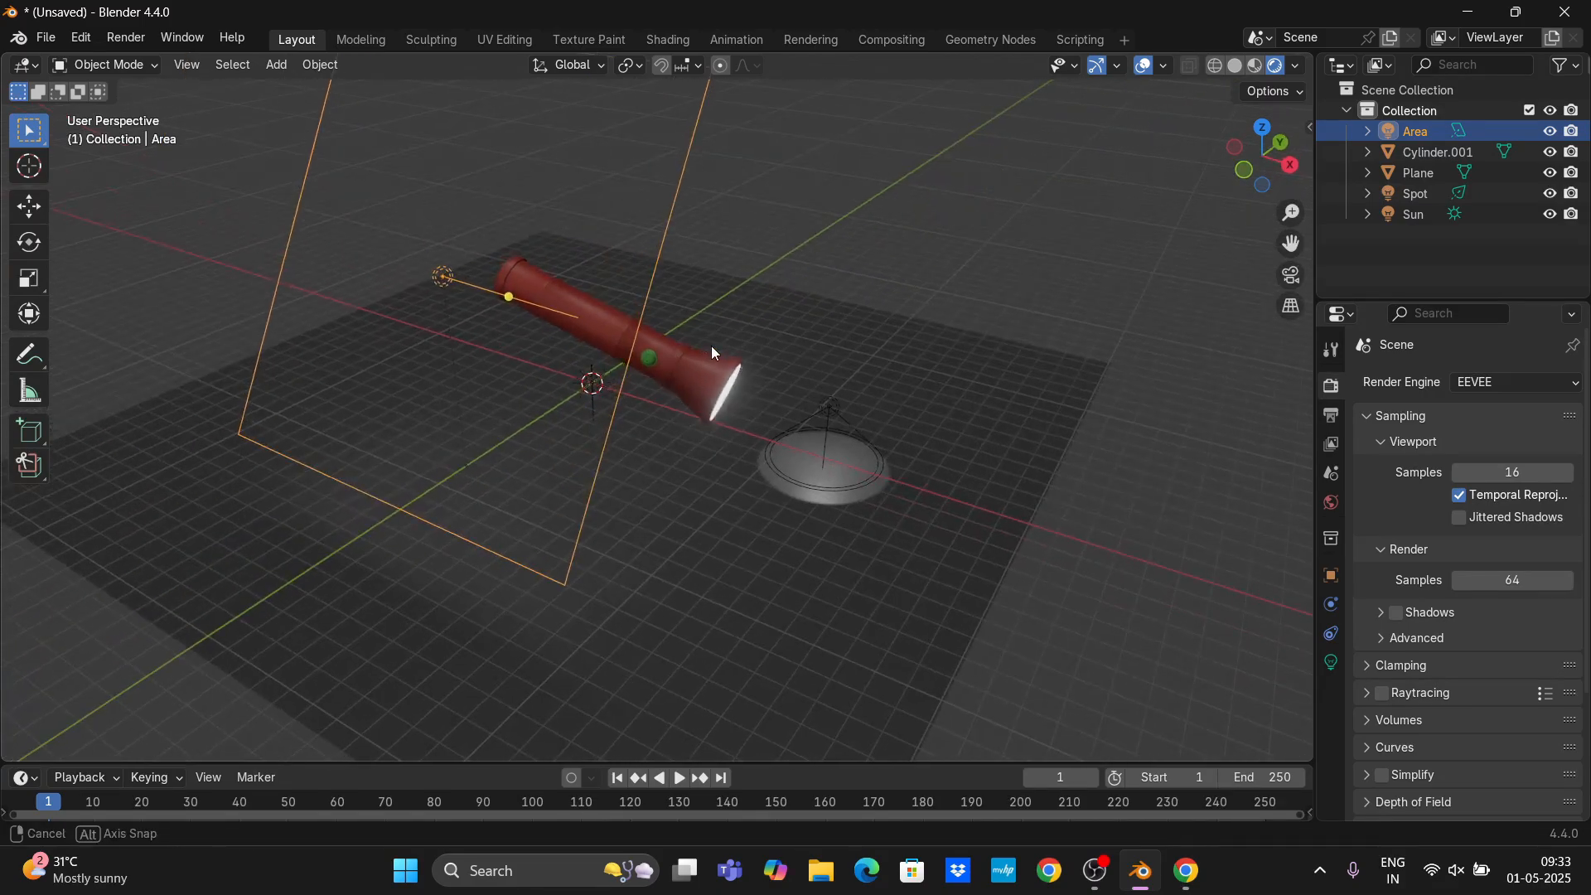
Add a new material to the torch and assign it to the selected ring bands around the body in Edit Mode.
scroll(835, 394, "up", 4)
middle_click_drag(836, 394, 779, 391)
key("Tab")
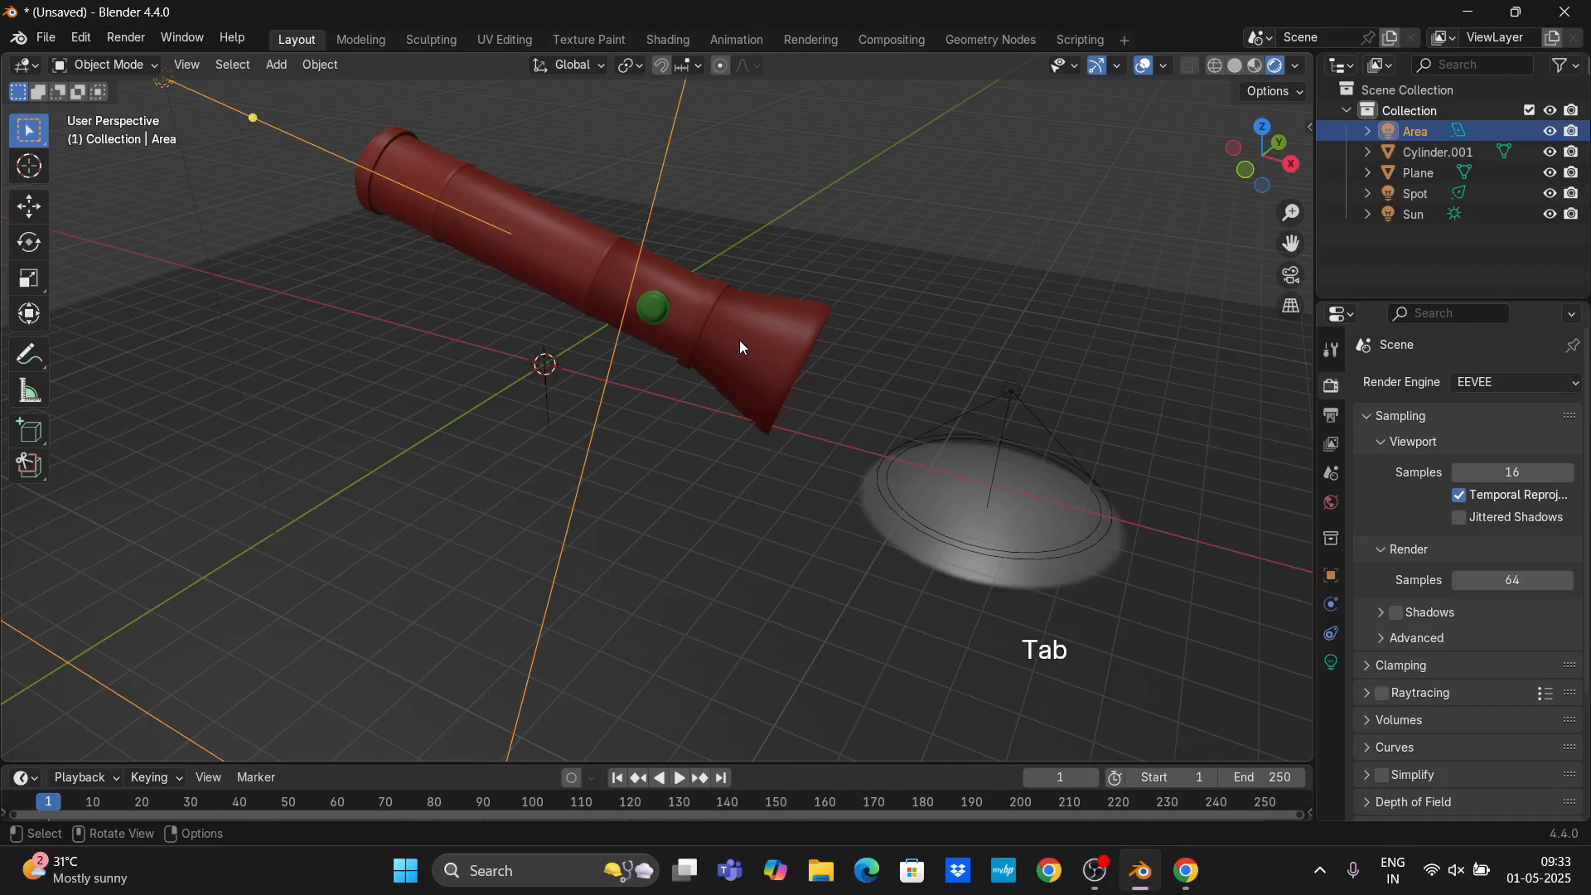
left_click(739, 340)
key("Tab")
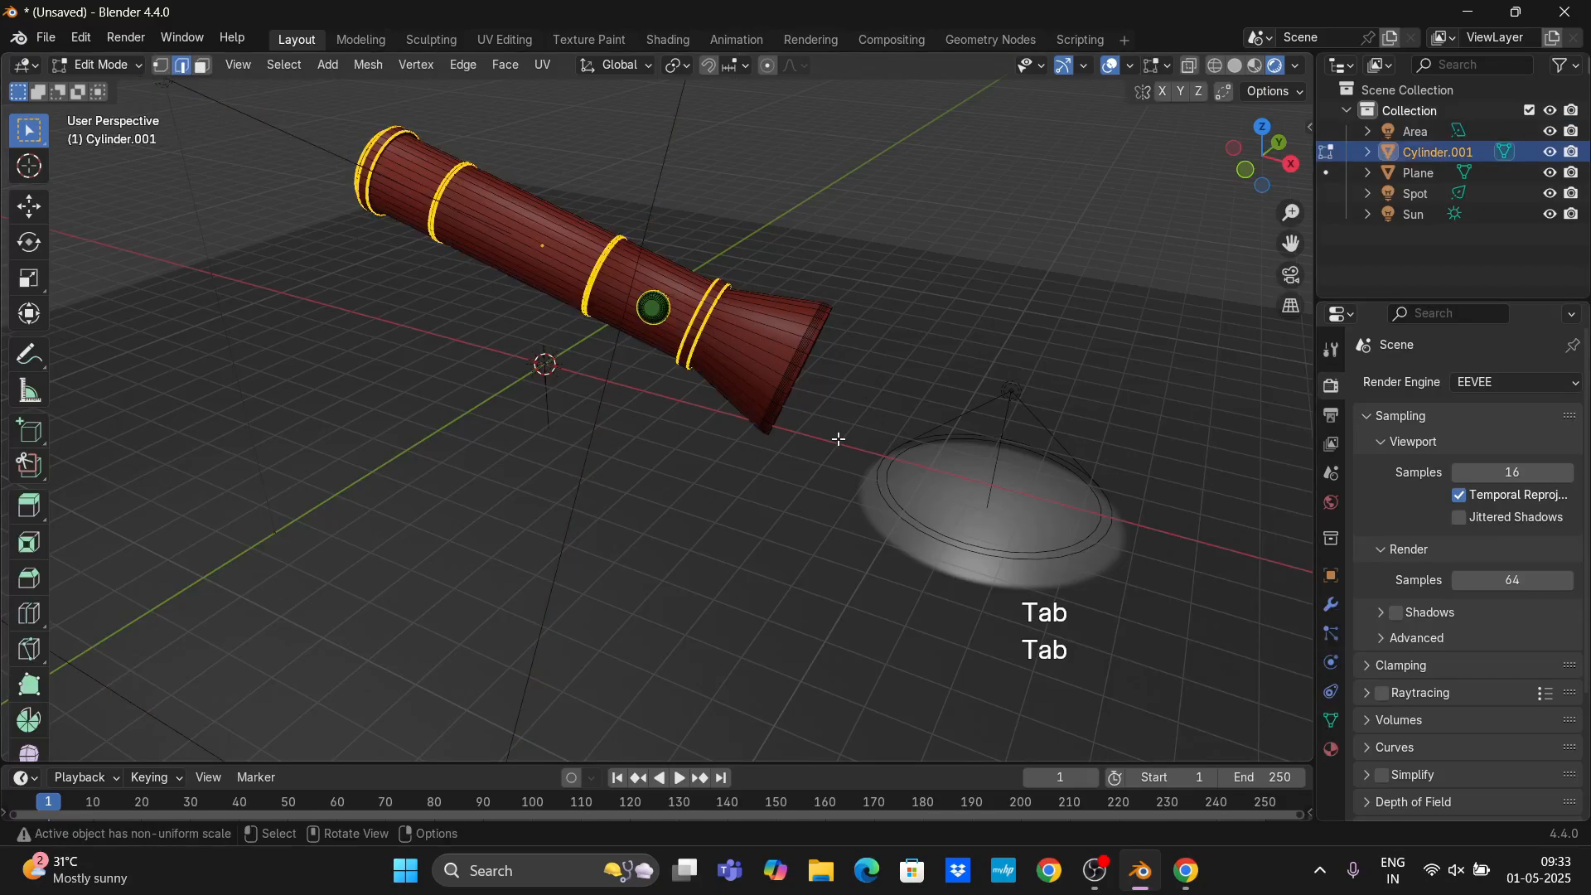
scroll(837, 432, "up", 5)
scroll(837, 432, "down", 5)
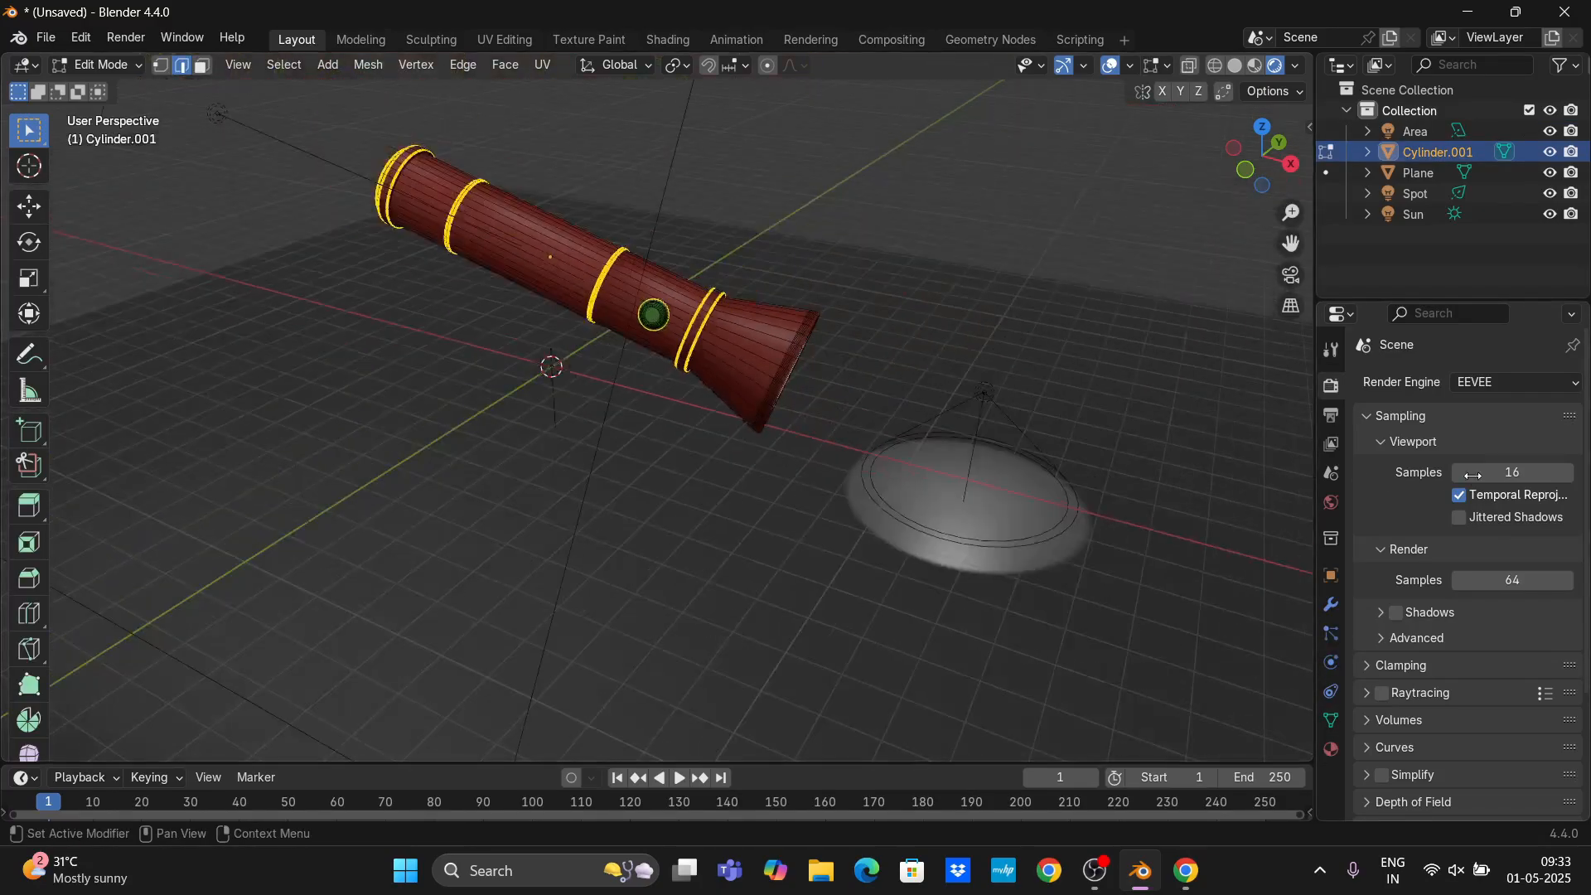
left_click(1330, 749)
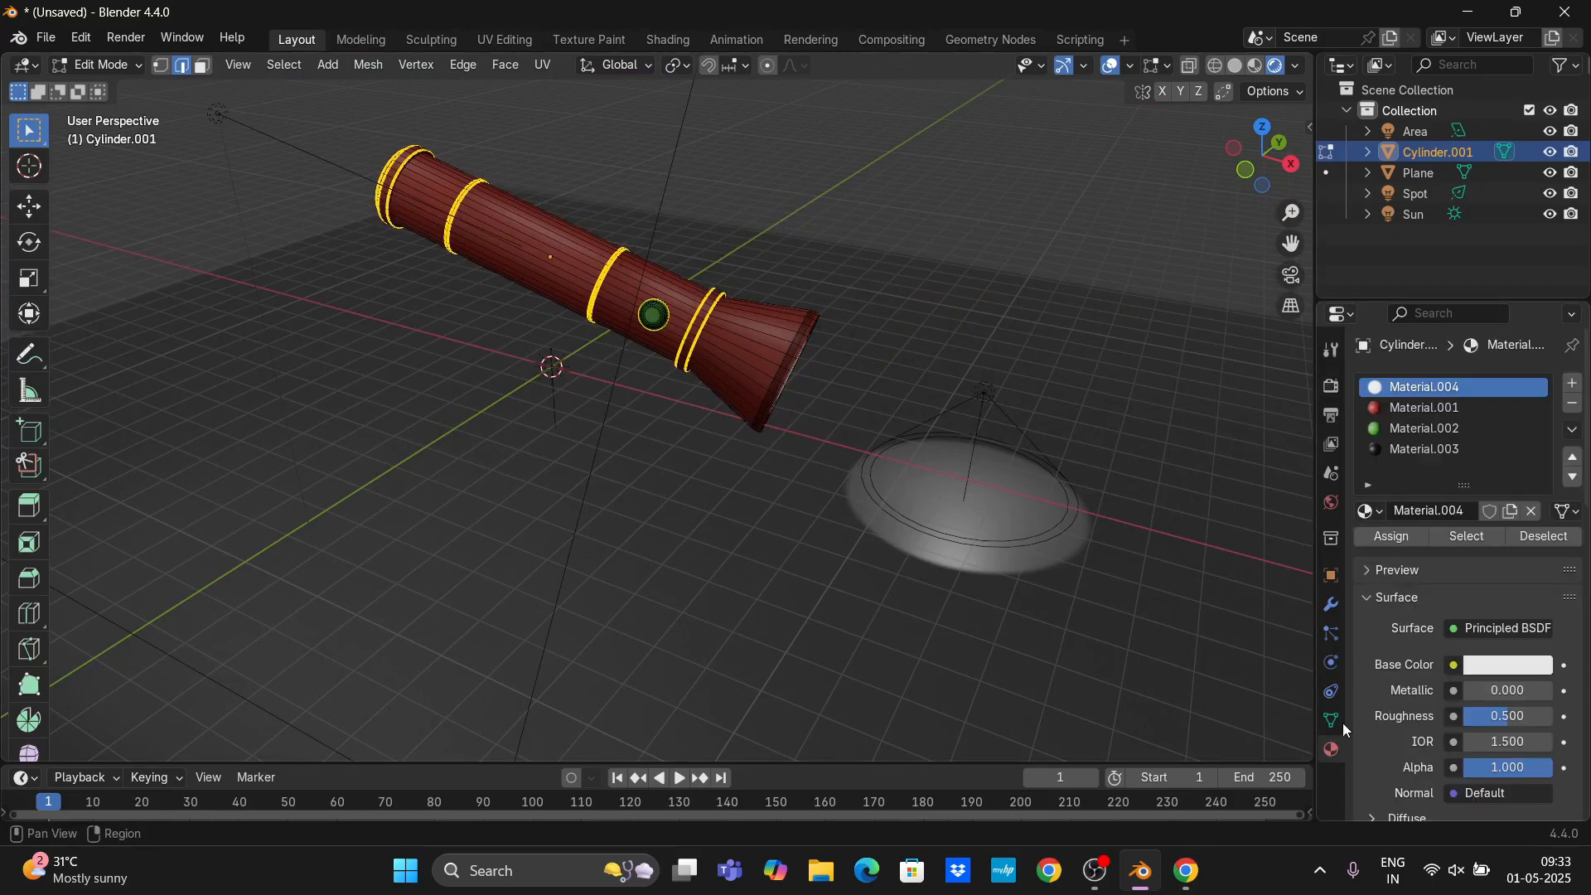
left_click(1572, 383)
left_click(1505, 511)
left_click(1388, 538)
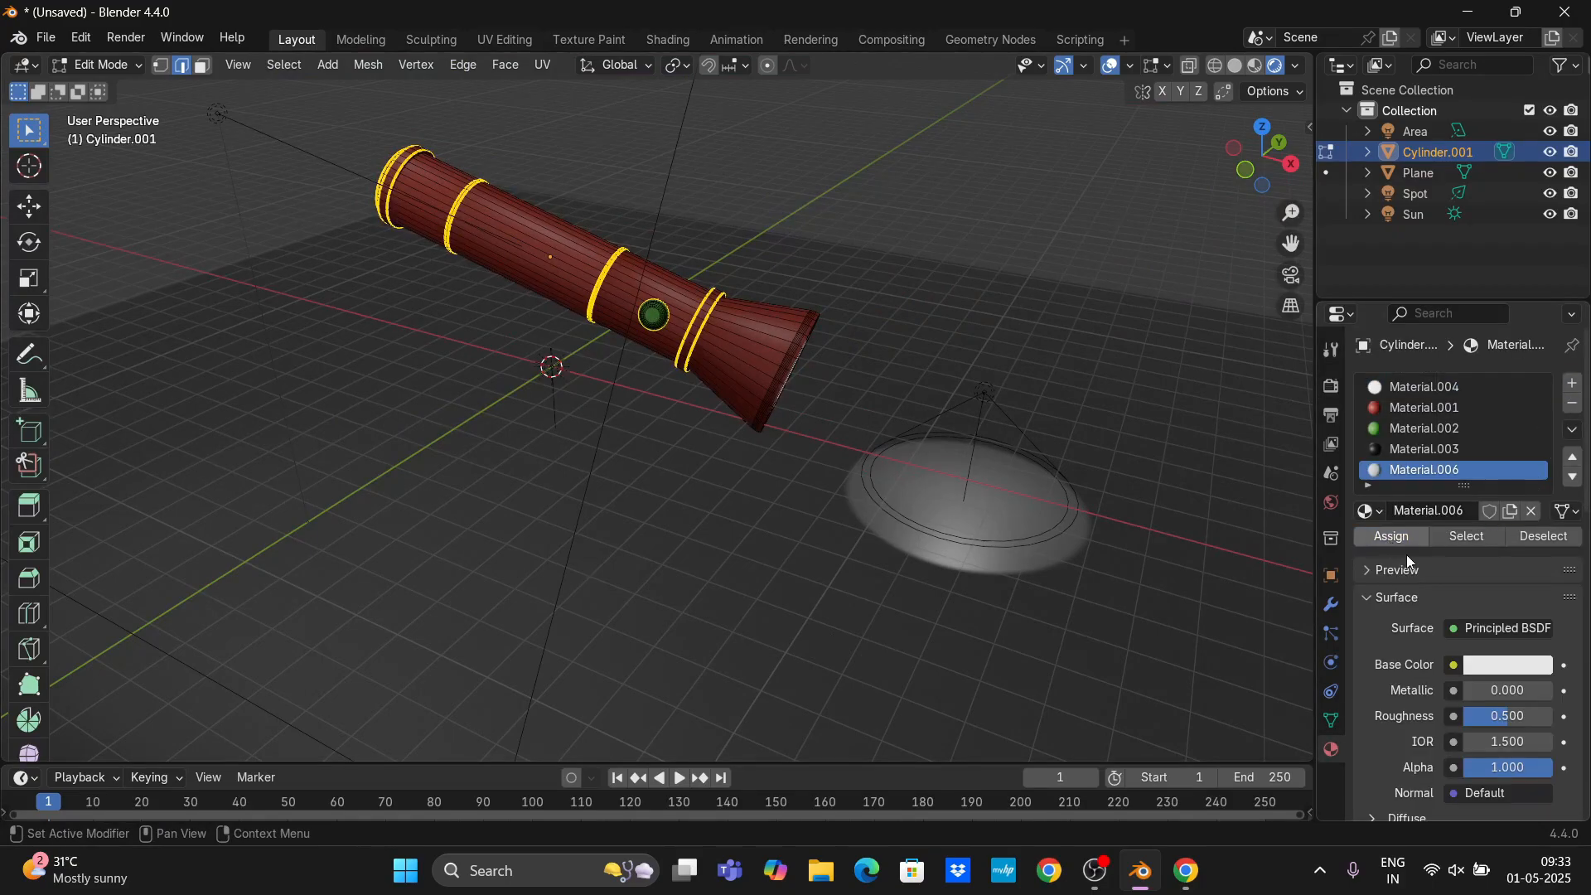
Set the ring bands' material base color to bright green (#13E700FF) and return to Object Mode with nothing selected.
left_click(1488, 668)
left_click(1375, 389)
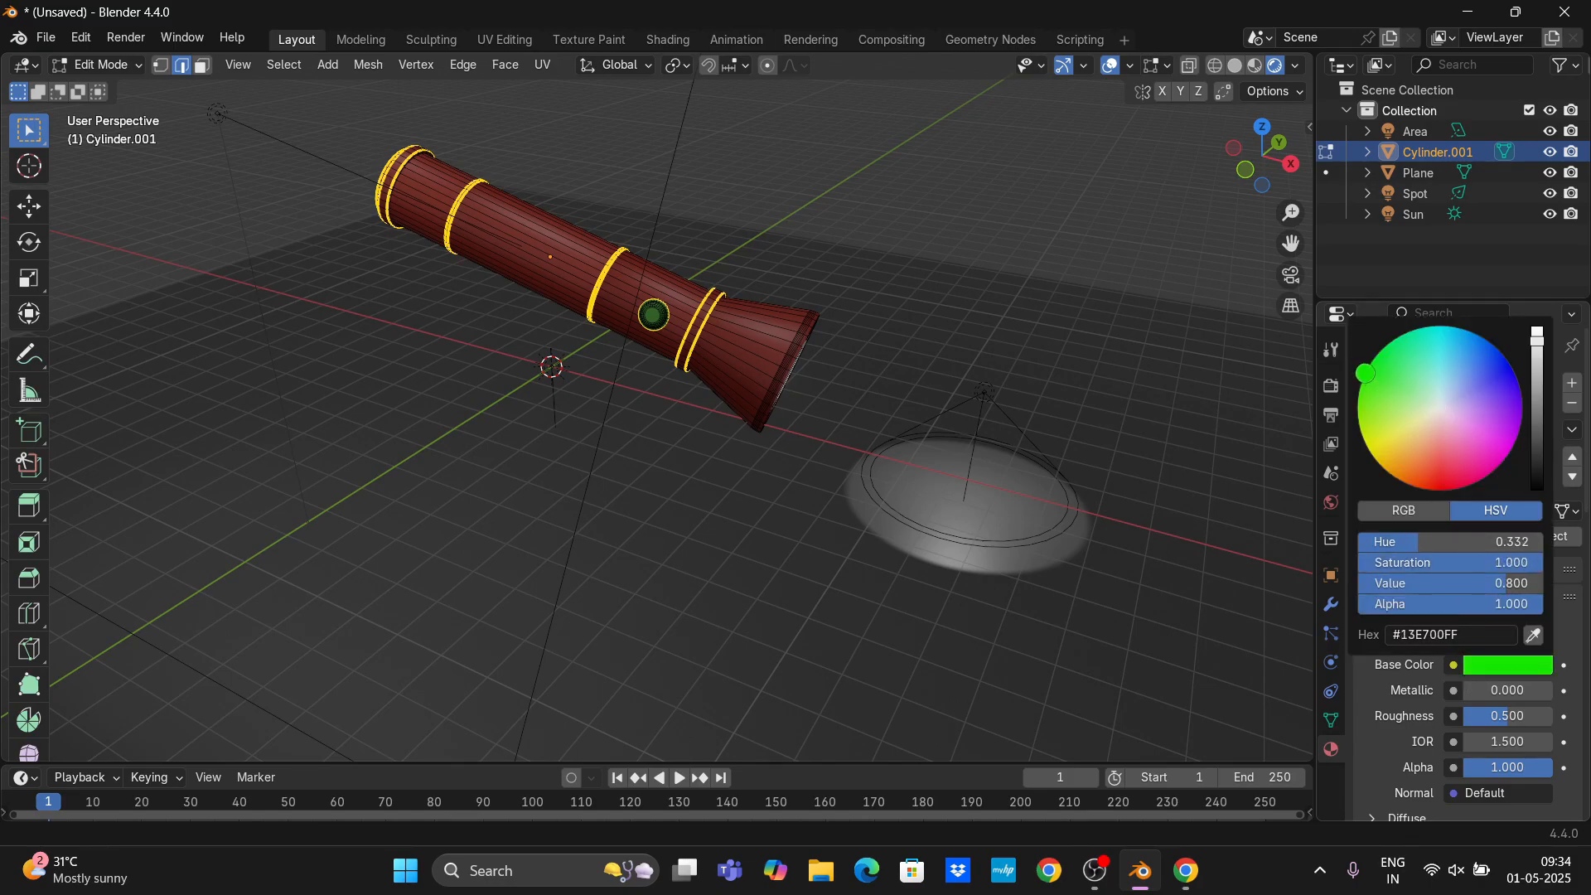
key("Tab")
left_click(1011, 198)
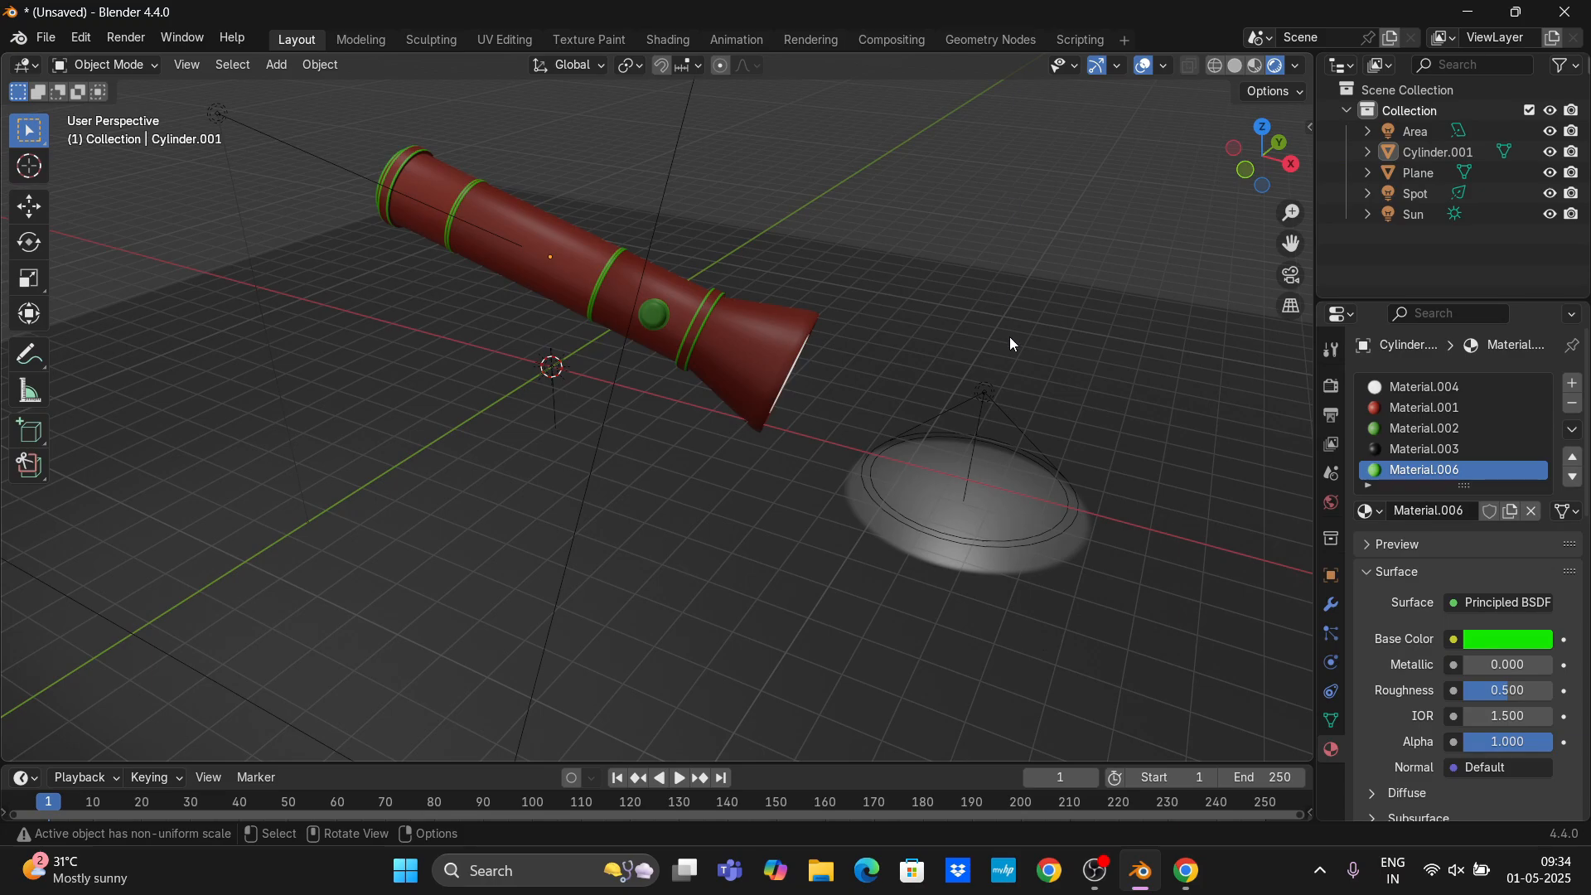
Hide the viewport overlays and select the ground plane, viewing the torch from a low side angle.
middle_click_drag(1011, 336, 971, 326)
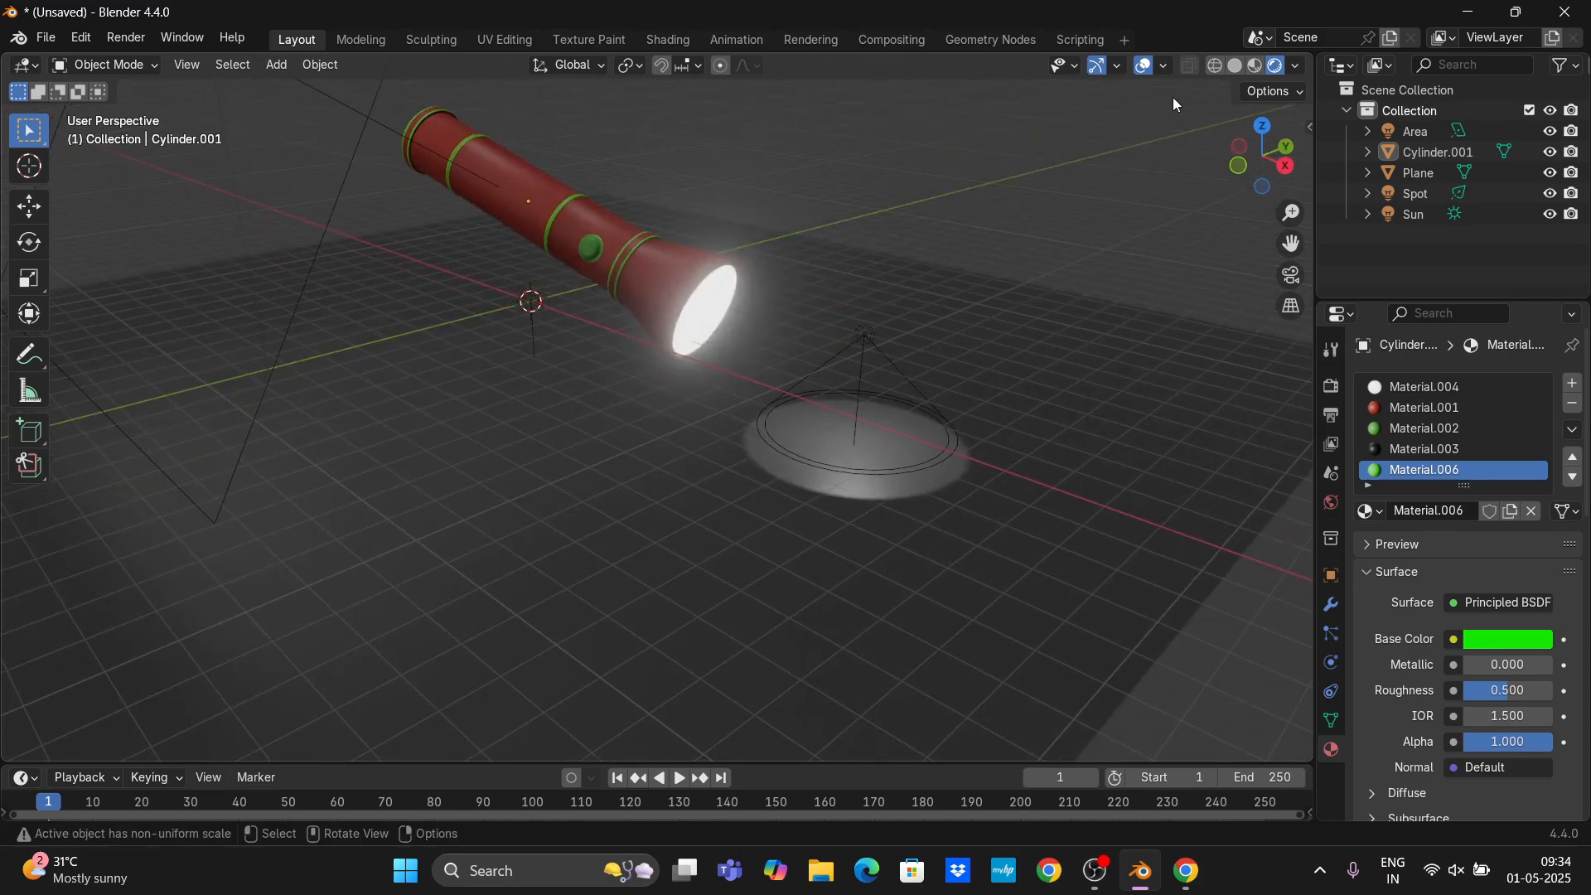
left_click(1143, 65)
left_click(1116, 495)
middle_click_drag(1116, 495, 1216, 441)
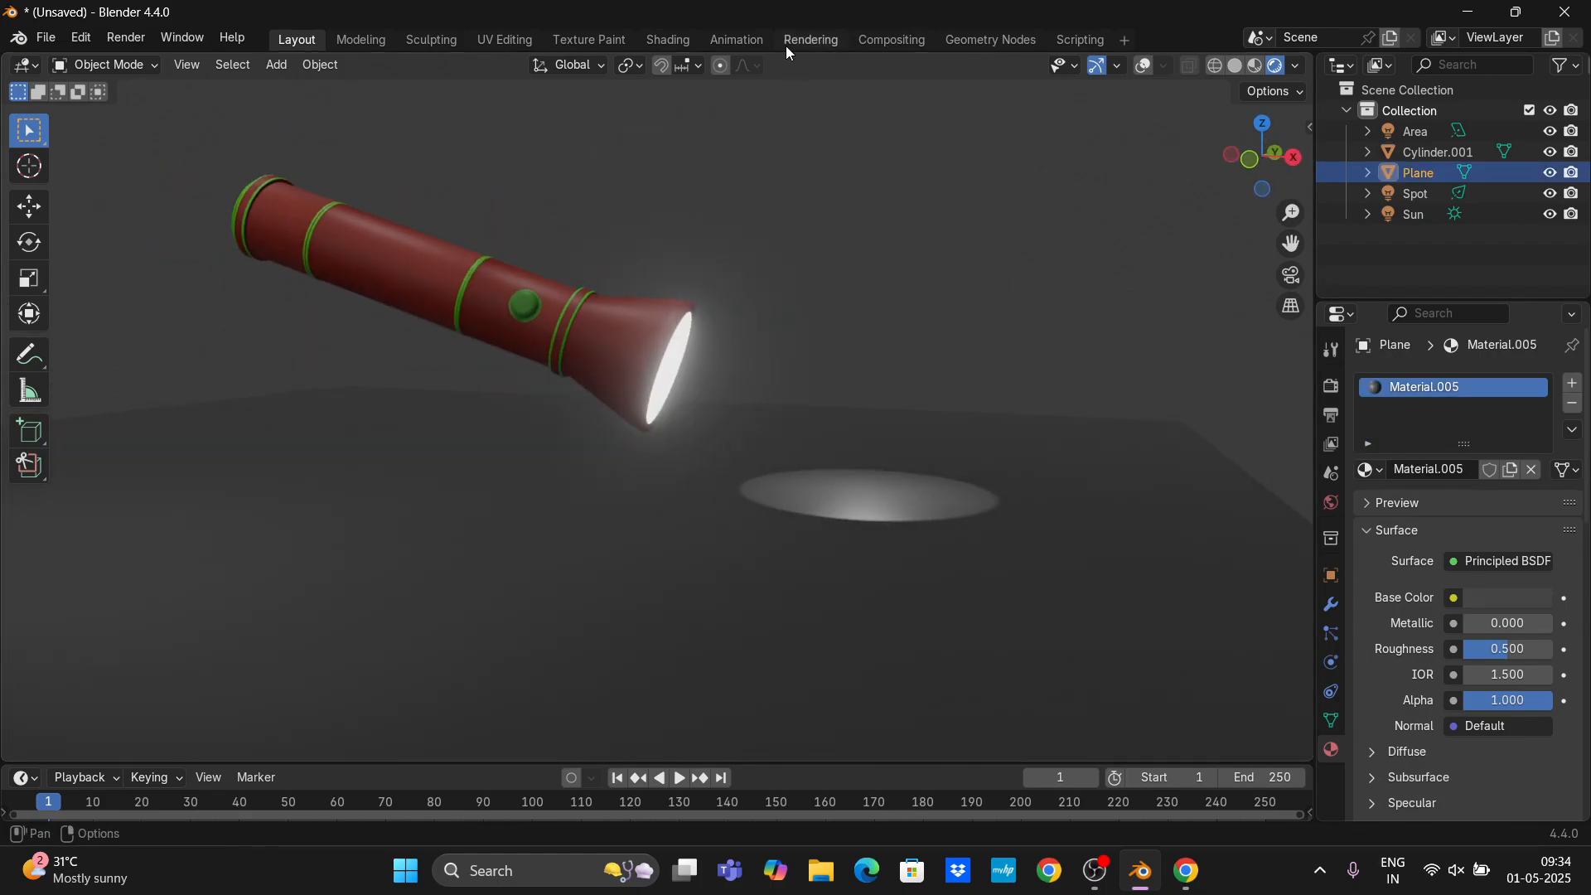
Lower the Strength of the bloom Glare node in the compositor and return to the 3D layout.
left_click(888, 41)
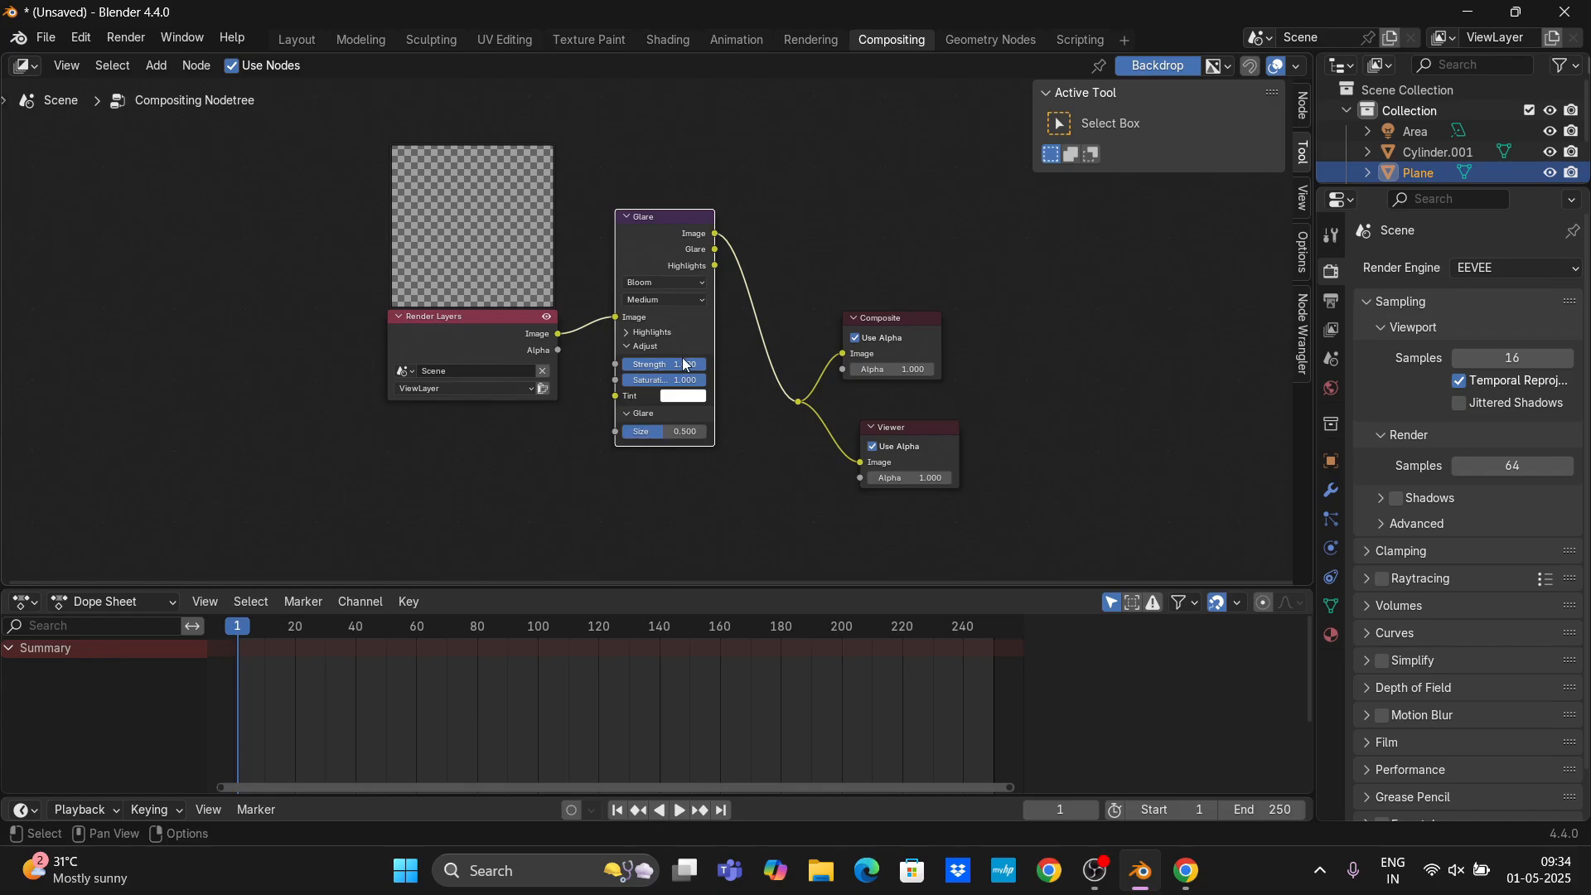
left_click_drag(685, 365, 626, 364)
left_click(300, 38)
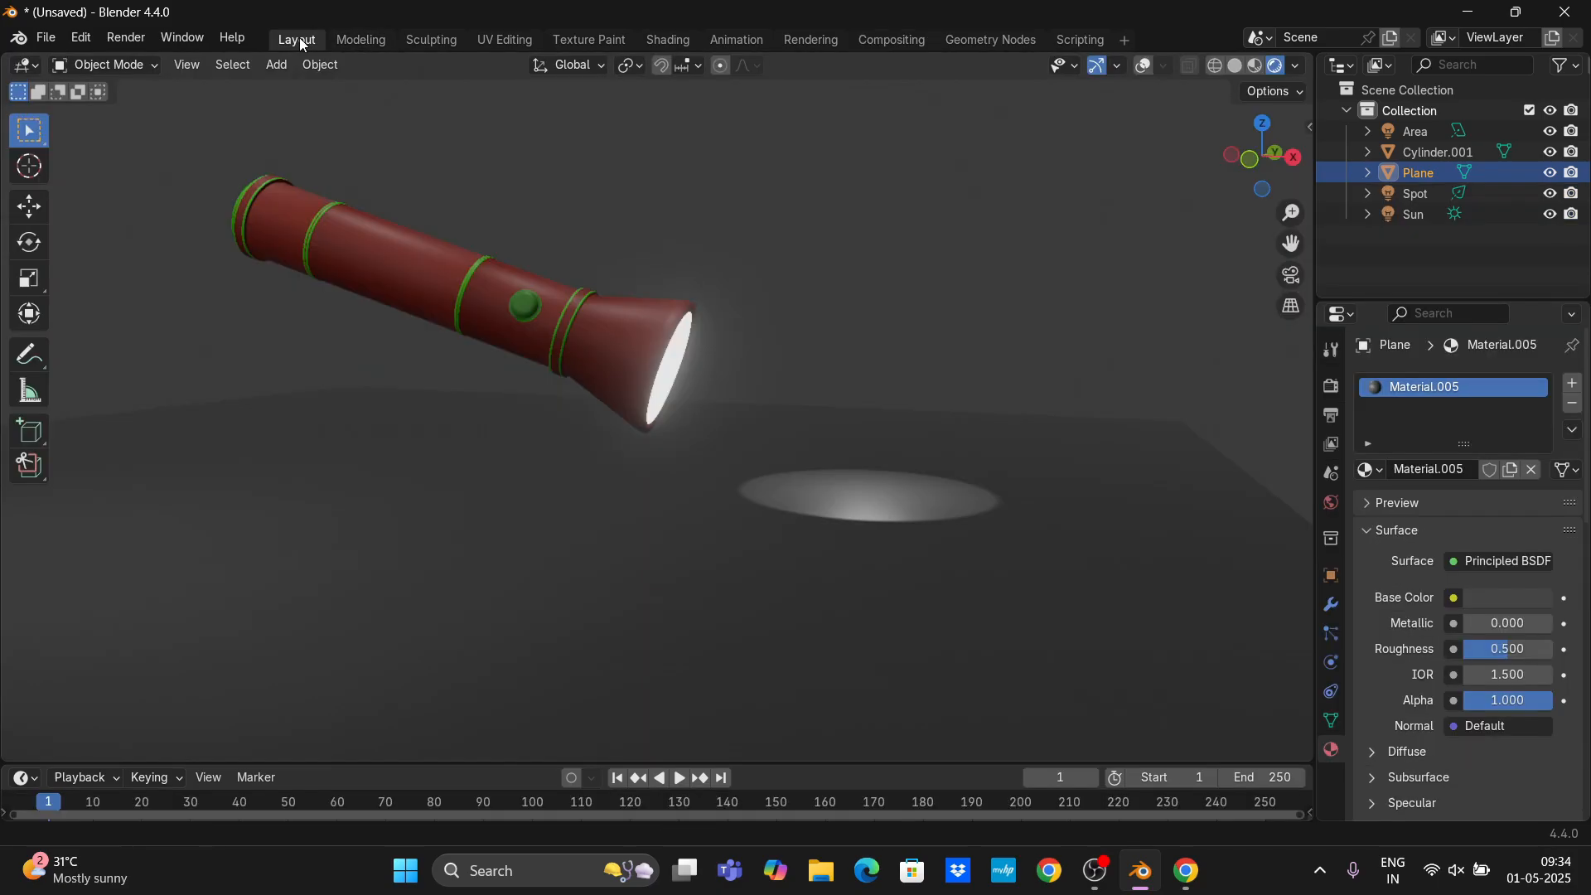
Switch the render engine from EEVEE to Cycles.
middle_click_drag(956, 345, 913, 399)
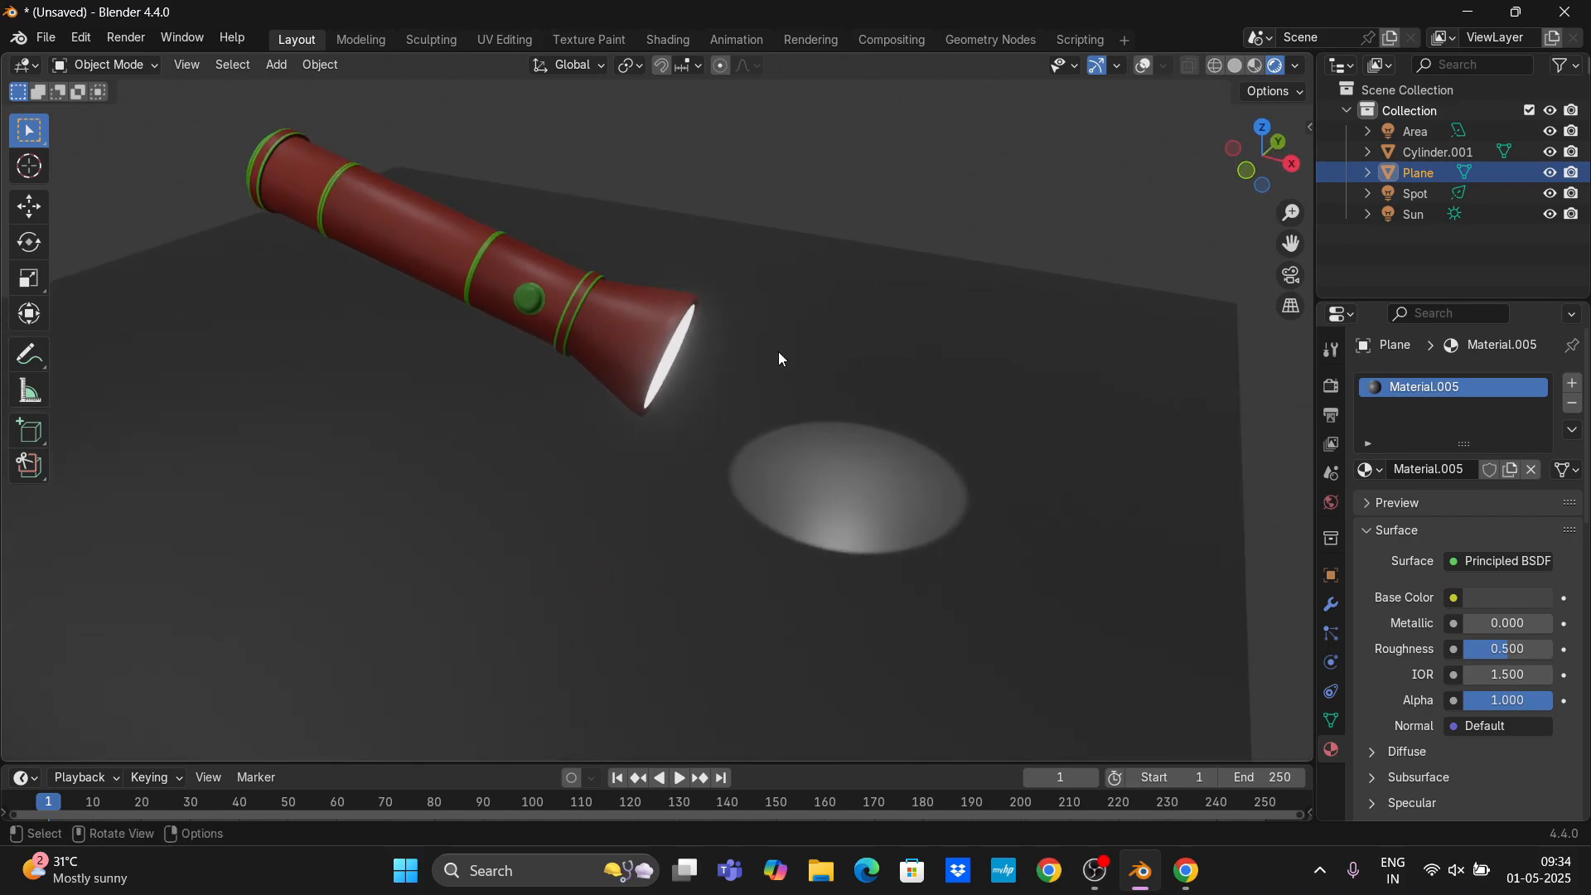
middle_click_drag(779, 352, 785, 320)
scroll(786, 320, "down", 5)
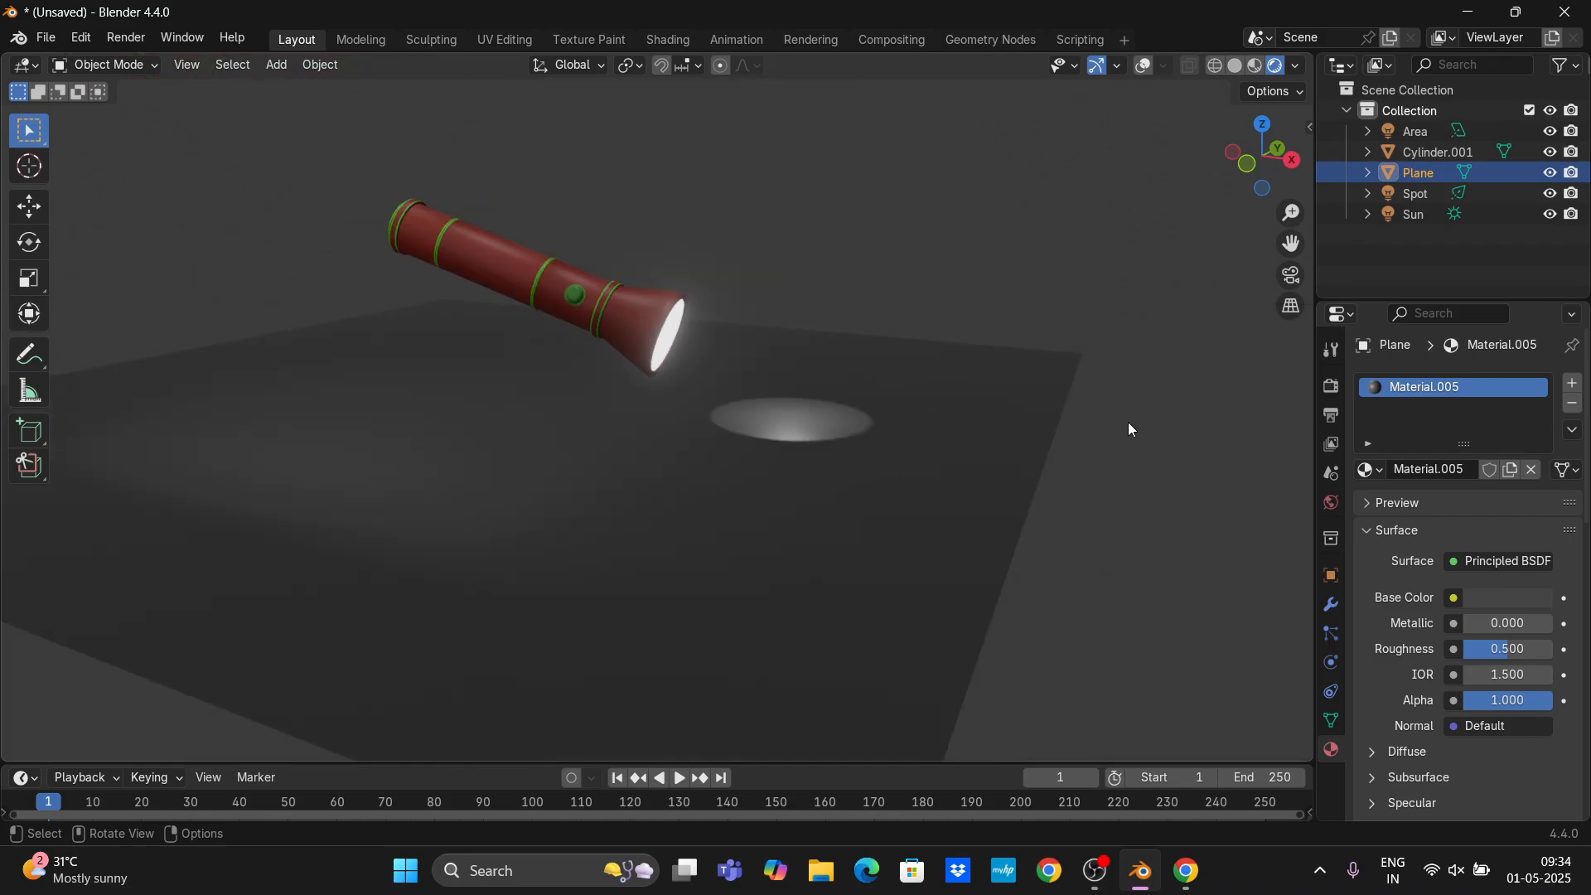
left_click(1332, 385)
left_click(1498, 381)
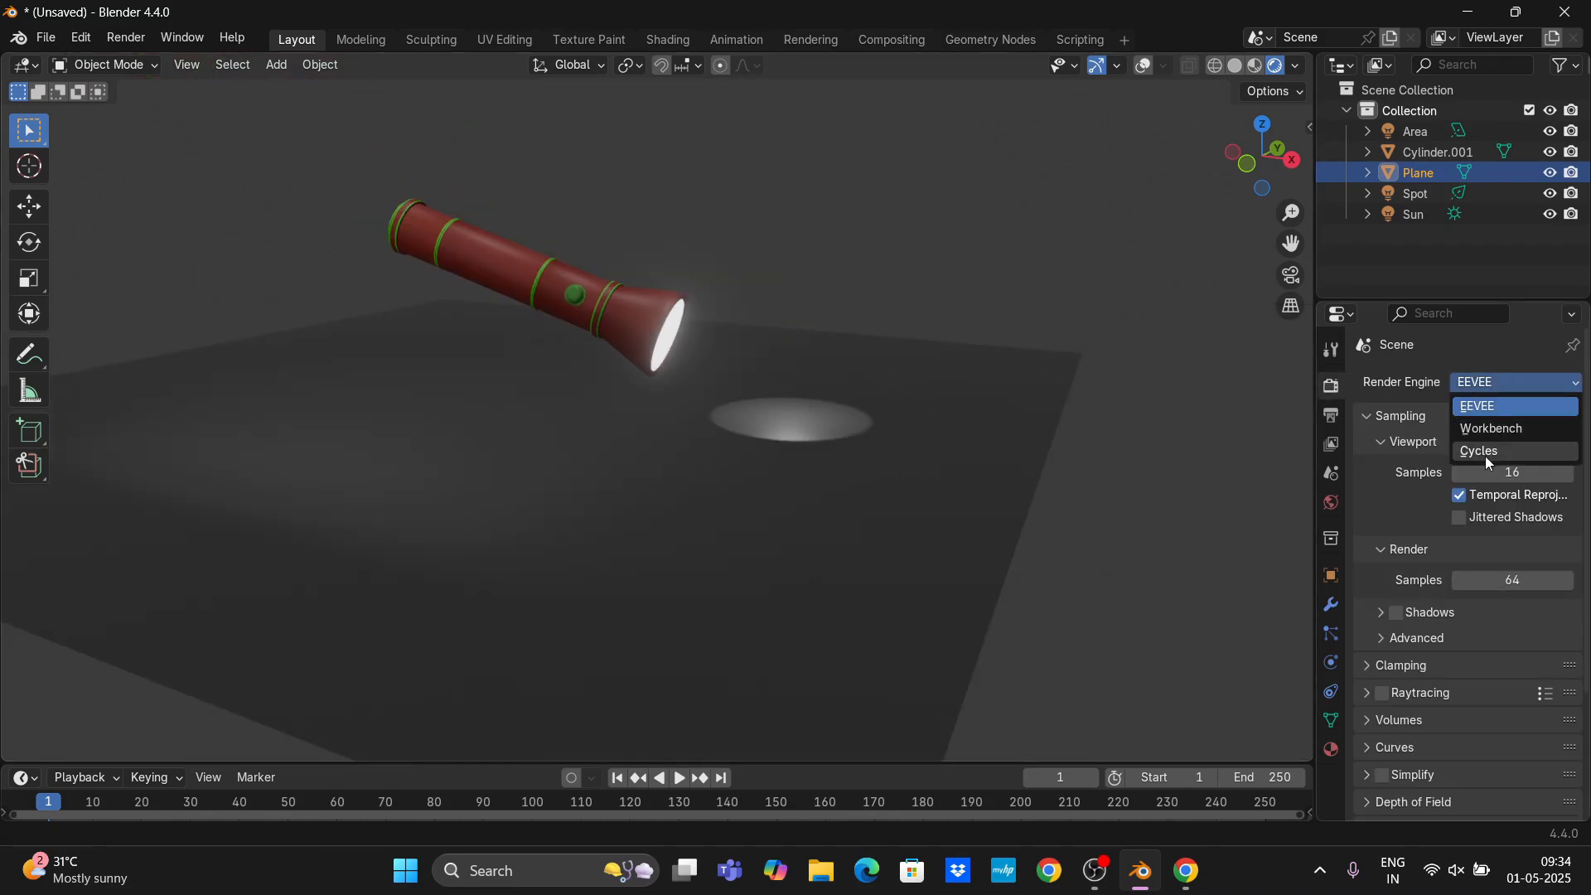
left_click(1488, 453)
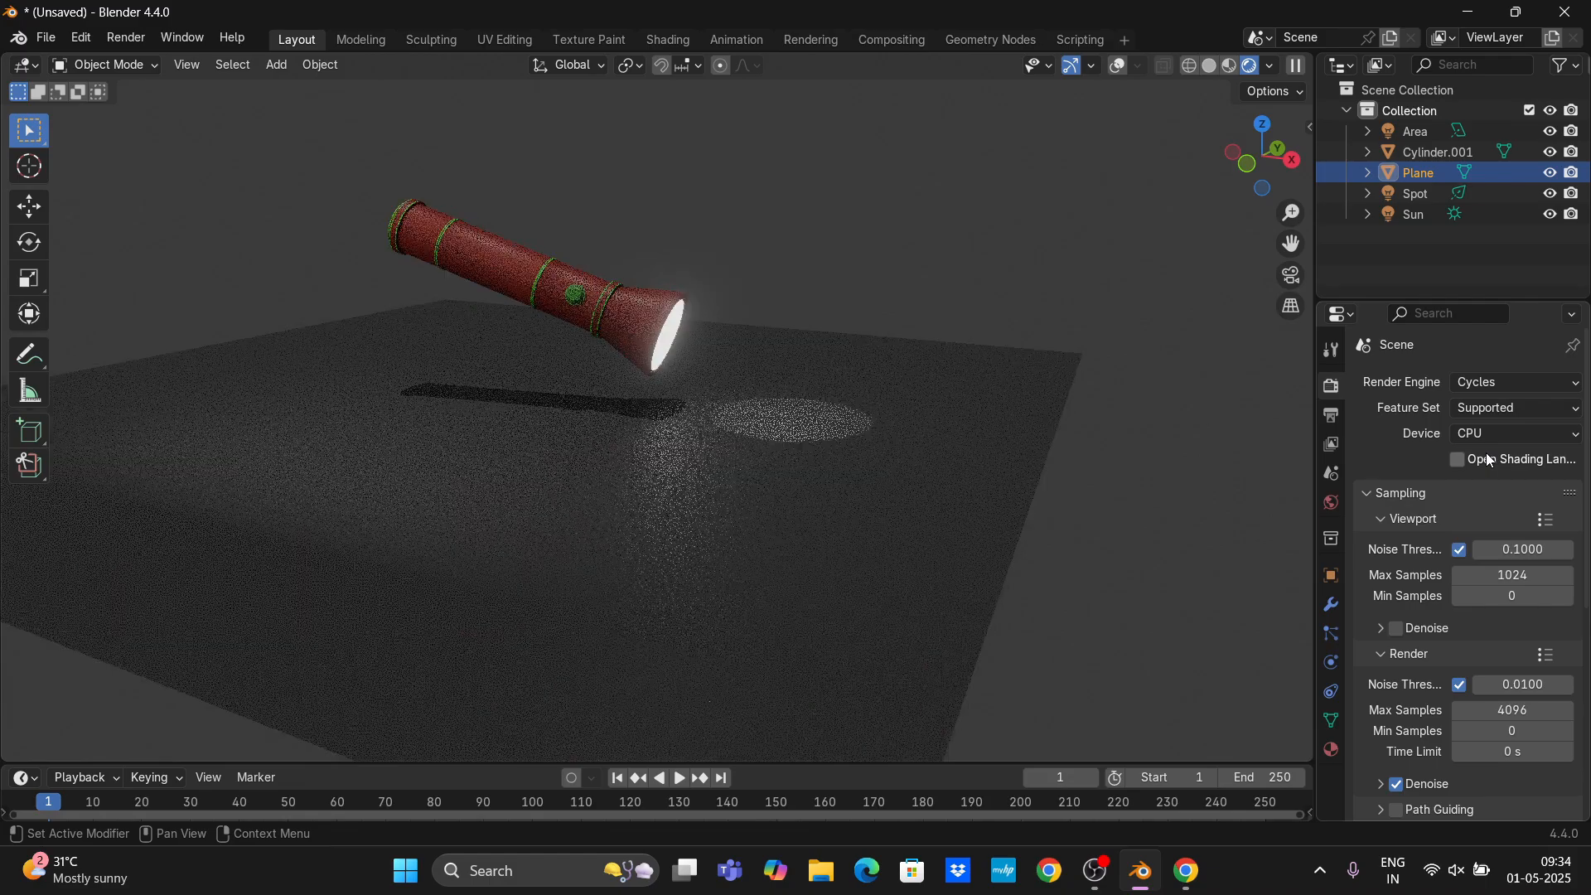